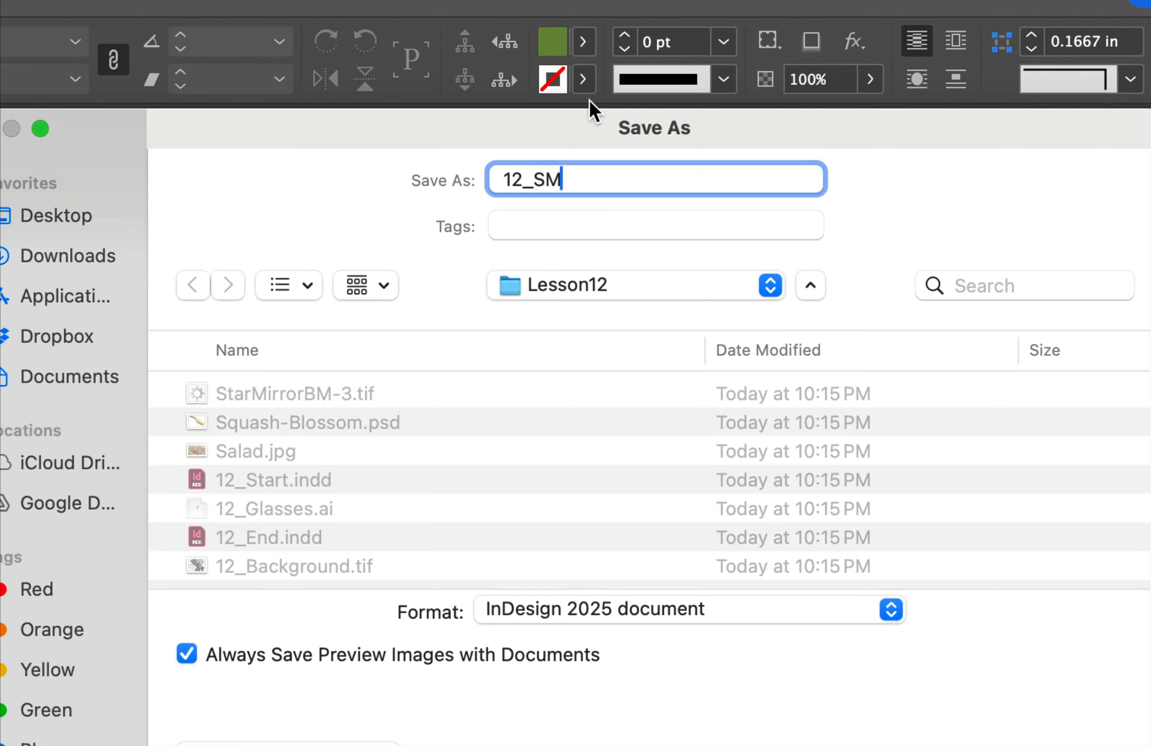
- Save the document as 12_Menu in the Lesson12 folder, in InDesign 2025 document format
key(BackSpace)
key(BackSpace)
key(BackSpace)
text(Menu)
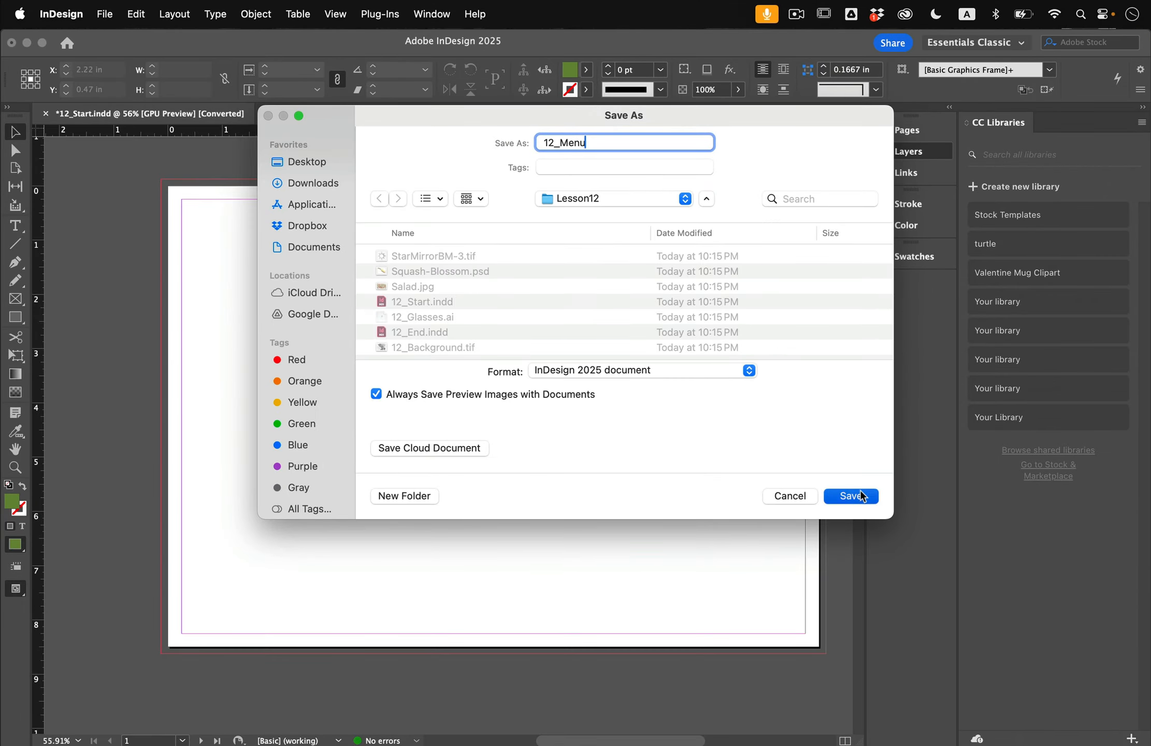
click(860, 495)
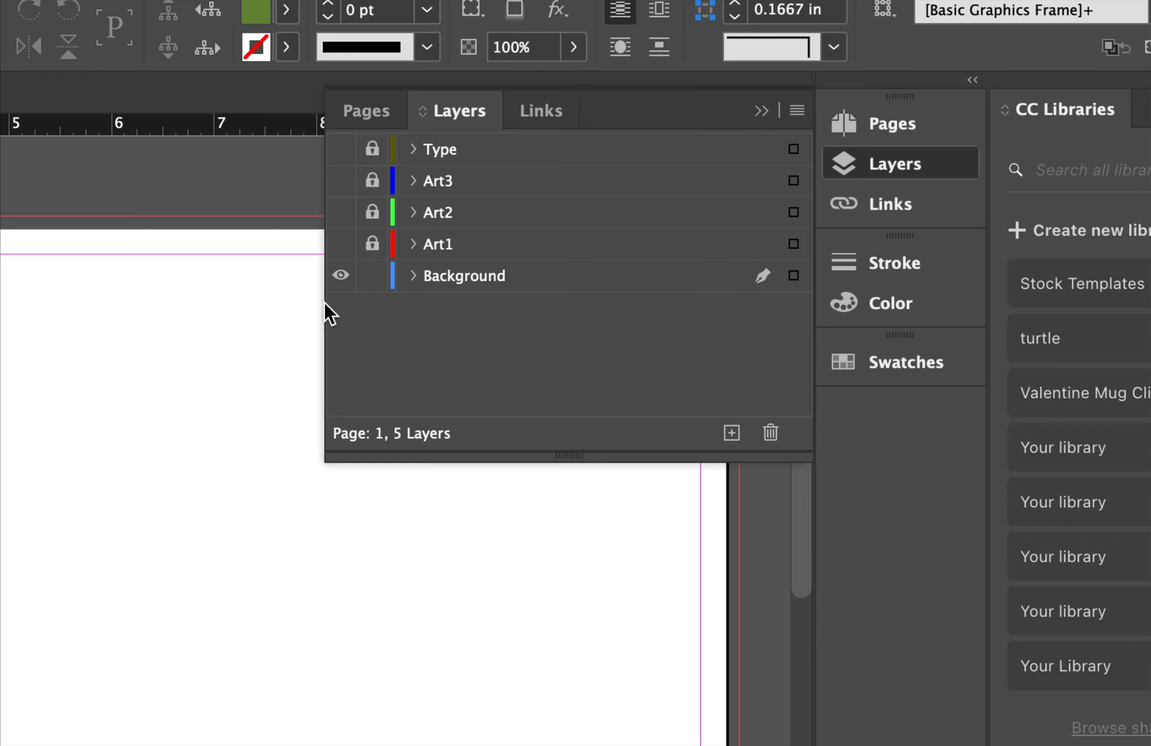
- Place 12_Background.tif from the Lesson12 folder on the Background layer, starting at the page's upper-left bleed corner
drag(325, 301, 341, 317)
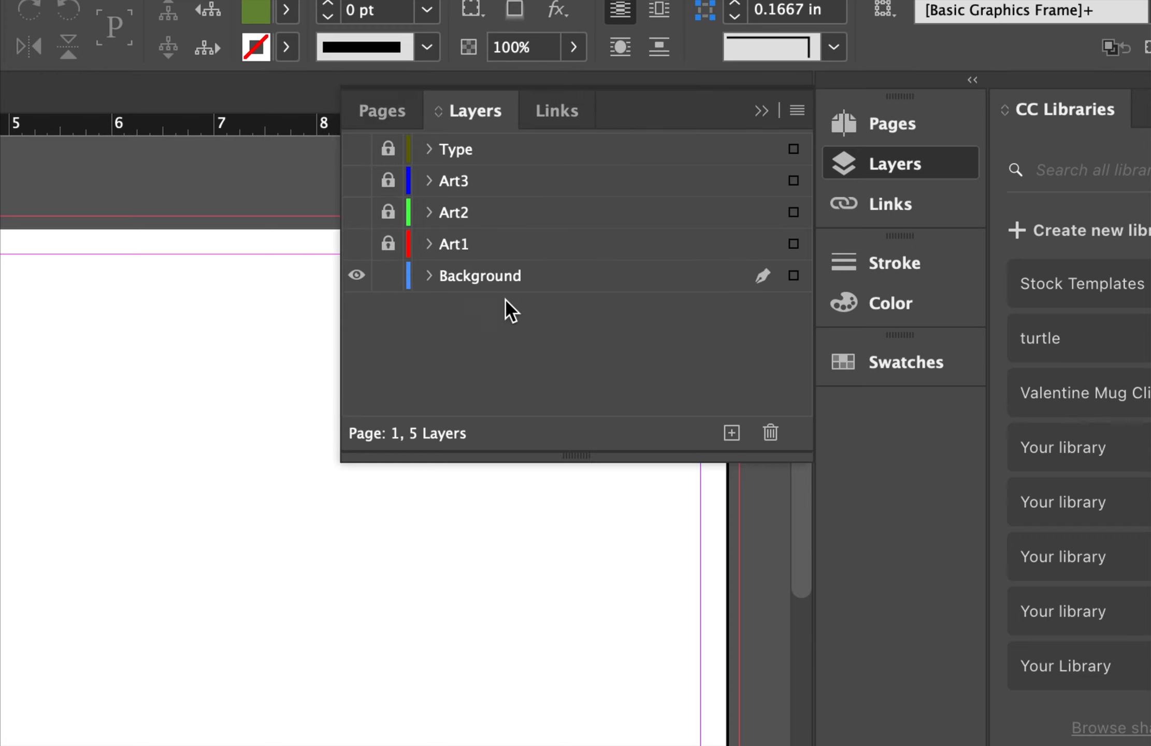
click(493, 277)
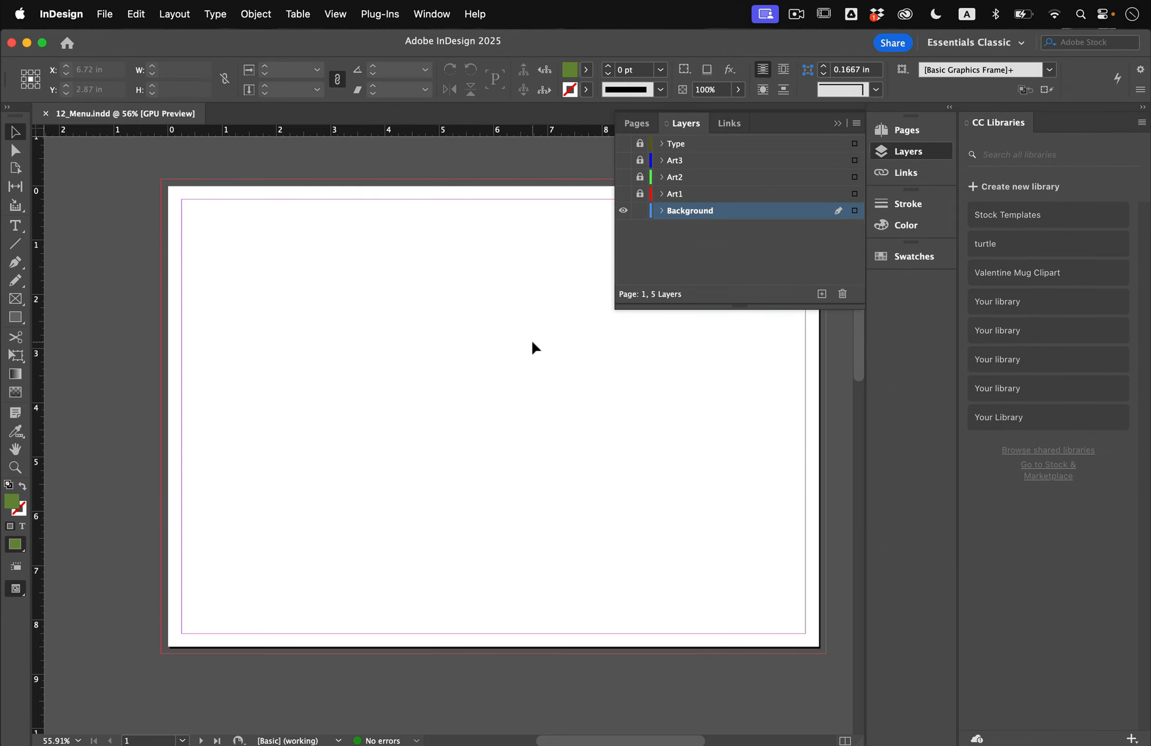
click(104, 12)
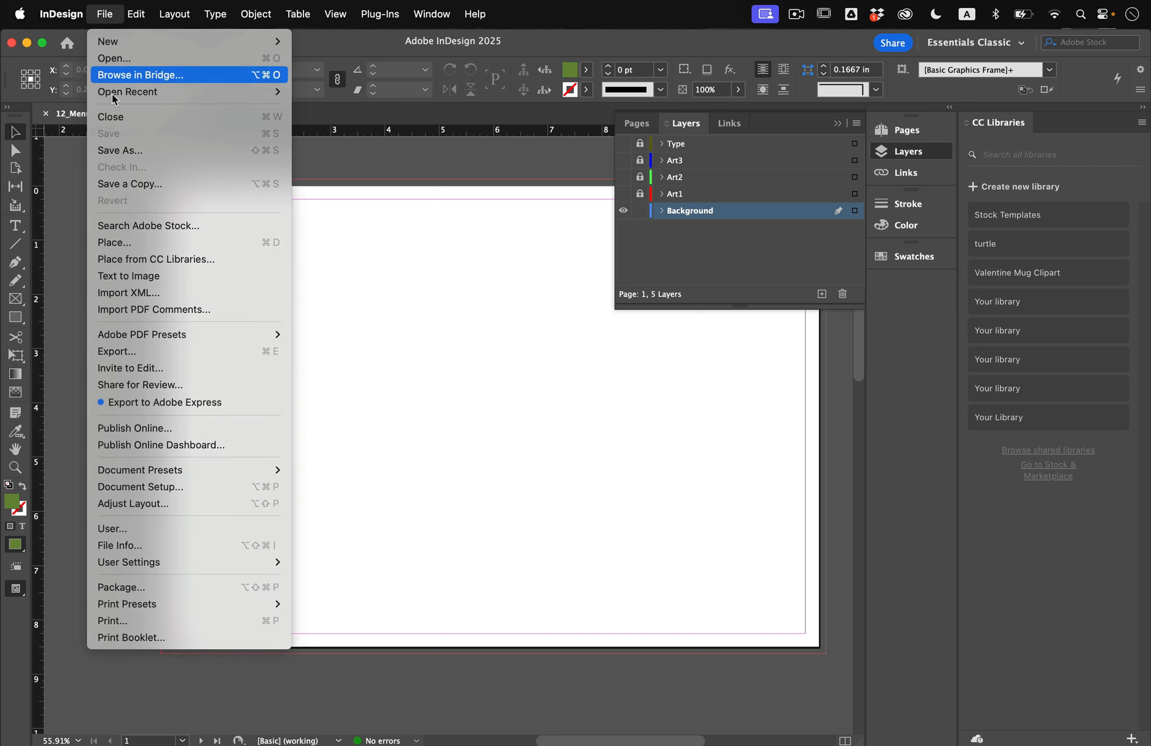
click(147, 242)
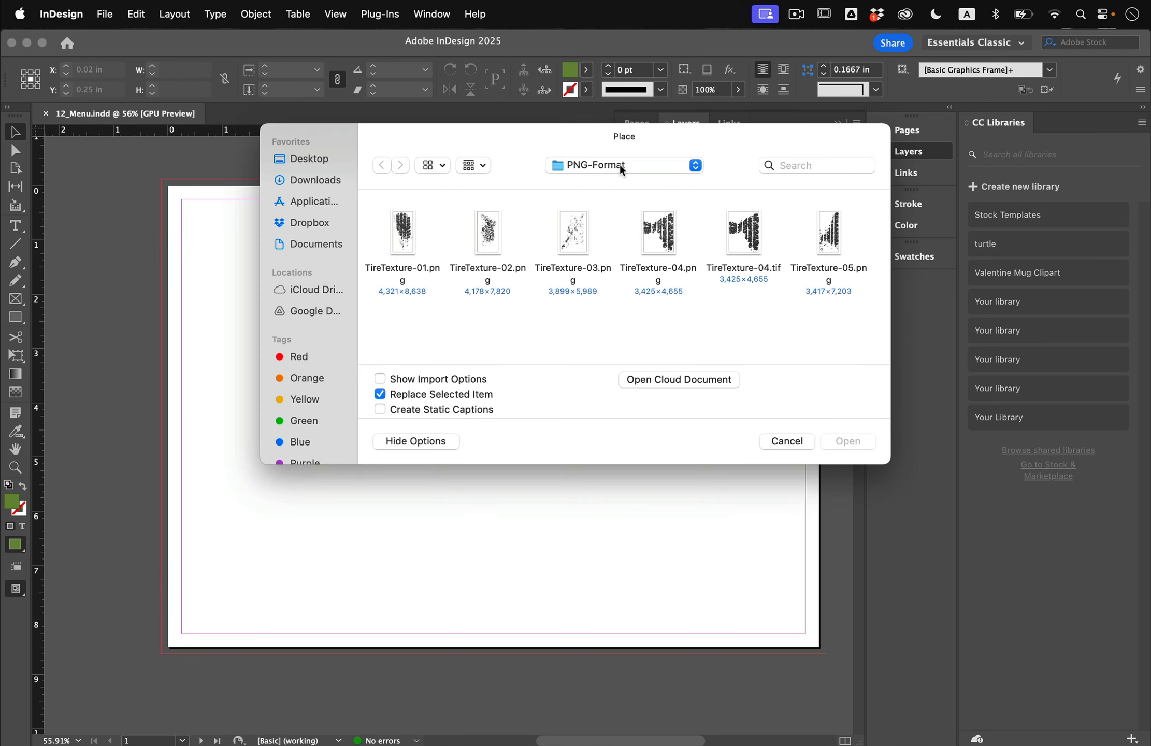
click(620, 165)
click(641, 336)
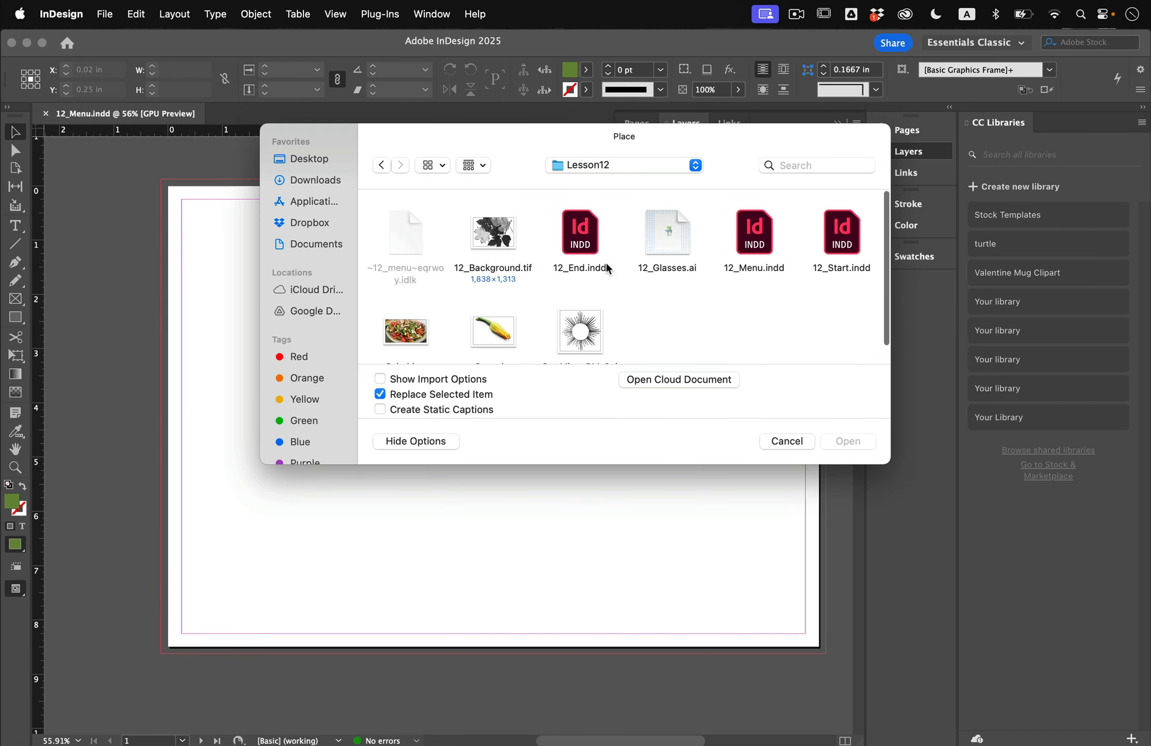
click(490, 236)
key(space)
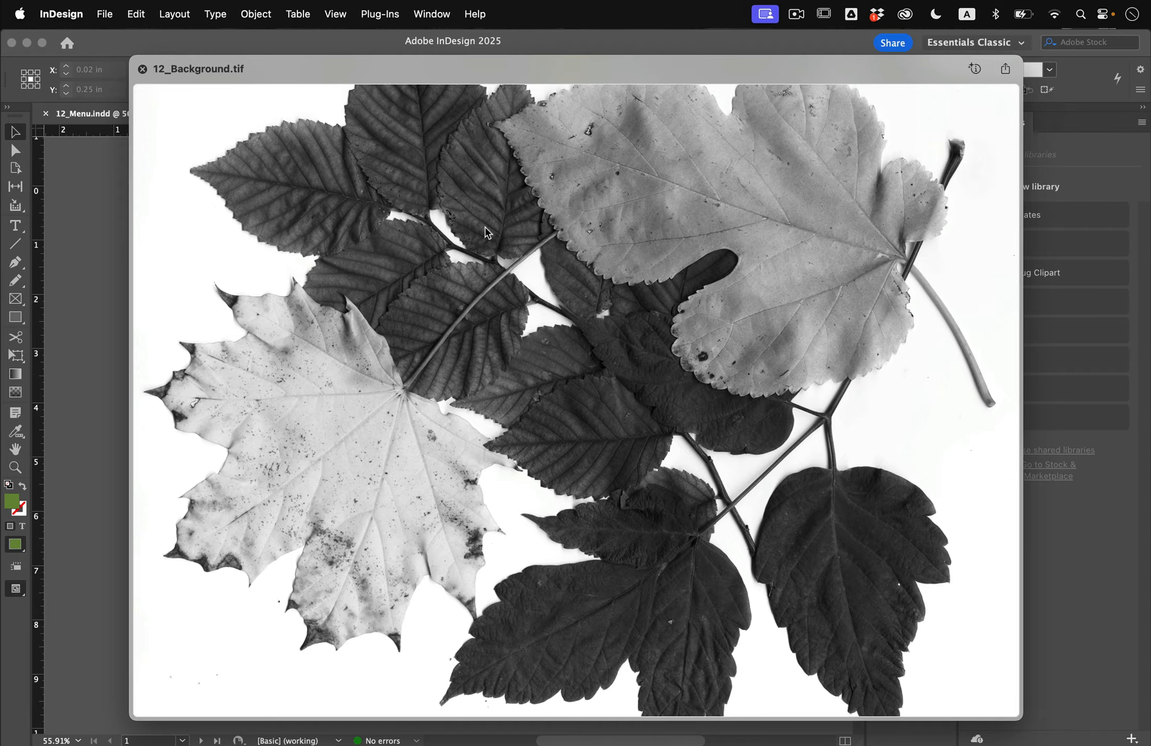
key(space)
key(Return)
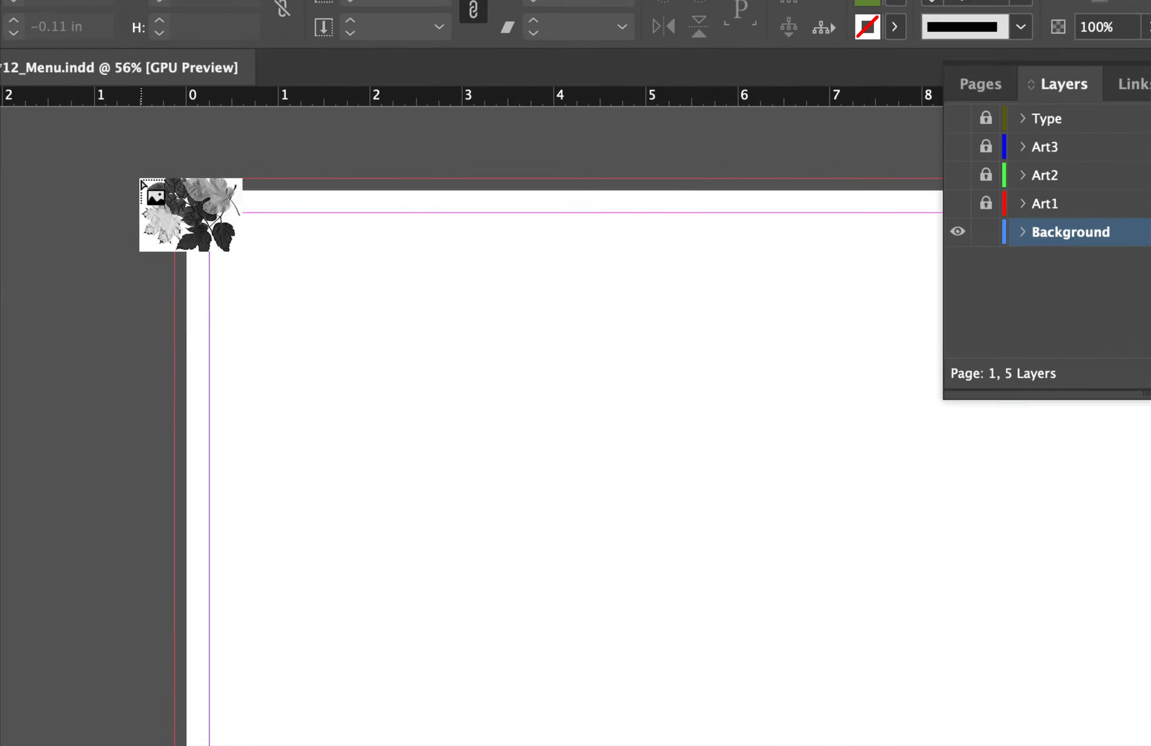
click(175, 179)
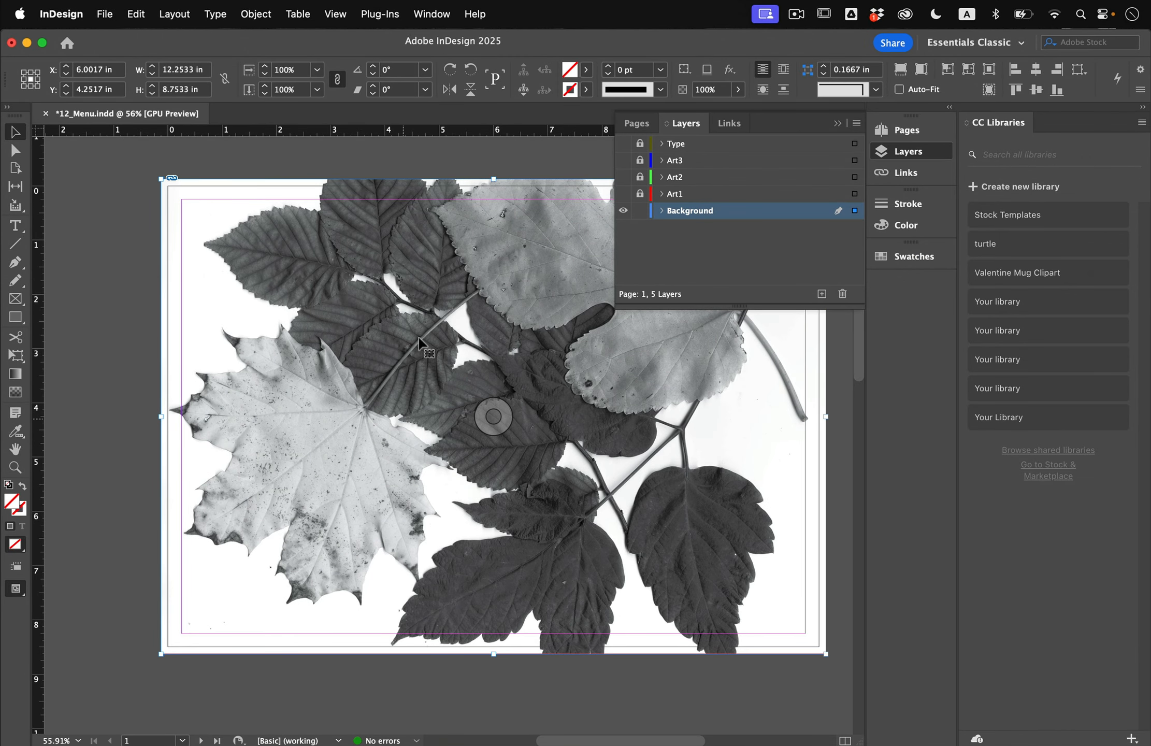
- Select the background image's frame and fill it with the Green-Brightest swatch
click(115, 304)
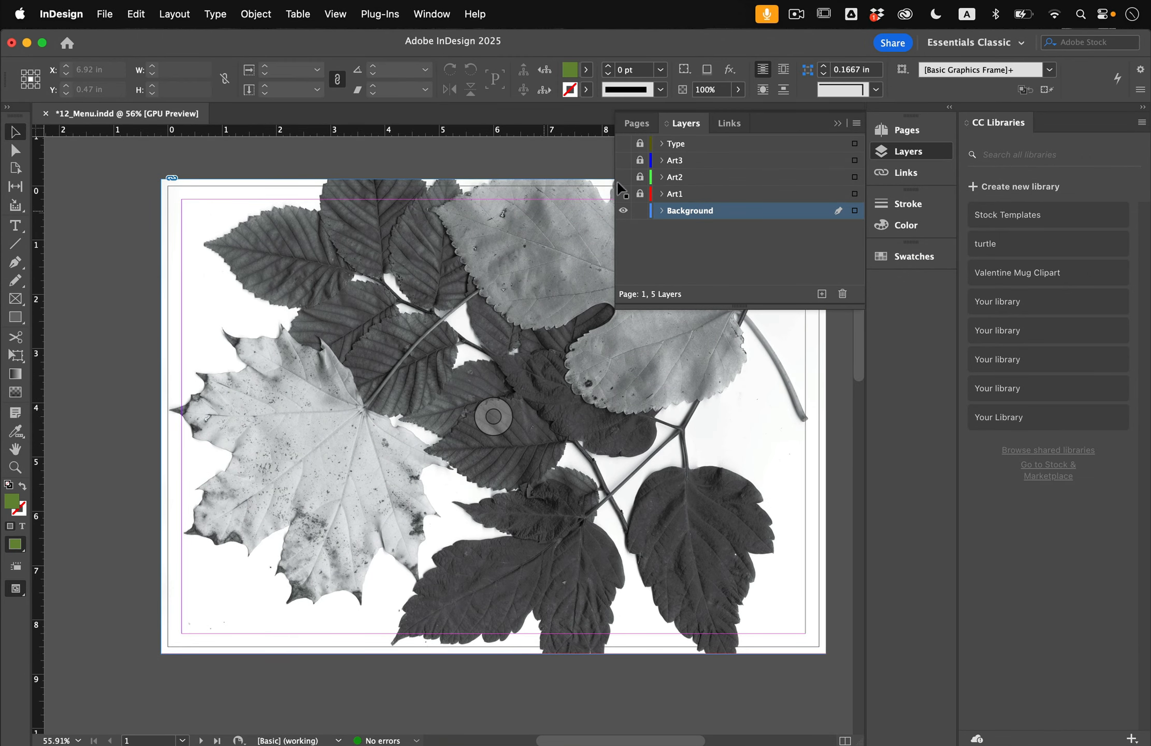
click(923, 152)
click(493, 416)
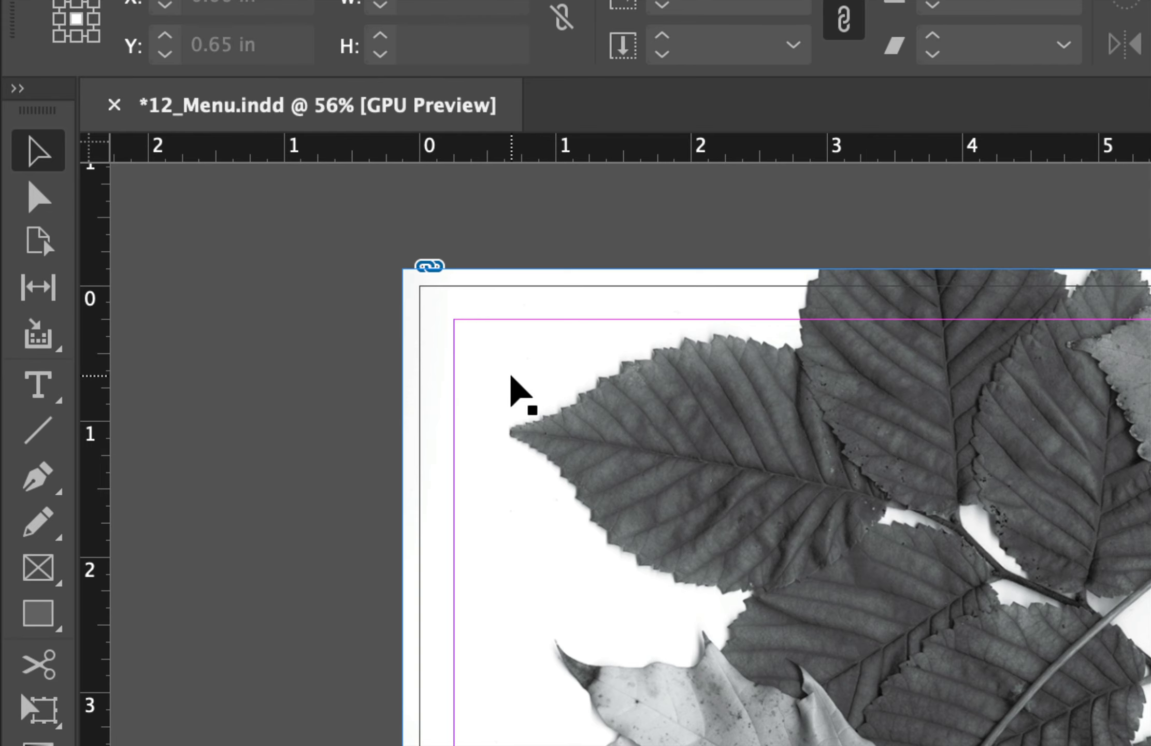
click(469, 428)
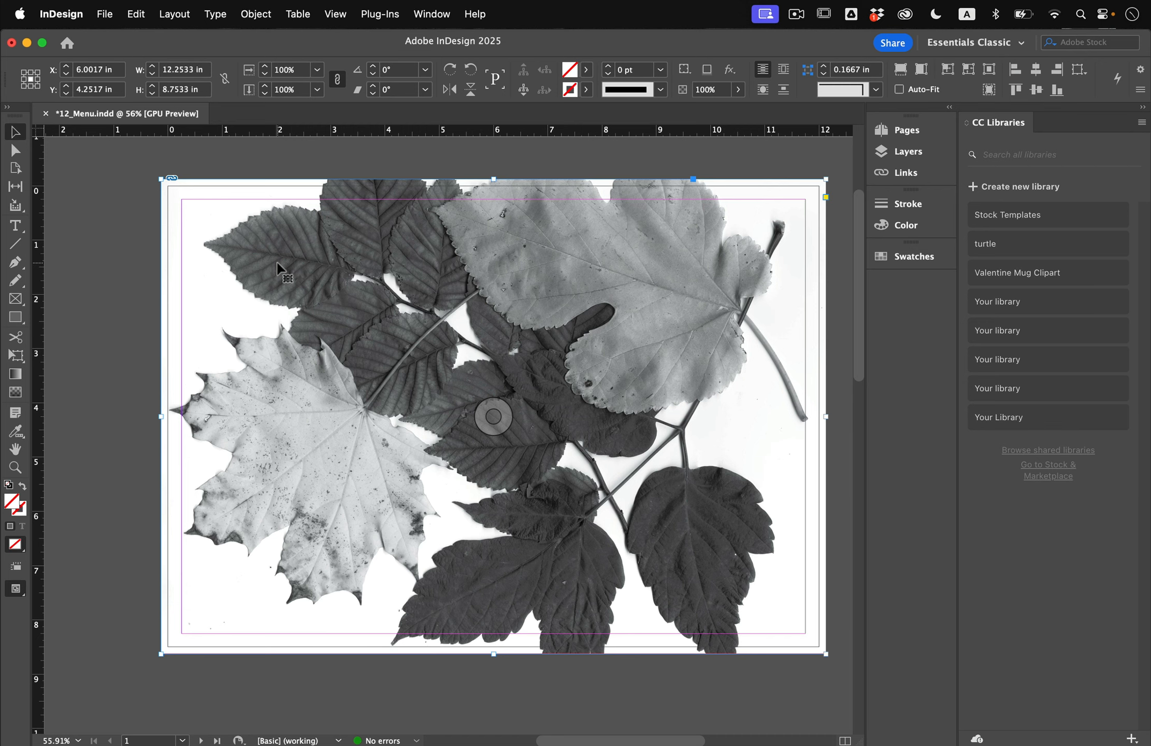
click(933, 254)
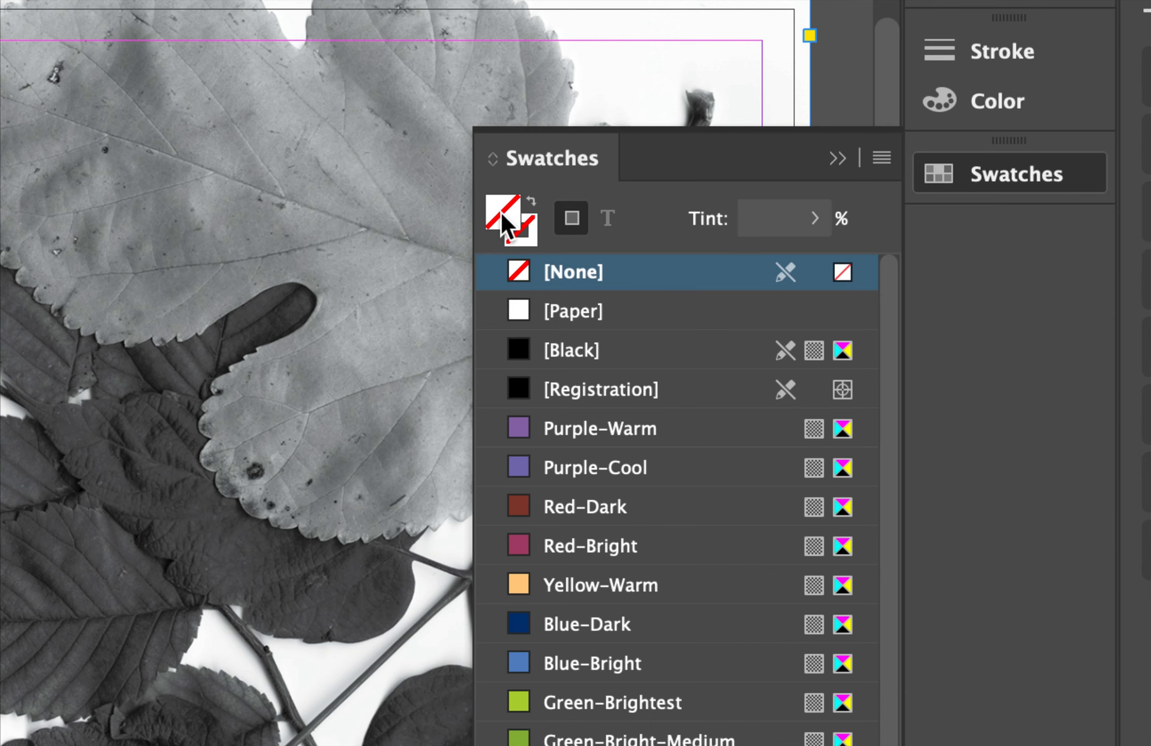
scroll(605, 668, down, 1)
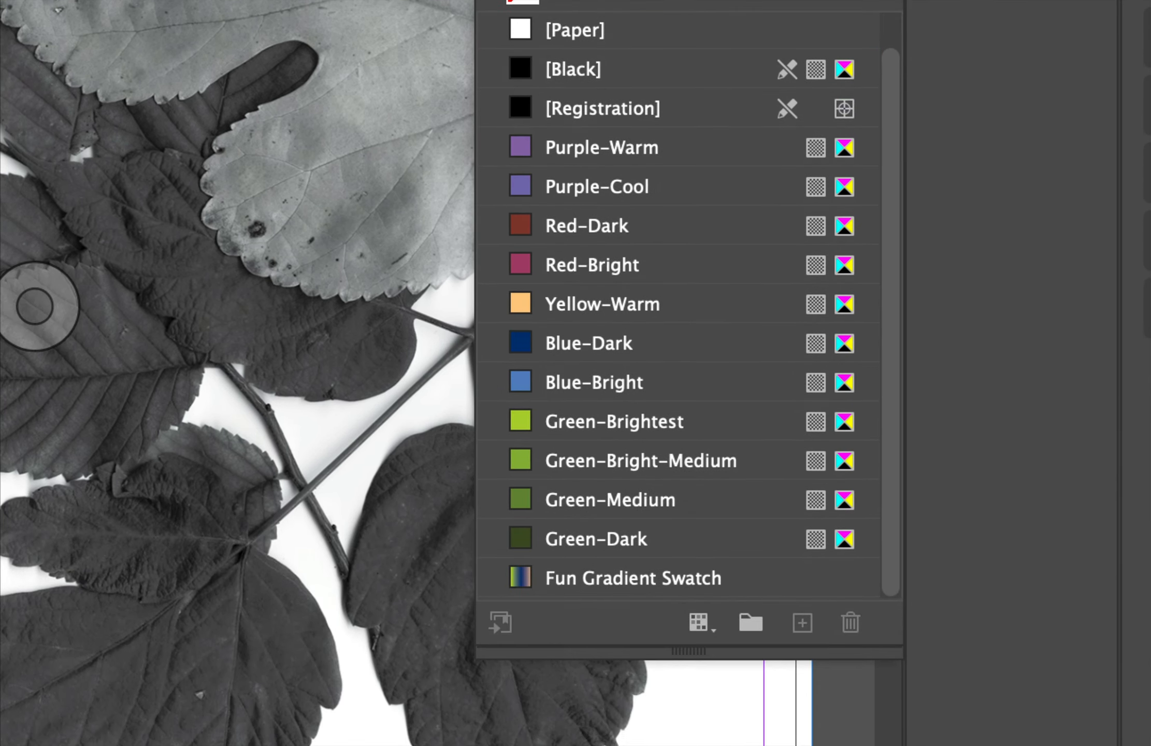
click(653, 426)
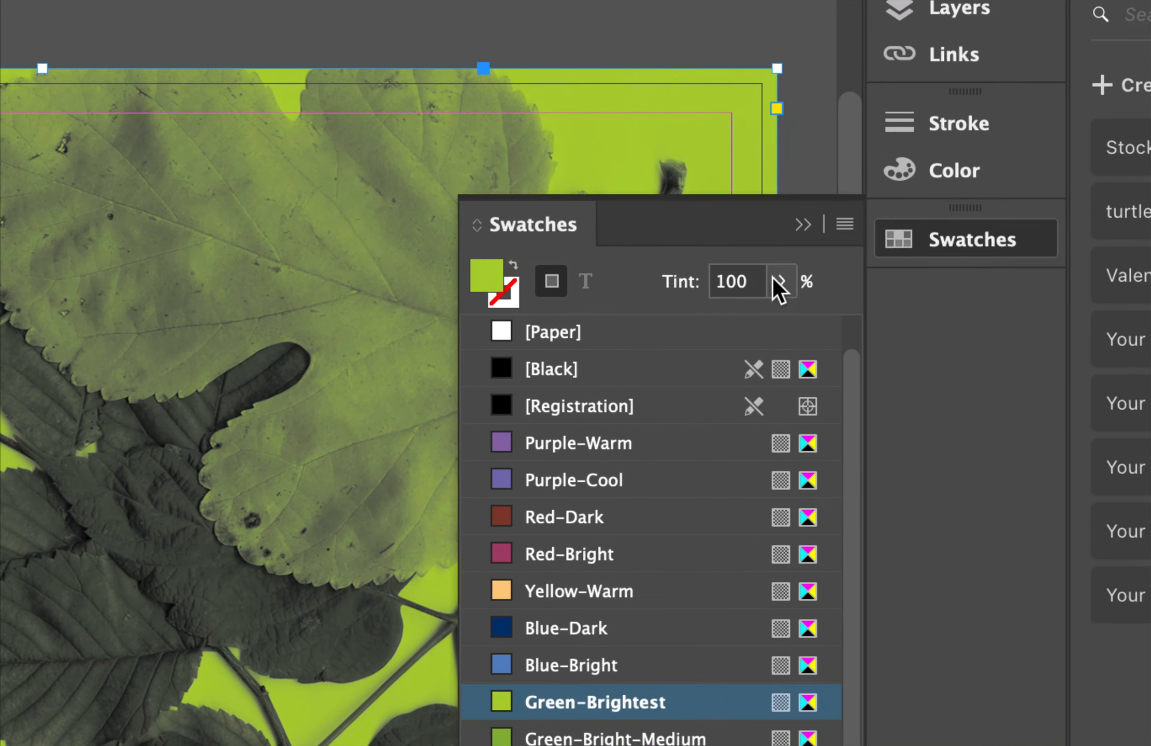
- Set the tint of the background frame's fill to 80%
double_click(746, 282)
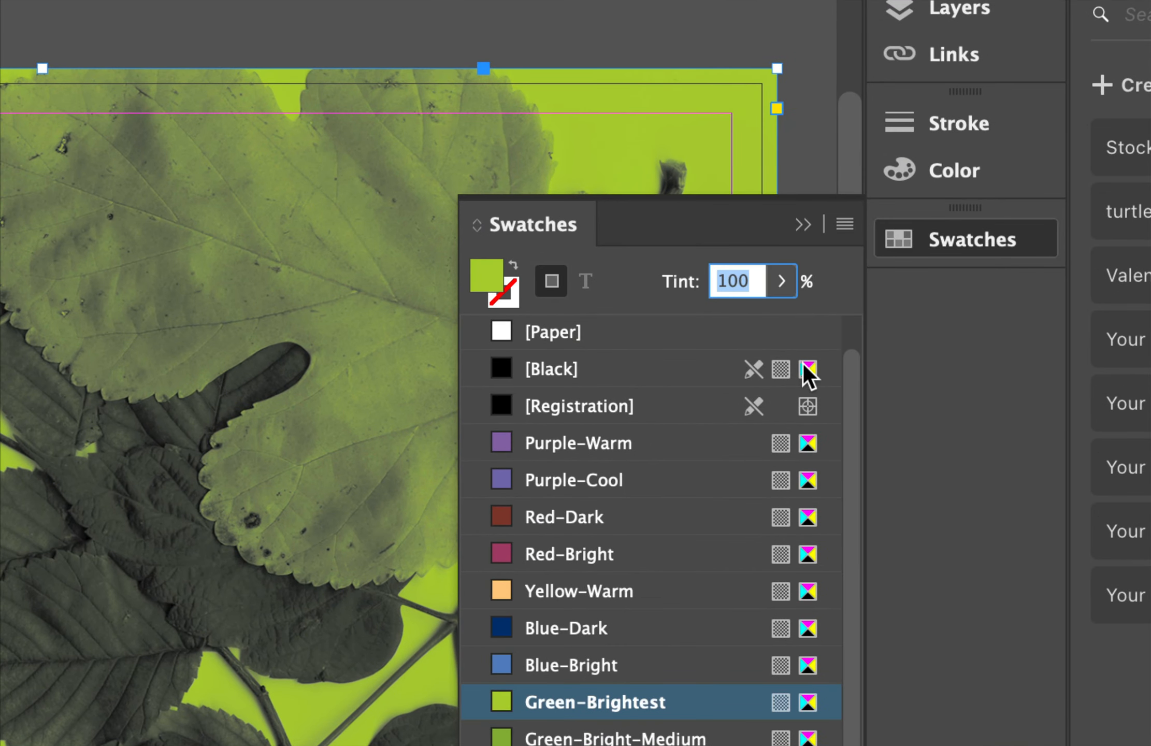
text(80)
key(Return)
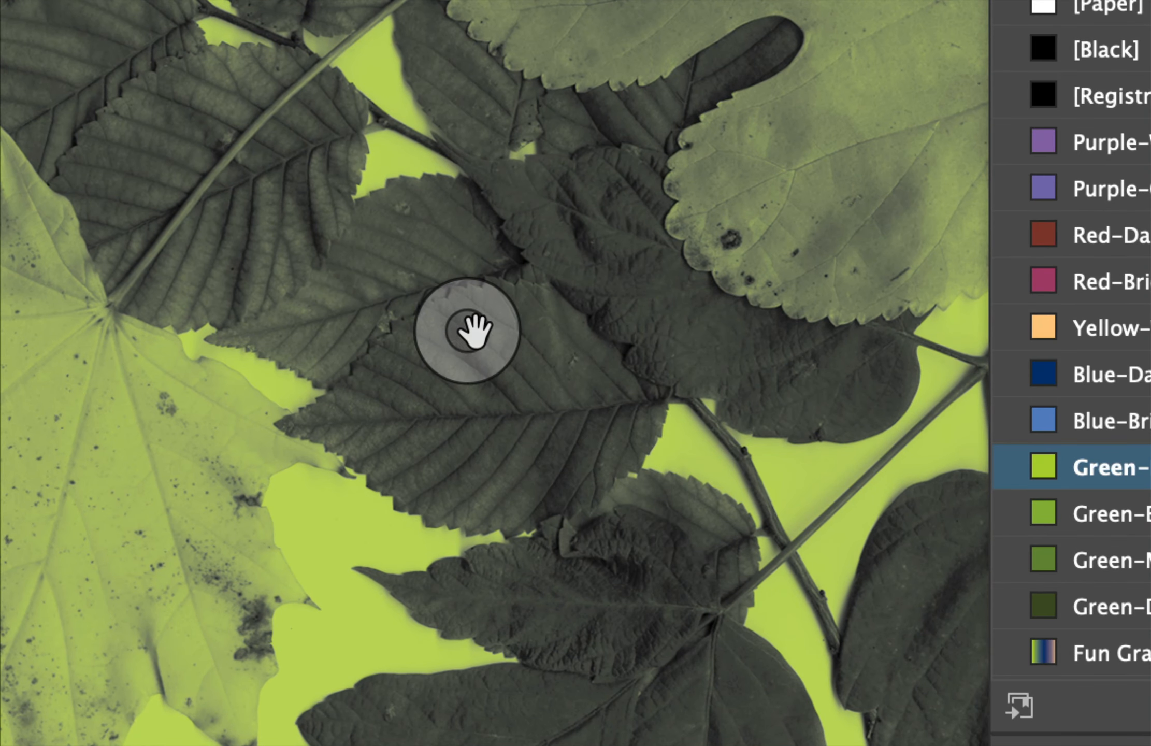
- Select the grayscale leaf image inside the frame and colour it with Green-Dark at a 73% tint
click(460, 330)
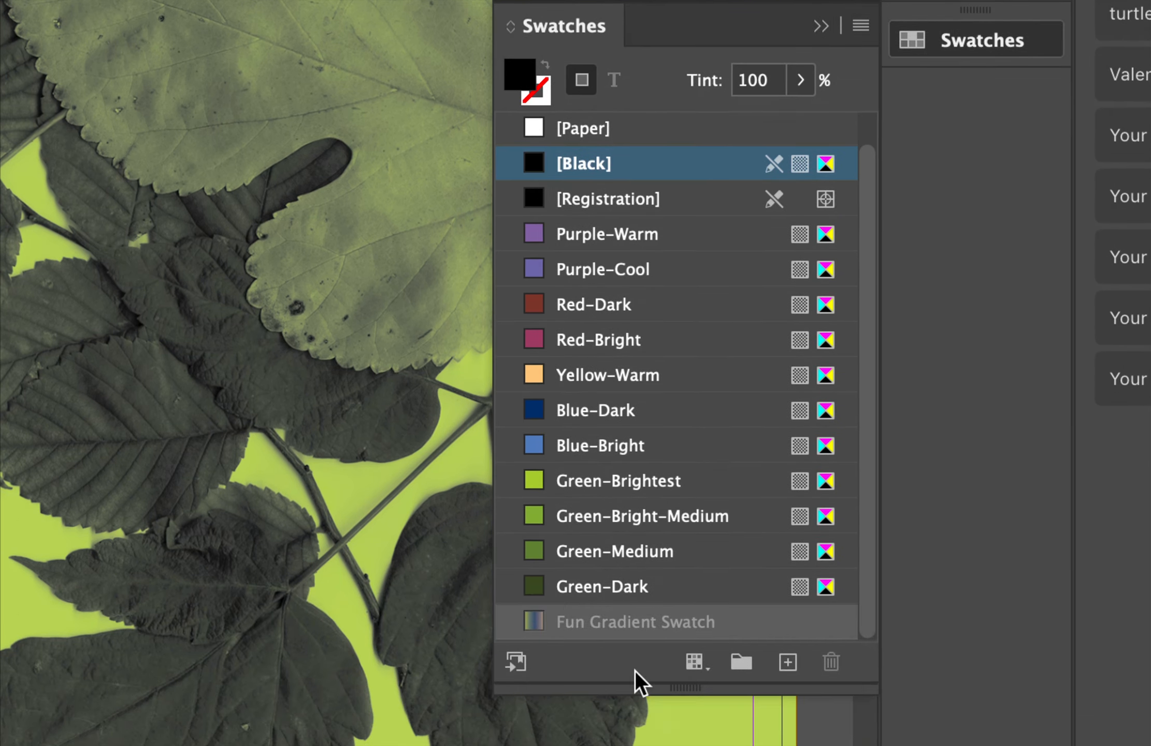
click(659, 587)
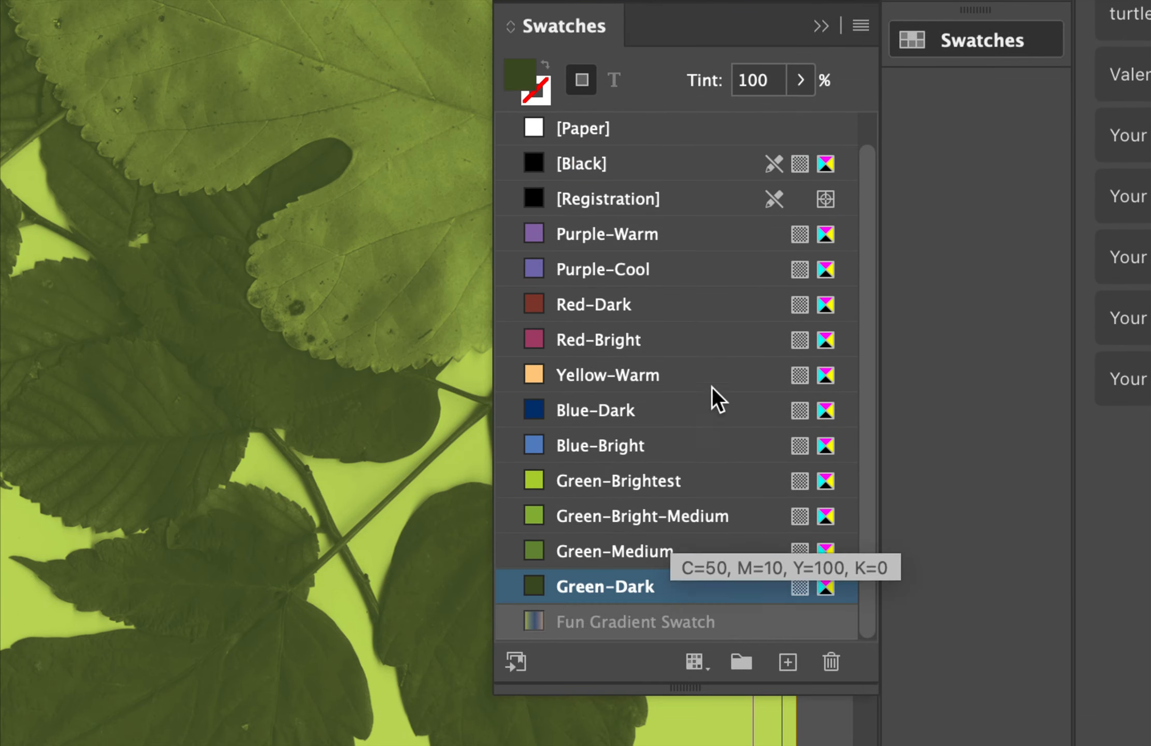
click(761, 86)
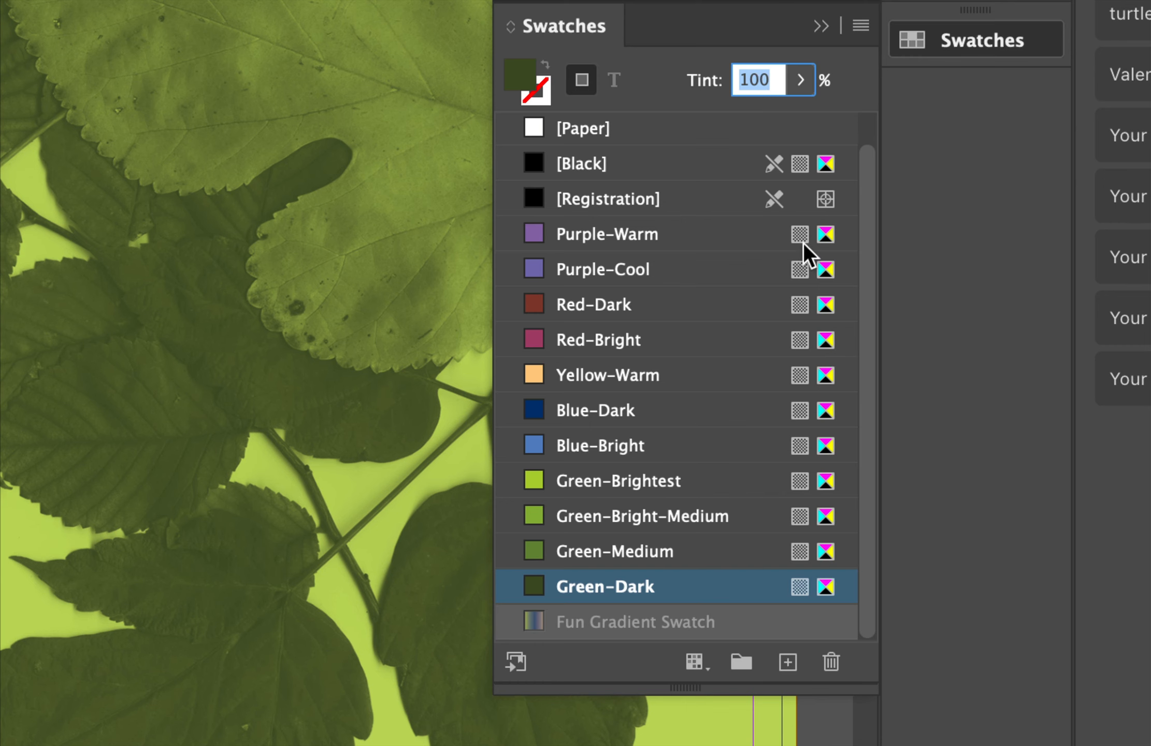
text(73)
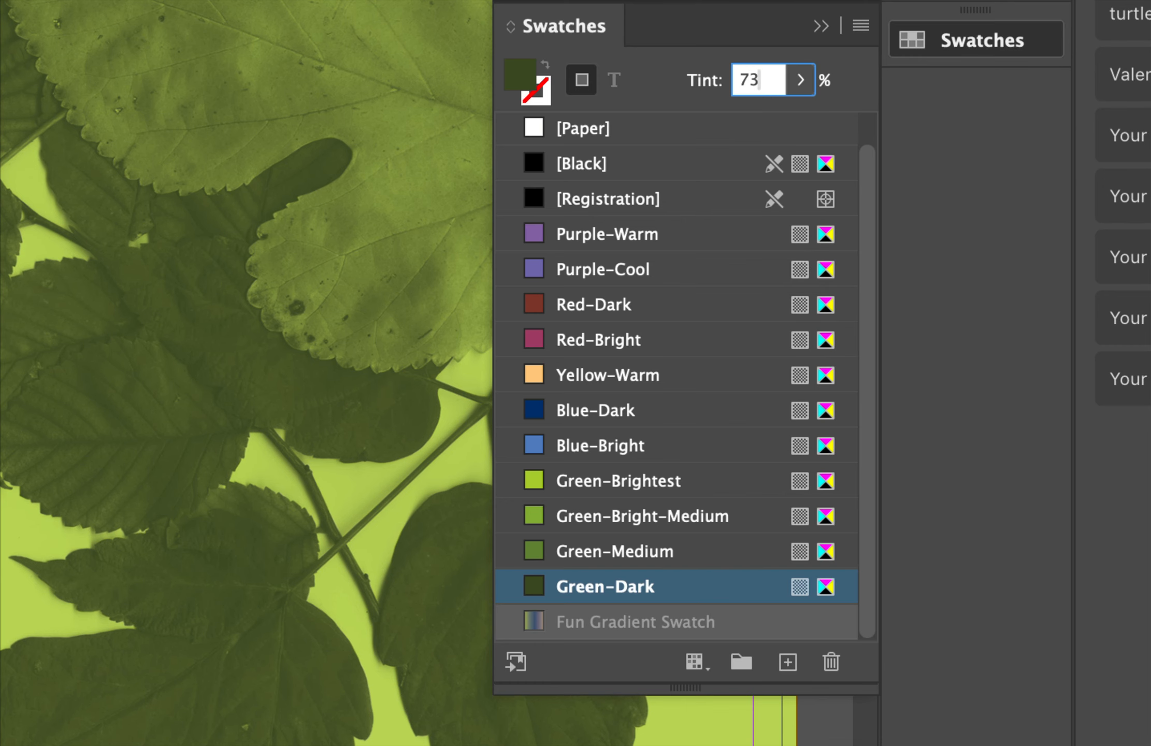
key(Return)
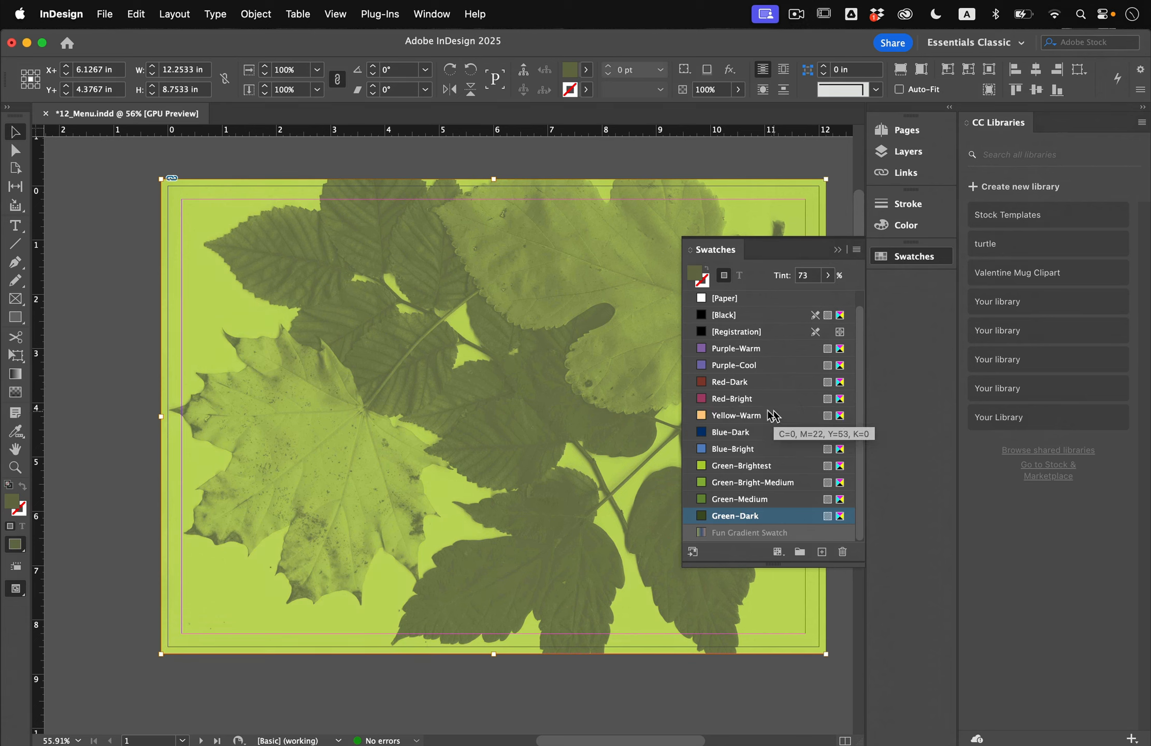
- Recolour the leaf image with the Green-Medium swatch and deselect everything
mouse_move(500, 383)
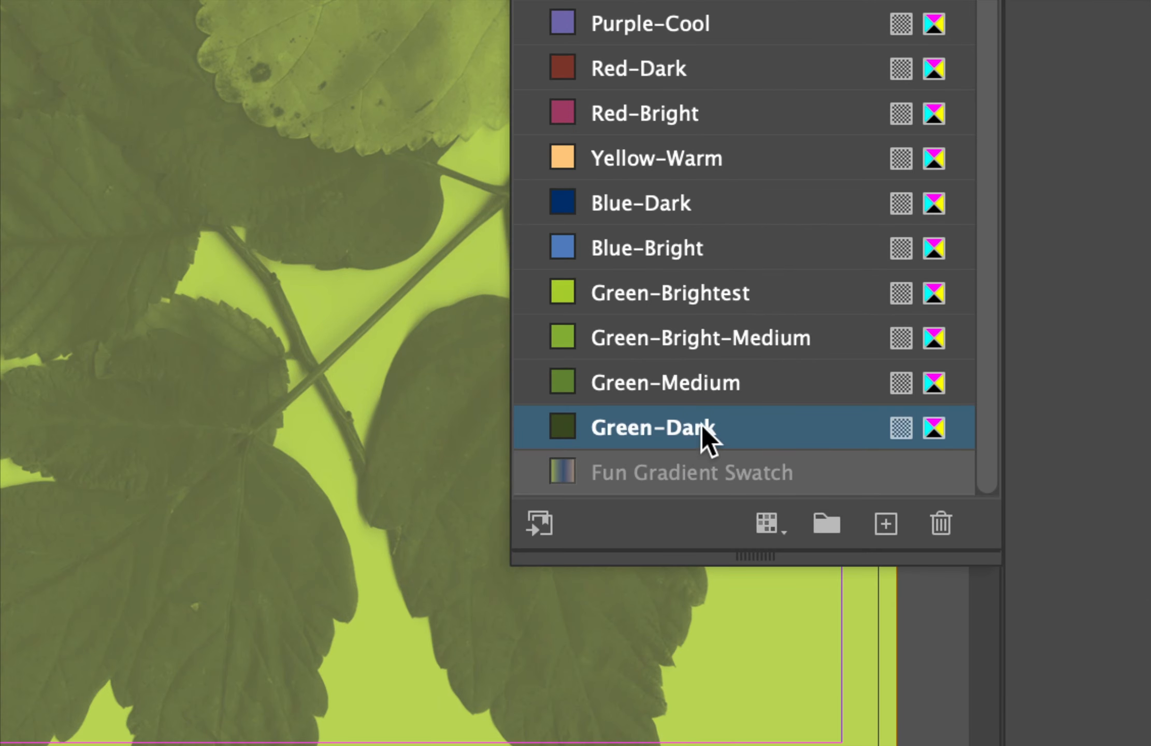
click(759, 501)
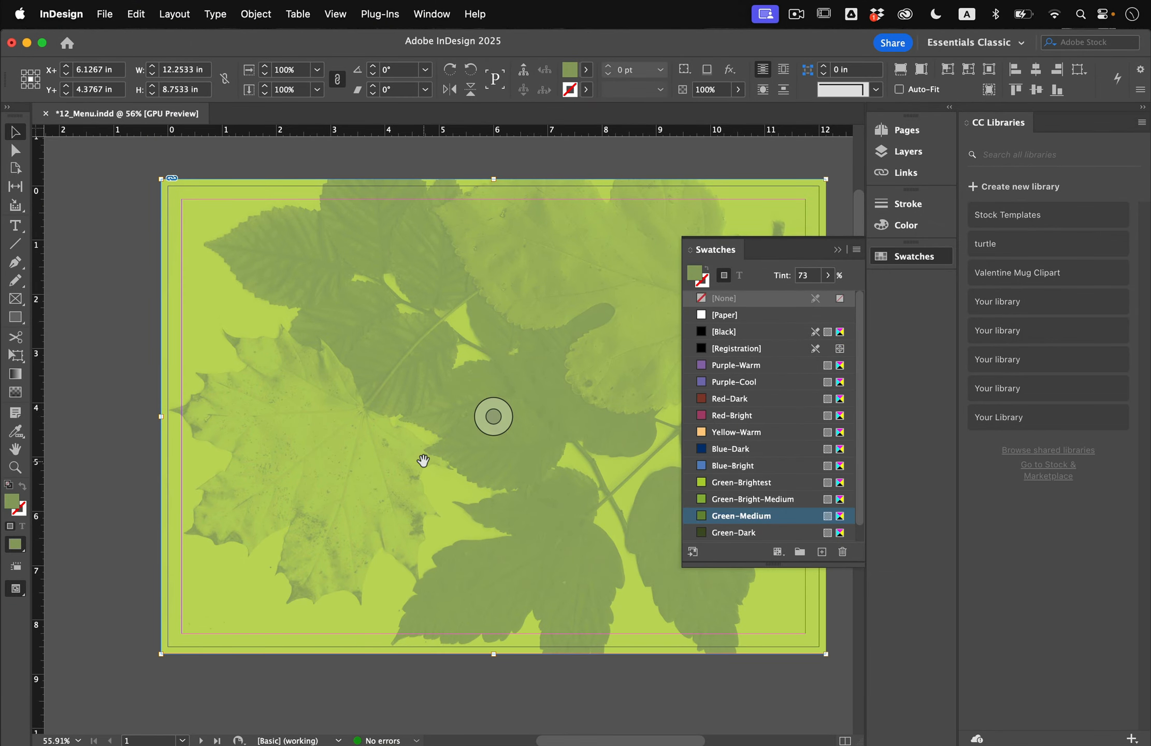
key(super+shift+a)
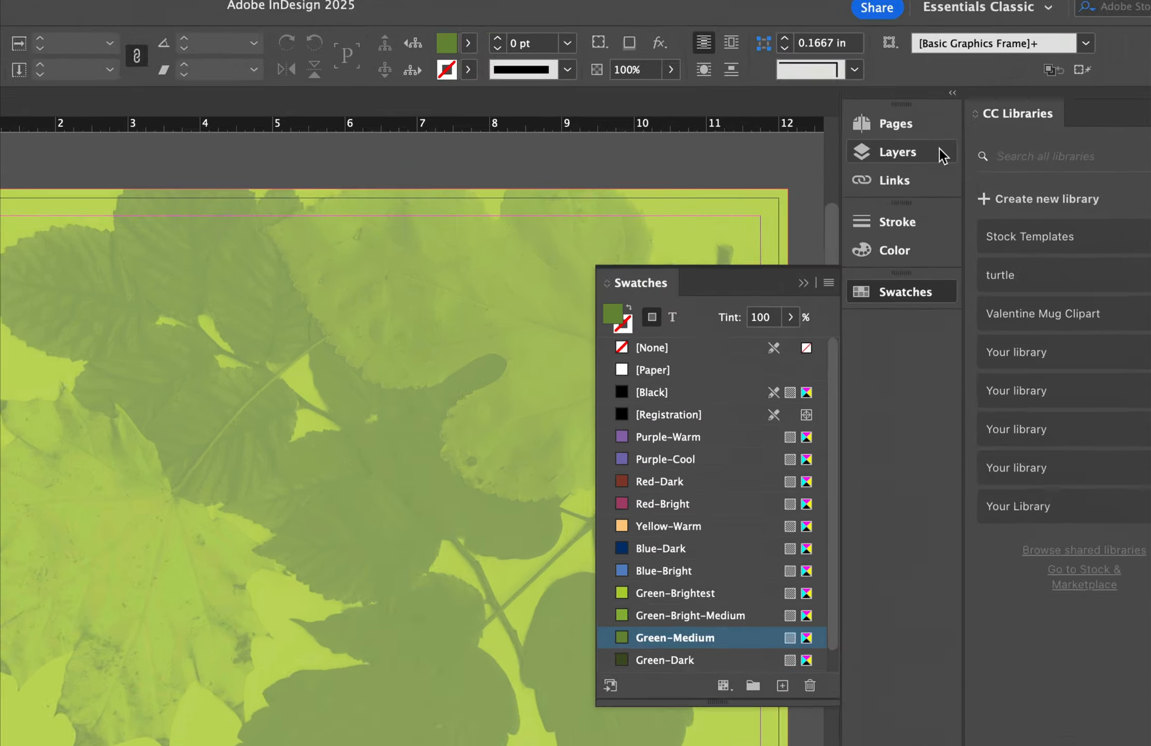
- Lock the Background layer, then make the Art1 layer active, visible and unlocked
click(919, 154)
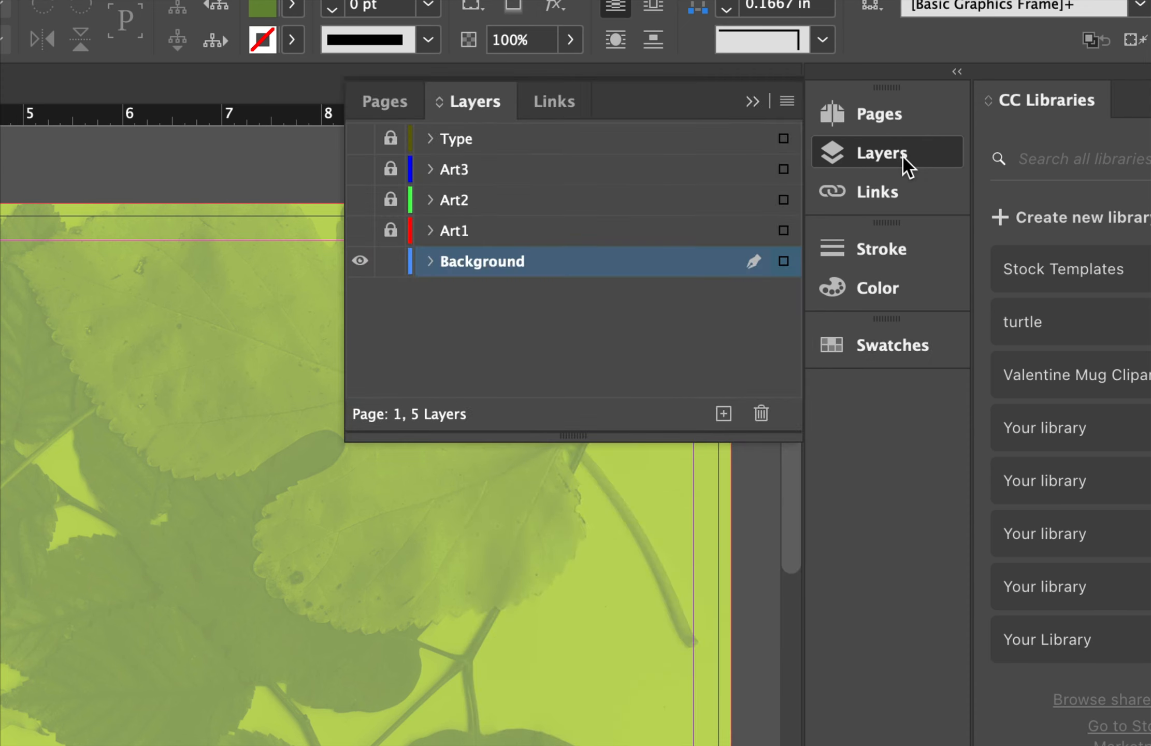
click(391, 262)
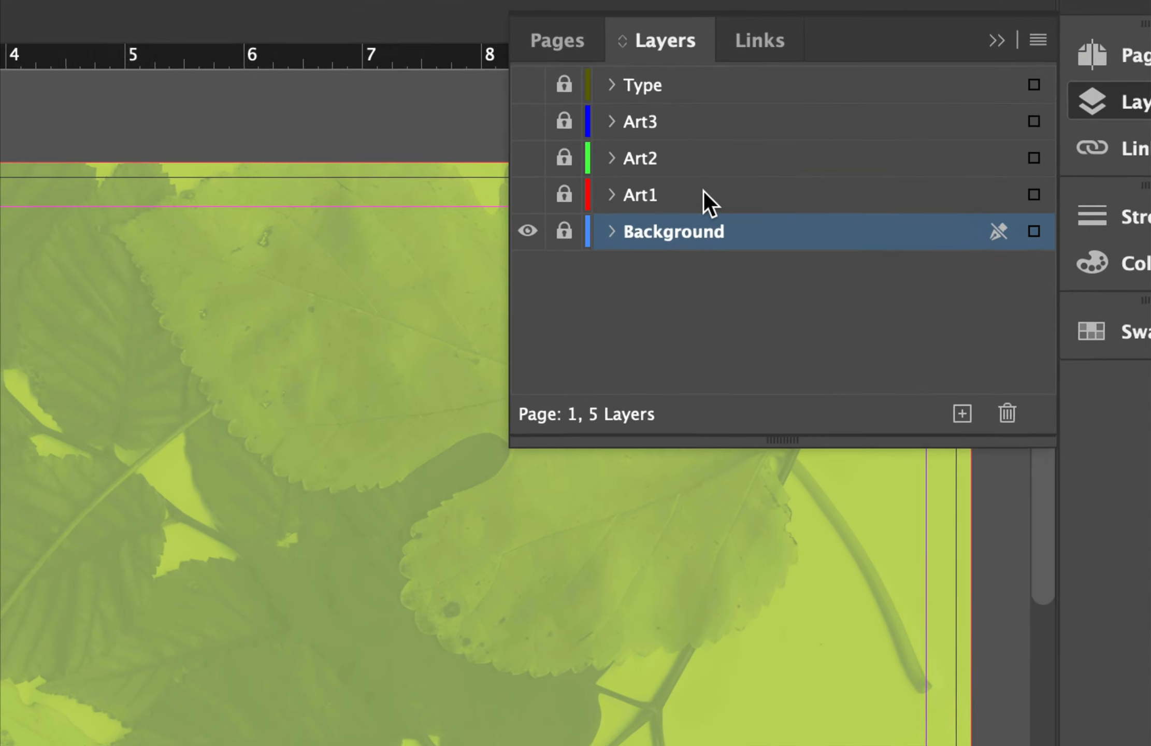
click(712, 184)
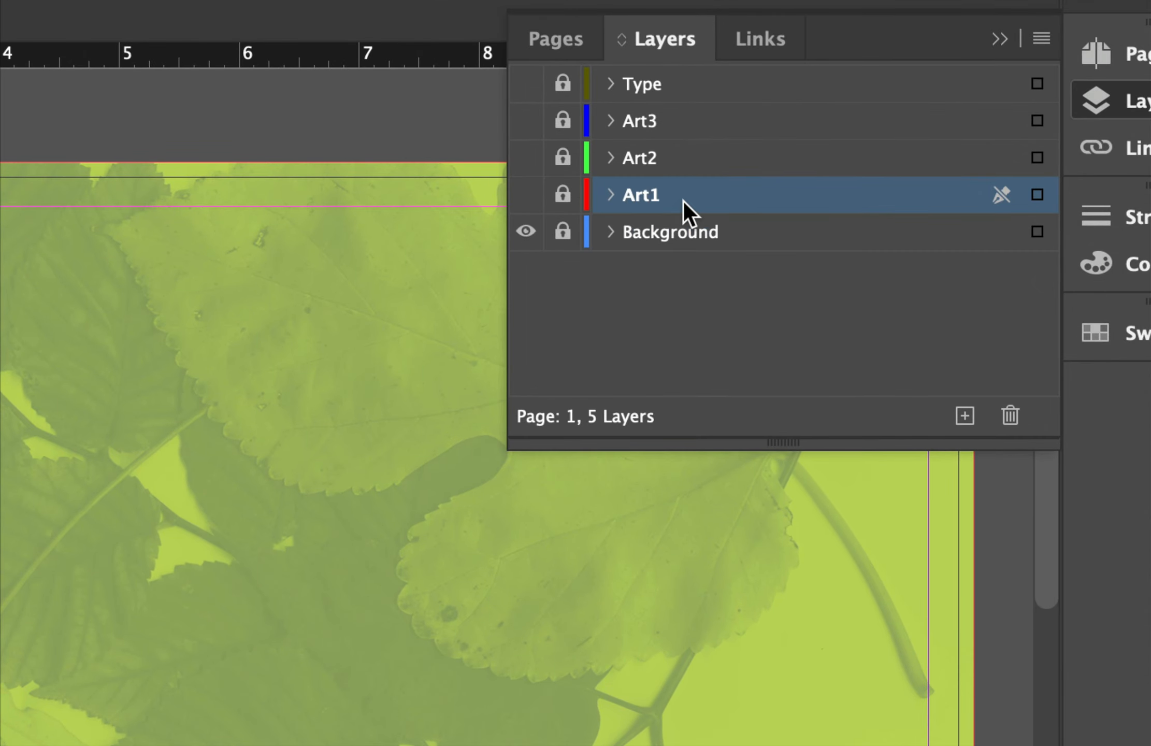
click(526, 195)
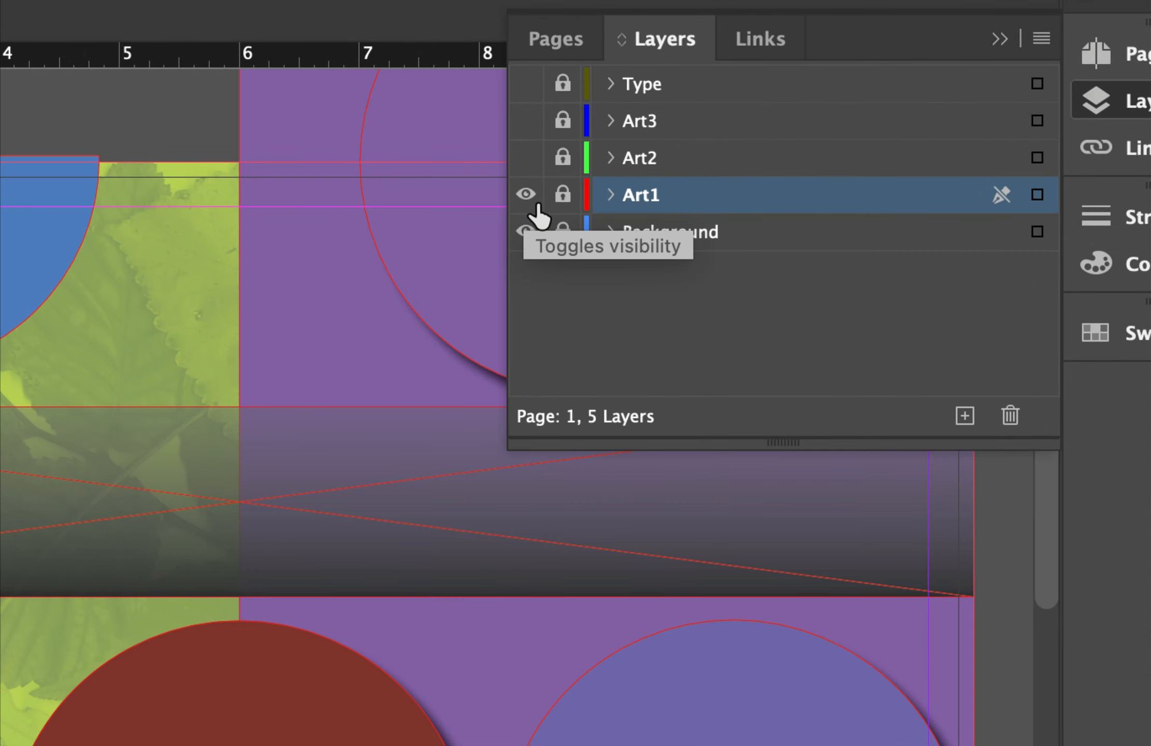
click(563, 197)
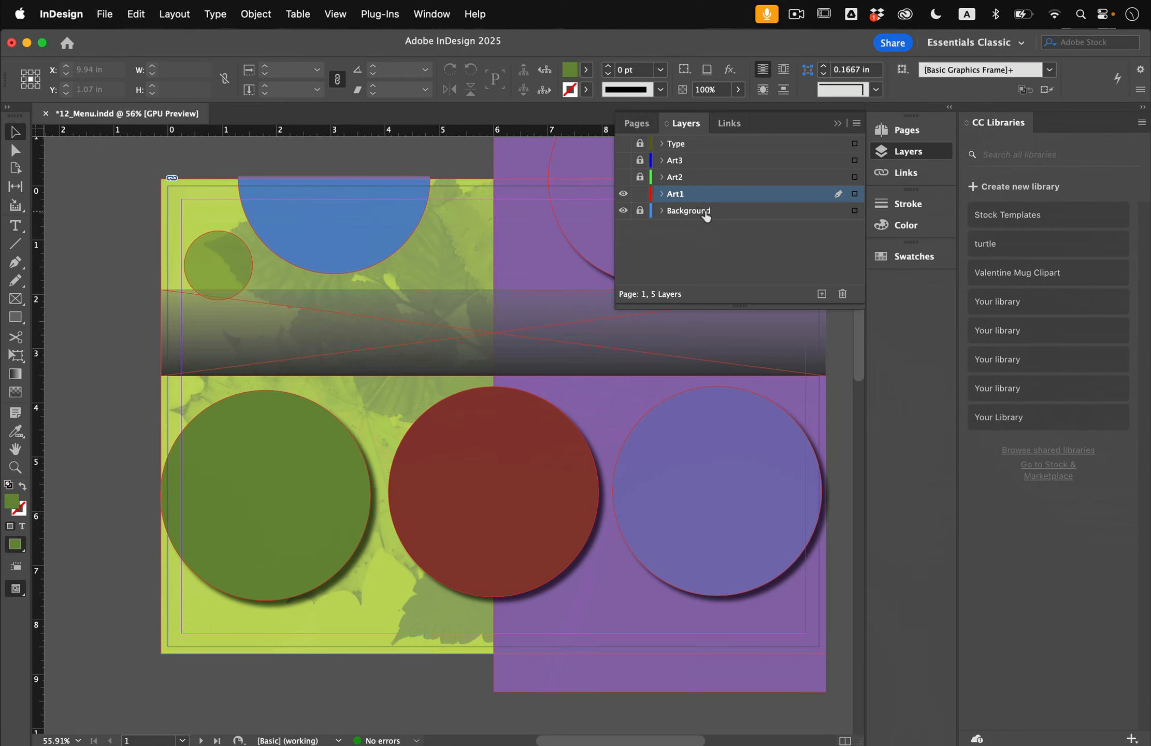
- Open the Effects controls for the central red circle and reduce its object opacity to 70%
click(518, 478)
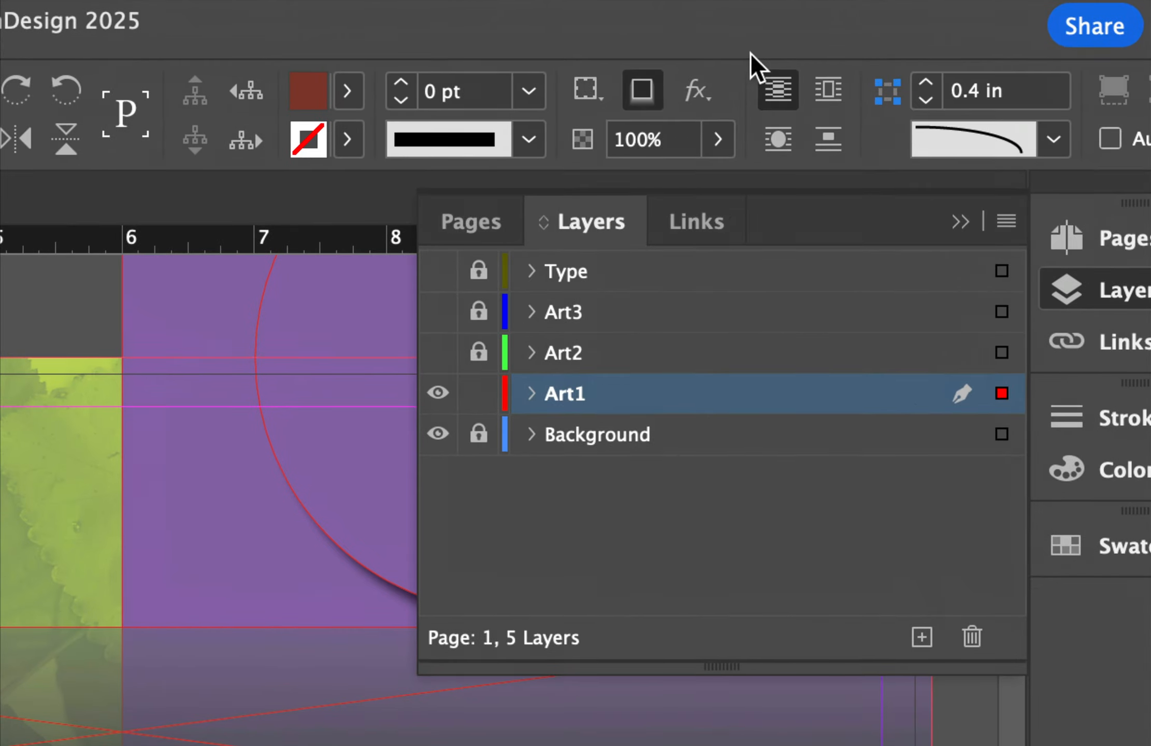
click(694, 89)
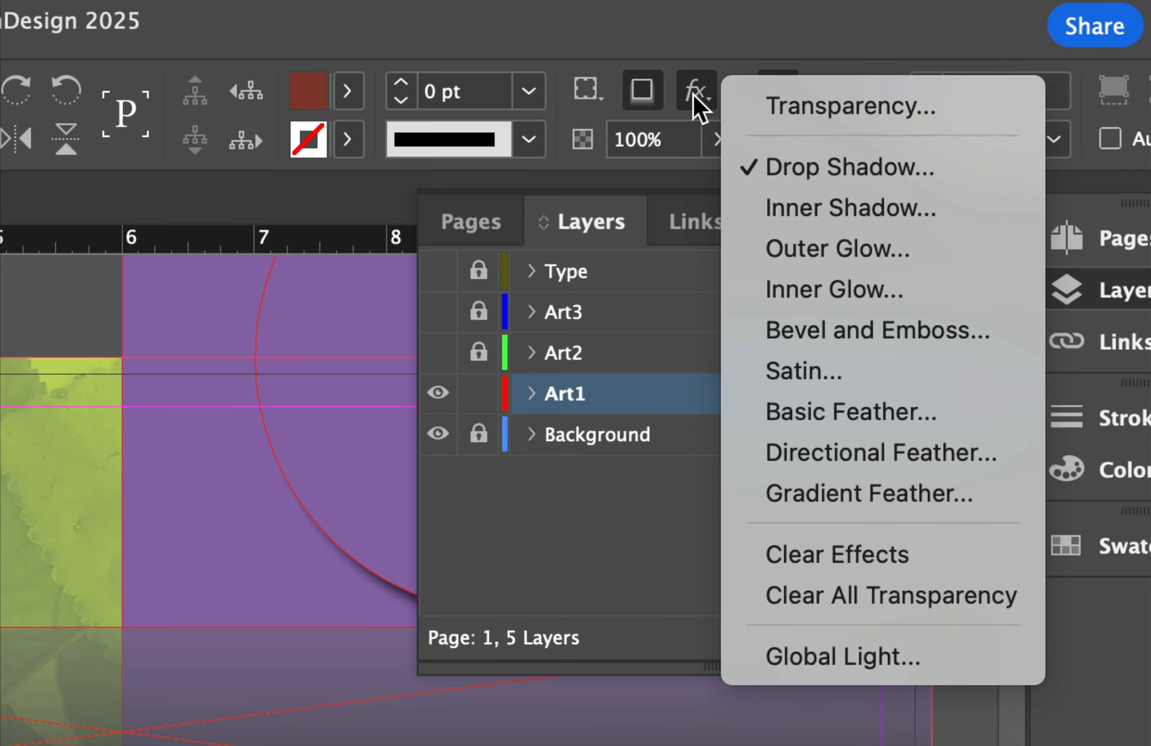
click(693, 93)
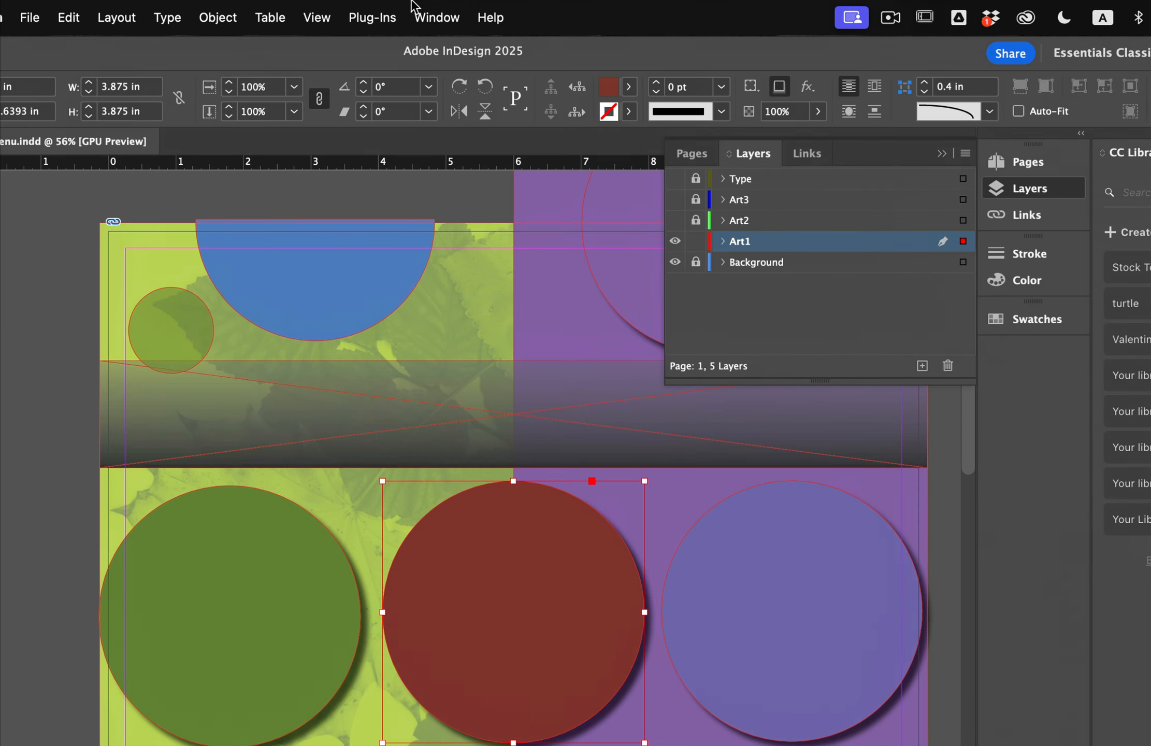
click(426, 14)
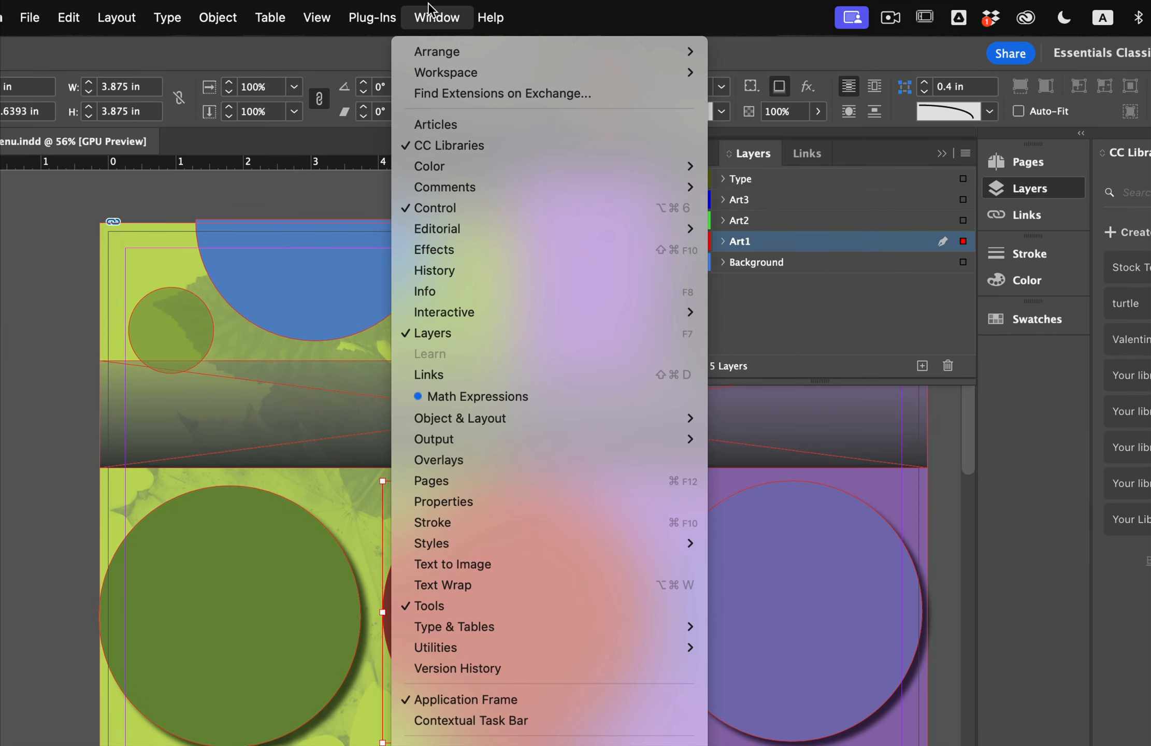
click(462, 251)
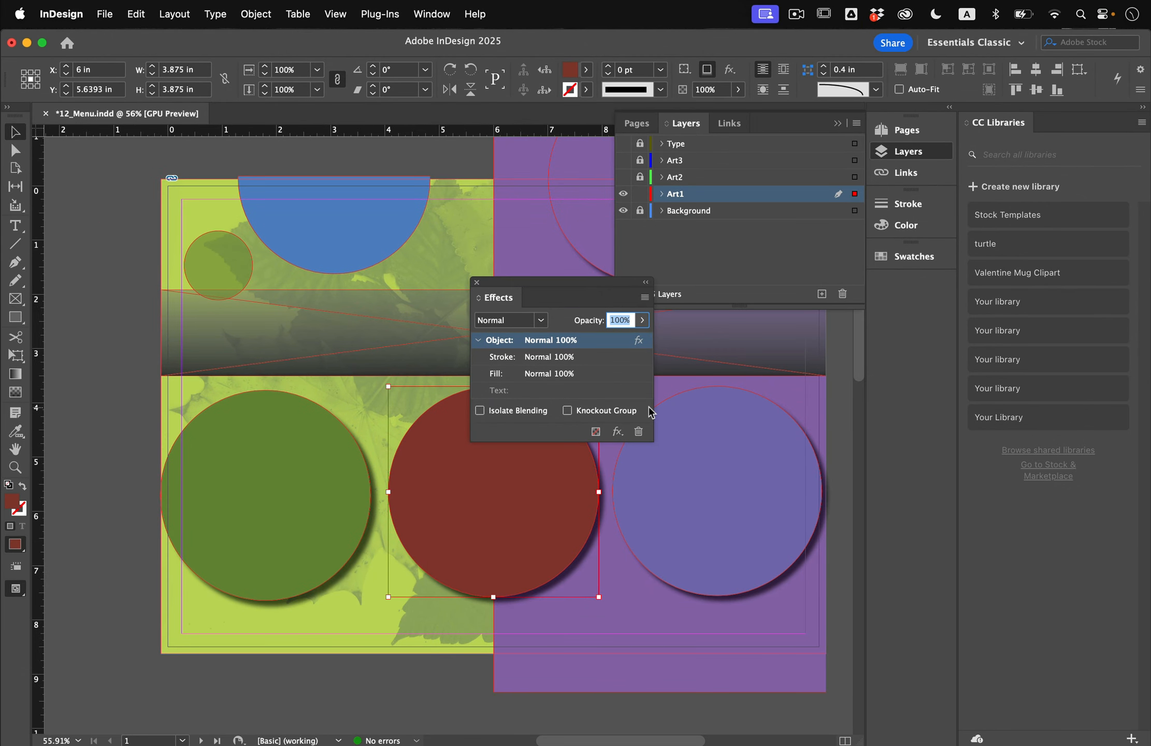
drag(514, 290, 493, 201)
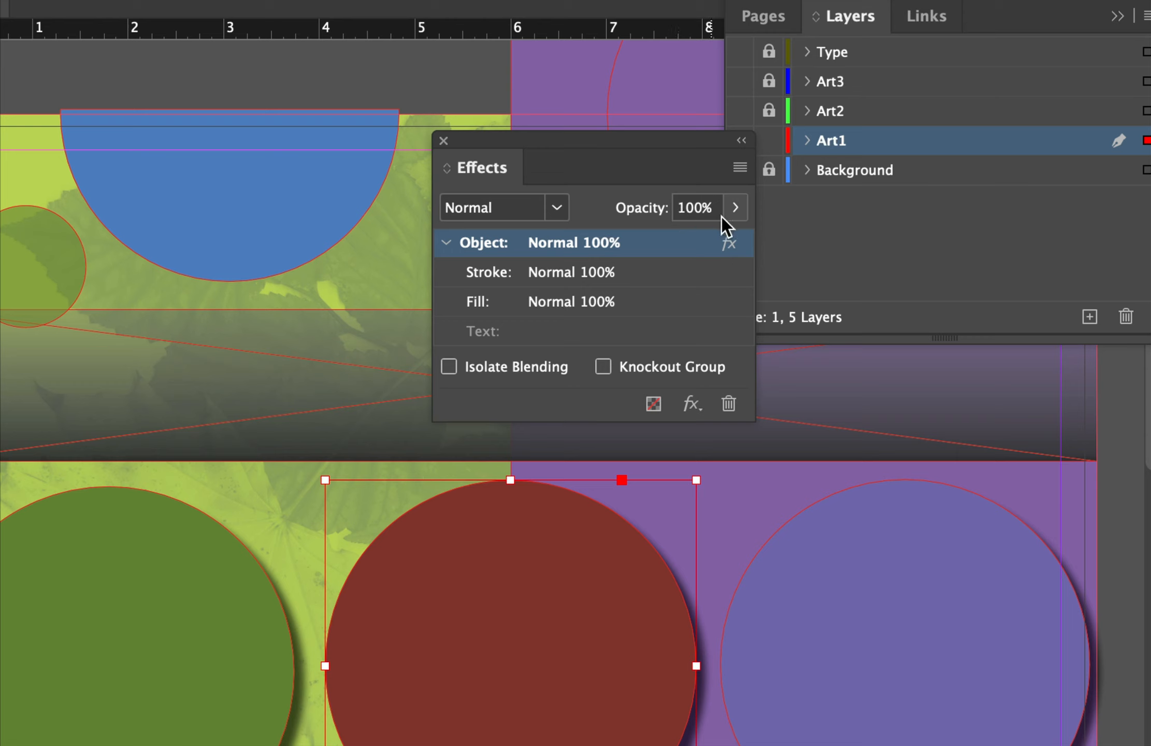
click(735, 211)
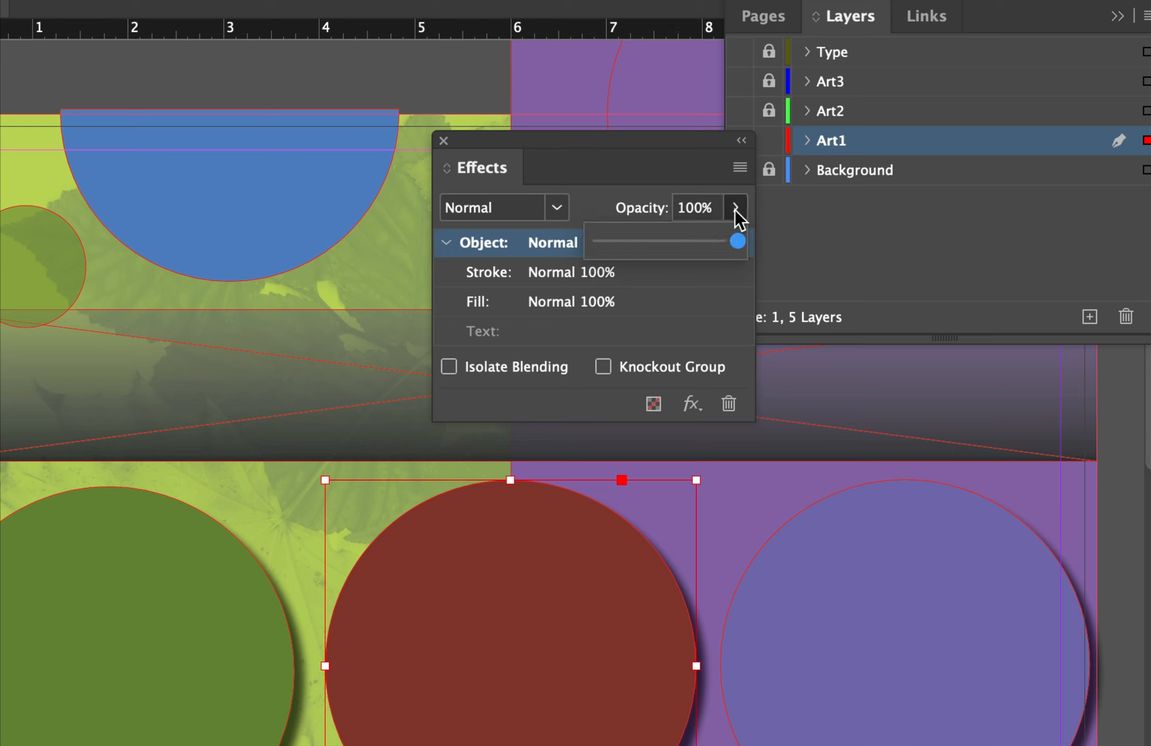
drag(740, 240, 698, 251)
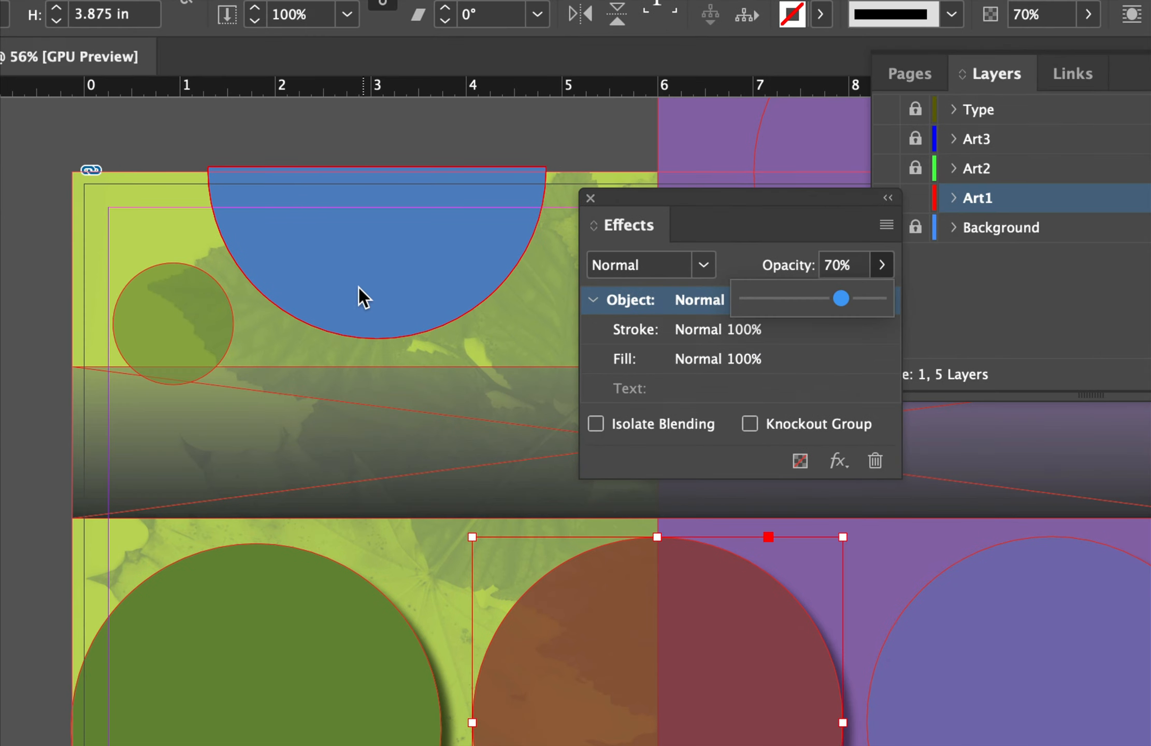
- Set the opacity of the blue semicircle at the page's upper edge to 50%
click(323, 242)
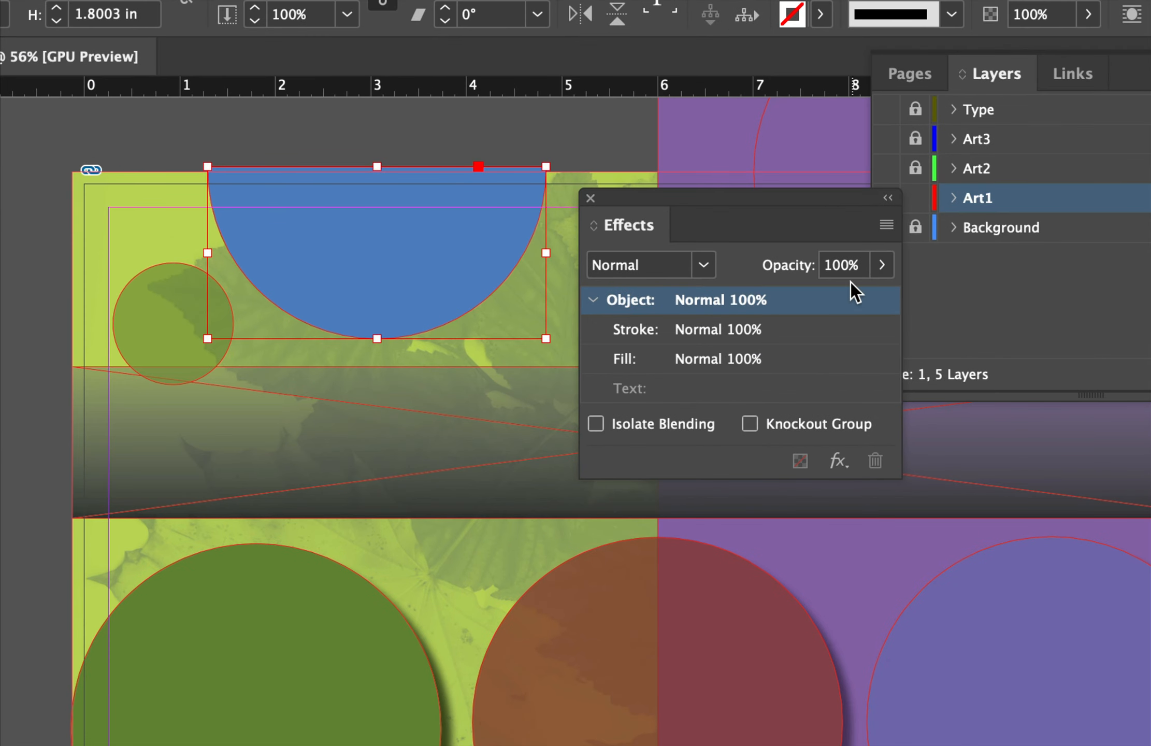
click(847, 264)
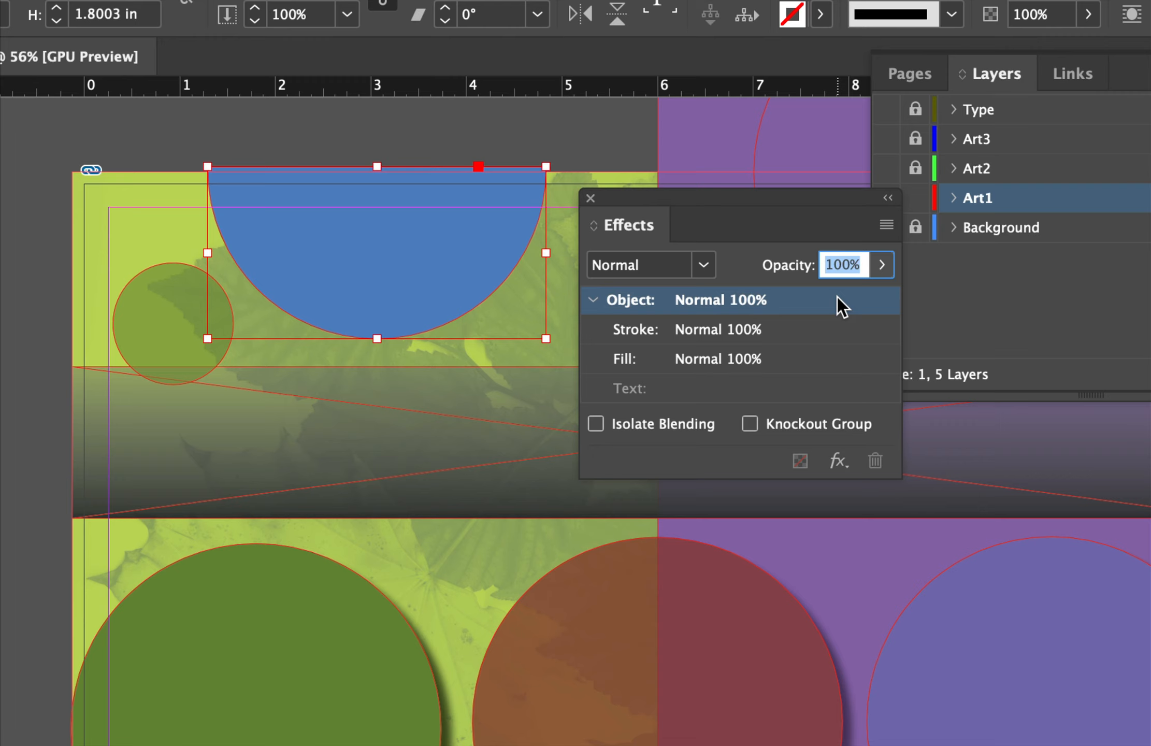
text(50)
key(Return)
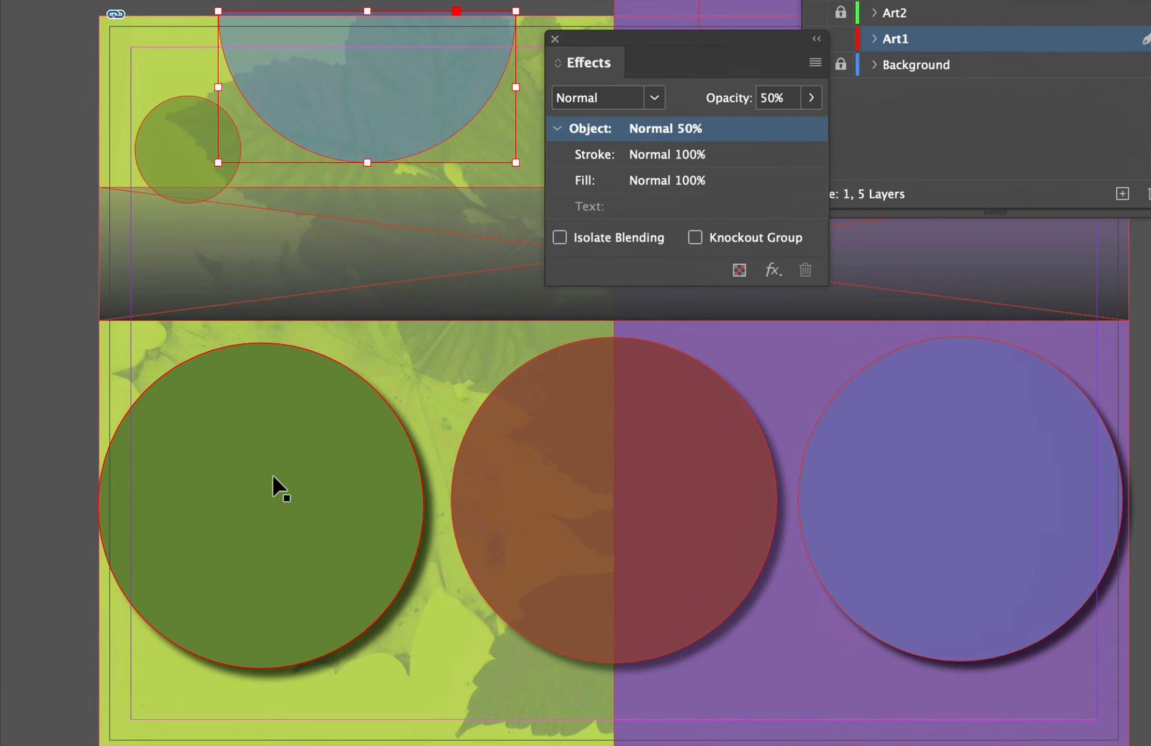
- Set the opacity of the large green circle at the lower left of the page to 60%
click(273, 482)
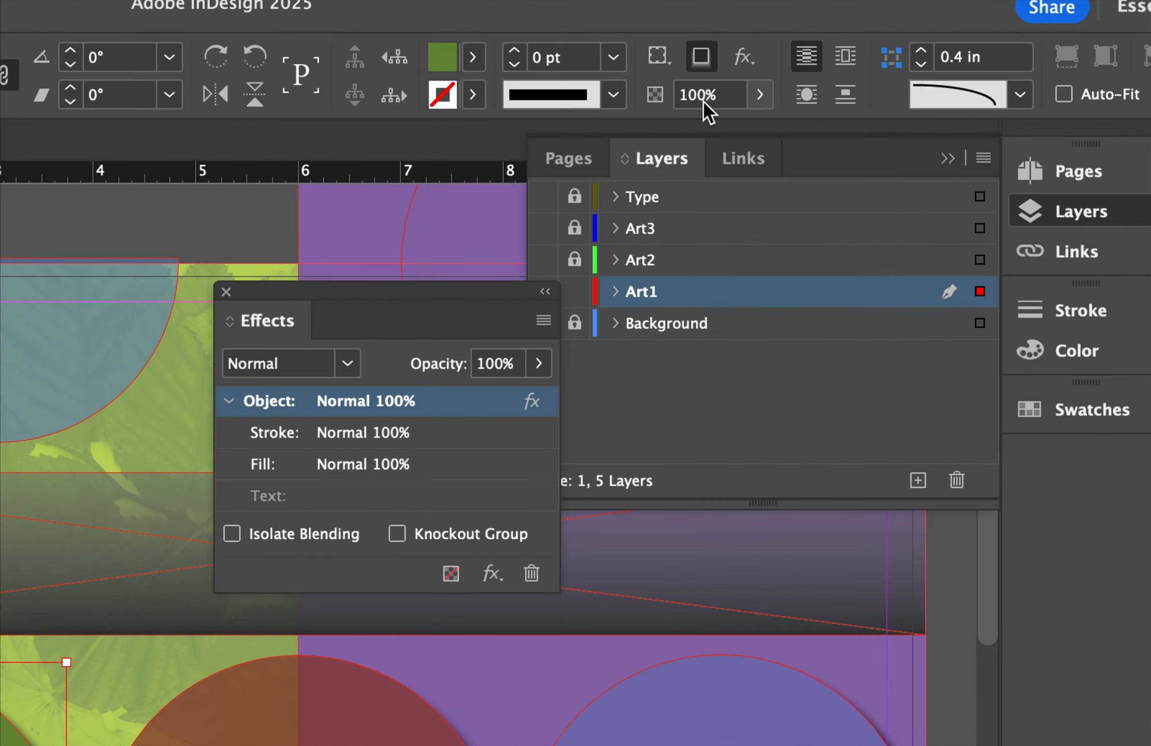
click(708, 93)
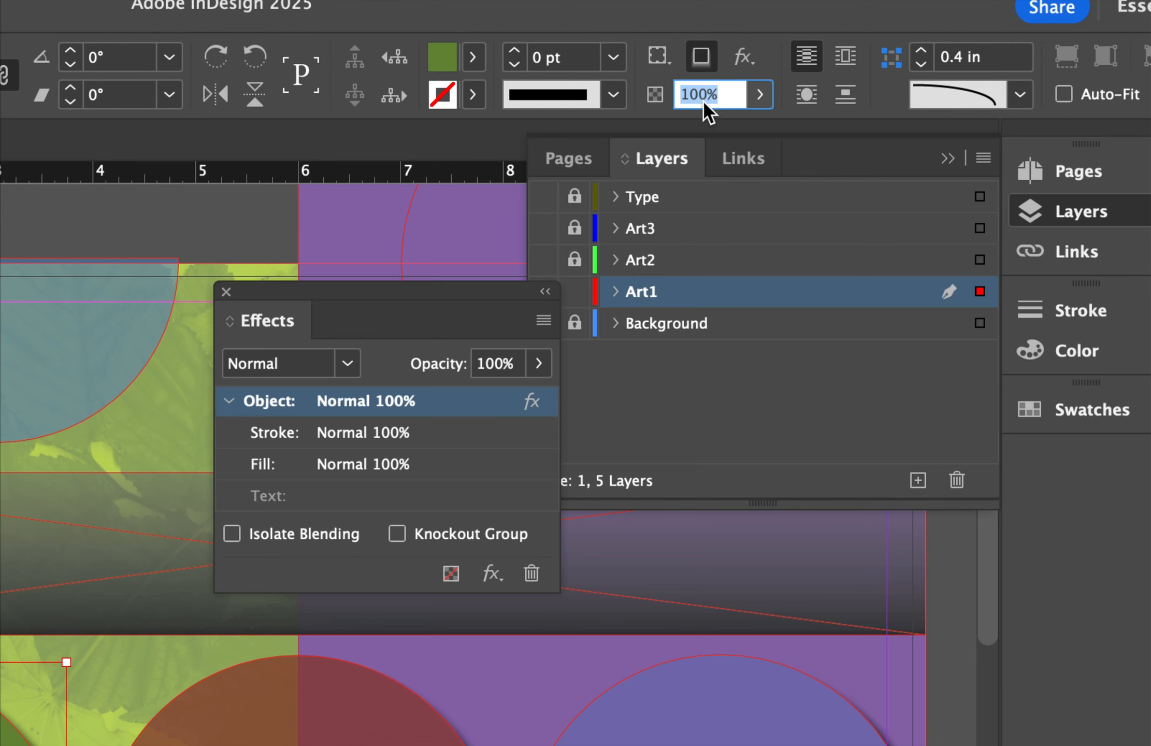
text(60)
key(Return)
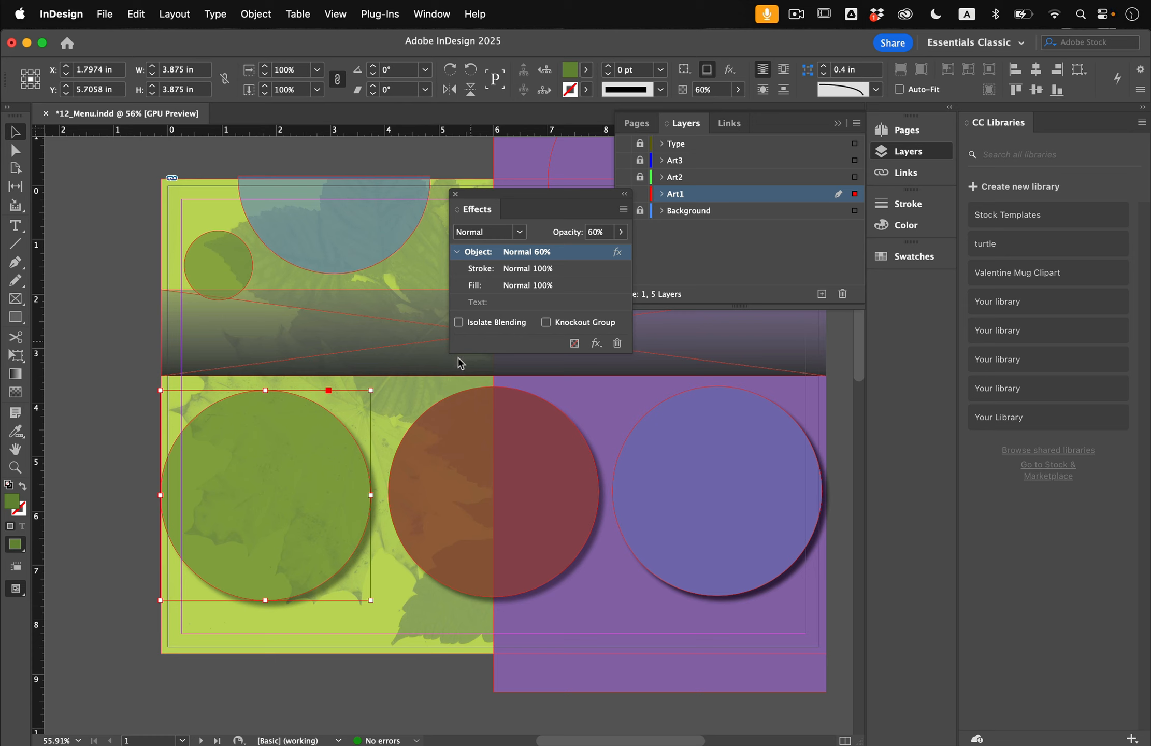
- Try the Multiply blending mode on the central red circle and settle on Overlay
click(511, 460)
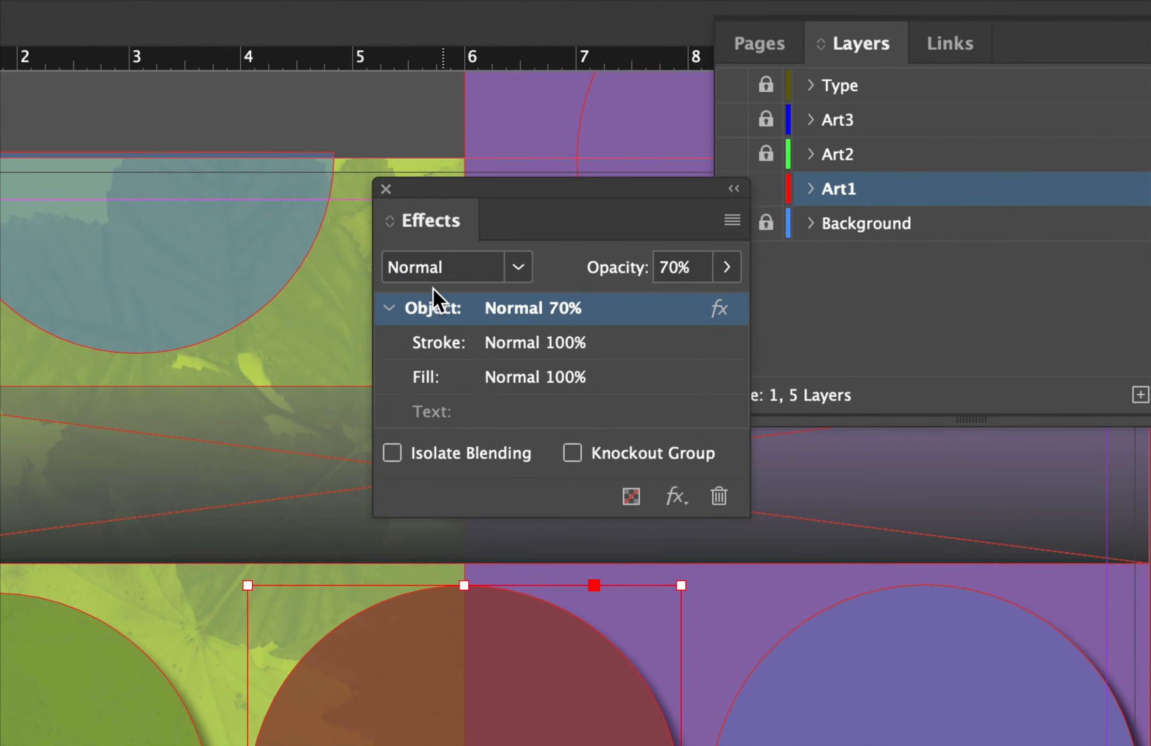
click(520, 268)
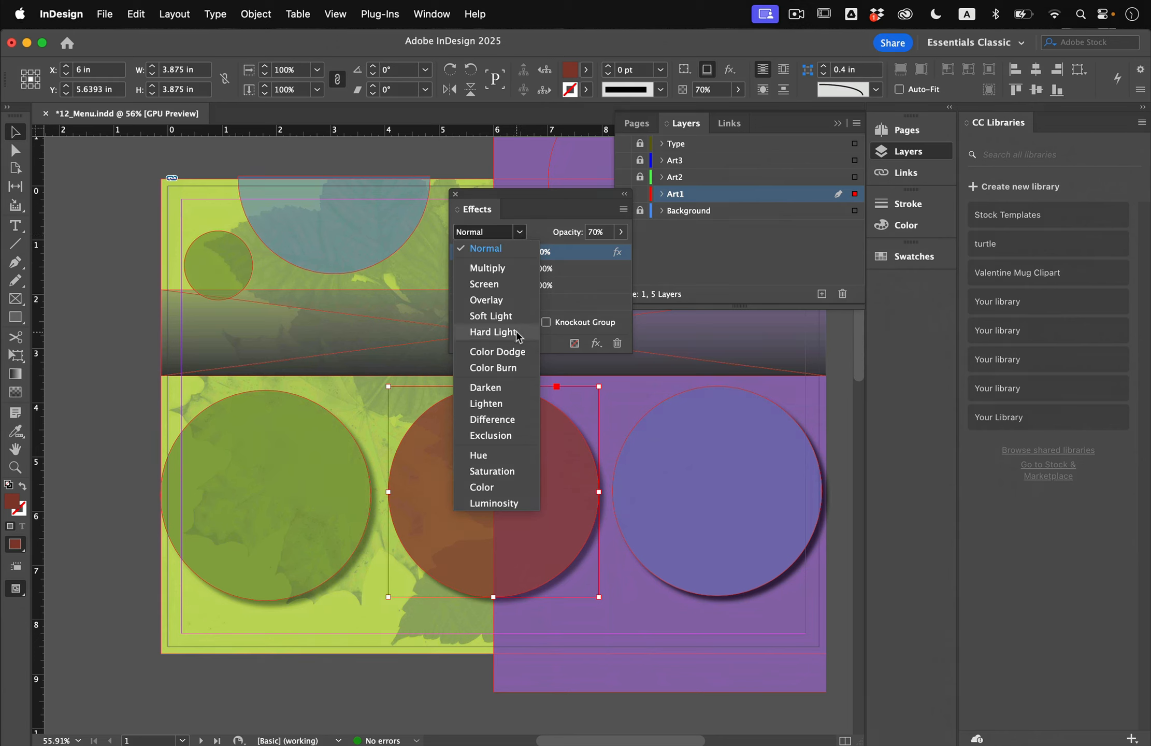
click(512, 269)
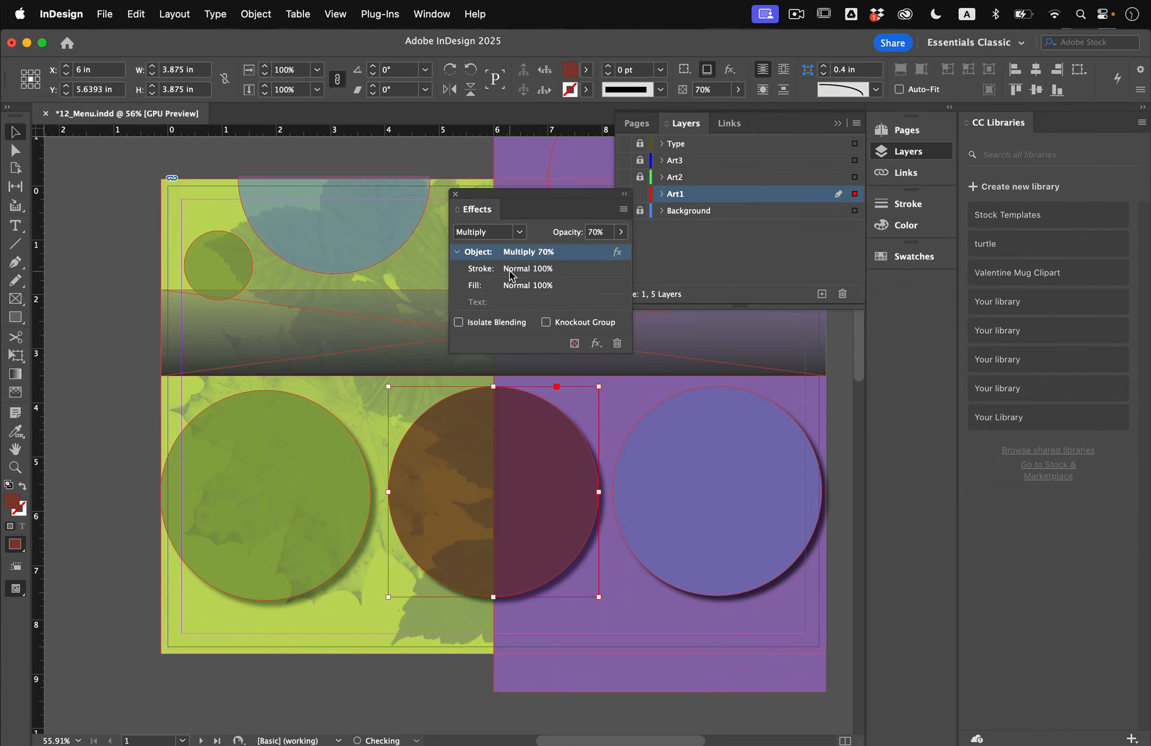
click(517, 232)
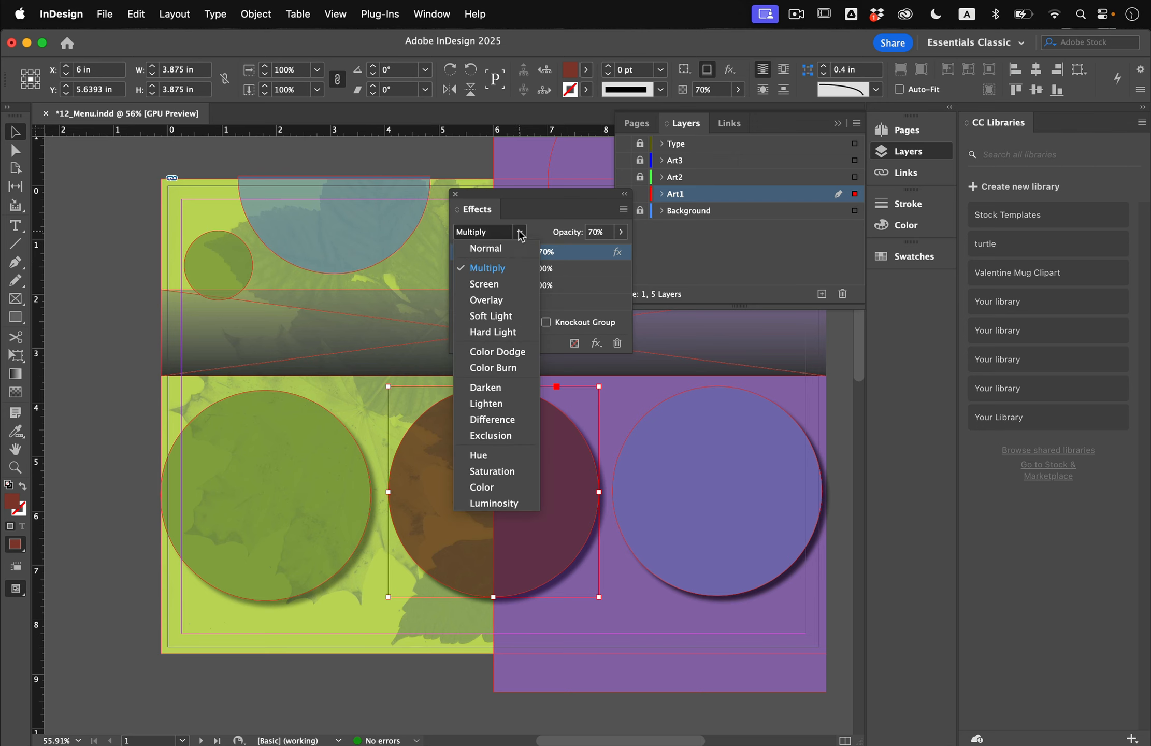
click(502, 300)
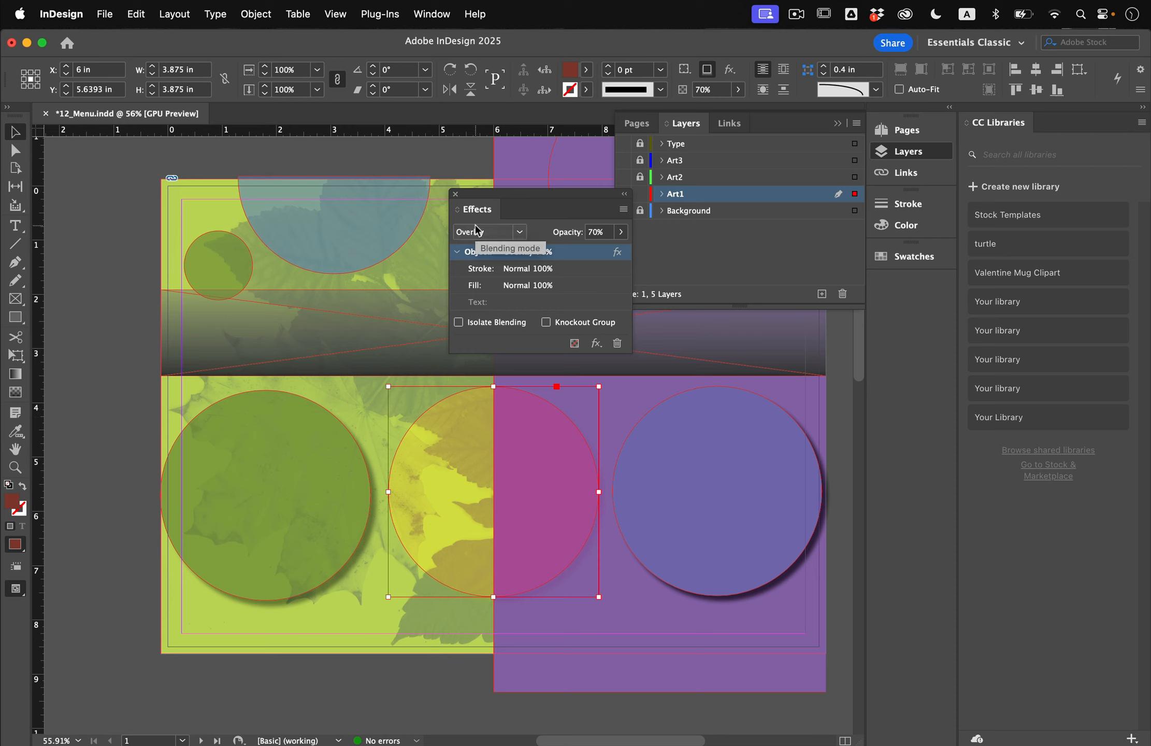
- Set the blending mode of the blue semicircle to Multiply
click(314, 232)
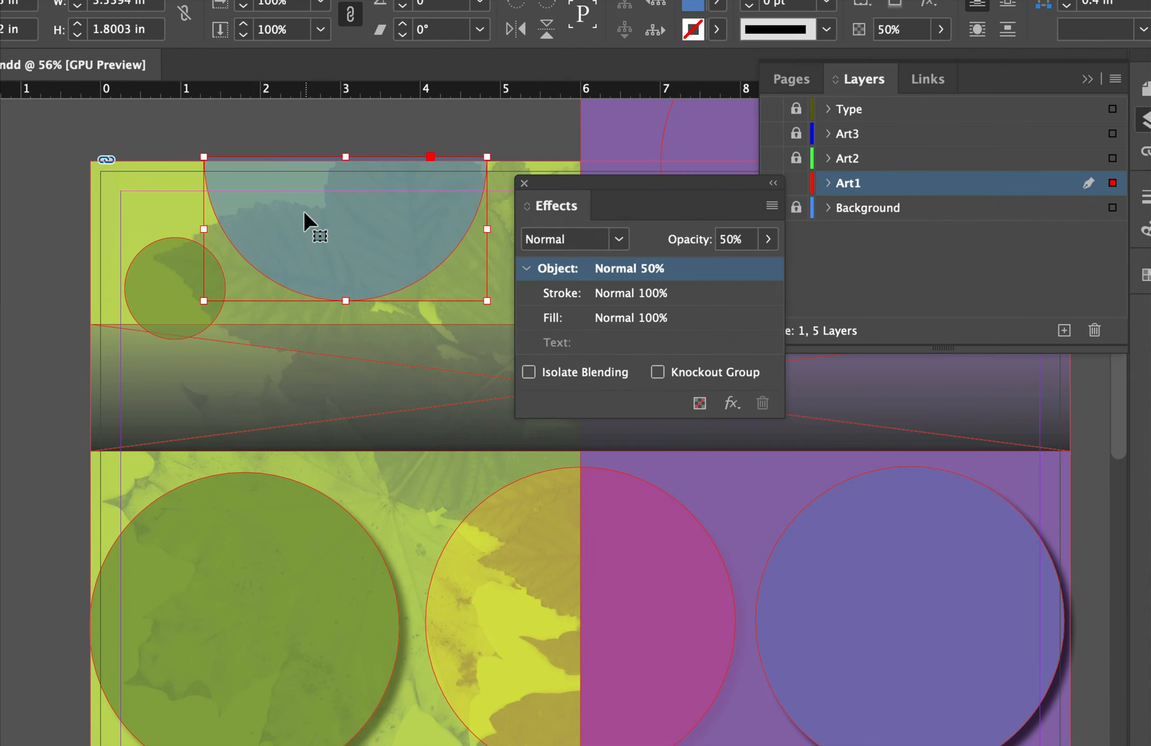
click(619, 239)
click(590, 294)
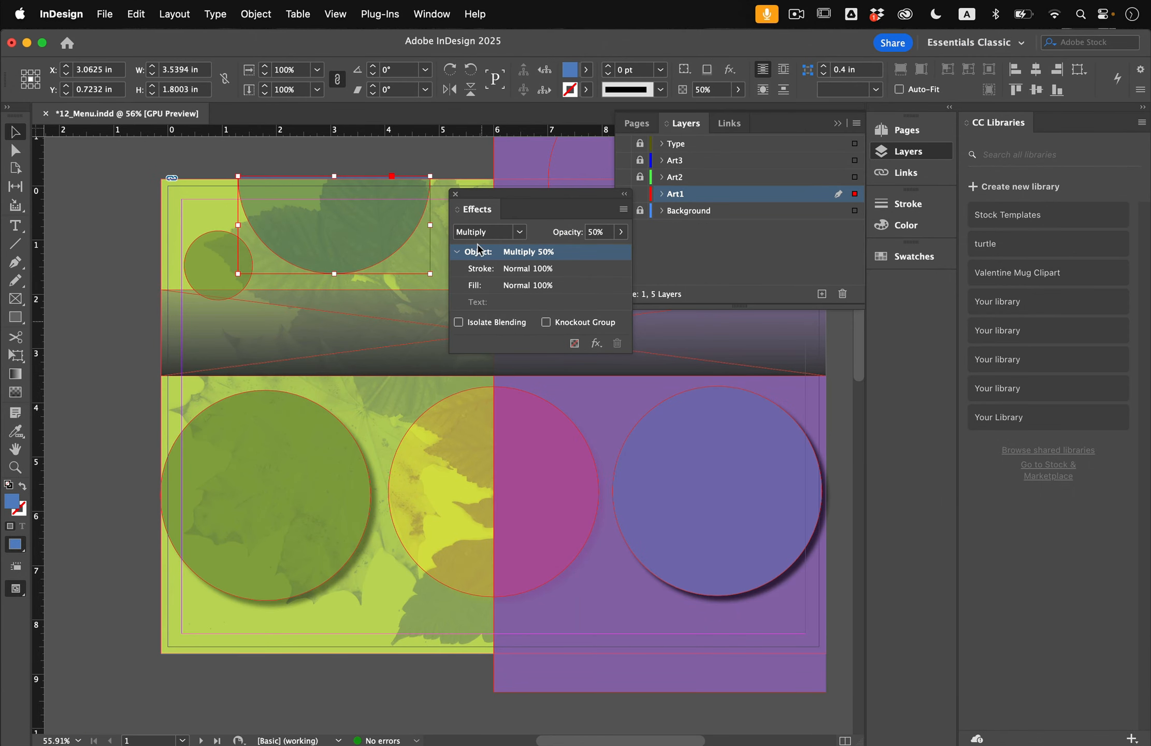
- Move the Effects controls aside and make the Art2 layer visible, unlocked and active
drag(530, 194, 825, 393)
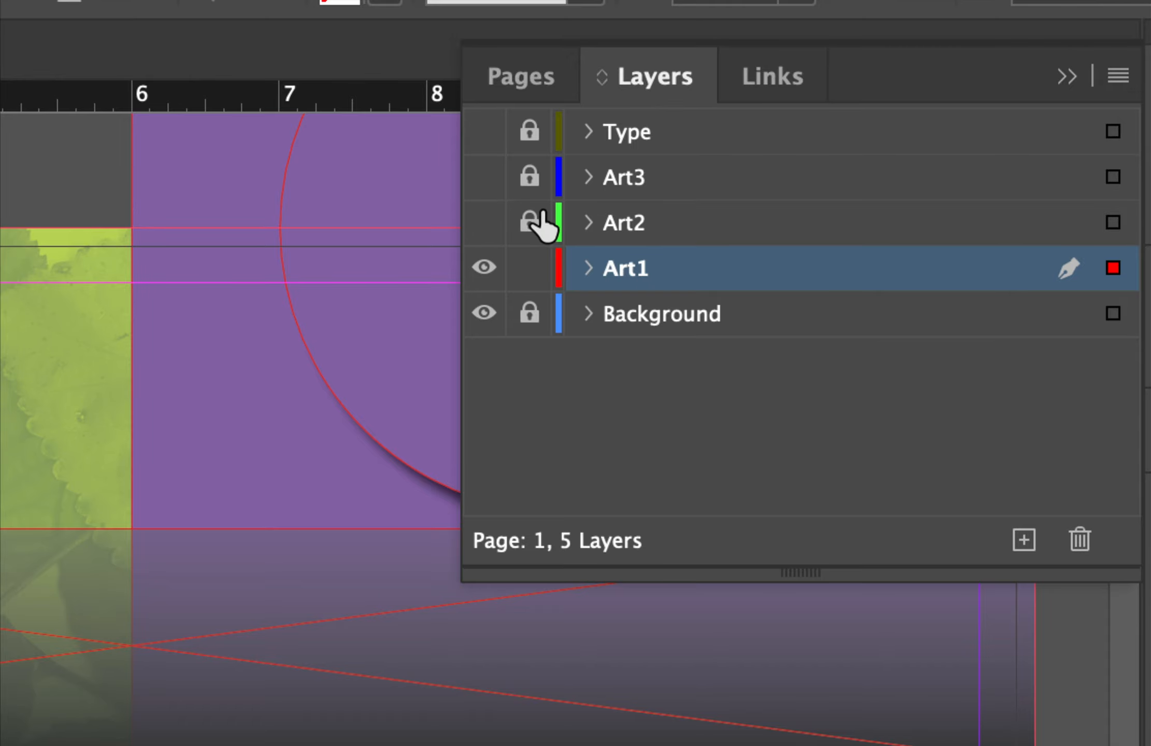
click(485, 221)
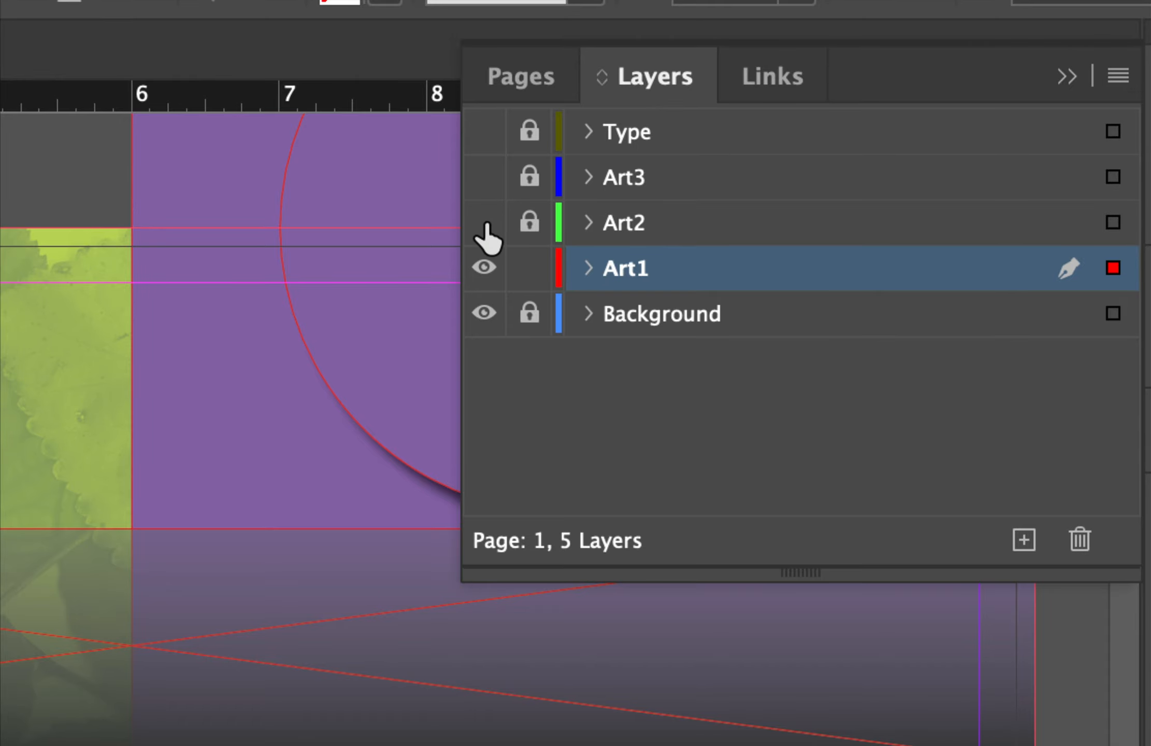
click(529, 224)
click(617, 227)
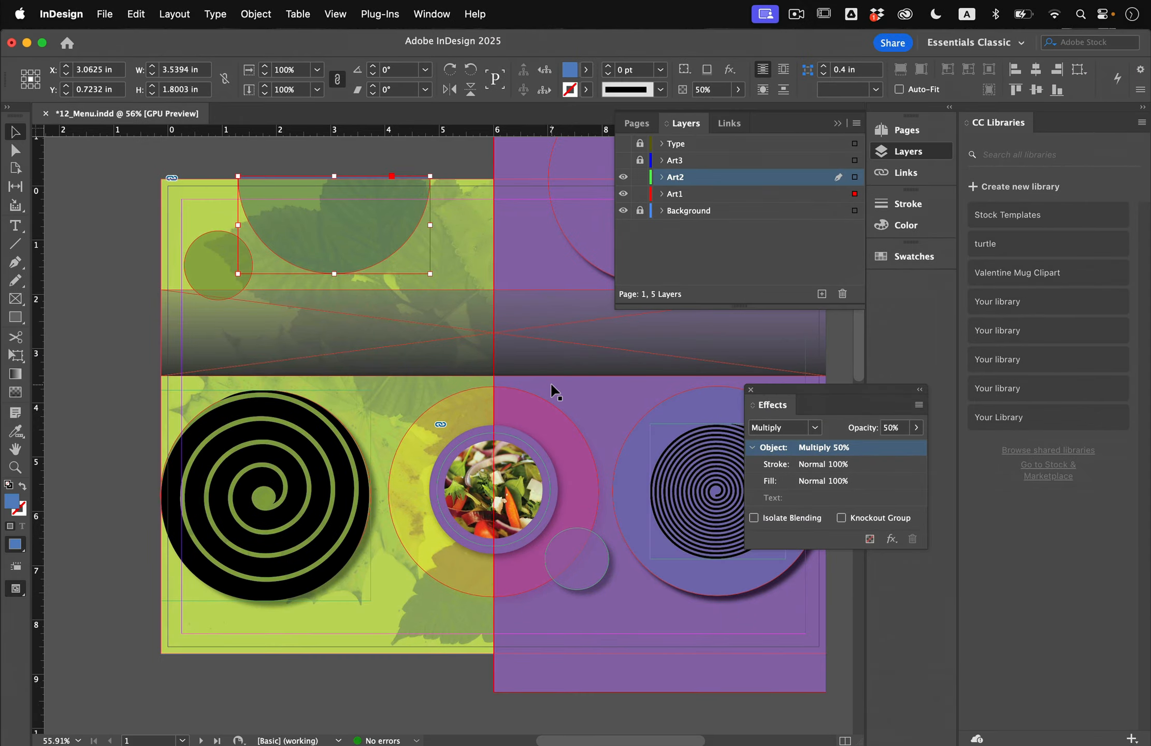
- Select both black spirals on the Art2 layer and set their blending mode to Color Dodge
scroll(552, 386, down, 1)
scroll(552, 386, right, 1)
scroll(552, 386, down, 1)
scroll(552, 386, right, 1)
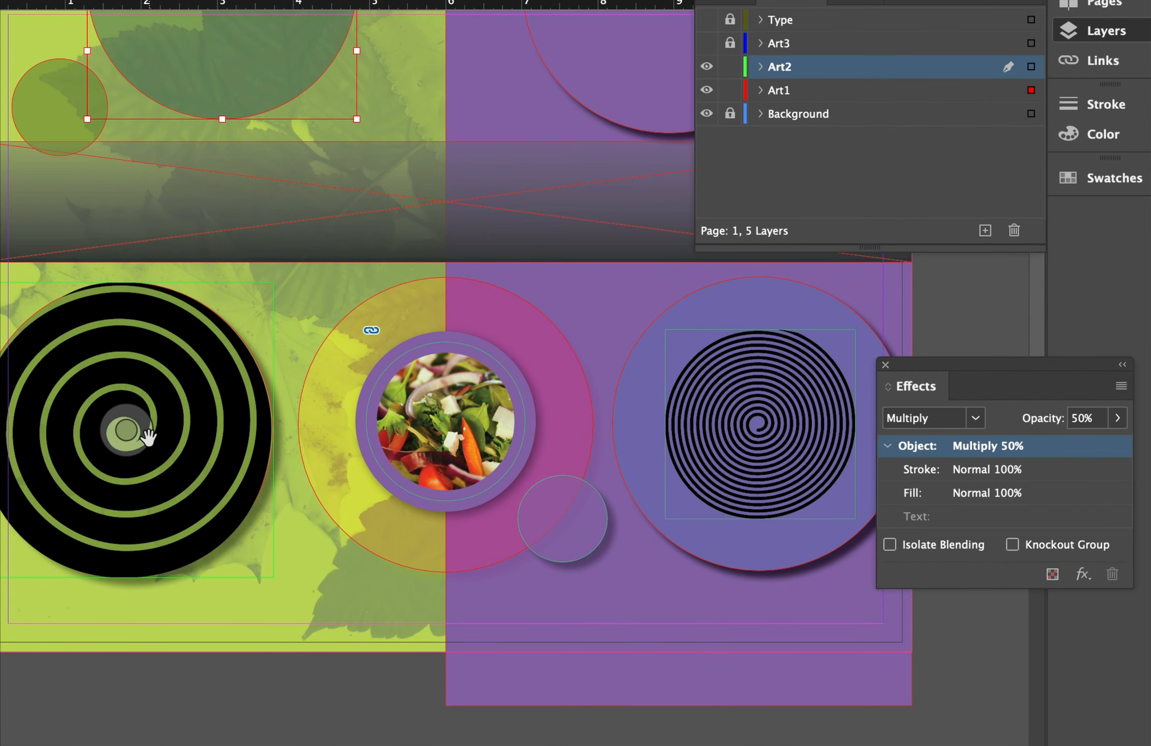
click(206, 407)
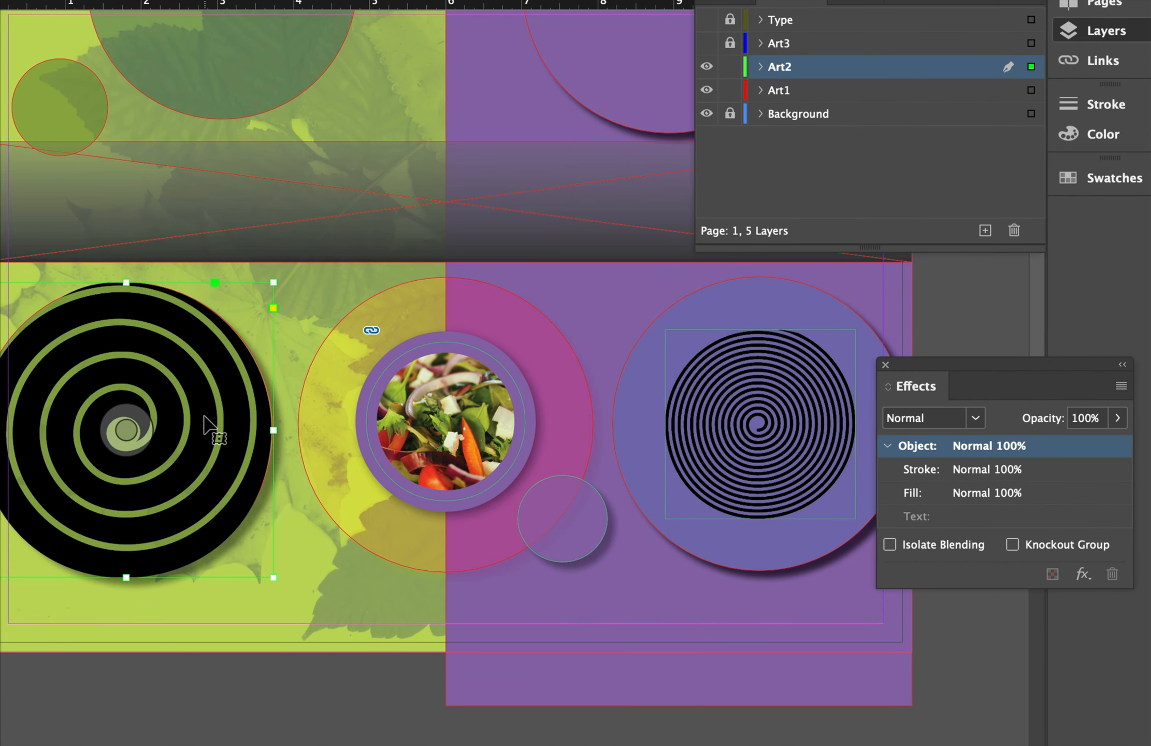
shift+click(800, 401)
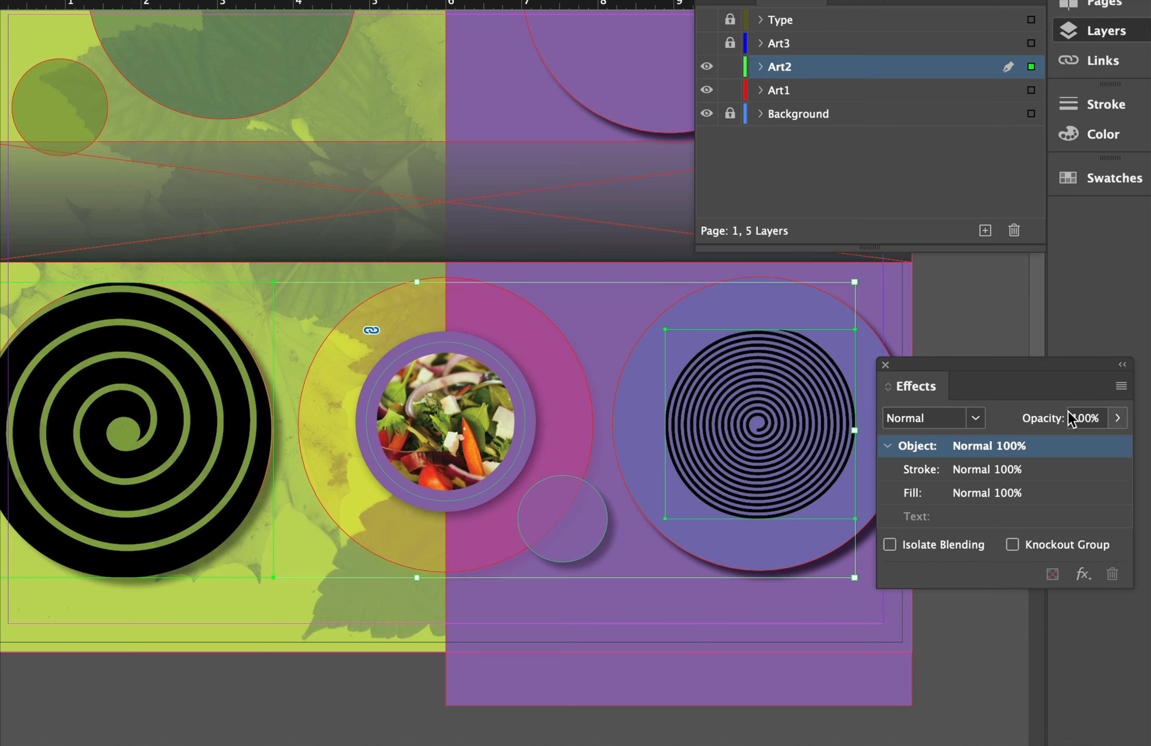
drag(974, 373, 943, 350)
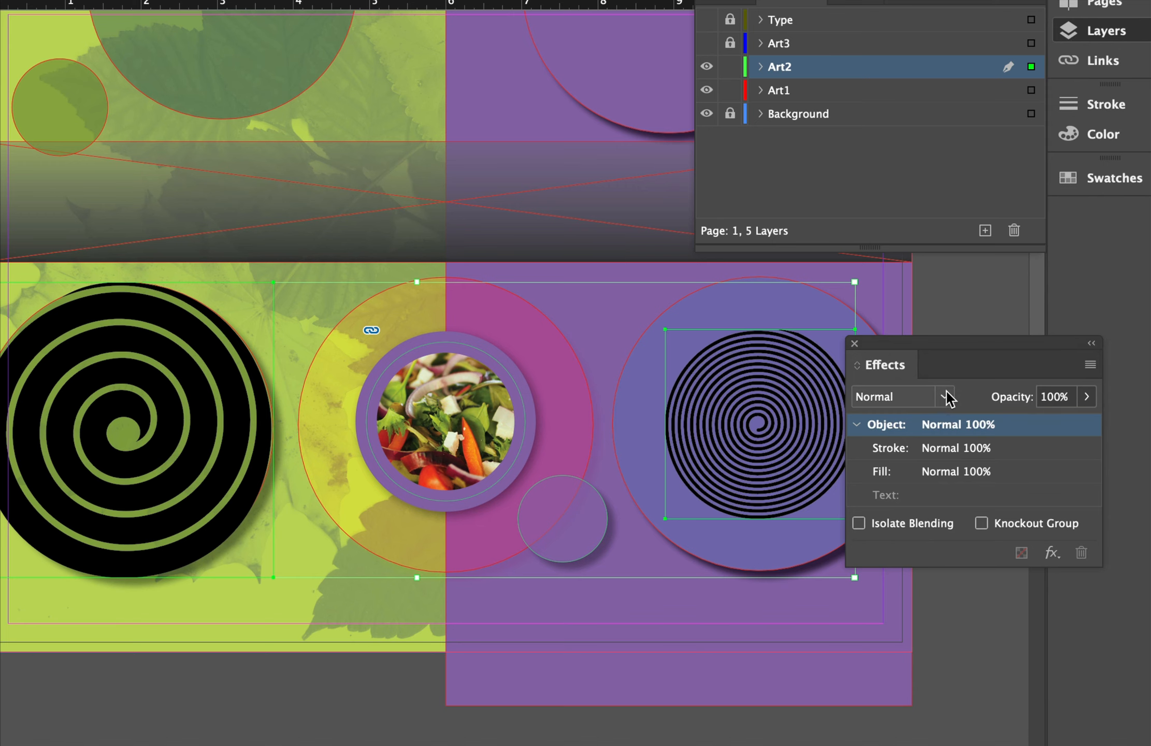
click(945, 398)
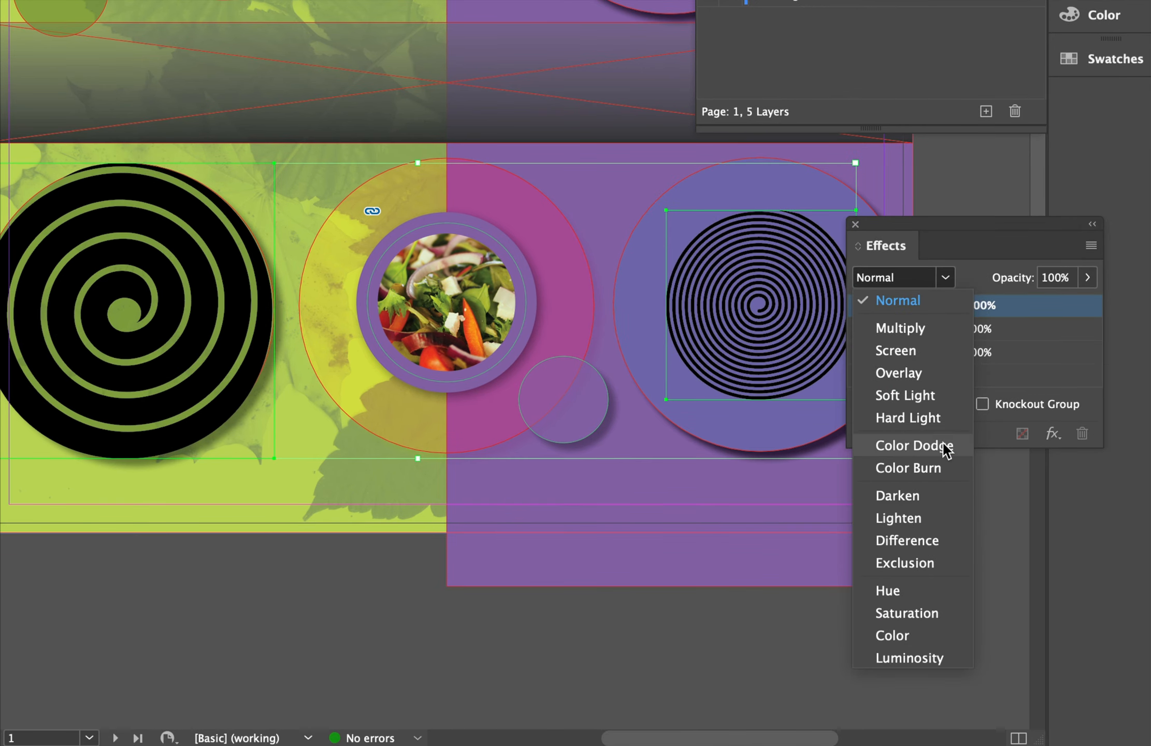
click(942, 444)
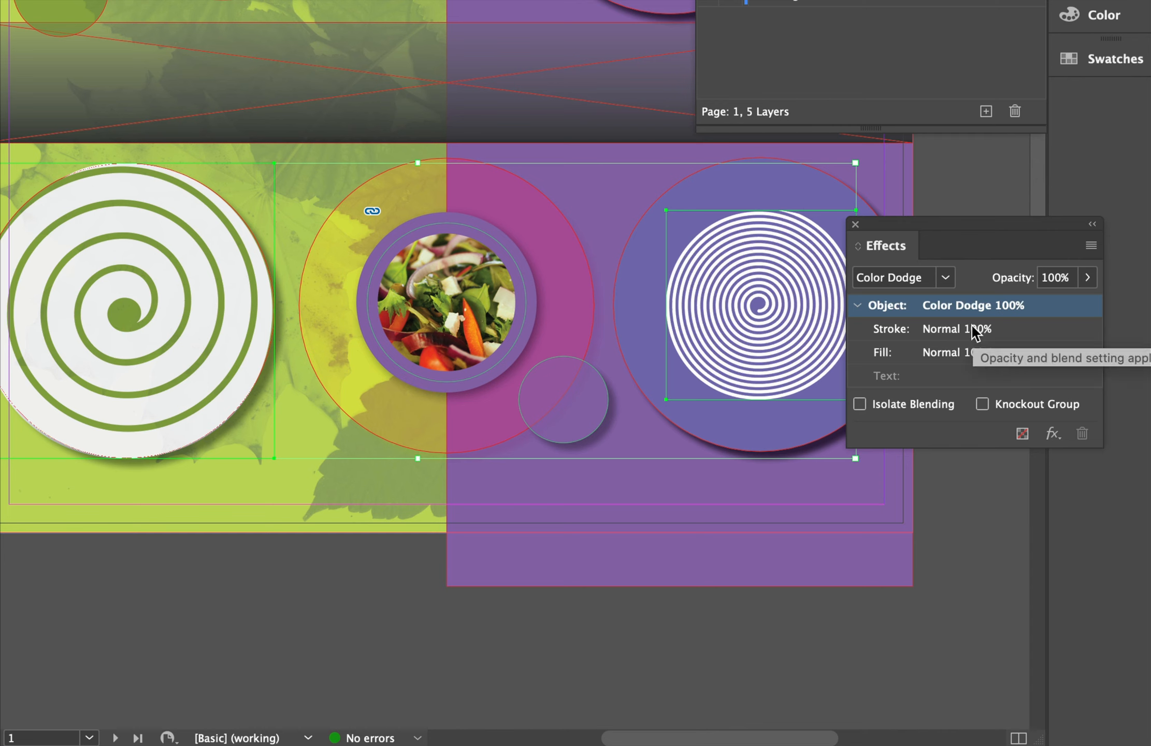
- Lower the opacity of the two selected spirals to 29%
click(1088, 277)
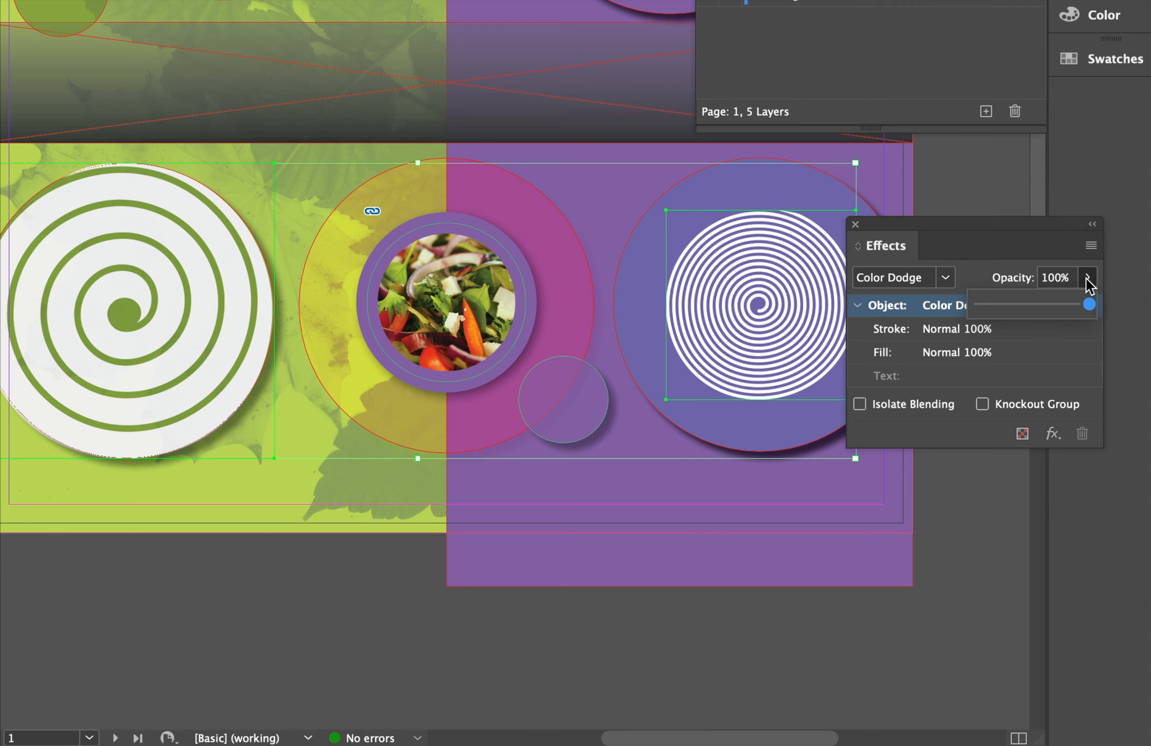
drag(1089, 304, 1005, 308)
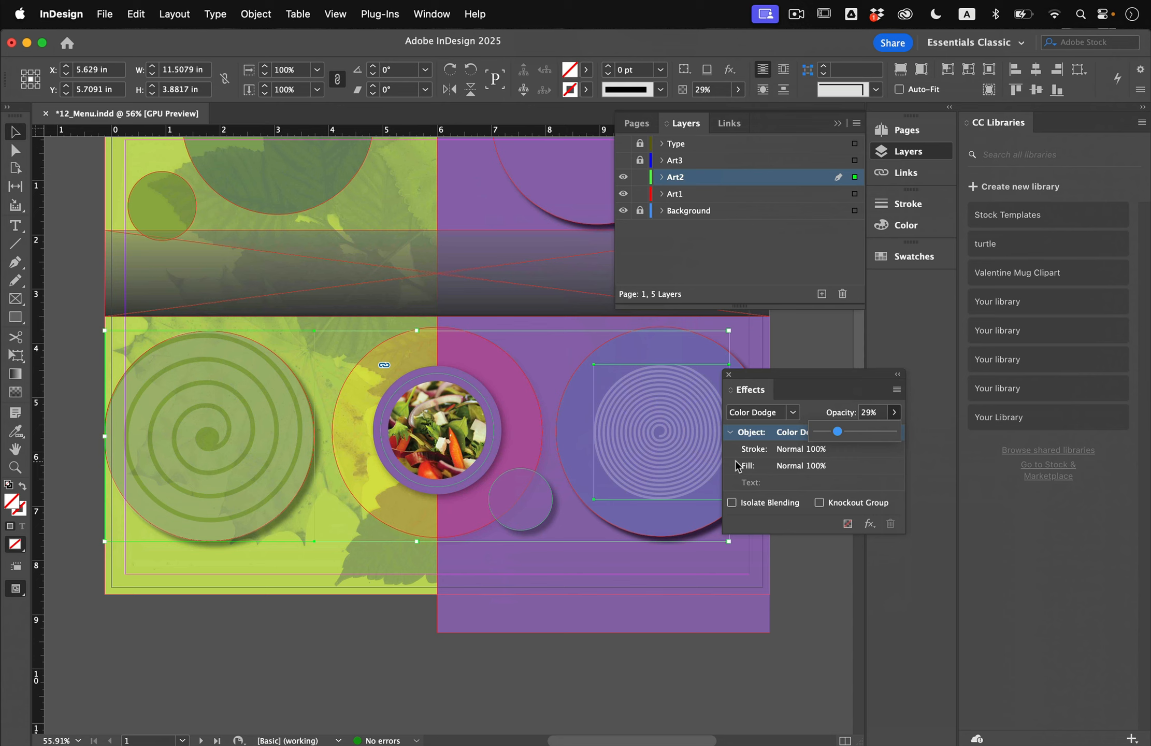
click(869, 354)
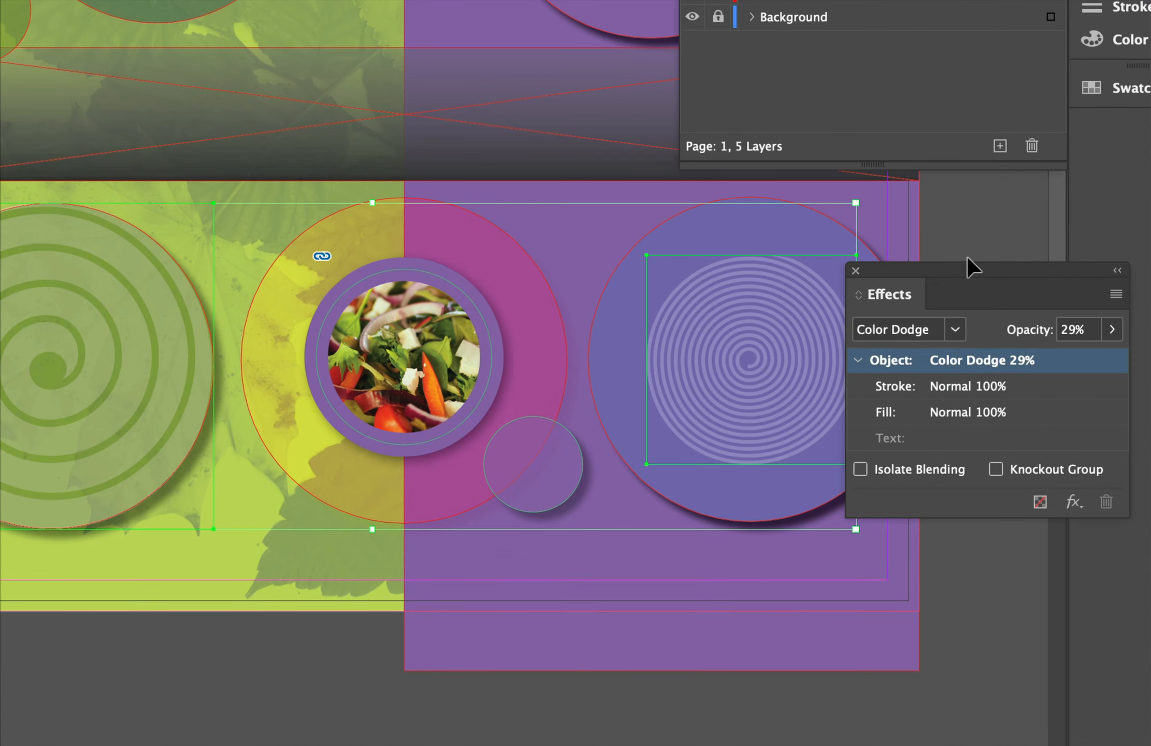
- Select the purple circle frame around the salad image and set the blending mode of its stroke to Hard Light
drag(966, 265, 912, 262)
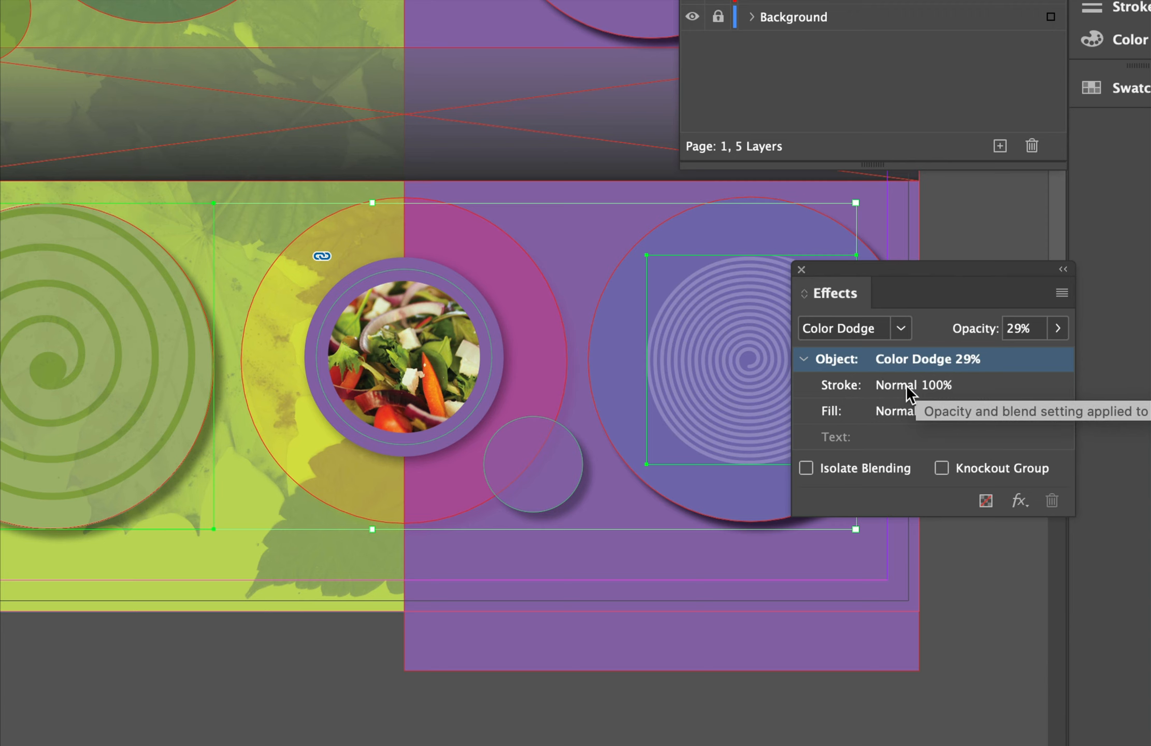
double_click(433, 298)
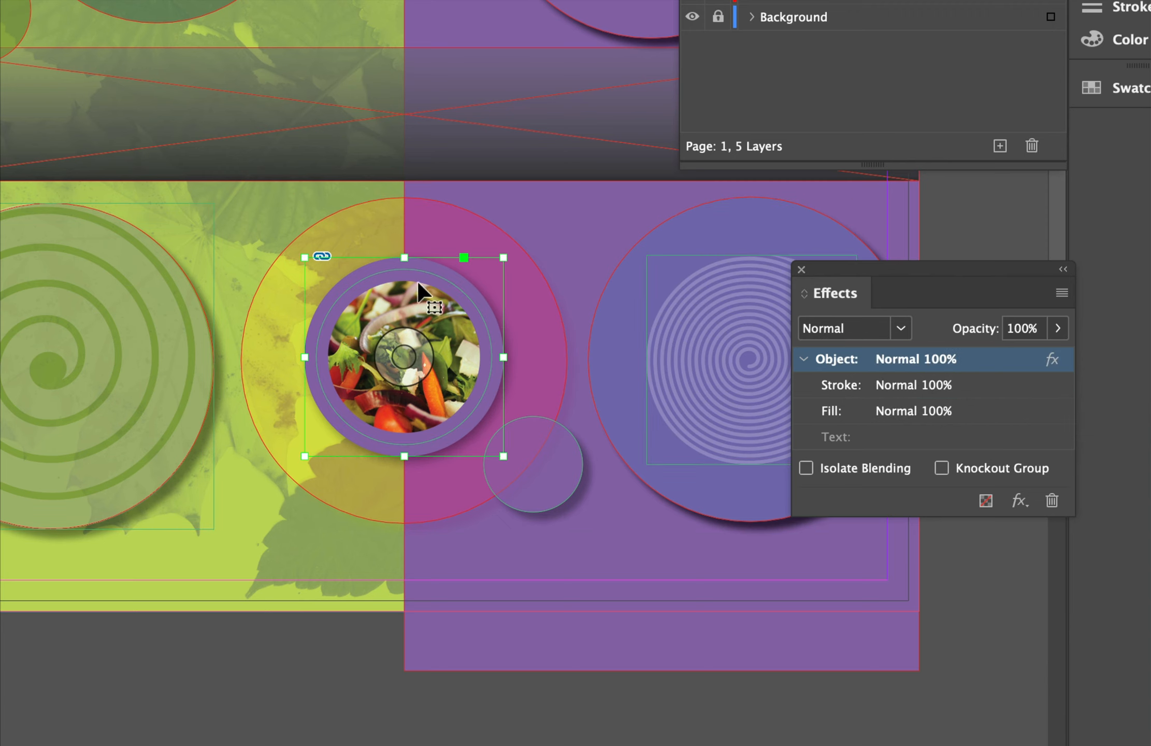
scroll(411, 274, up, 1)
scroll(411, 274, right, 1)
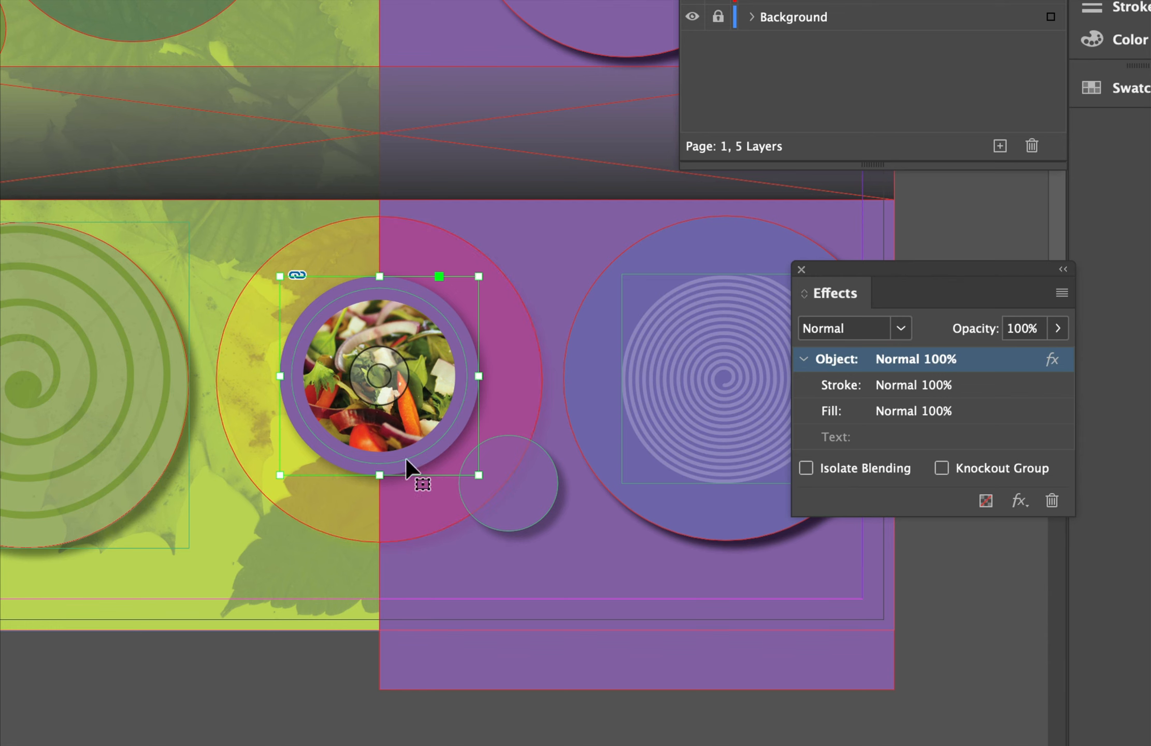
click(805, 358)
click(805, 359)
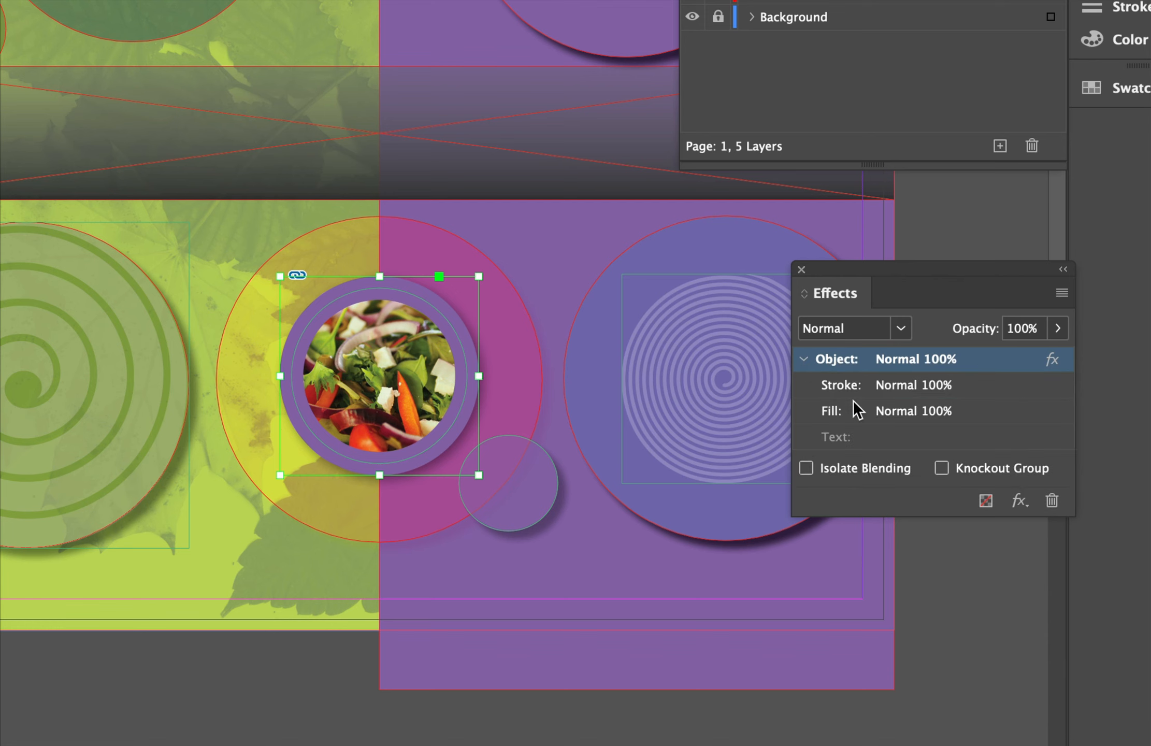
click(848, 384)
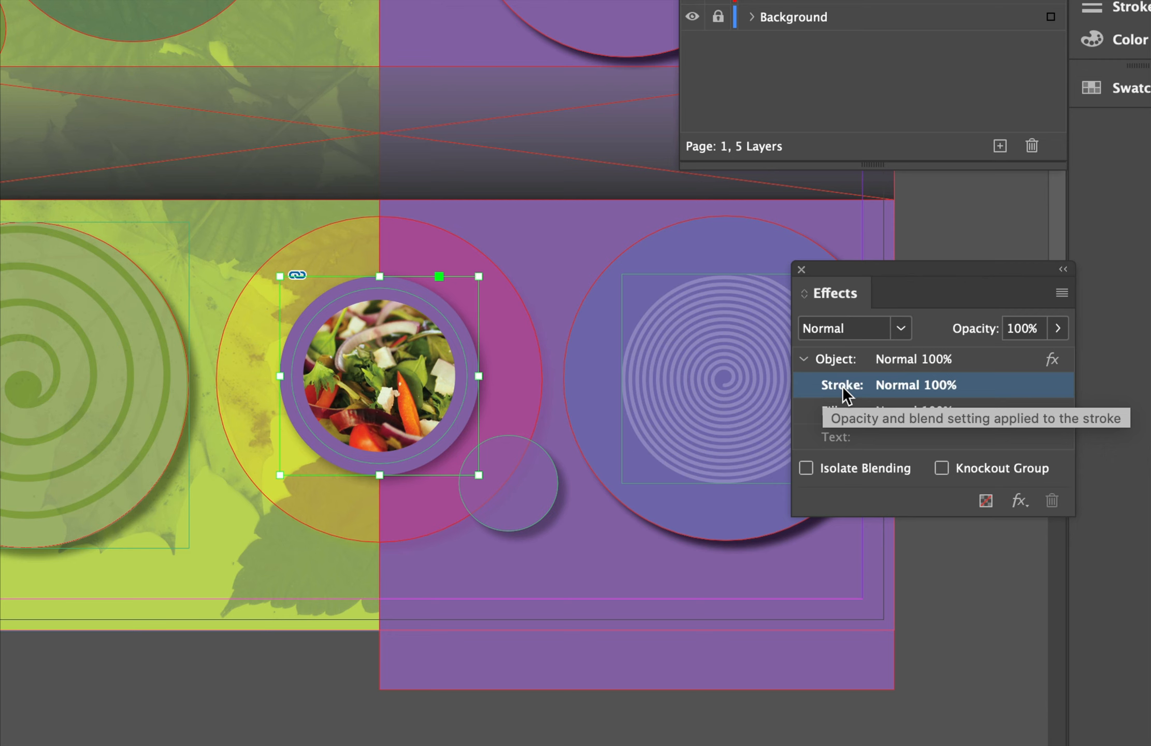
click(904, 328)
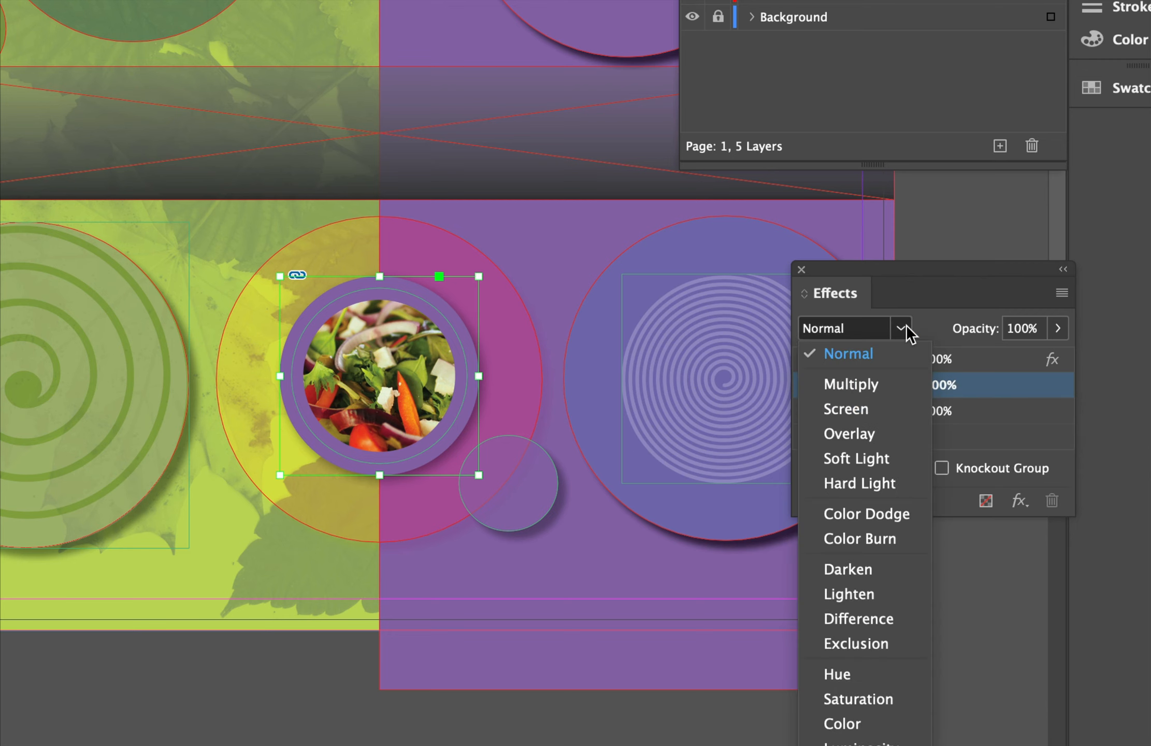
click(879, 482)
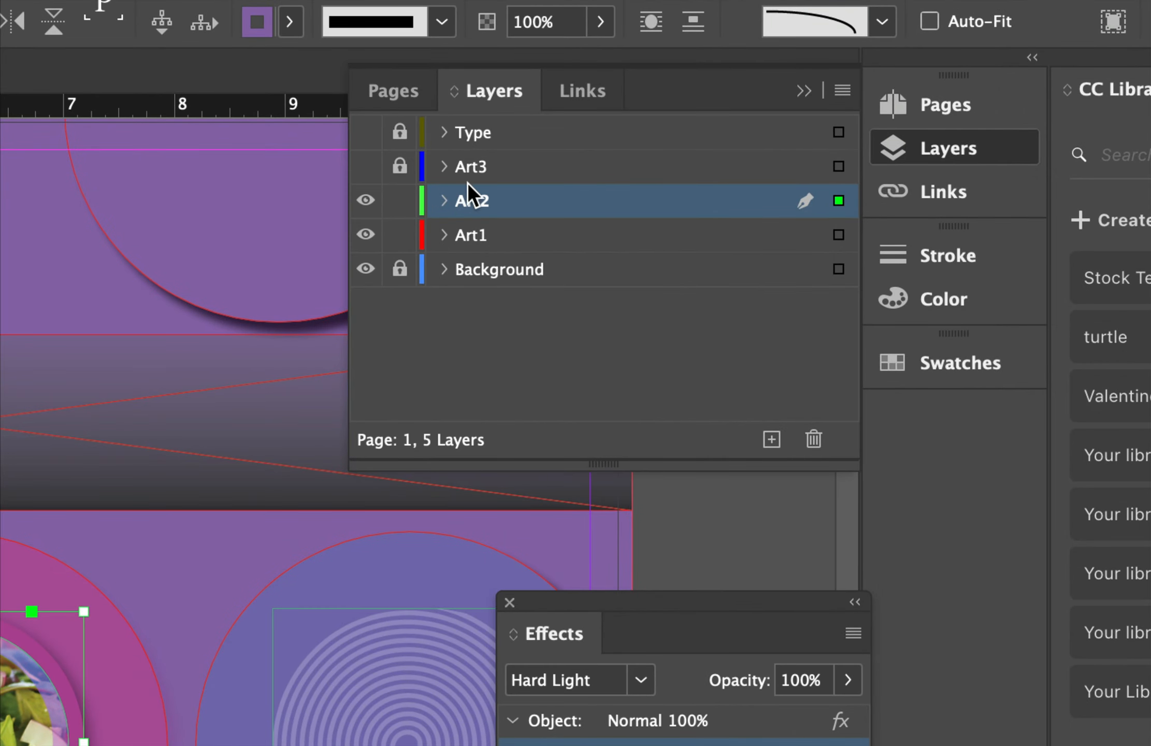
- Lock the Art2 and Art1 layers and make the Art3 layer visible, unlocked and active
click(400, 202)
click(400, 236)
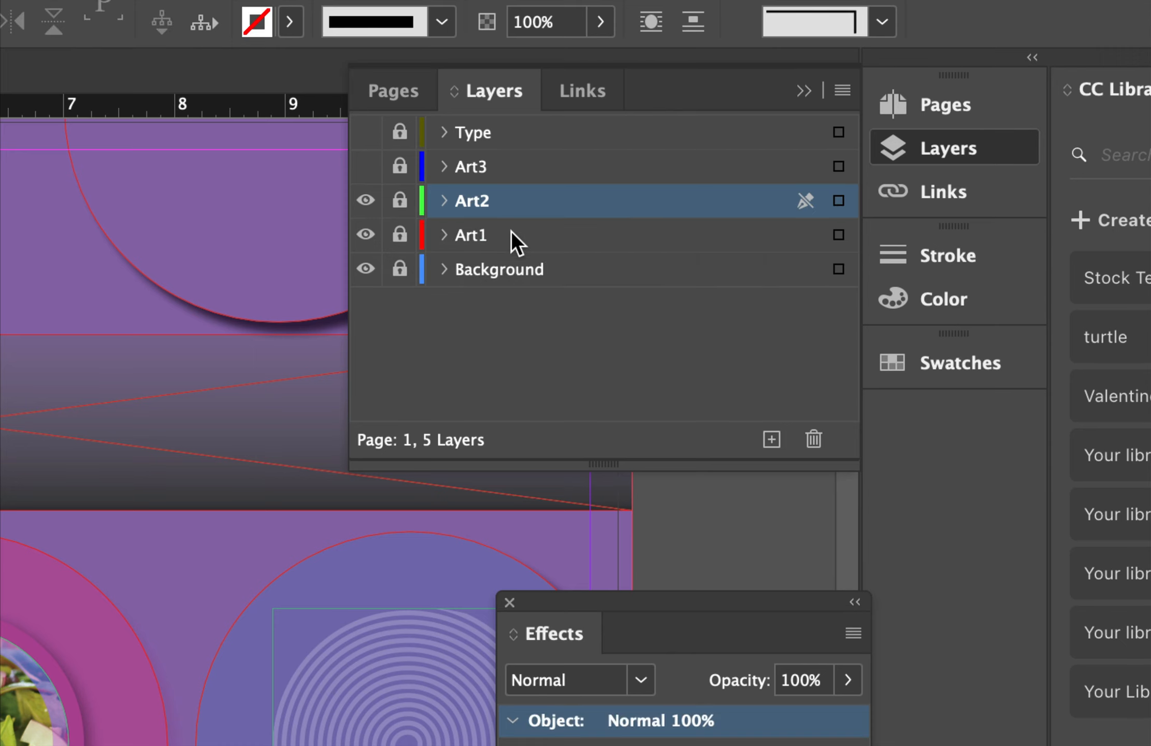
click(367, 168)
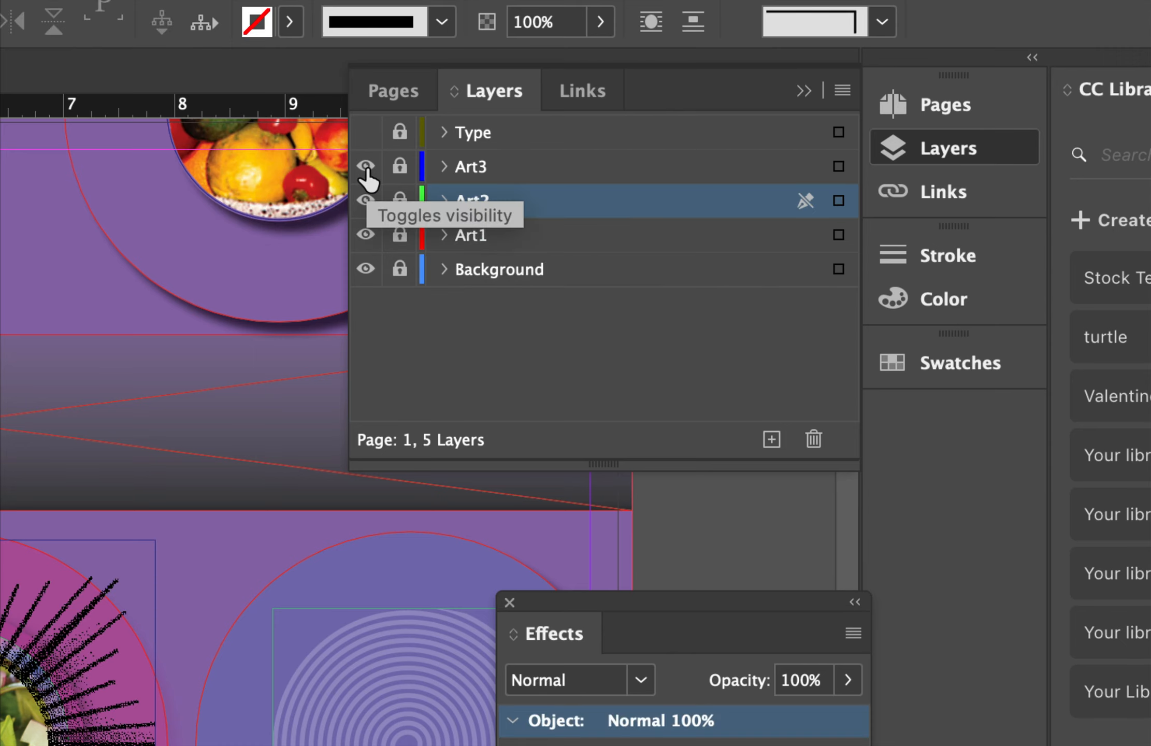
click(490, 174)
click(399, 168)
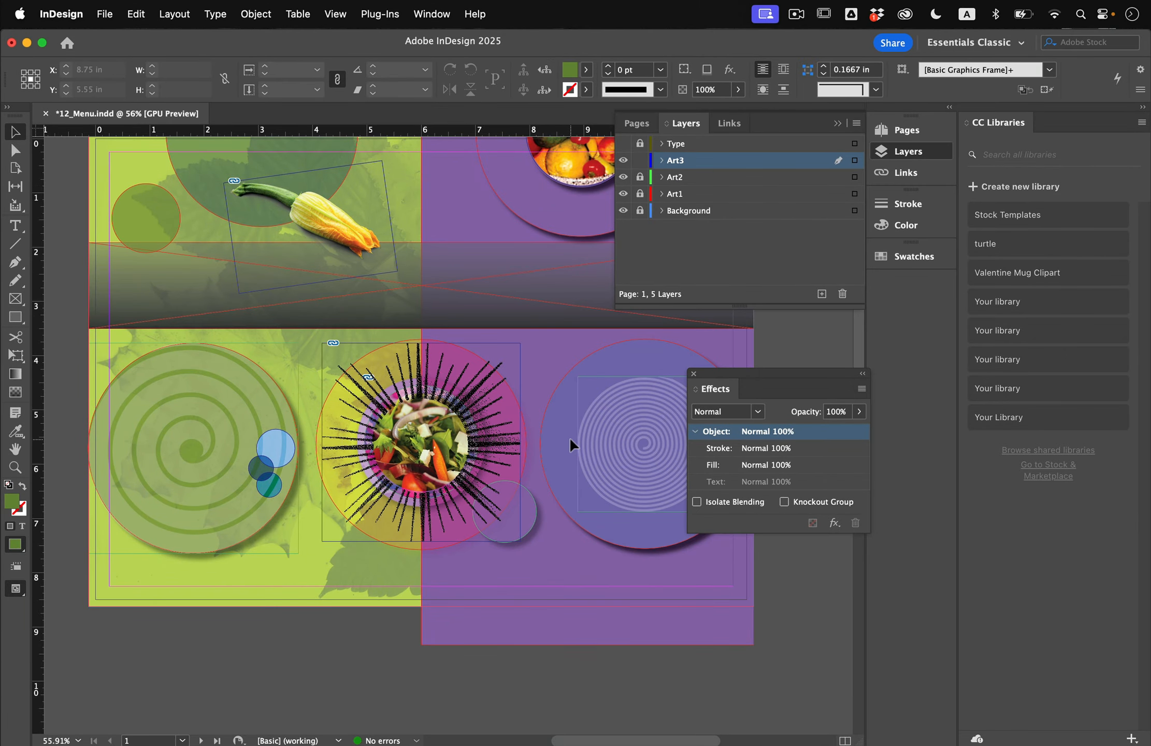
- Select the frame of the black starburst around the salad image and set its opacity to 70%
scroll(465, 487, up, 5)
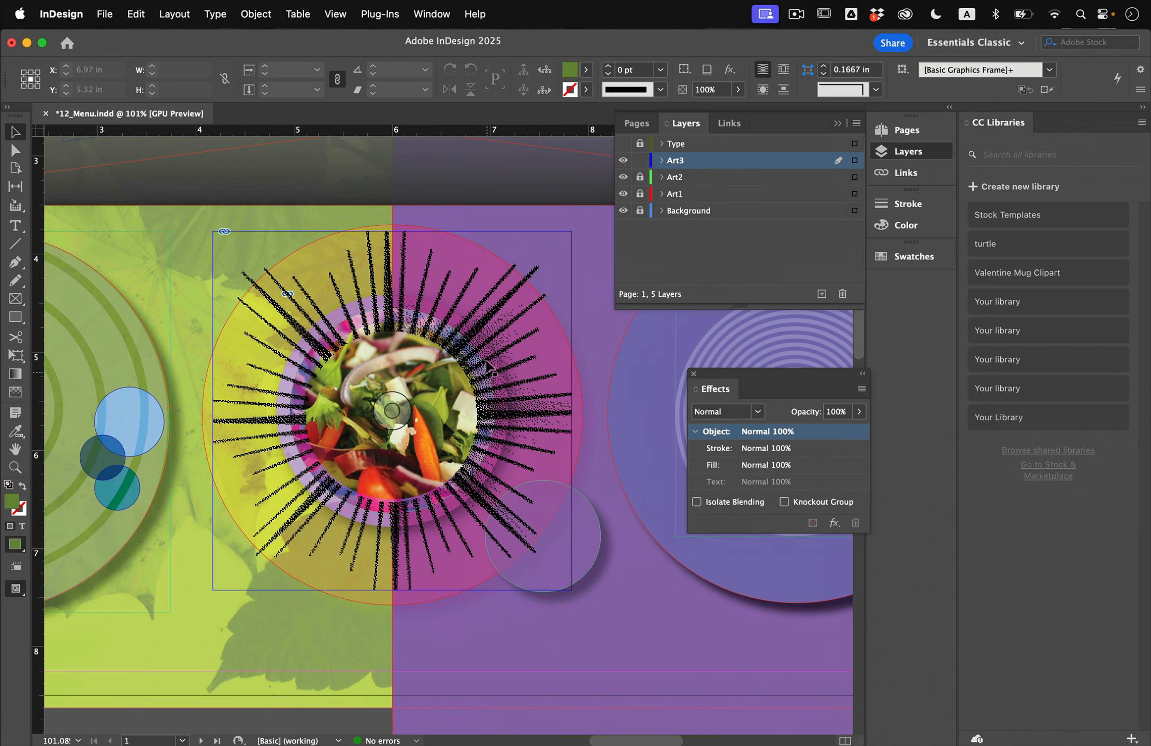
click(485, 334)
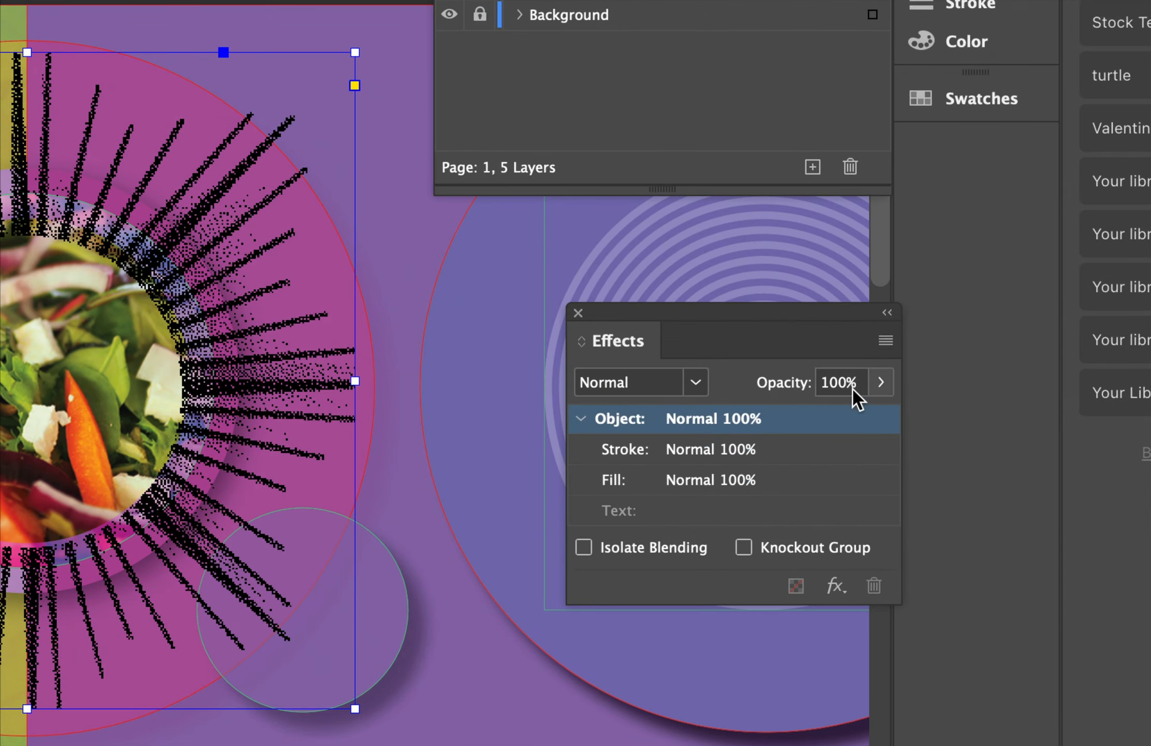
double_click(841, 410)
text(70)
key(Return)
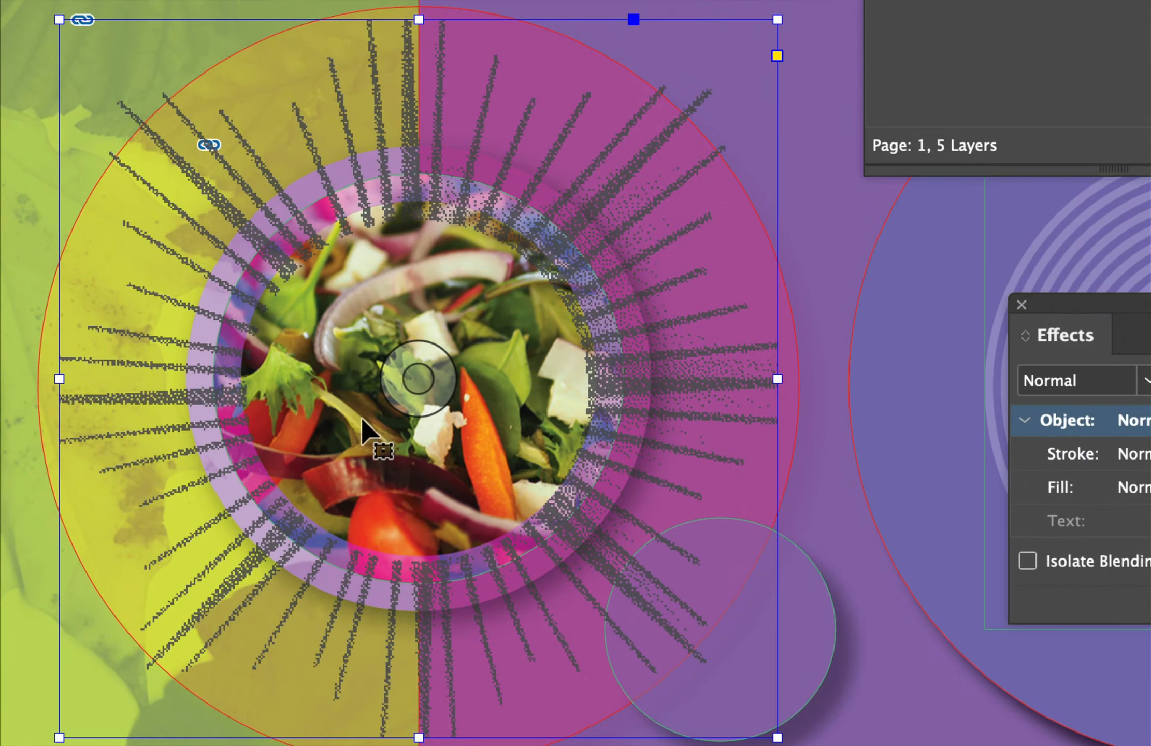
- Select the starburst graphic inside its frame and colour it with the Red-Dark swatch
click(418, 379)
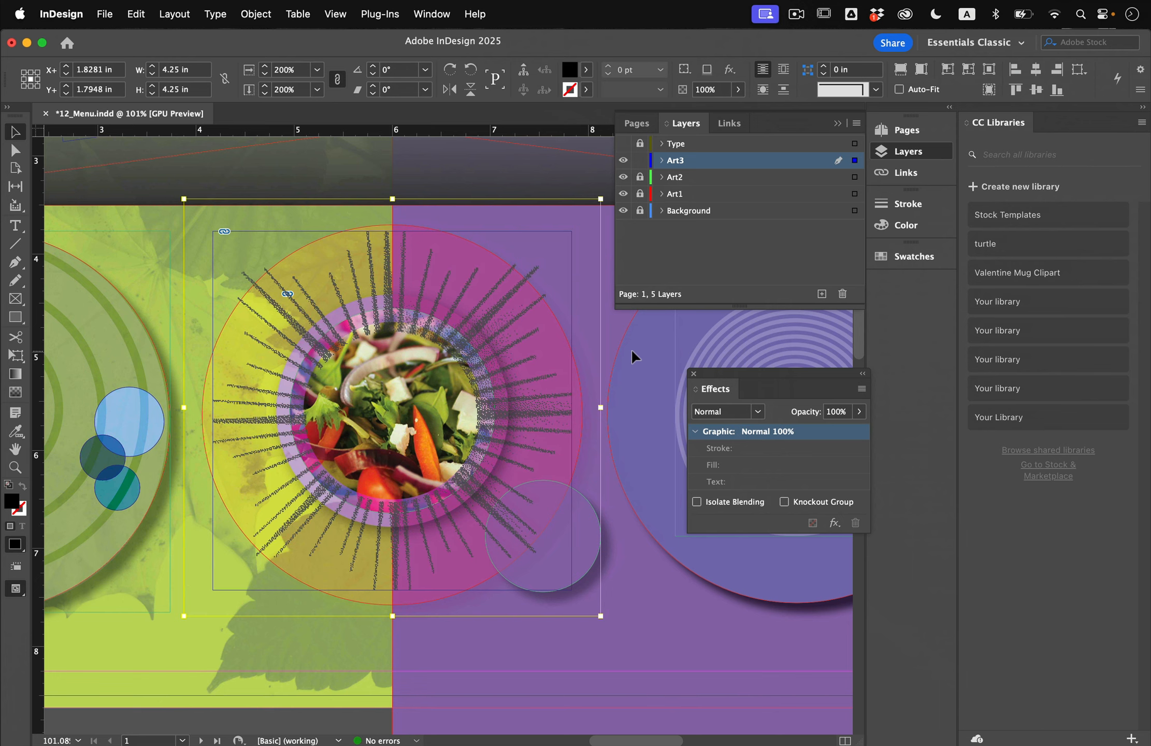
click(913, 256)
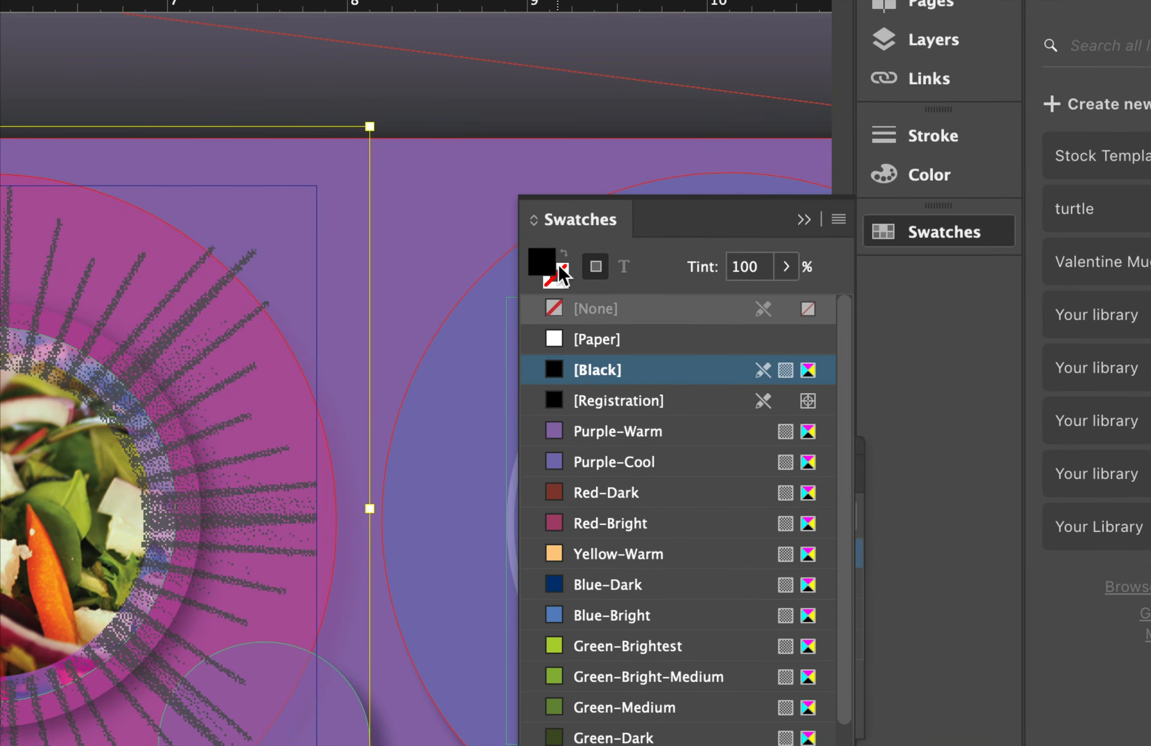
click(593, 501)
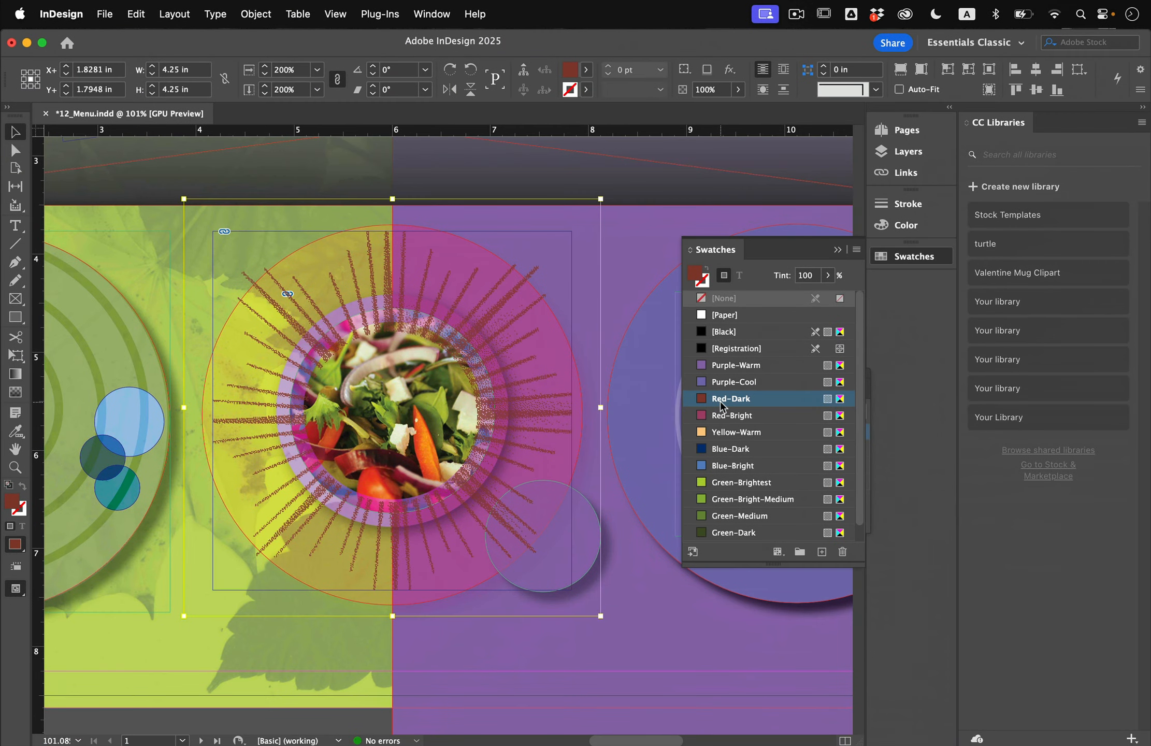
click(910, 259)
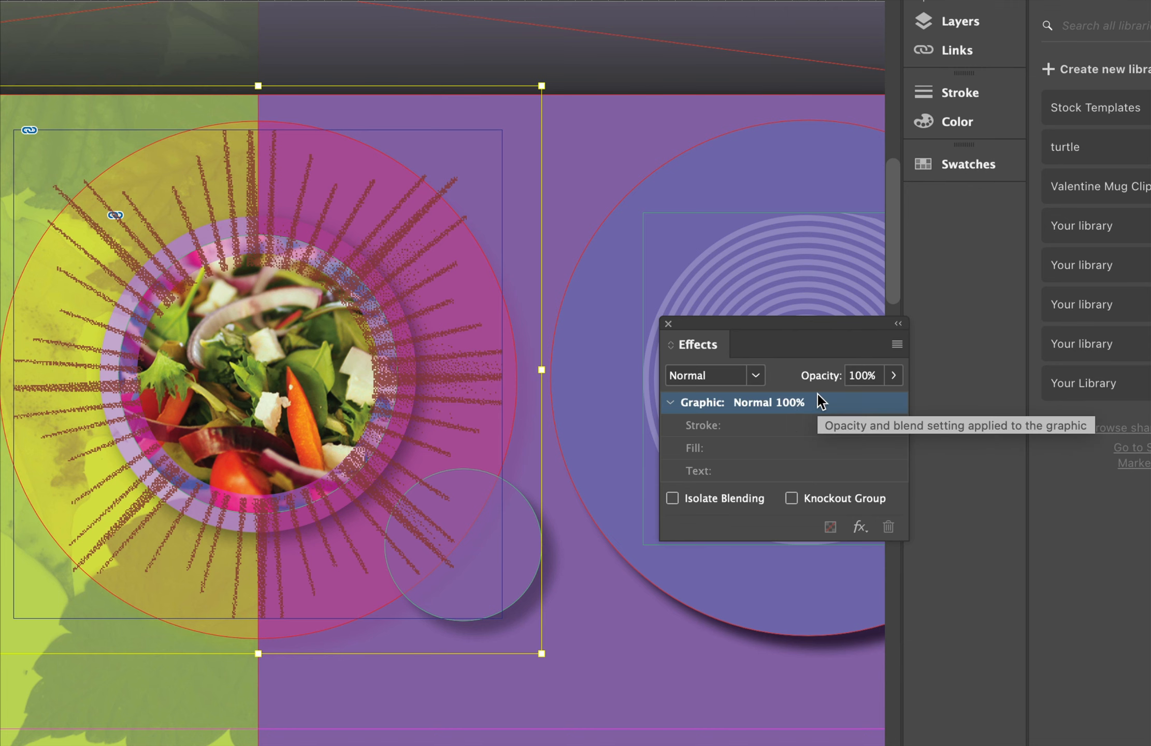
- Set the blending mode of the starburst graphic to Screen, undo its last downscaling and deselect it
click(756, 375)
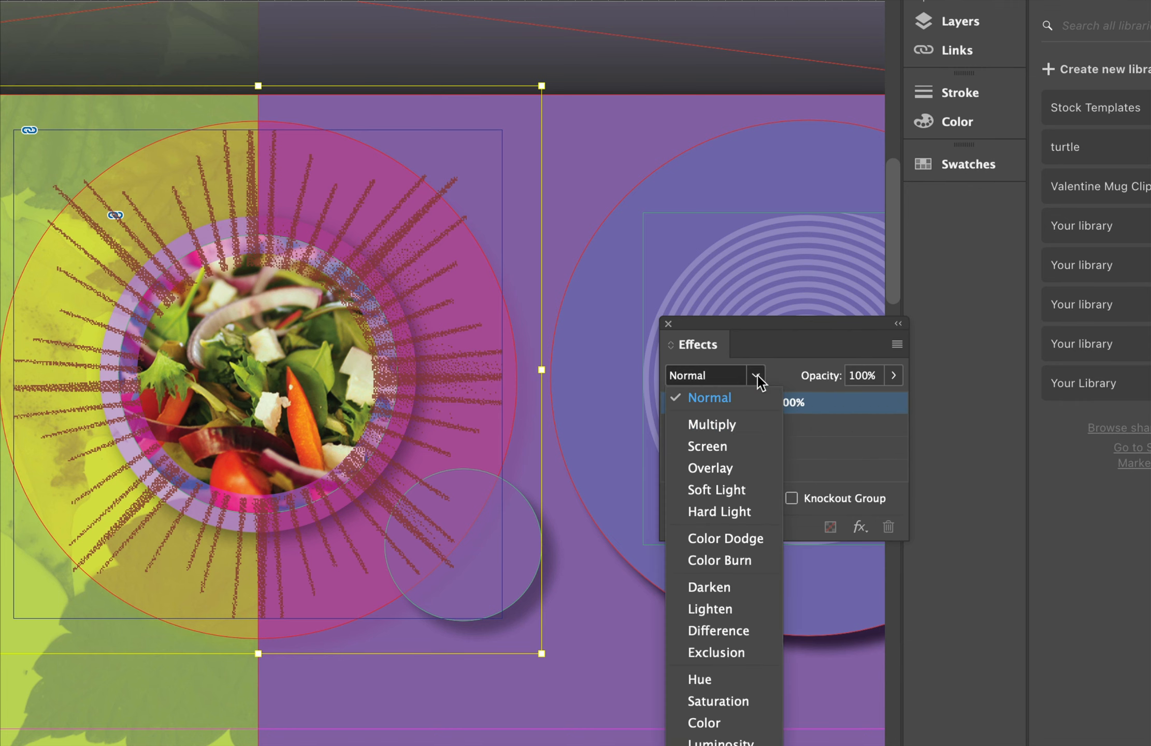
click(743, 446)
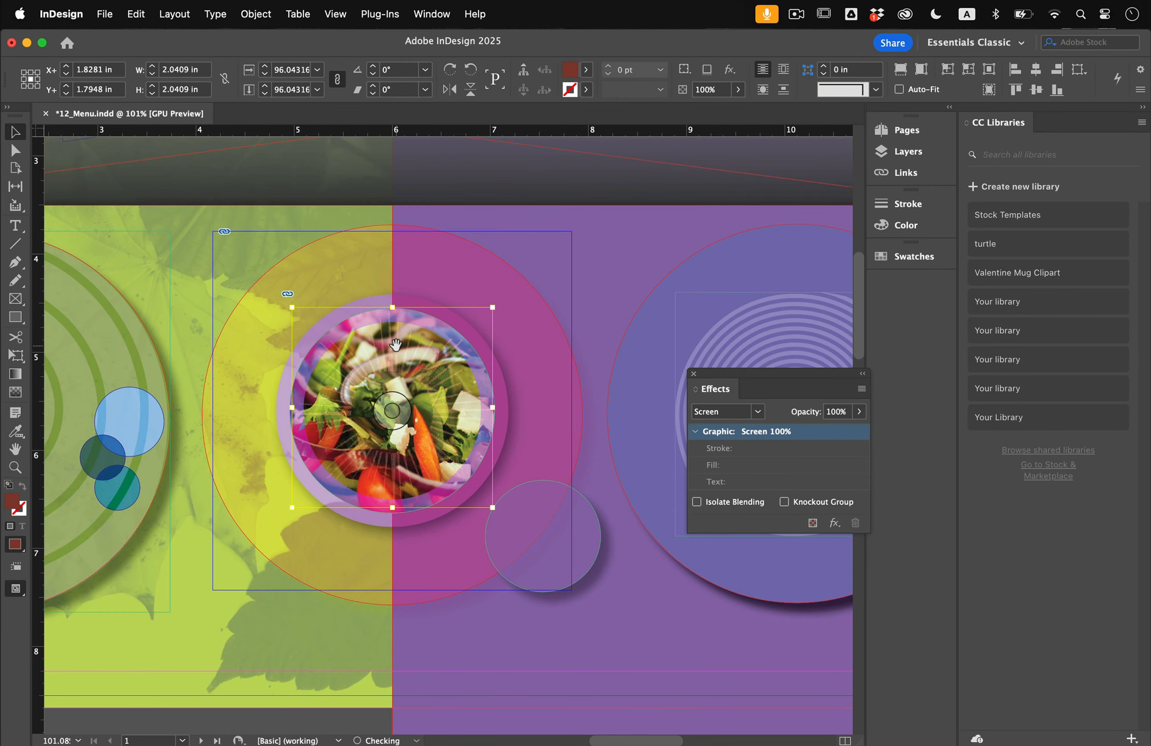
key(super+z)
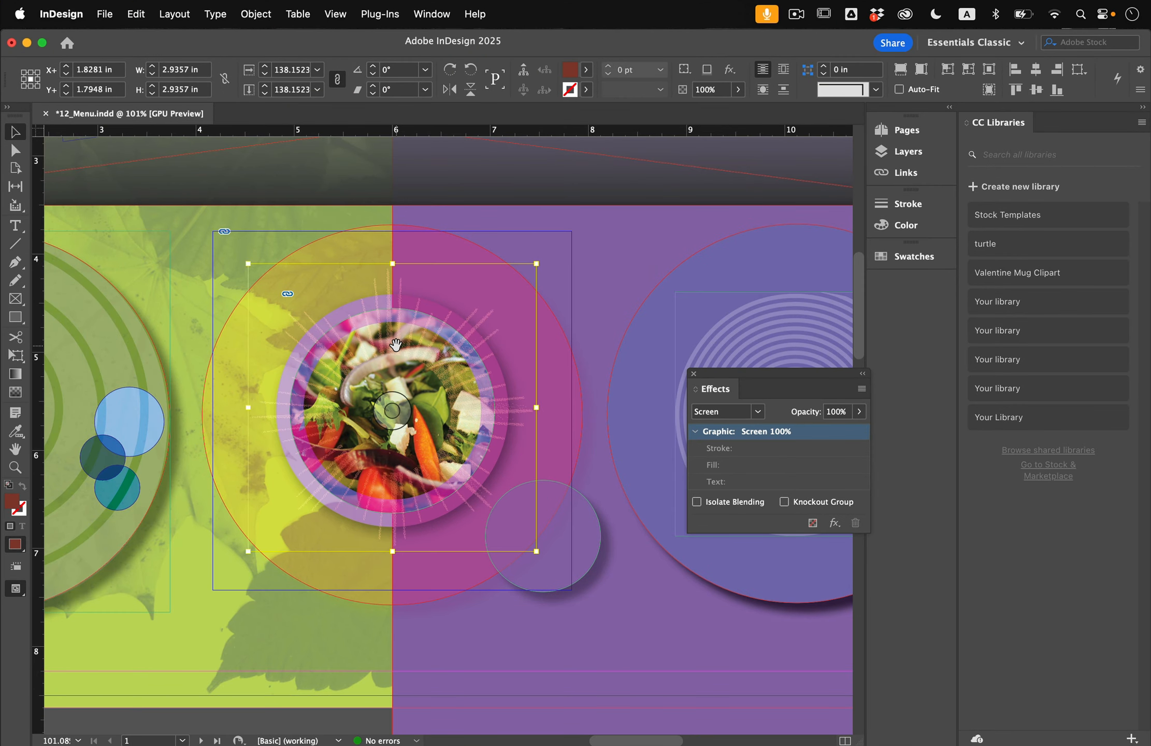
key(super+shift+a)
scroll(396, 346, down, 8)
scroll(396, 347, up, 3)
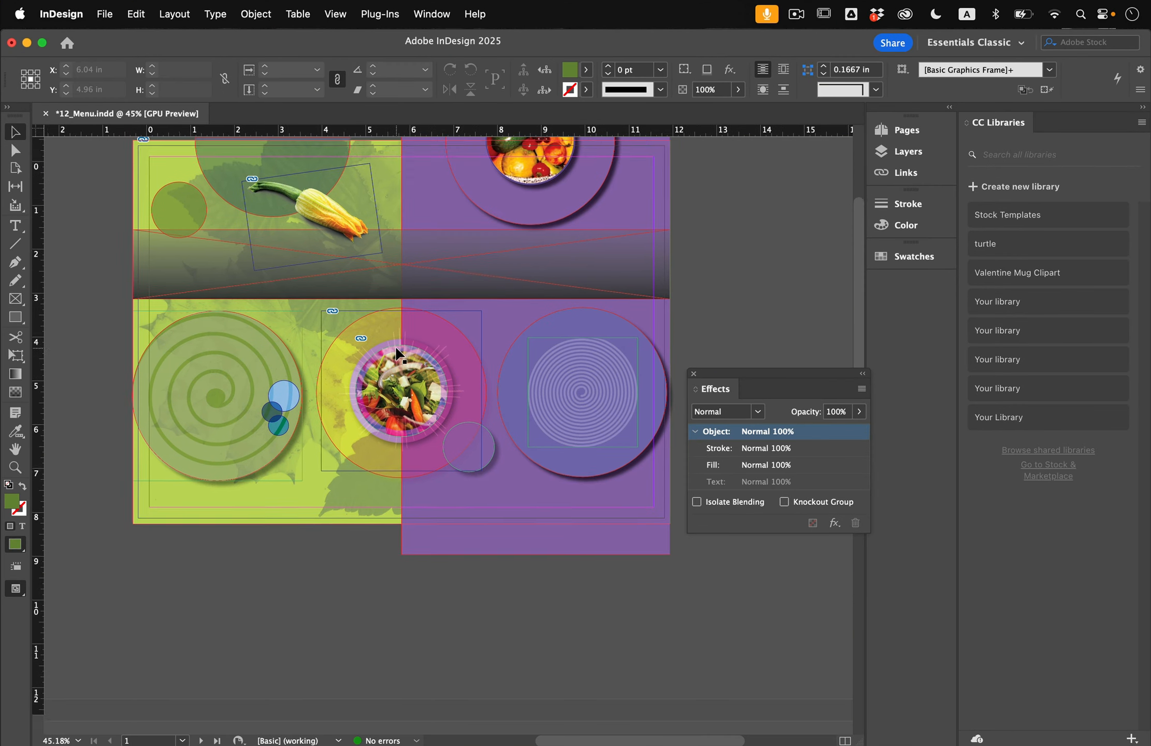
- Choose 12_Glasses.ai from the Lesson12 folder for placing, with its import options shown
click(105, 14)
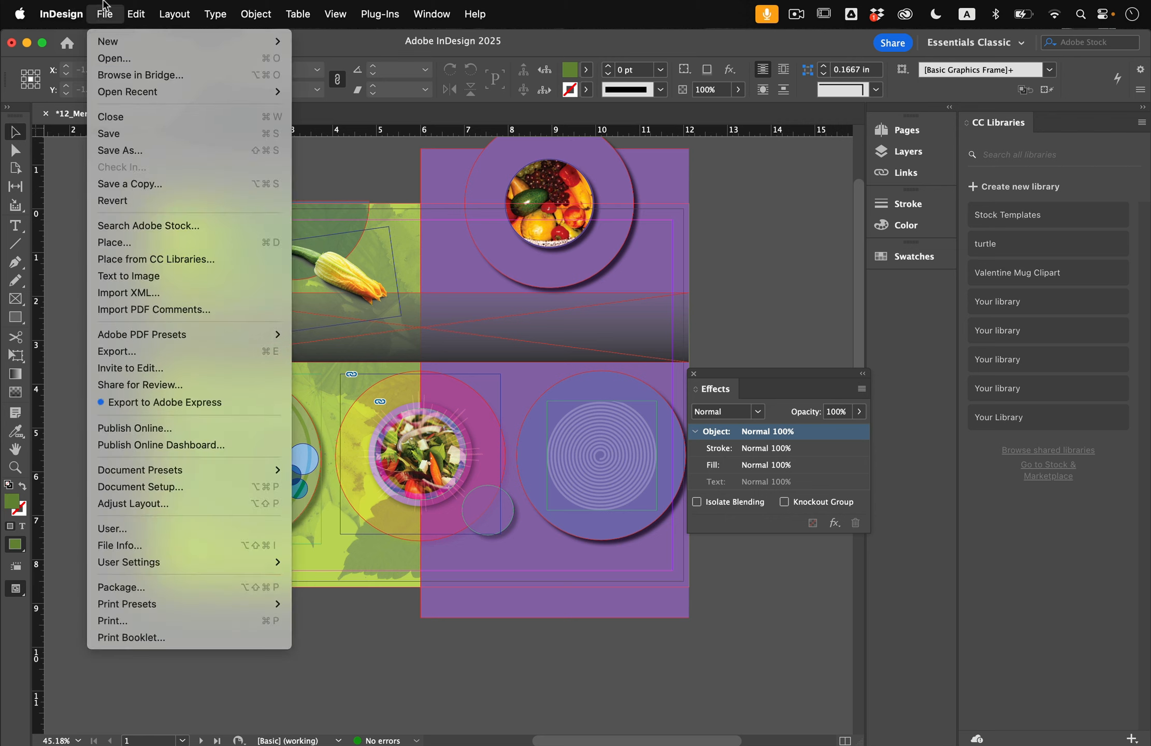
click(148, 242)
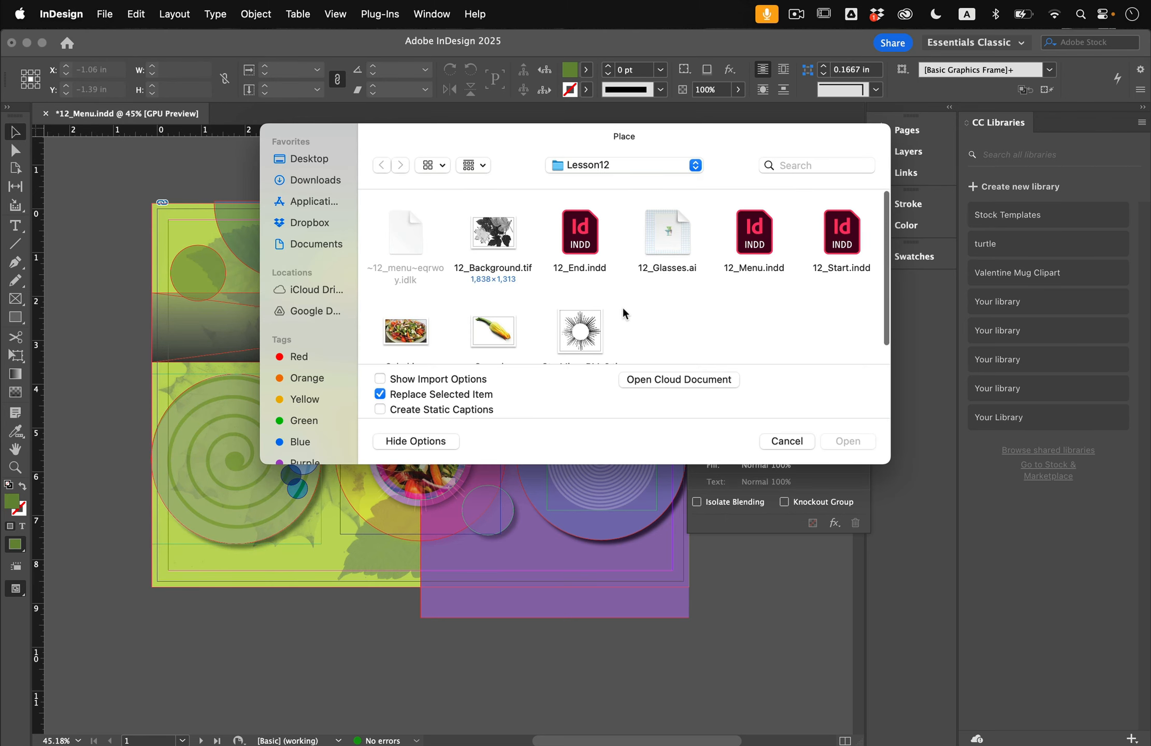
scroll(622, 305, down, 2)
scroll(622, 306, up, 2)
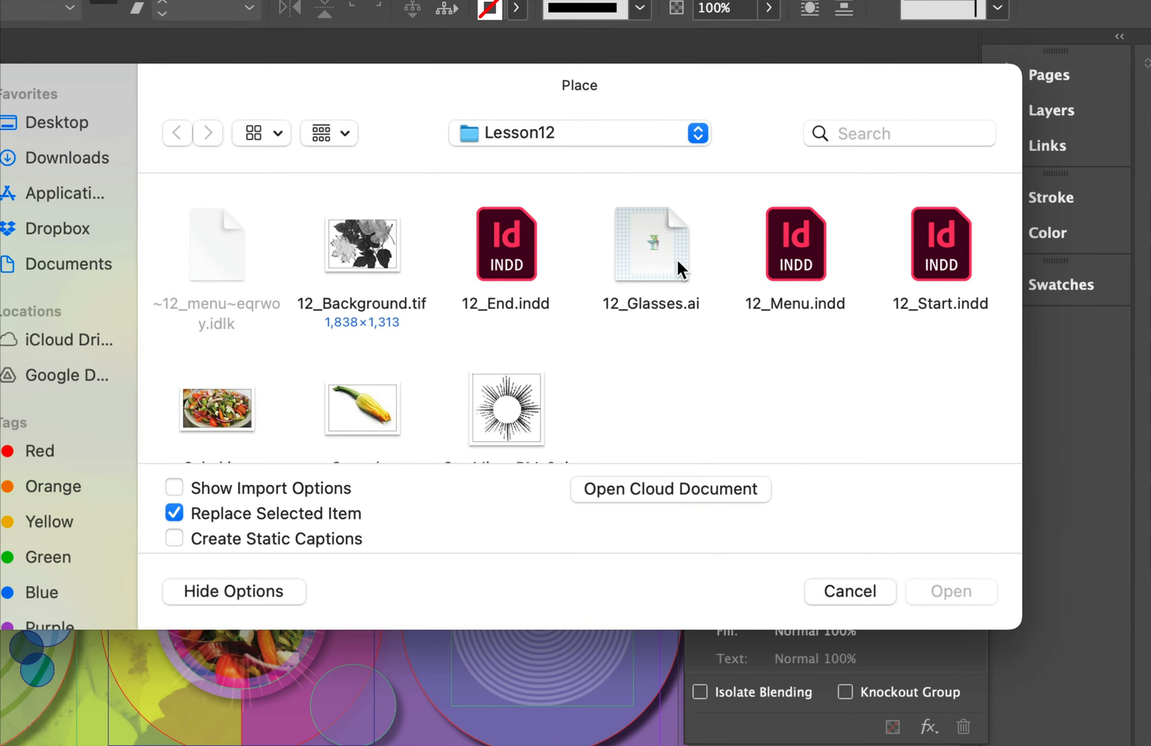
click(661, 255)
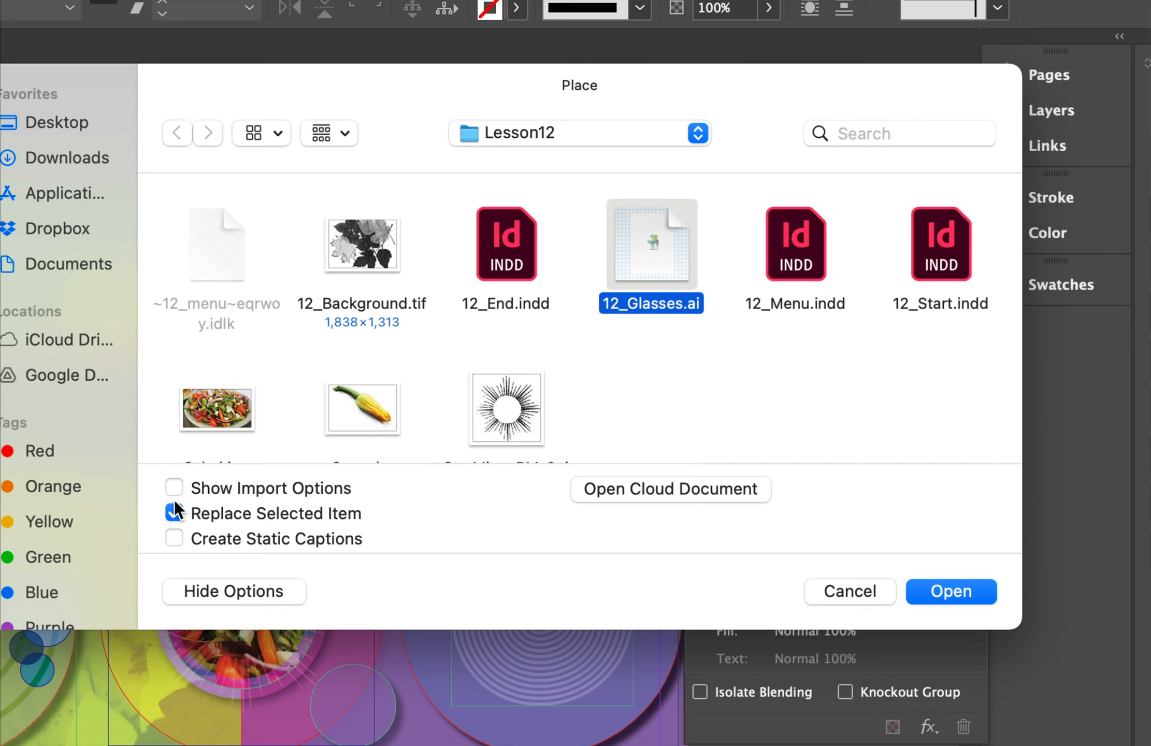
double_click(651, 258)
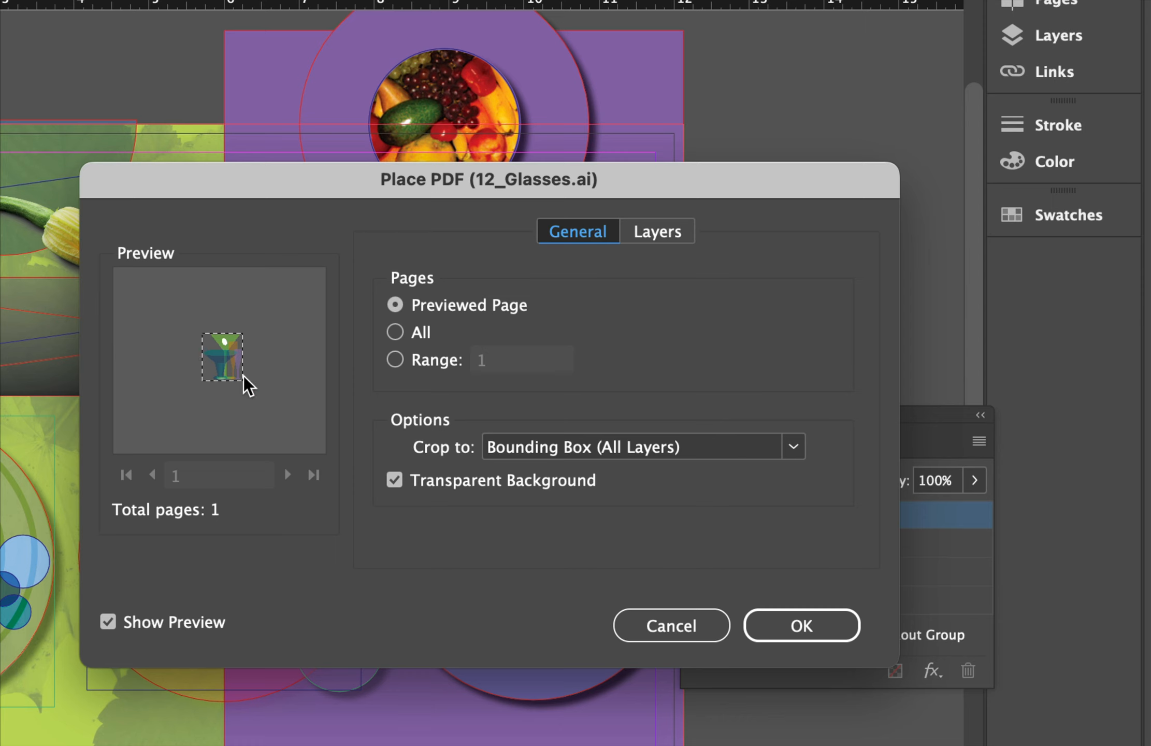
- Crop the import to Bounding Box (Visible Layers Only) and place the glasses artwork over the spiral in the blue circle
click(563, 448)
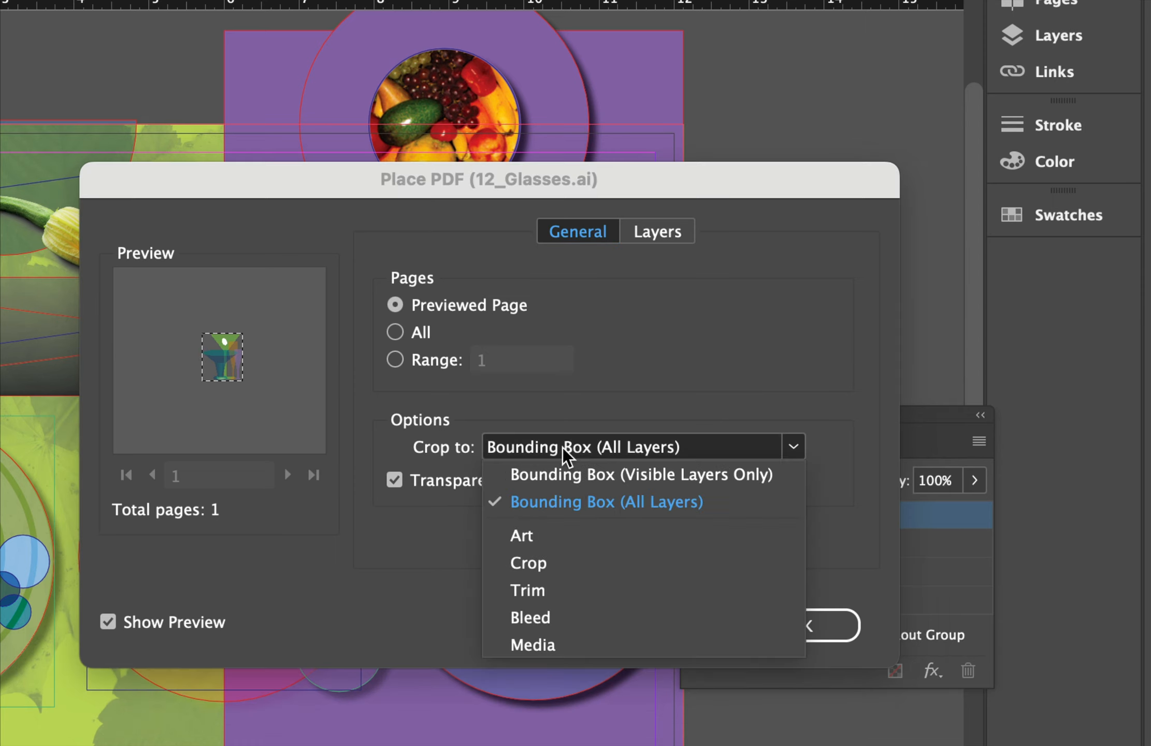
click(581, 611)
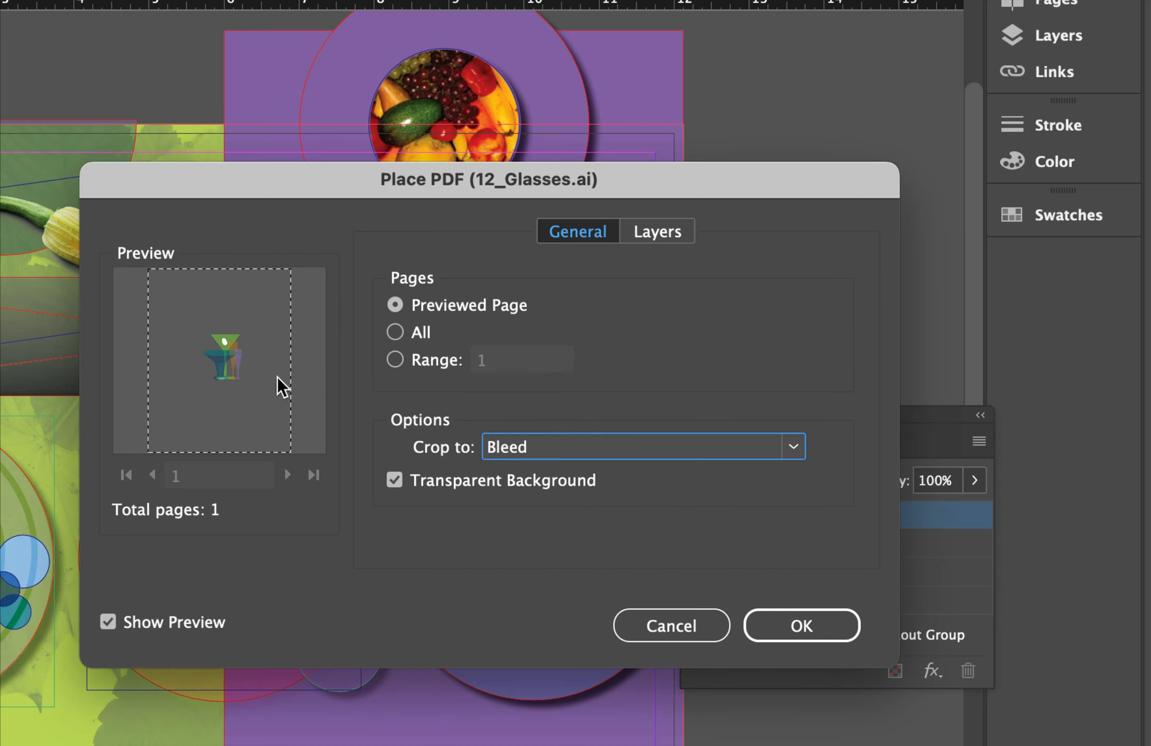
click(549, 453)
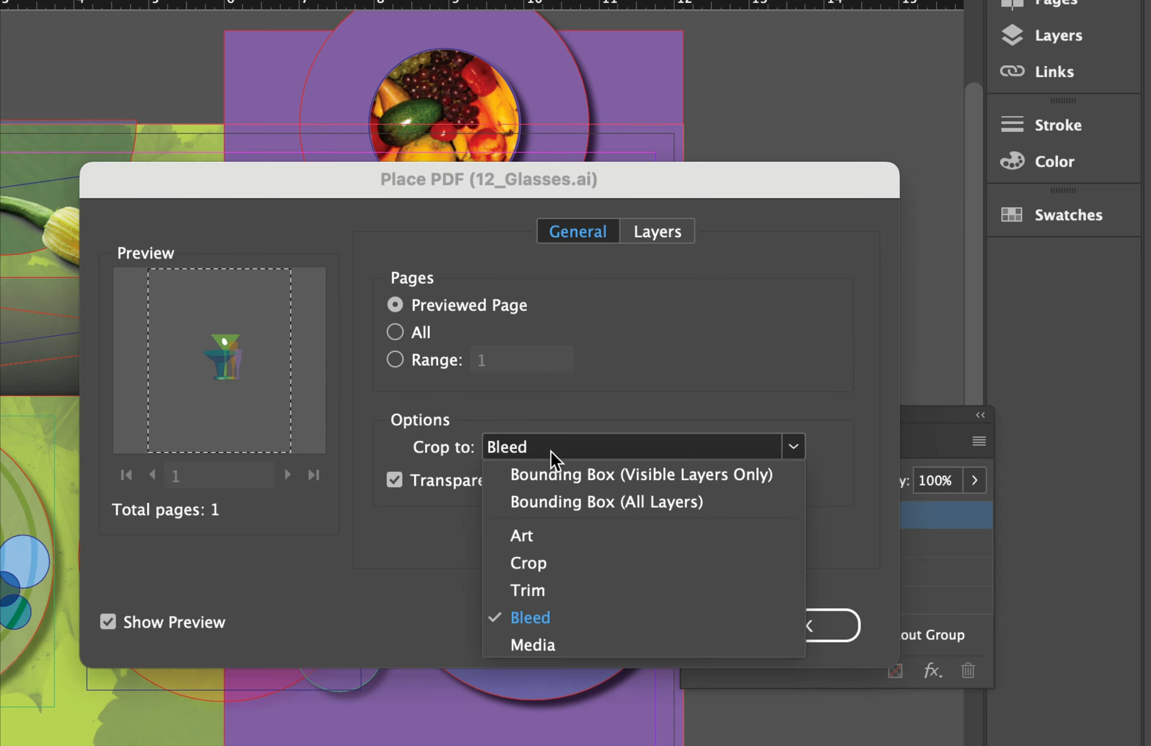
click(581, 478)
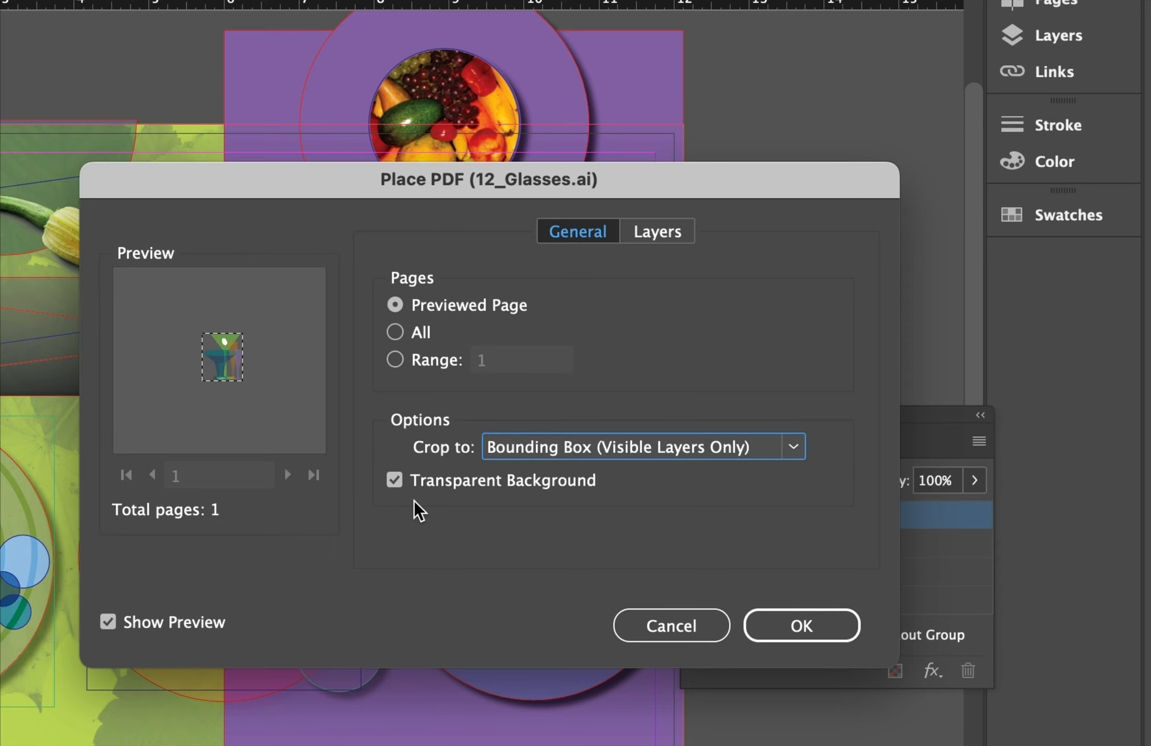
click(786, 626)
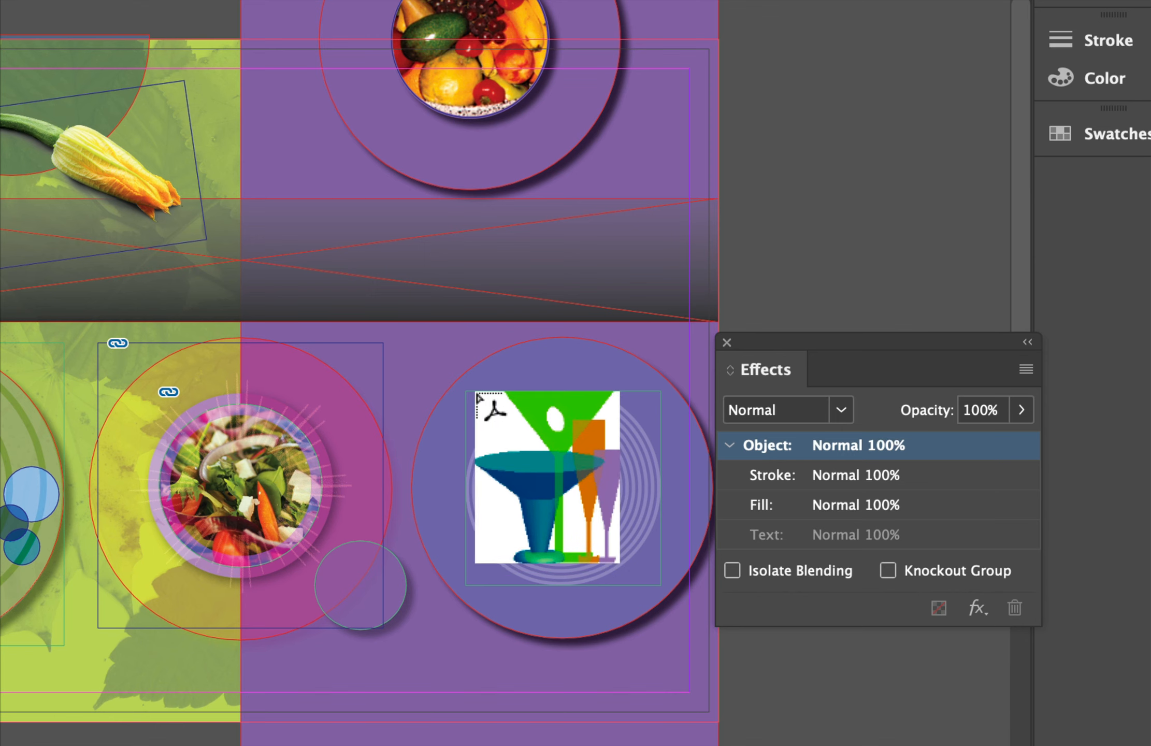
drag(480, 397, 641, 580)
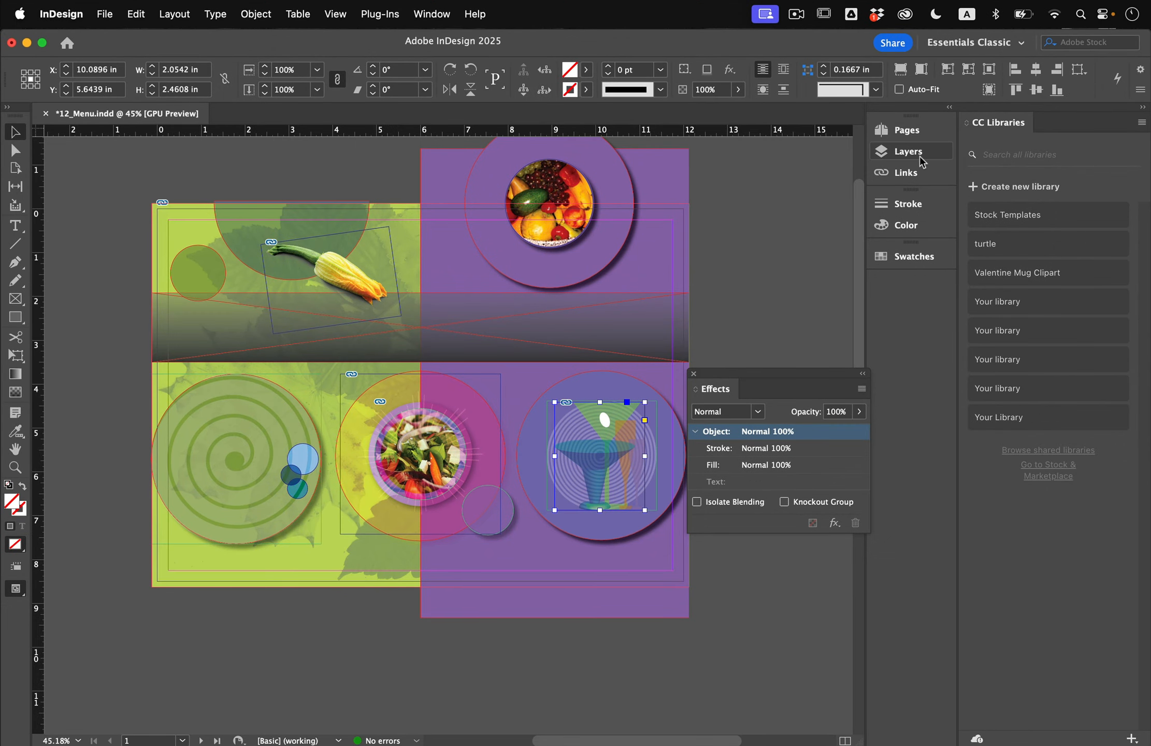
- Hide the Art2, Art1 and Background layers so that only the Art3 artwork is shown
click(905, 151)
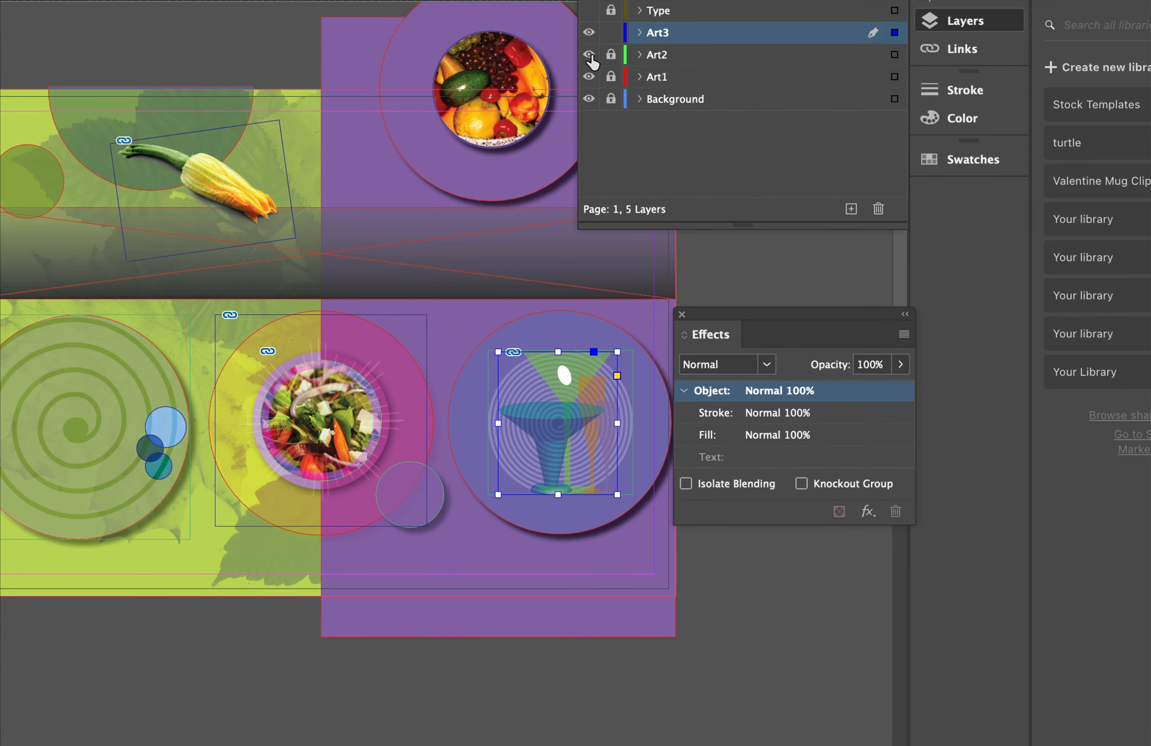
click(590, 55)
click(590, 77)
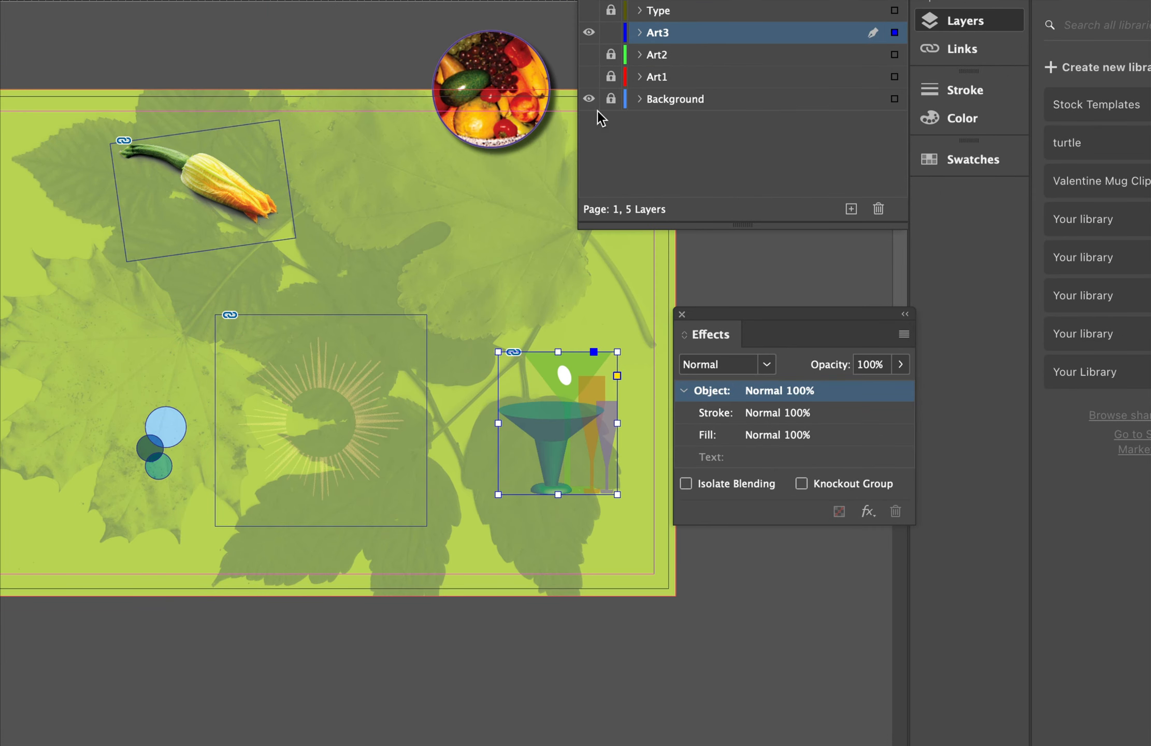
click(590, 98)
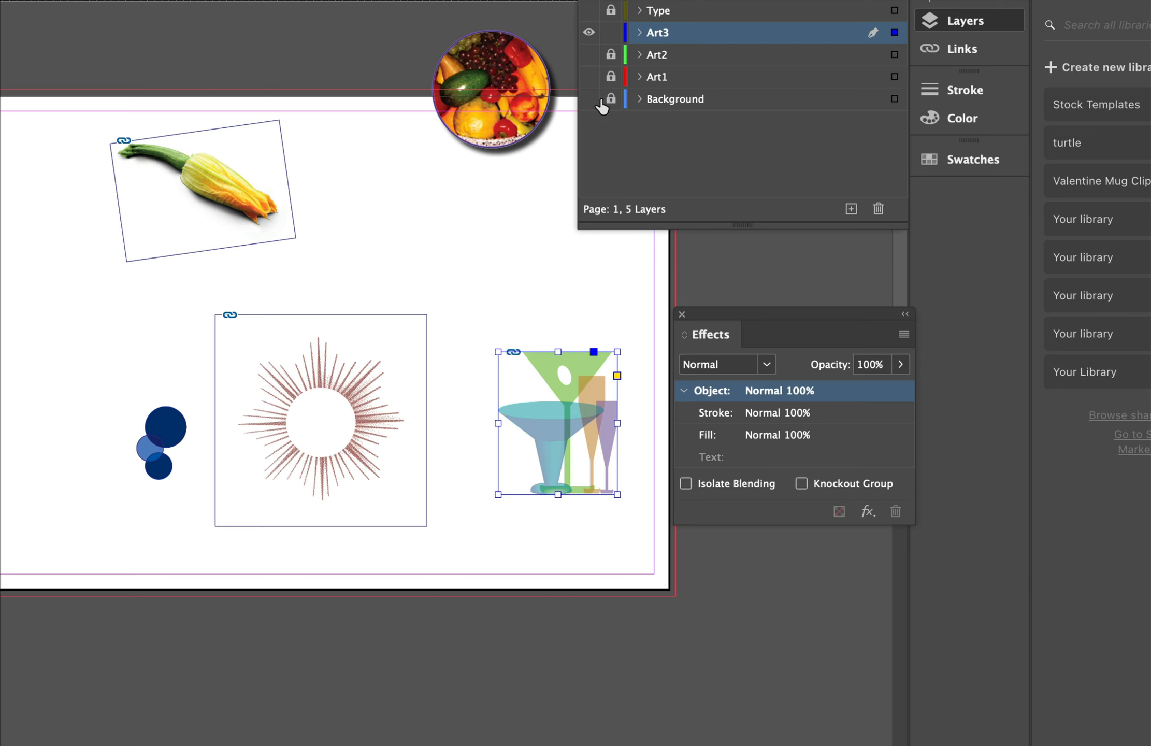
- Show the Art2, Art1 and Background layers again and set the glasses artwork to 60% opacity with Color Burn blending
drag(590, 54, 590, 100)
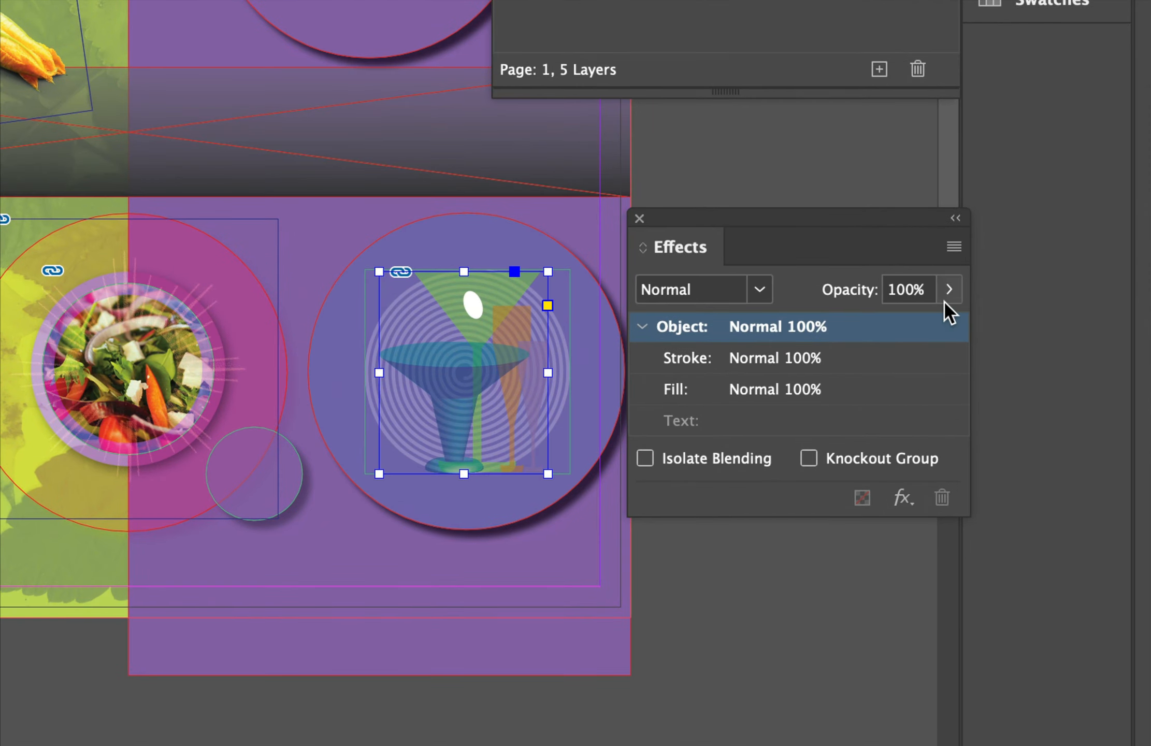
click(950, 289)
click(914, 295)
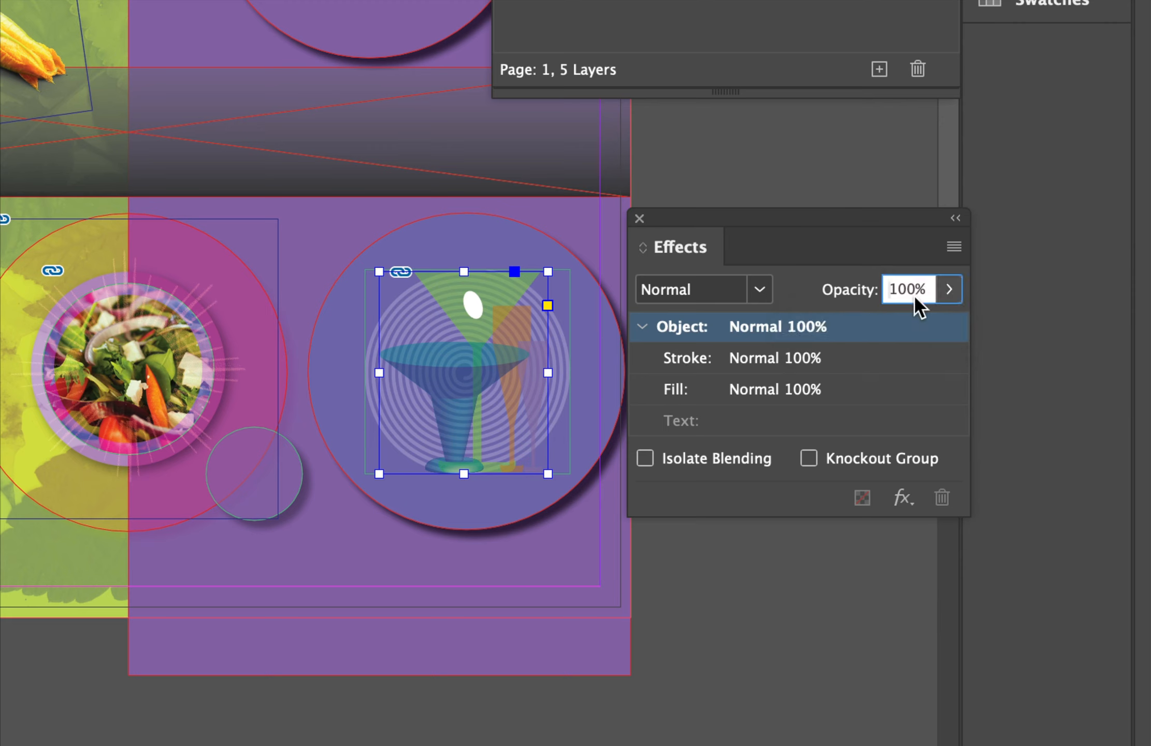
text(60)
key(Return)
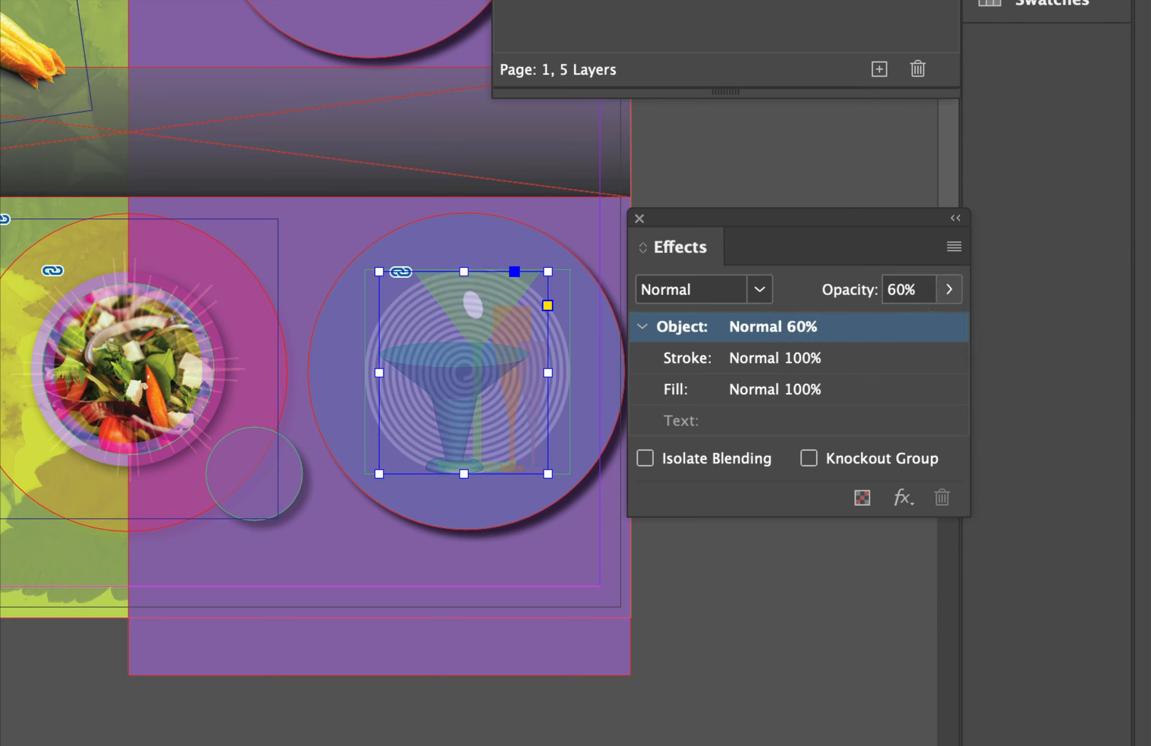
click(760, 291)
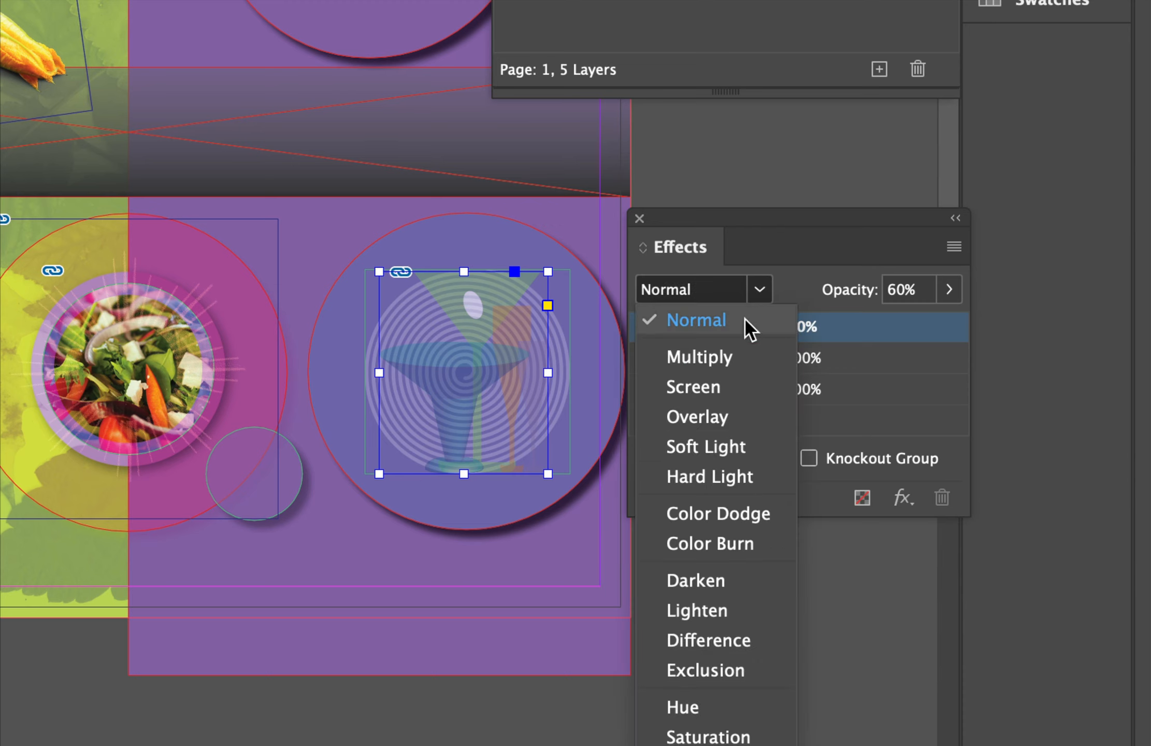
click(736, 543)
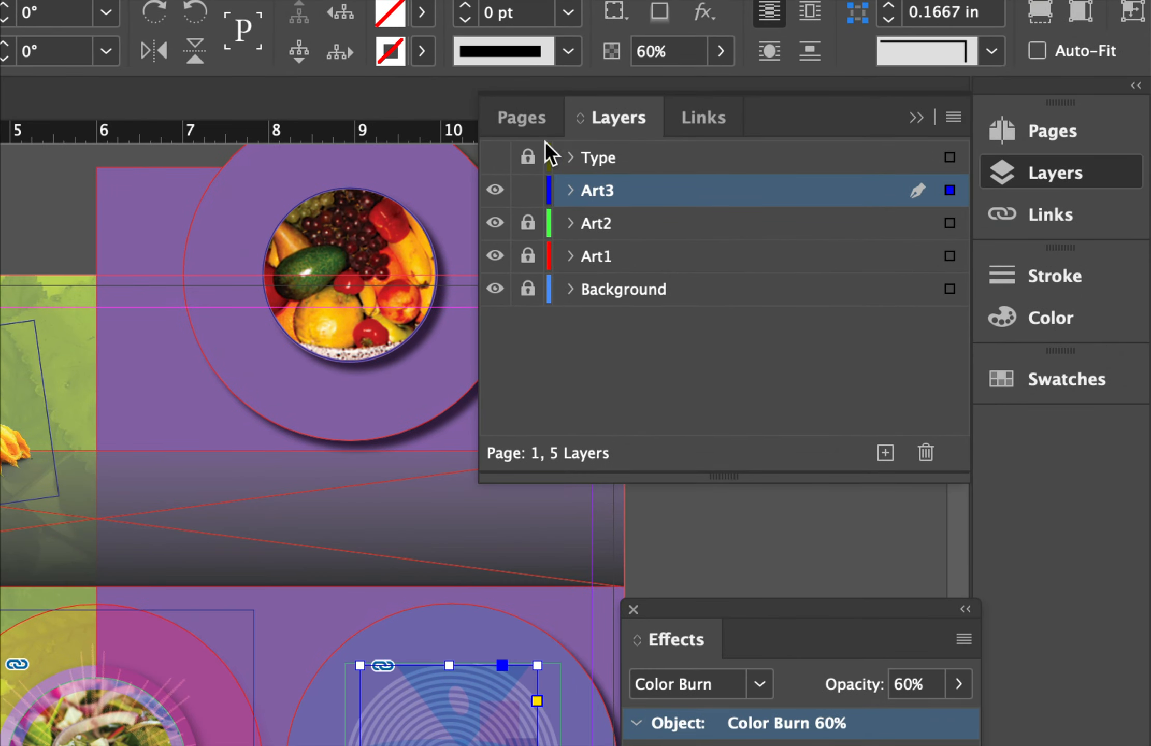
- Lock the Art3 layer, then show, unlock and activate the Type layer
click(548, 185)
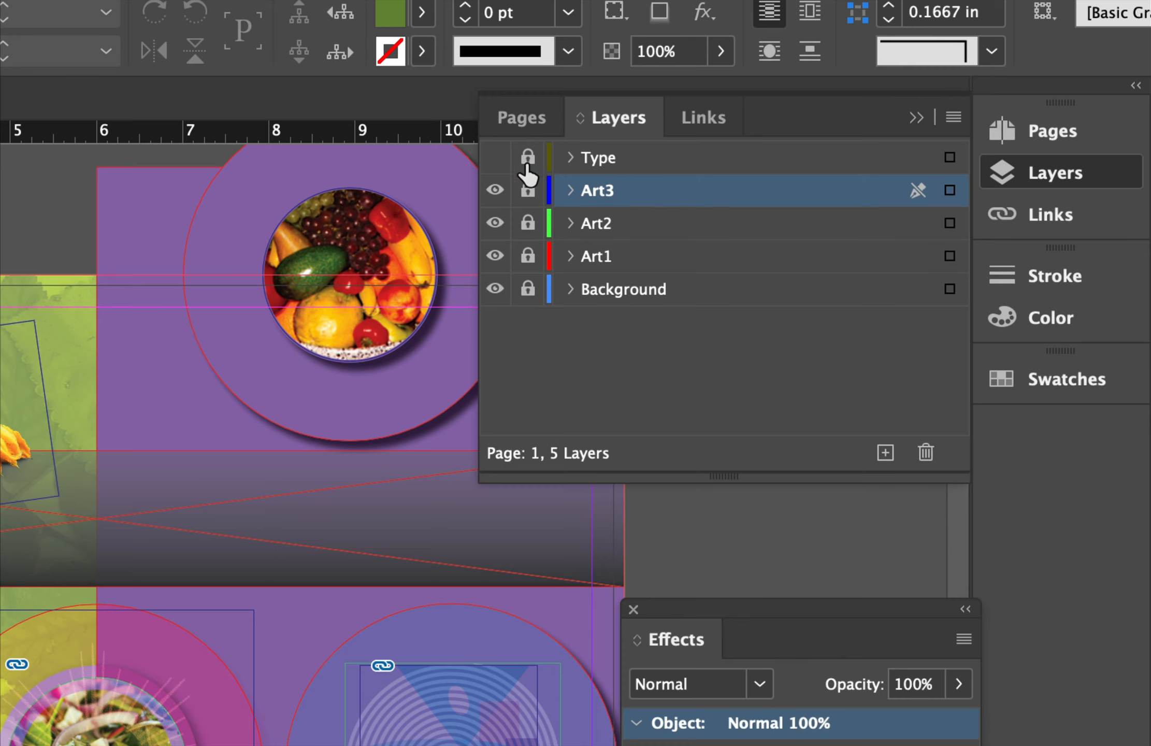
click(494, 157)
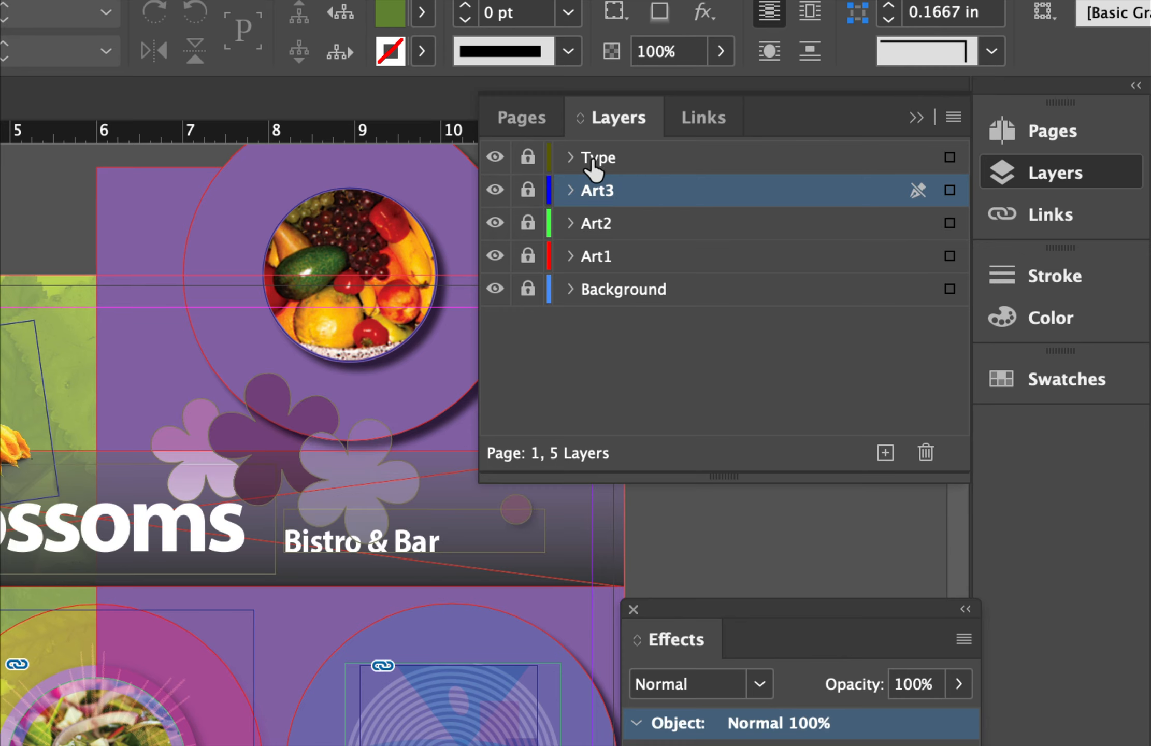
click(528, 157)
click(615, 161)
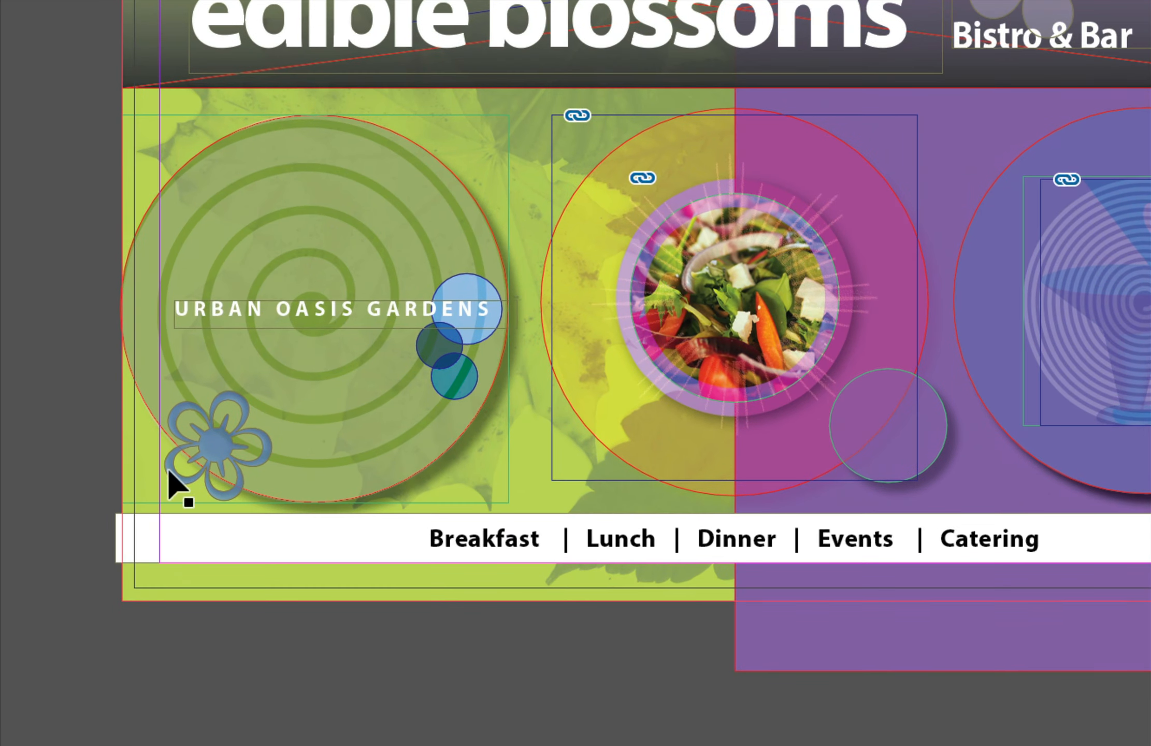
- Apply Overlay blending at 70% opacity to only the text of the URBAN OASIS GARDENS frame
click(204, 314)
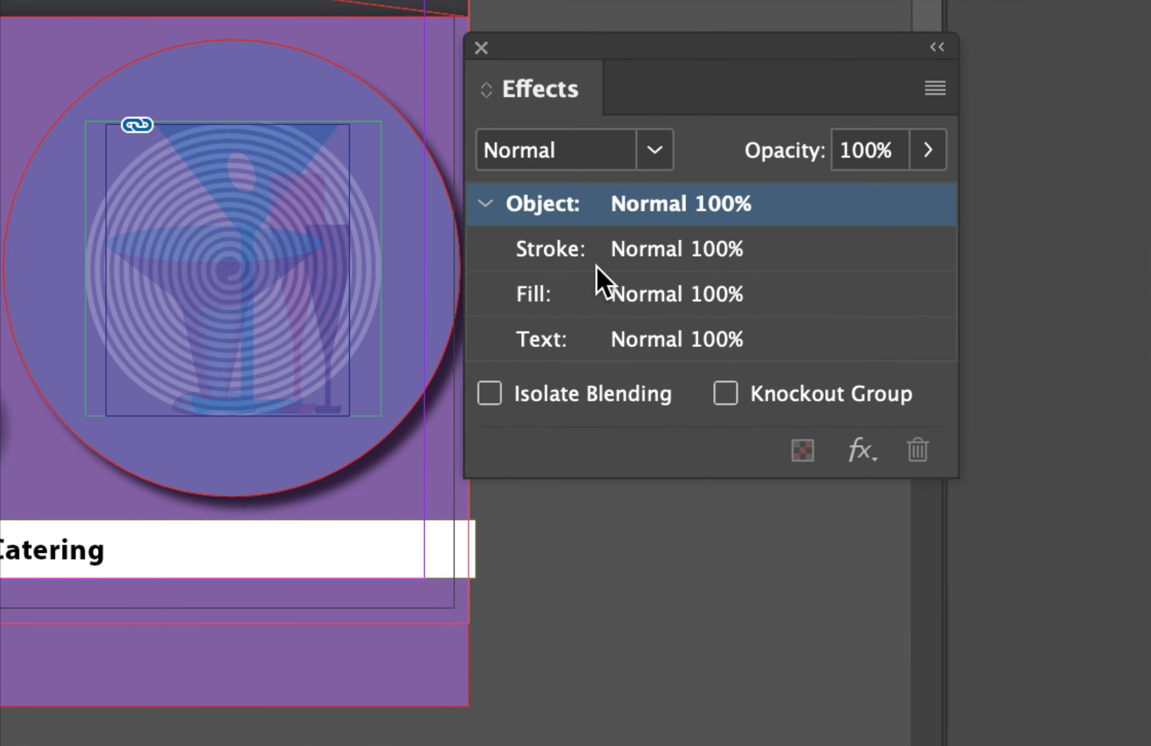
click(561, 338)
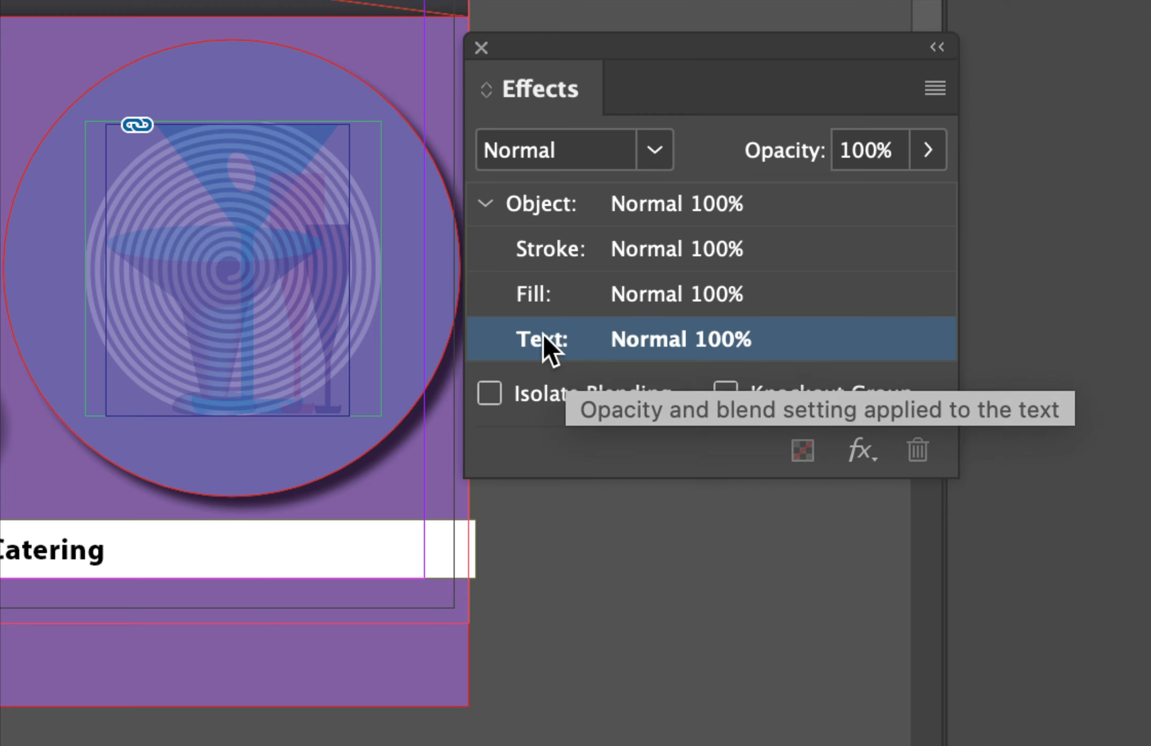
click(654, 151)
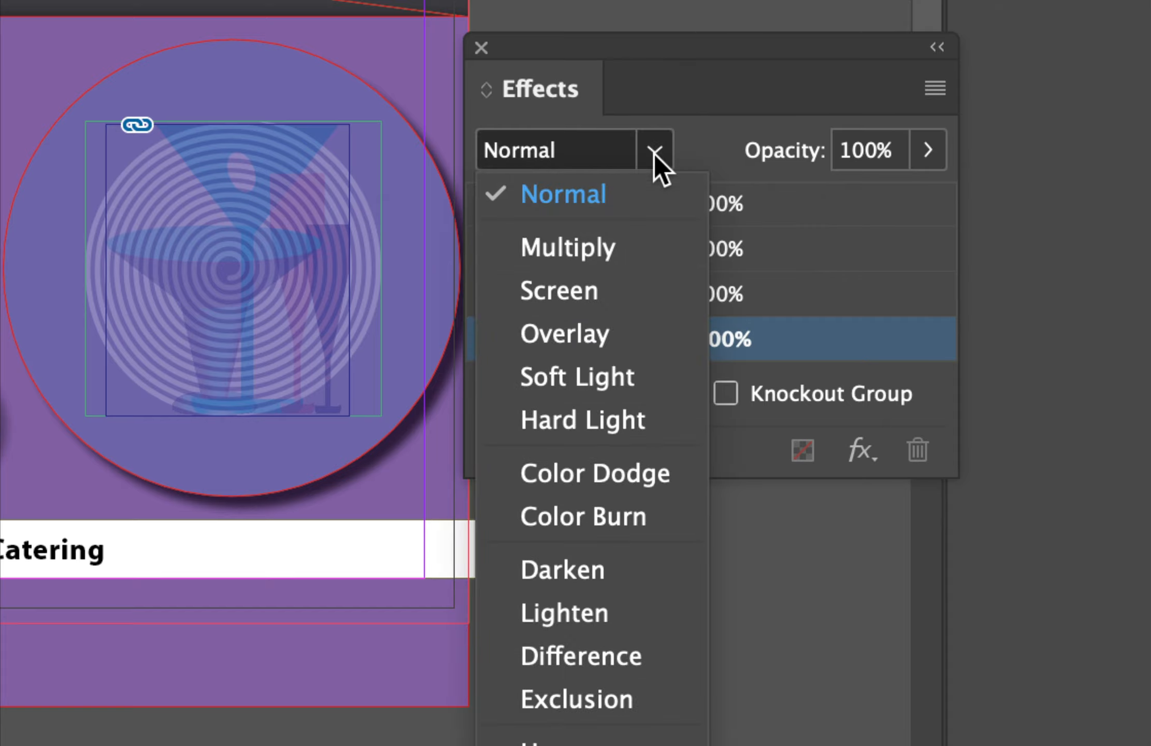
click(619, 318)
click(857, 157)
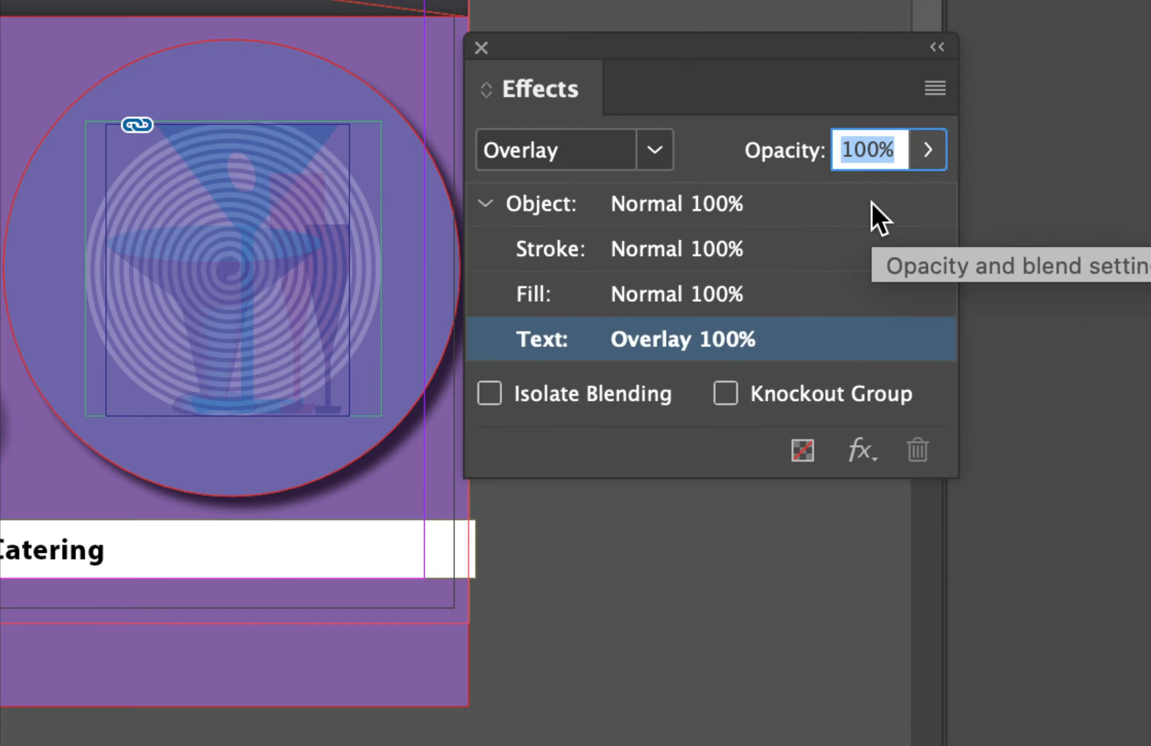
text(70)
key(Return)
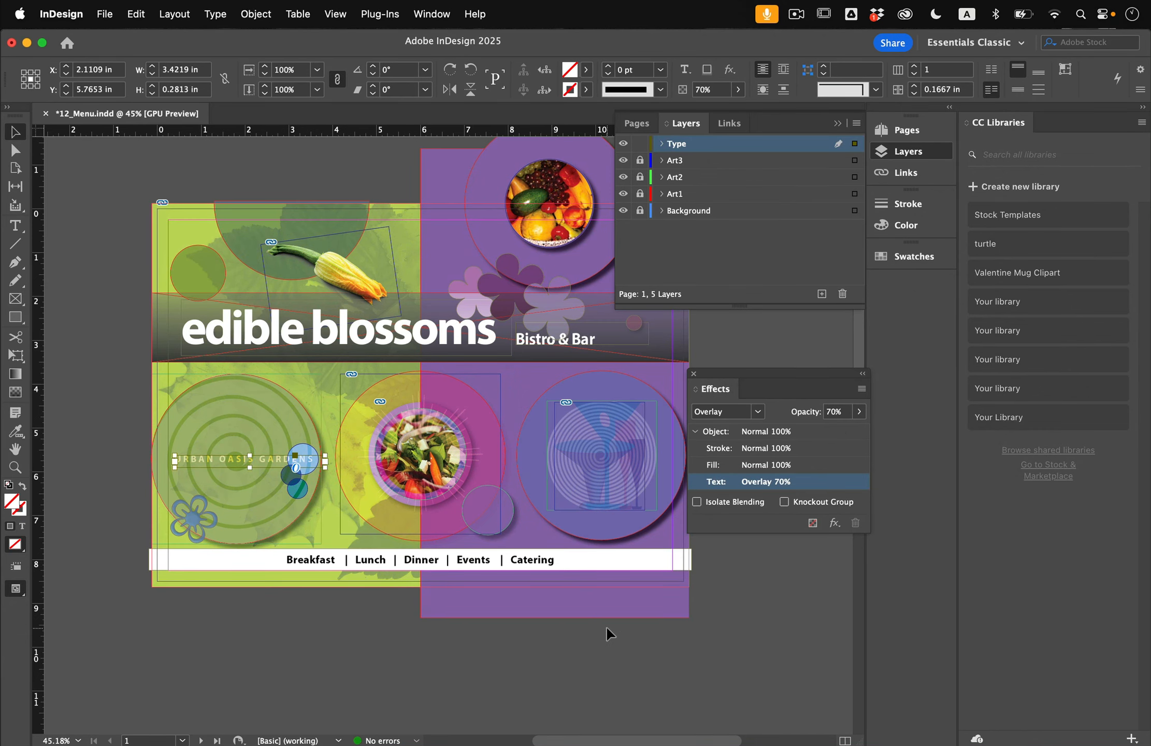
- Try 70% opacity on the entire white text frame holding Breakfast through Catering, and undo it
scroll(609, 633, up, 5)
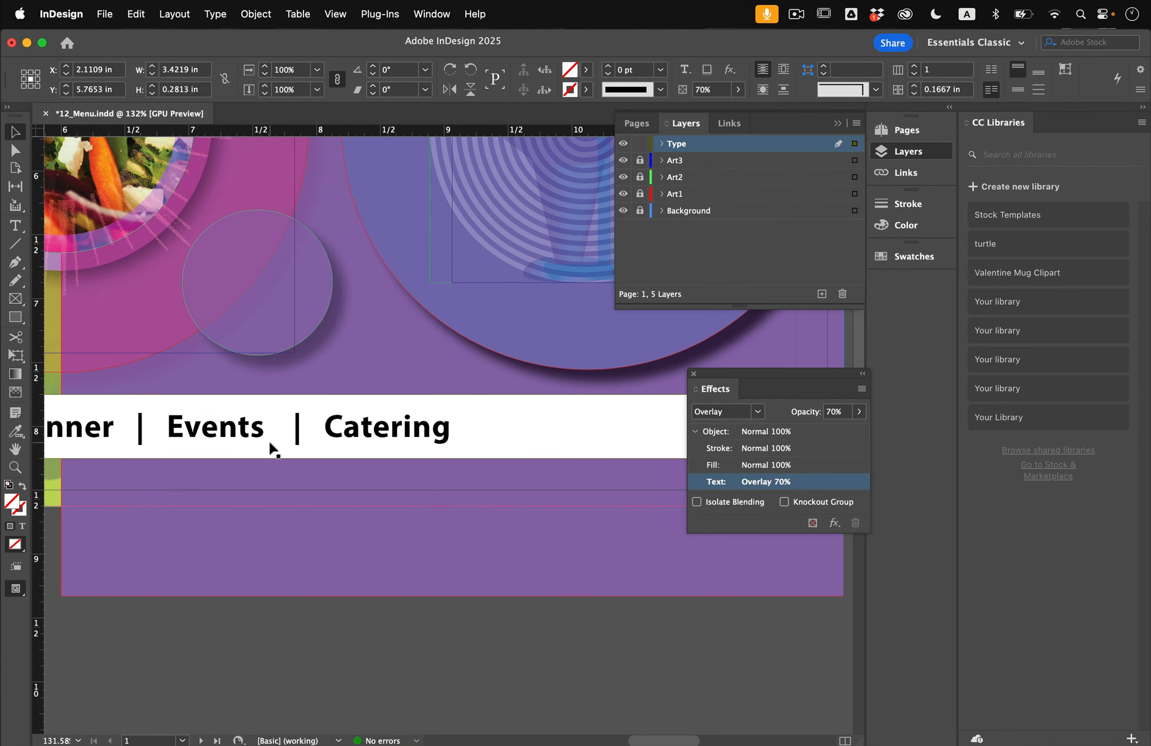
click(522, 445)
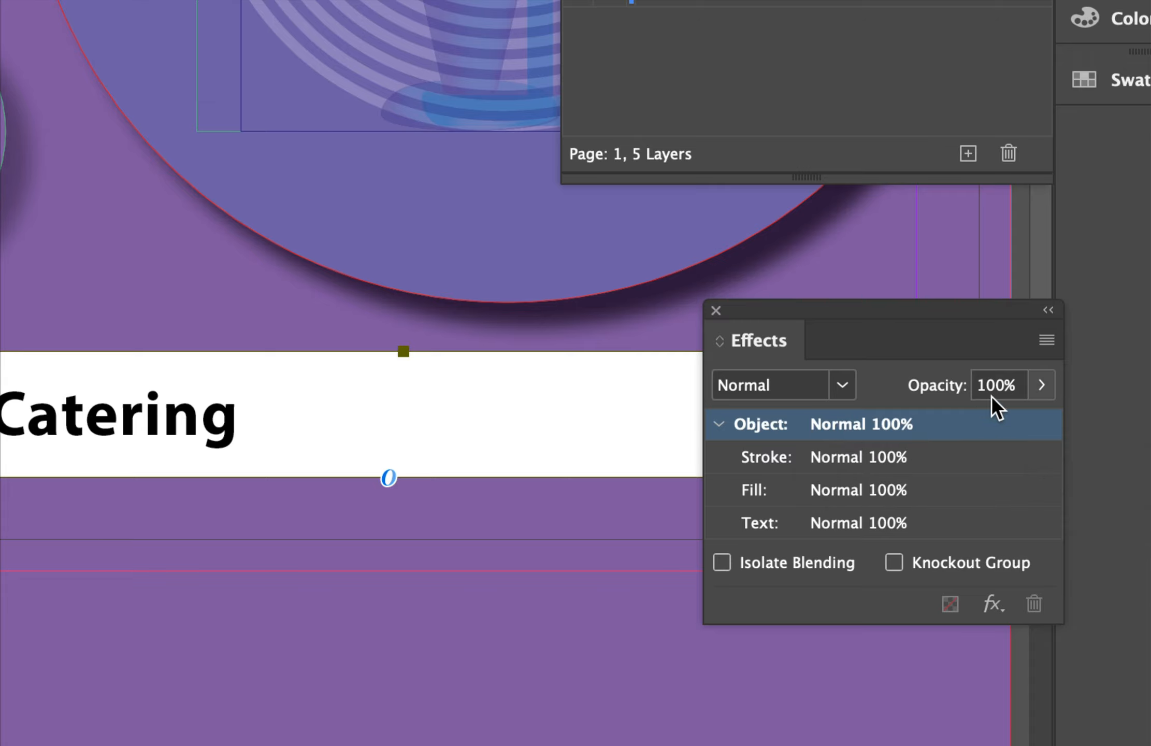
double_click(998, 384)
text(70)
key(Return)
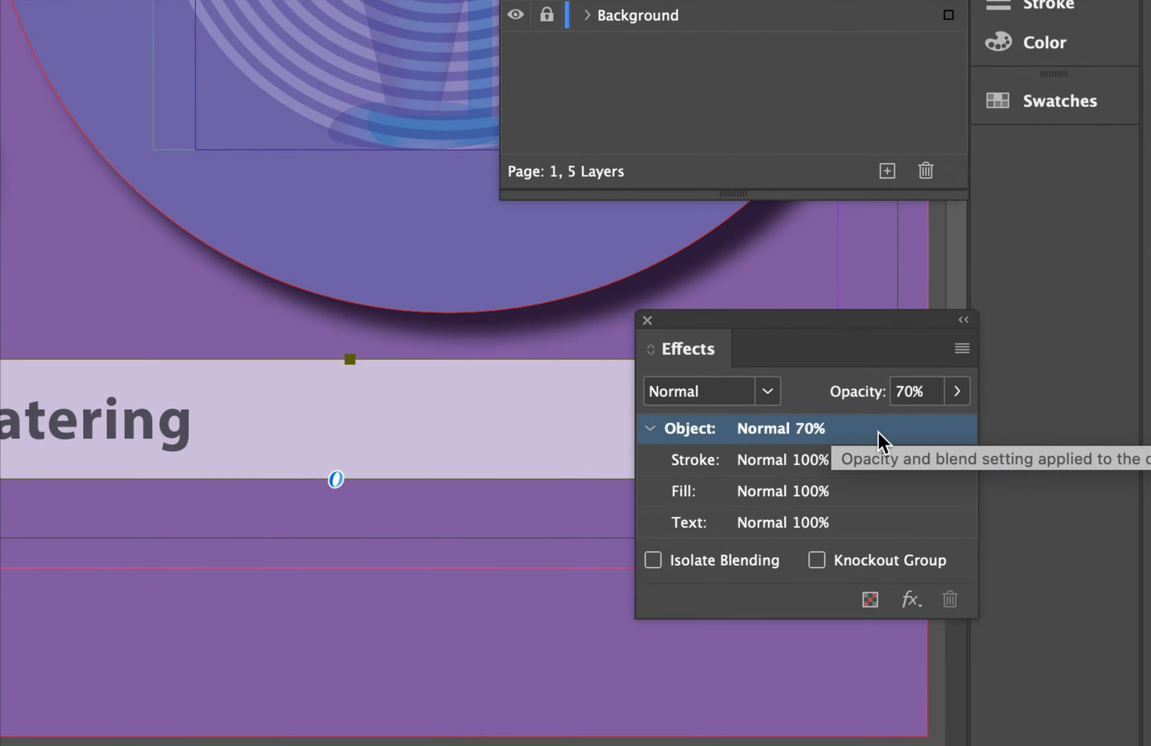
key(super+z)
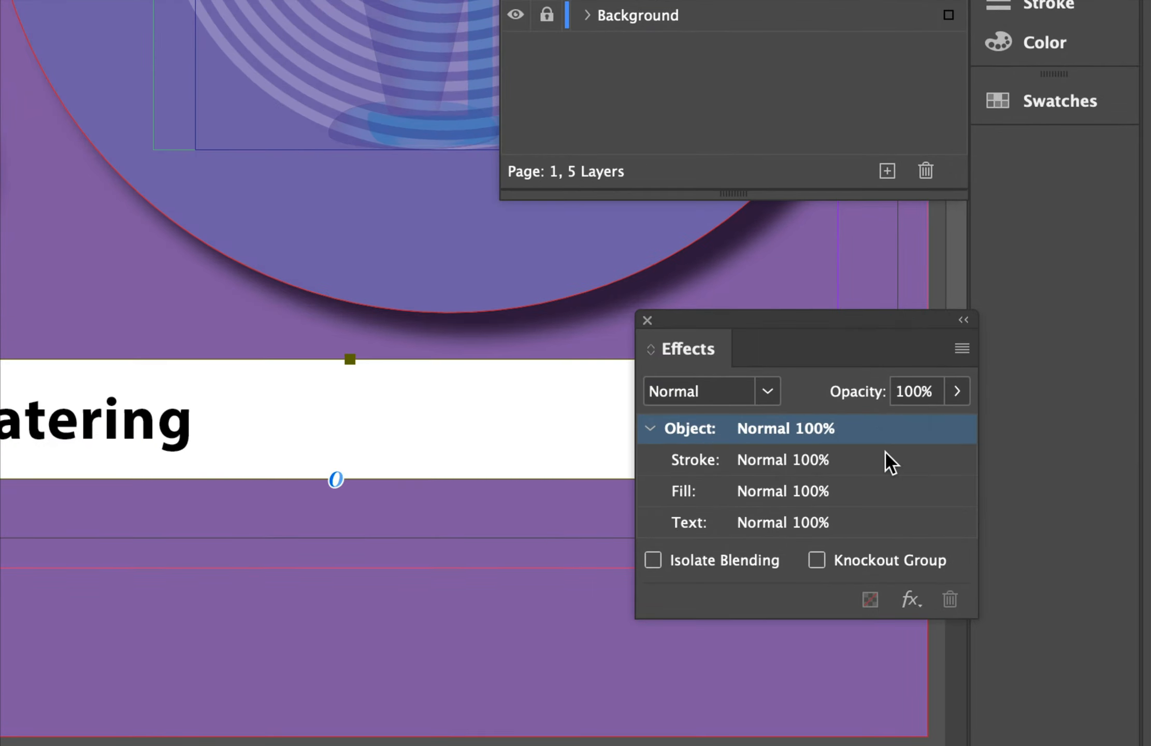
- Set the opacity of only the fill of the white Breakfast-to-Catering text frame to 70% and deselect the frame
click(683, 490)
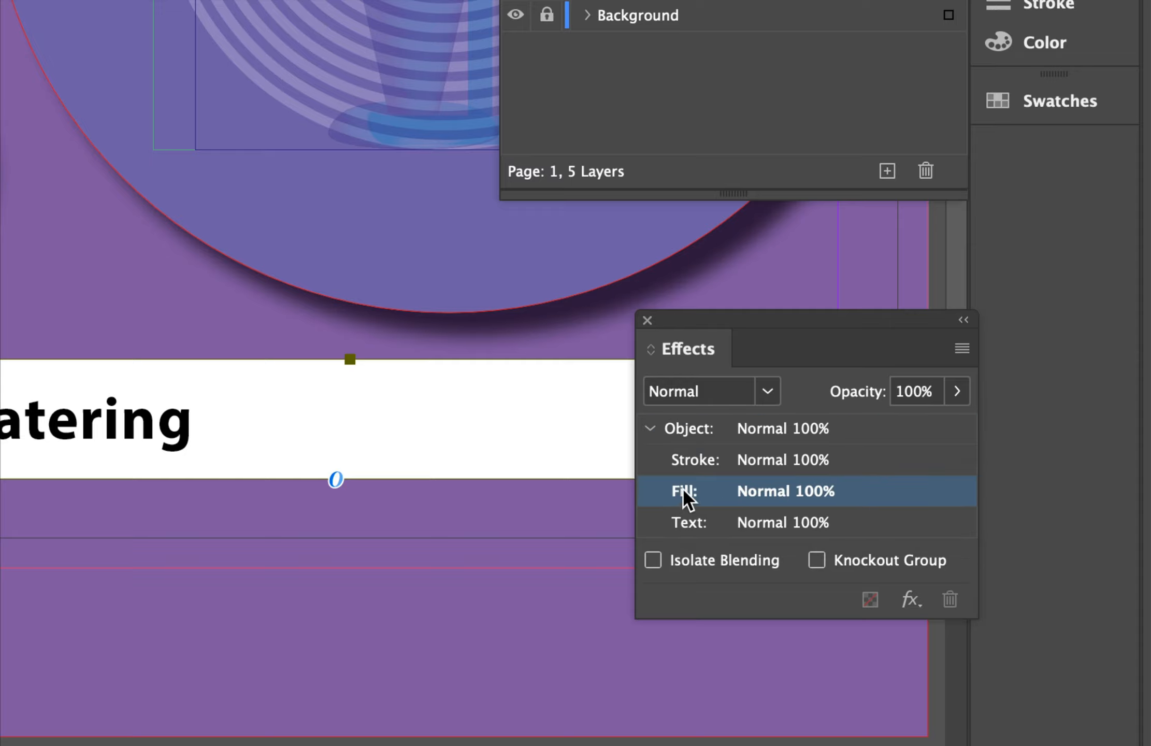
click(911, 391)
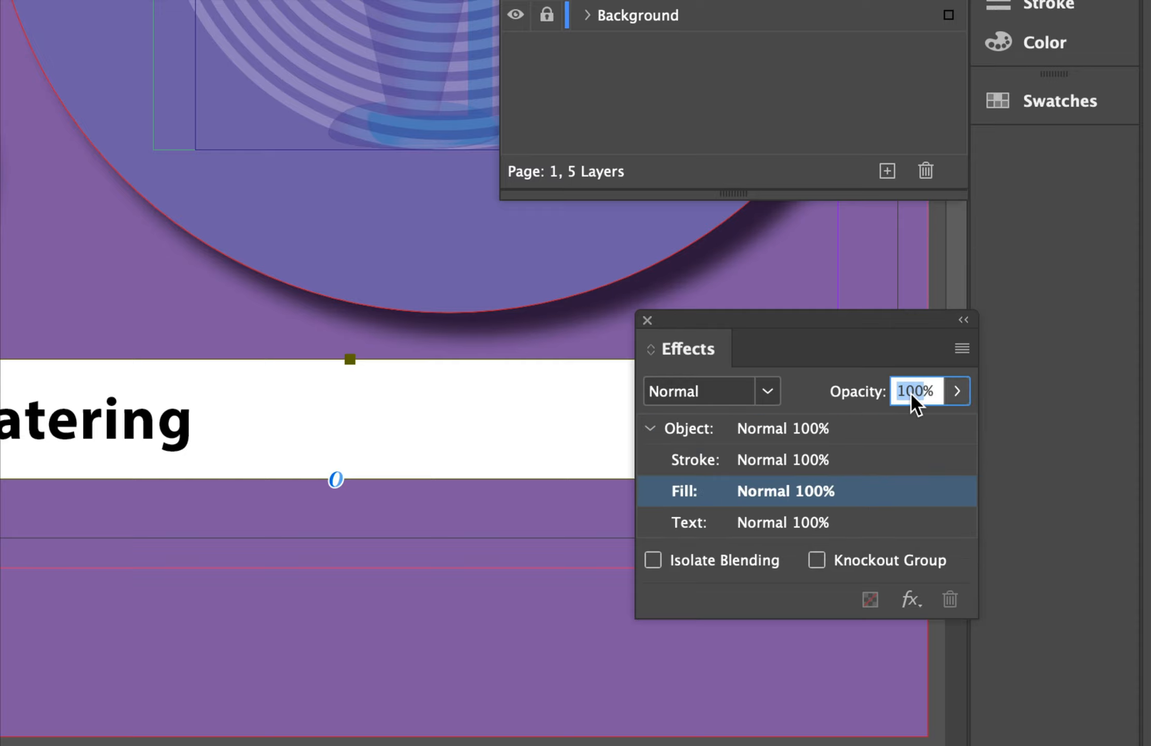
text(70)
key(Return)
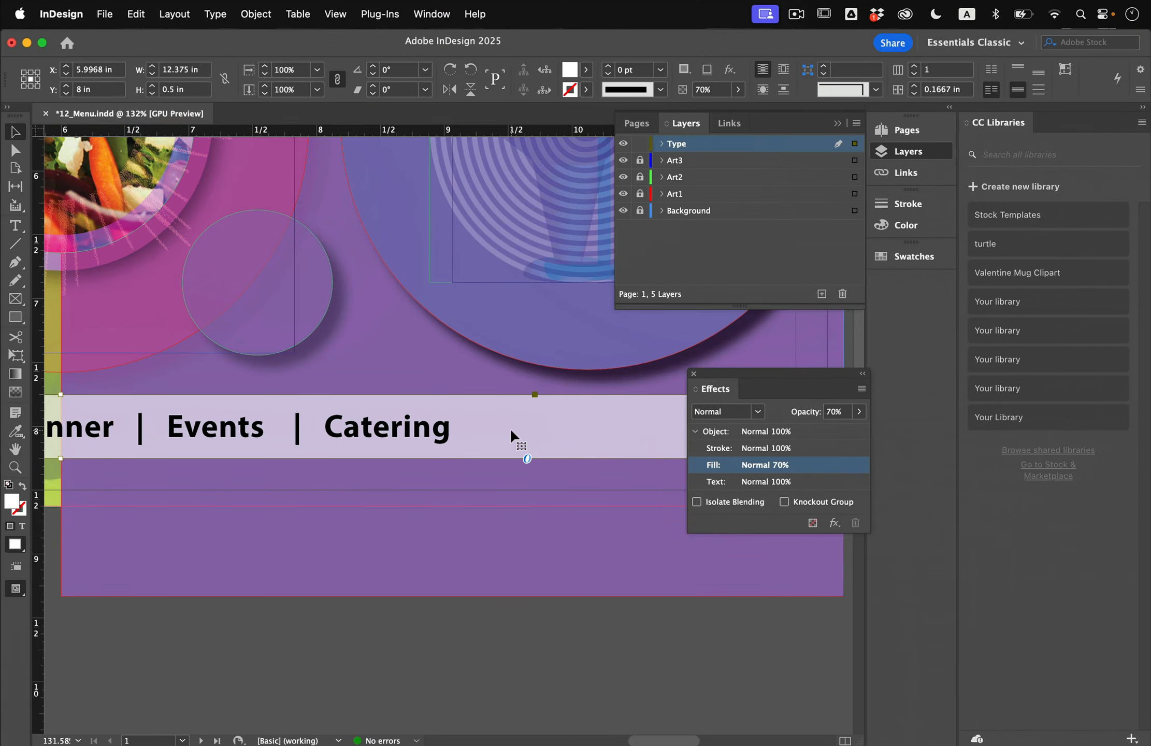
scroll(510, 427, down, 6)
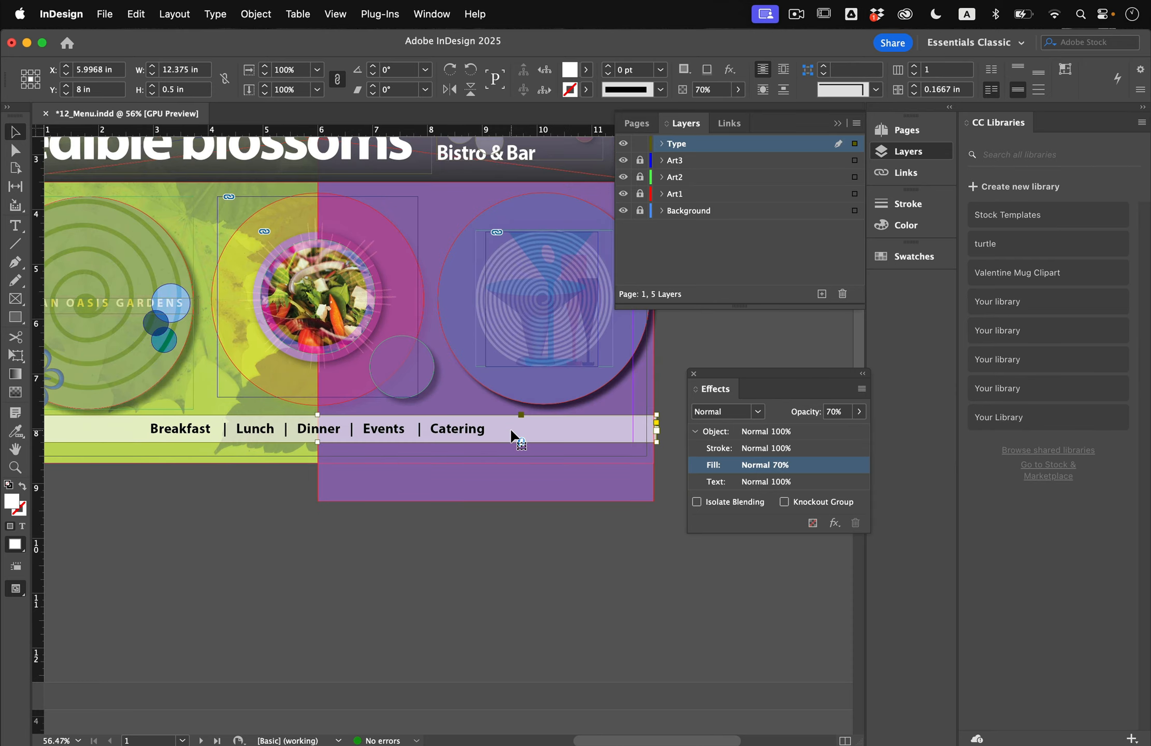
click(486, 527)
- Lock the Type layer, then activate and unlock the Art1 layer with the page fitted in the window
scroll(486, 526, up, 4)
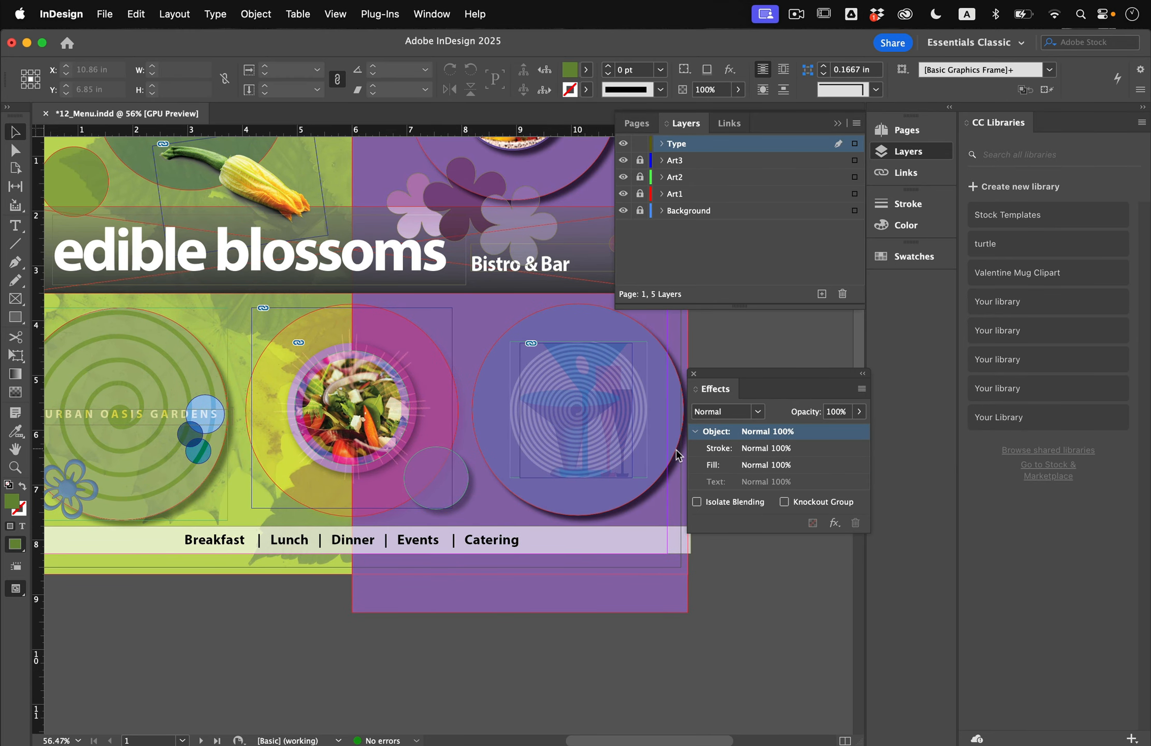
scroll(668, 456, up, 3)
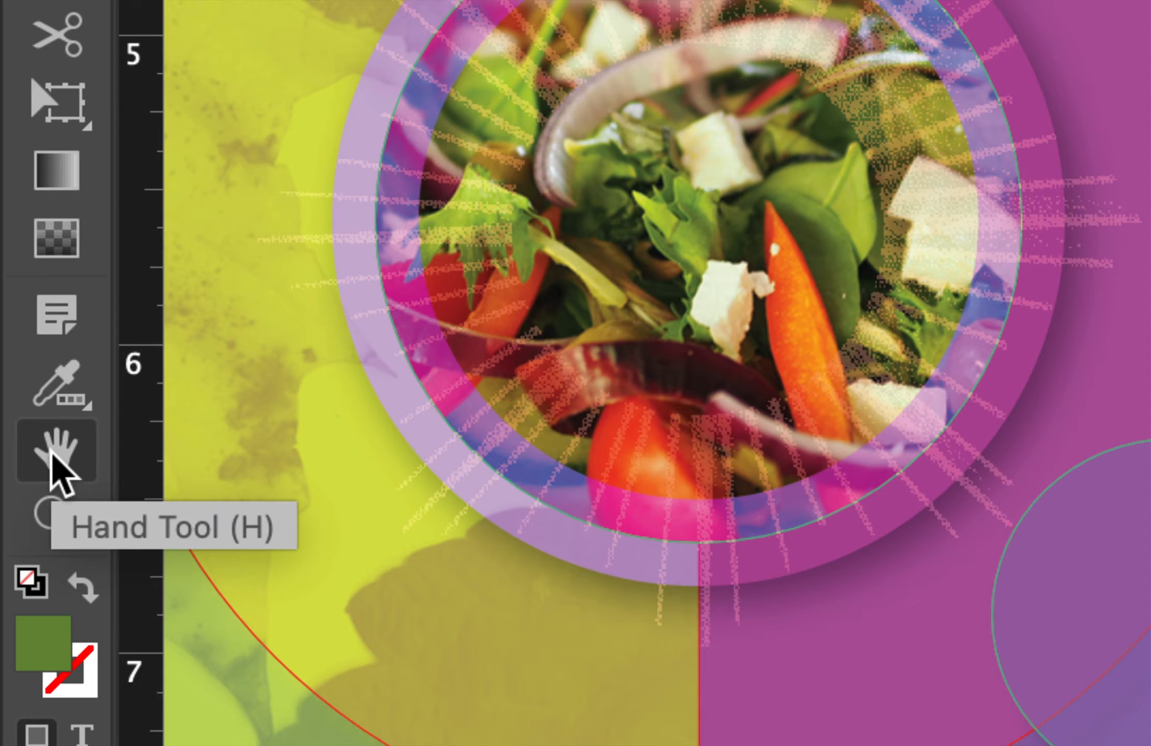
double_click(52, 459)
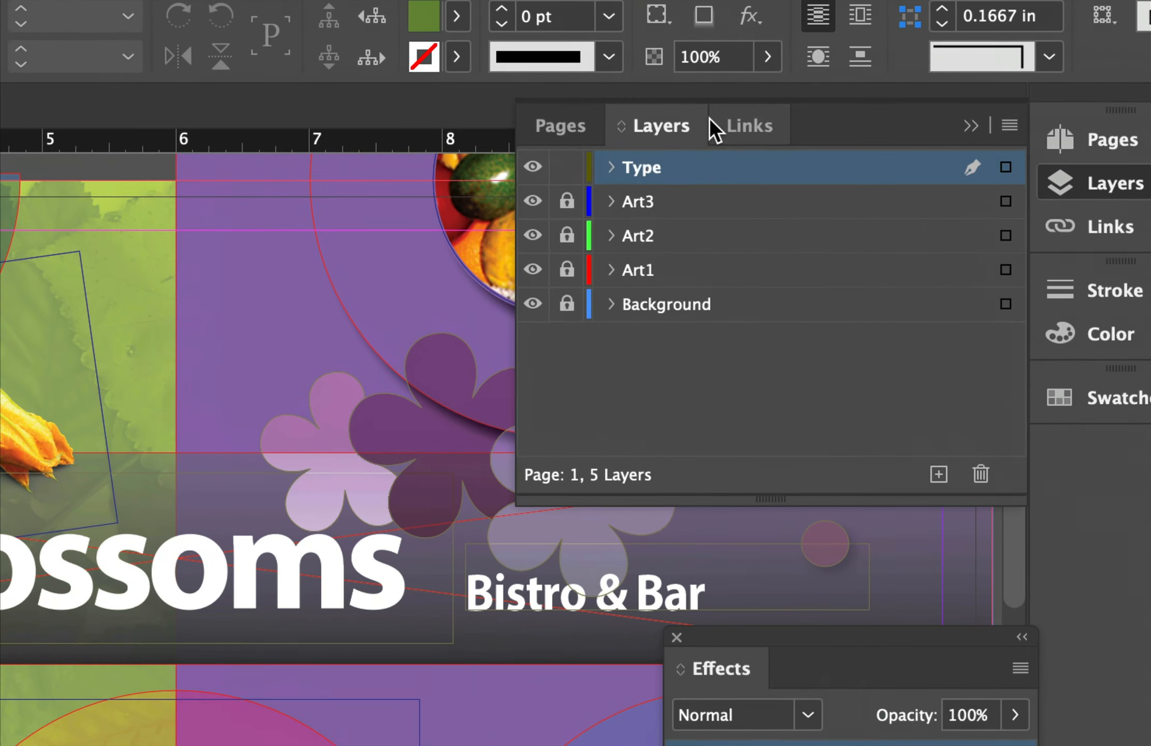
click(567, 166)
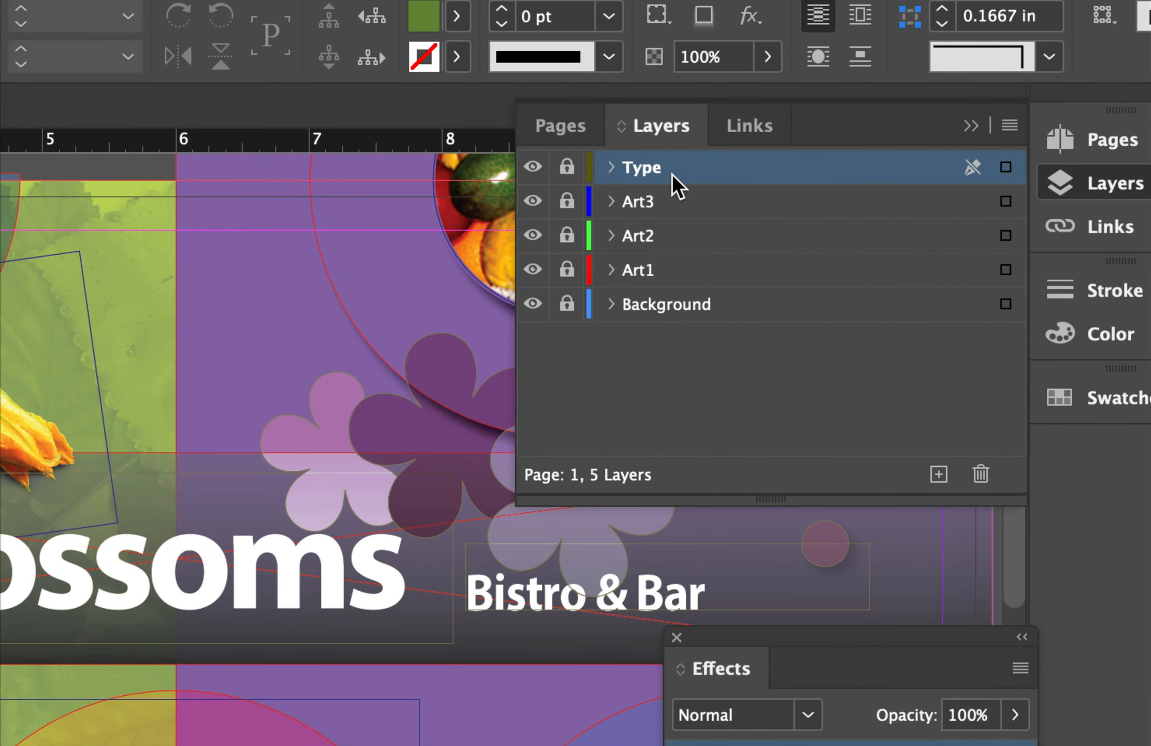
click(679, 262)
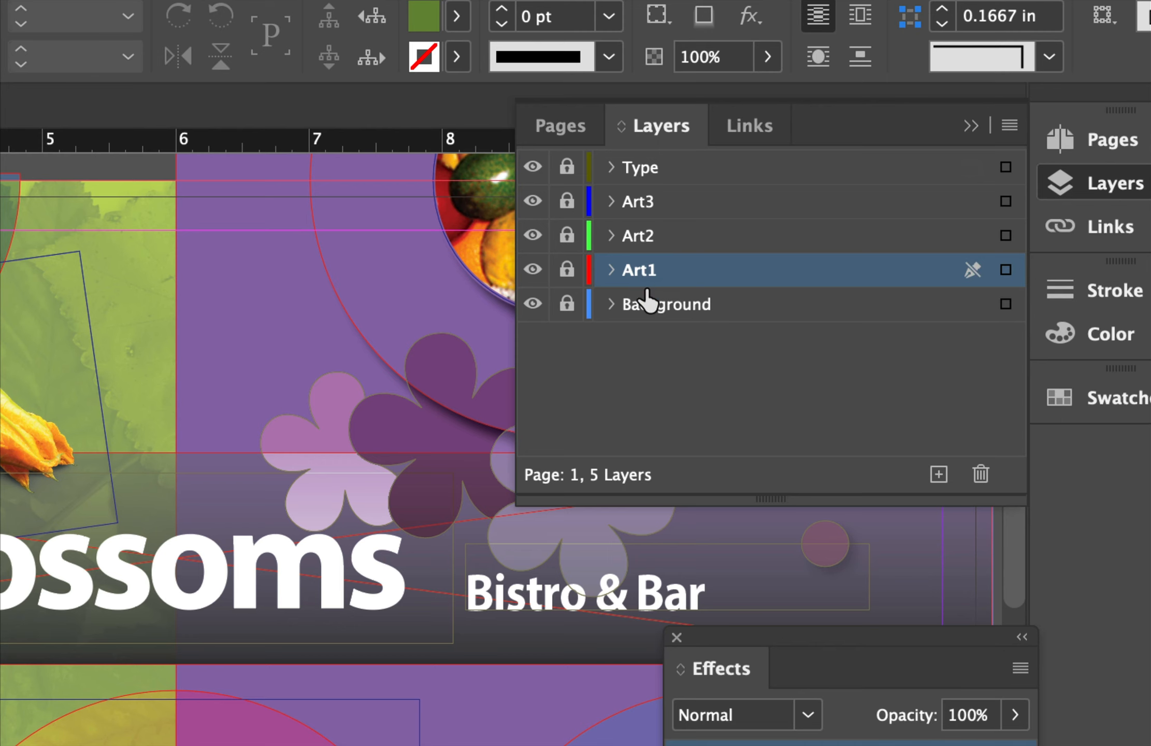
click(568, 273)
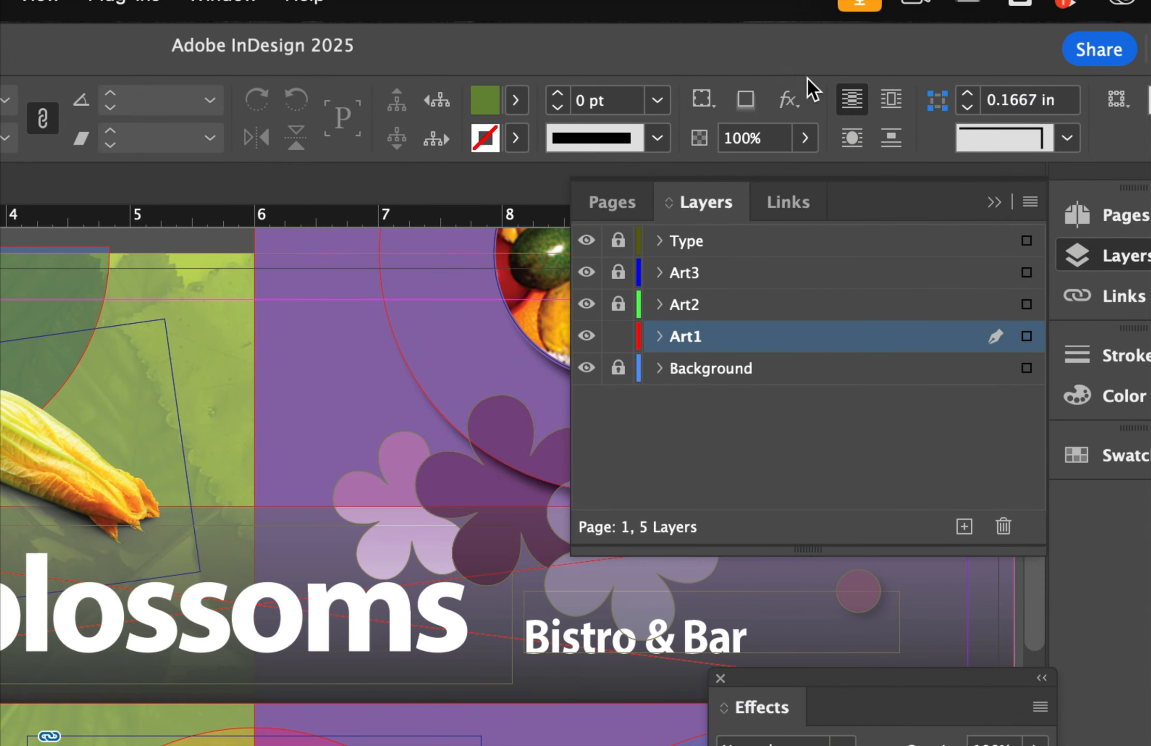
- Examine the available object effects, from Transparency and Drop Shadow to Gradient Feather and Global Light, in each place they are offered
click(731, 69)
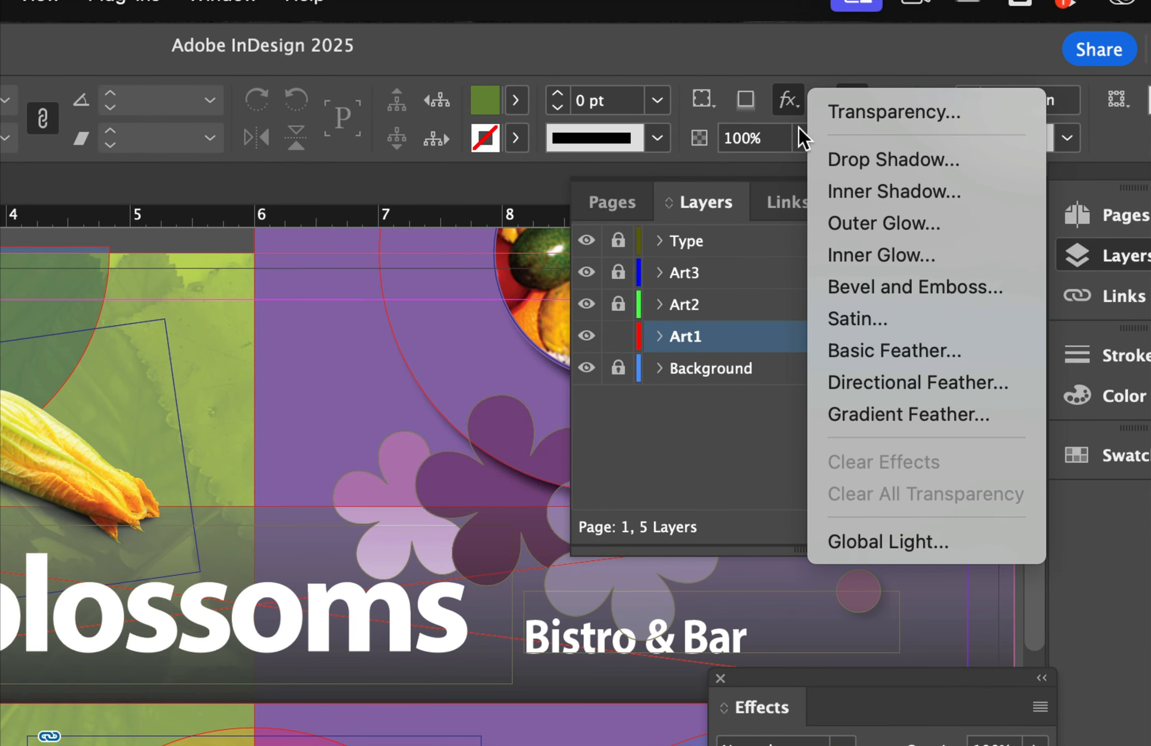
click(791, 104)
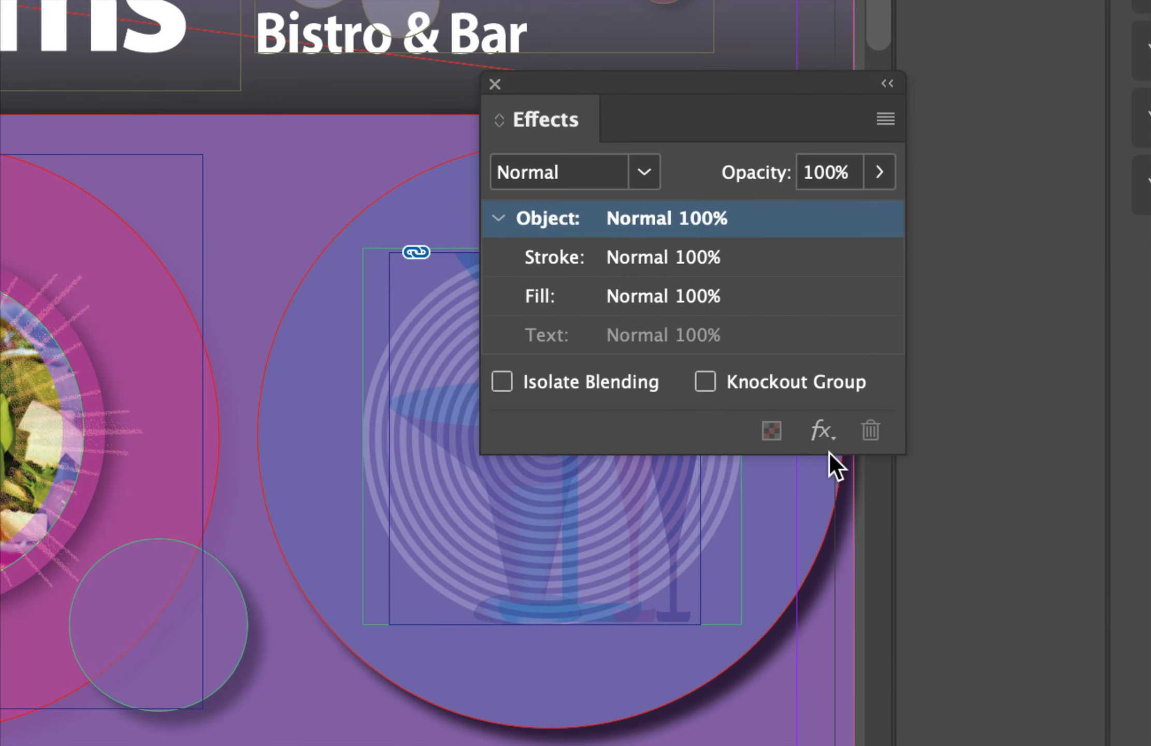
click(835, 523)
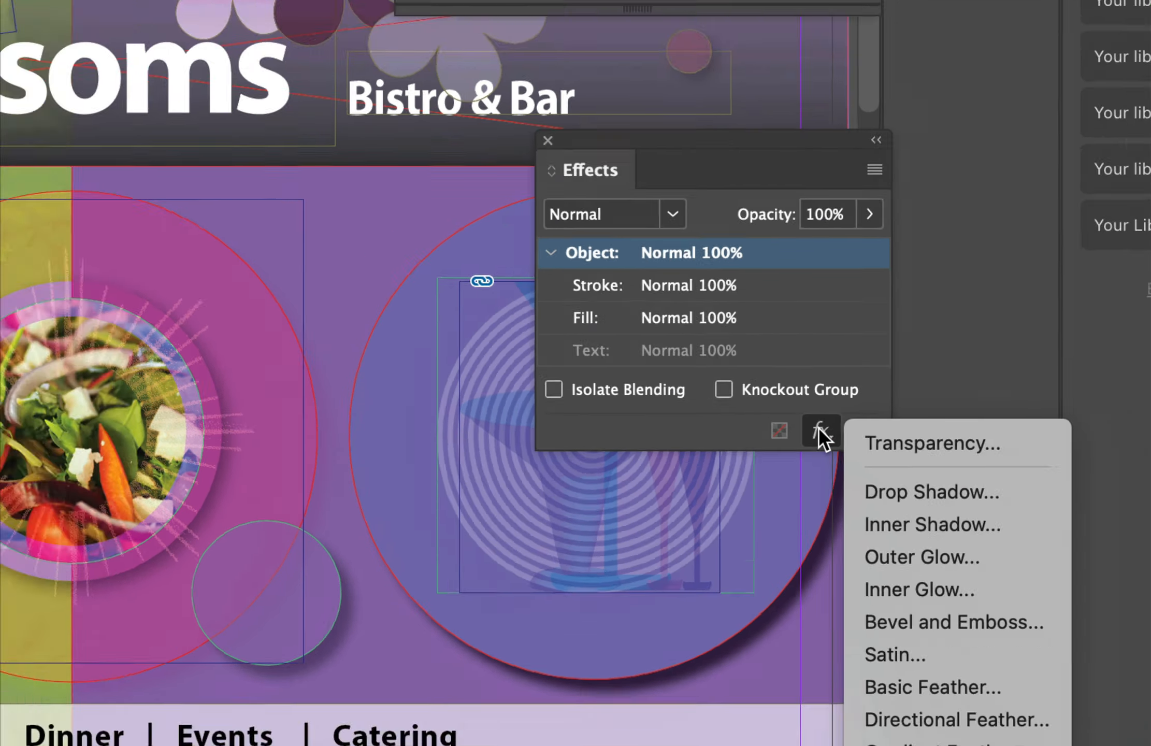
click(819, 429)
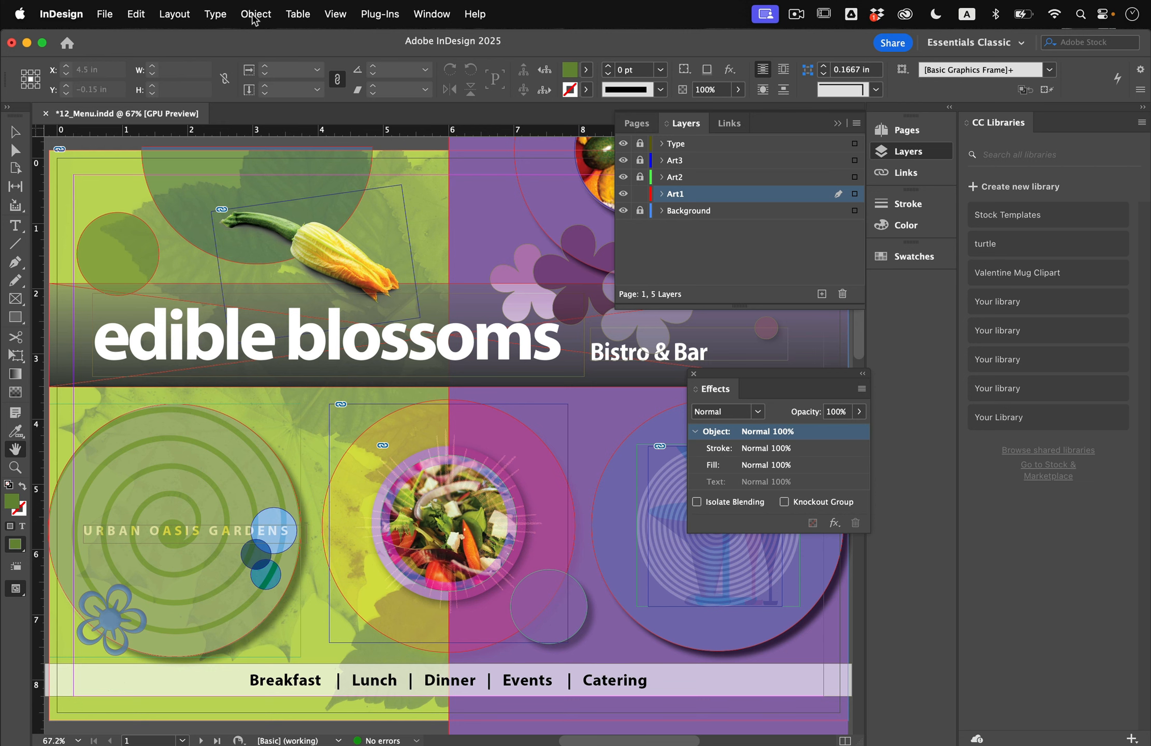
click(254, 15)
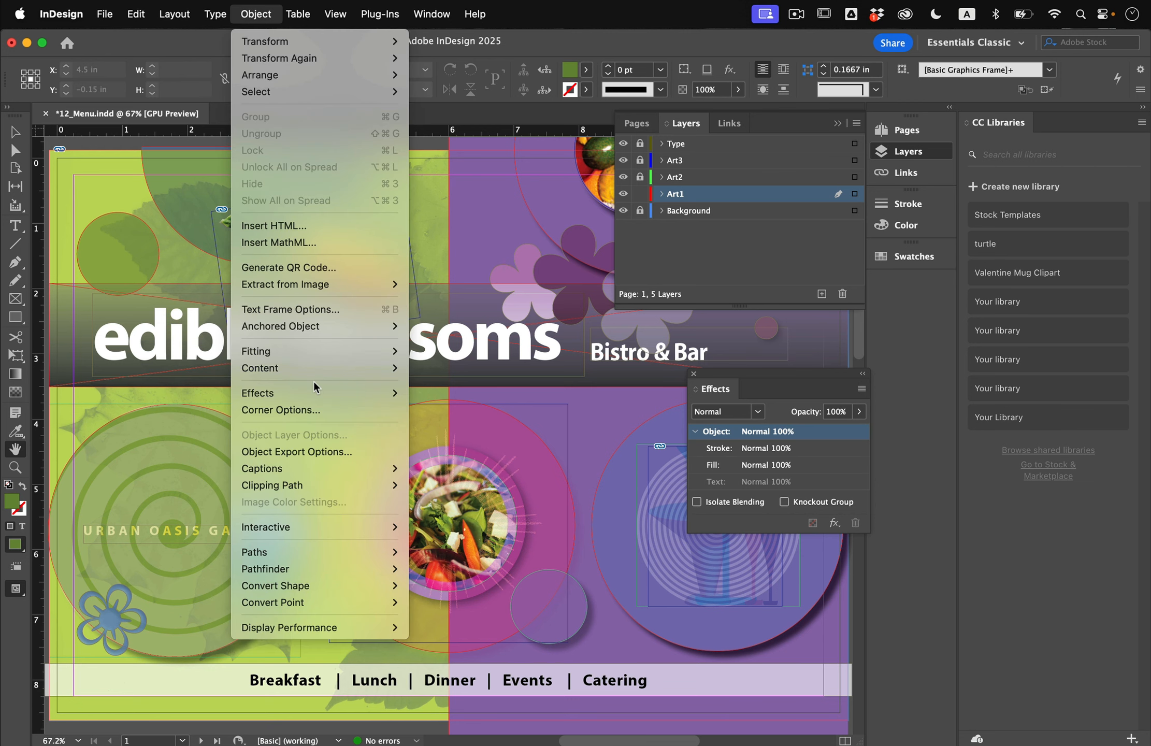
mouse_move(316, 393)
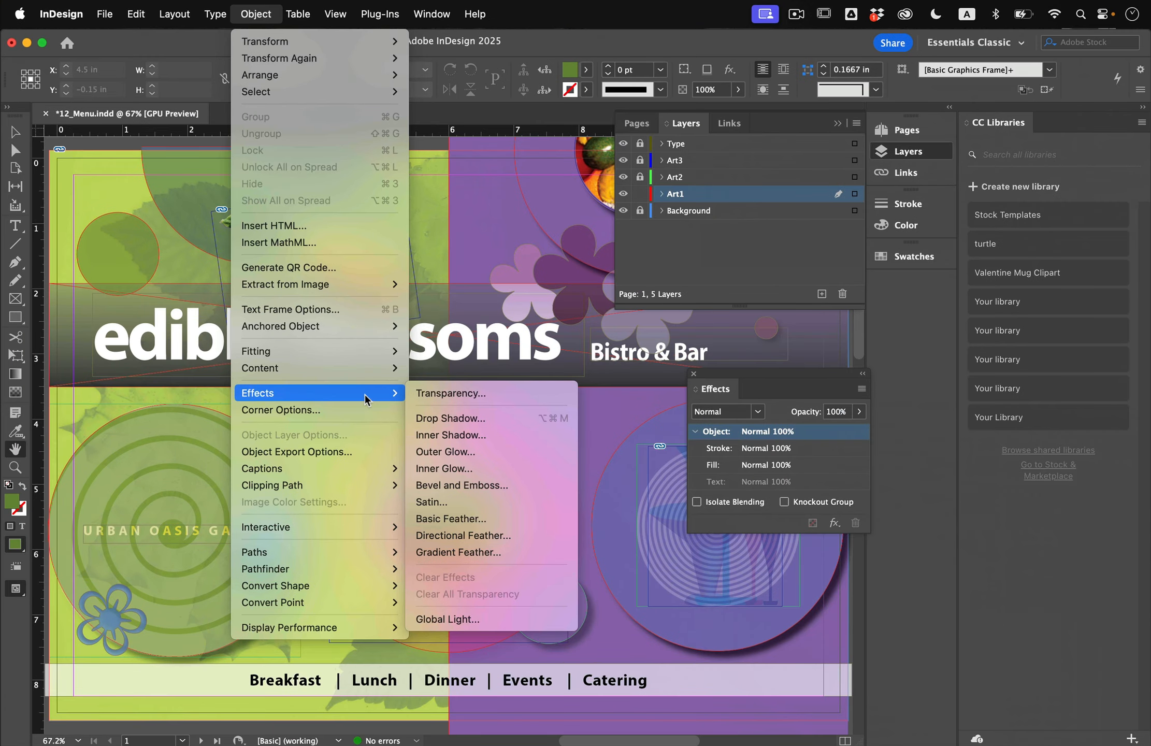
click(235, 4)
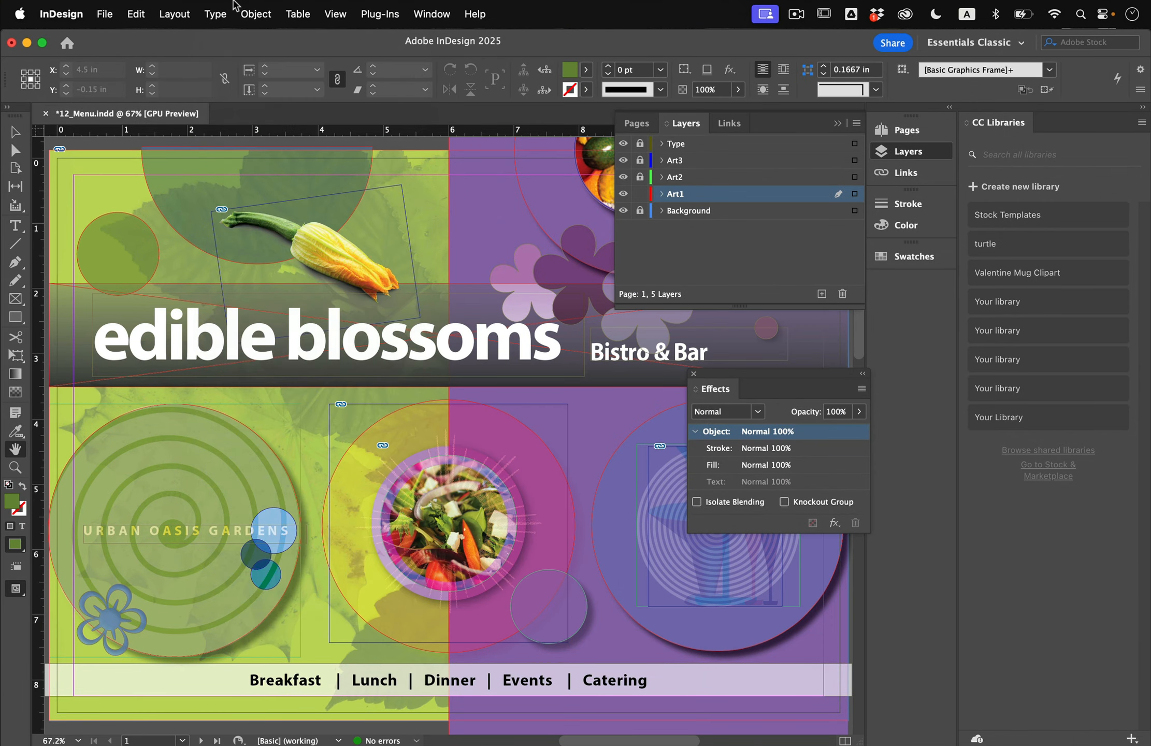
- Add a Basic Feather effect to the large purple circle surrounding the round fruit image
scroll(590, 467, right, 2)
scroll(589, 466, up, 1)
scroll(590, 467, right, 5)
scroll(590, 467, up, 5)
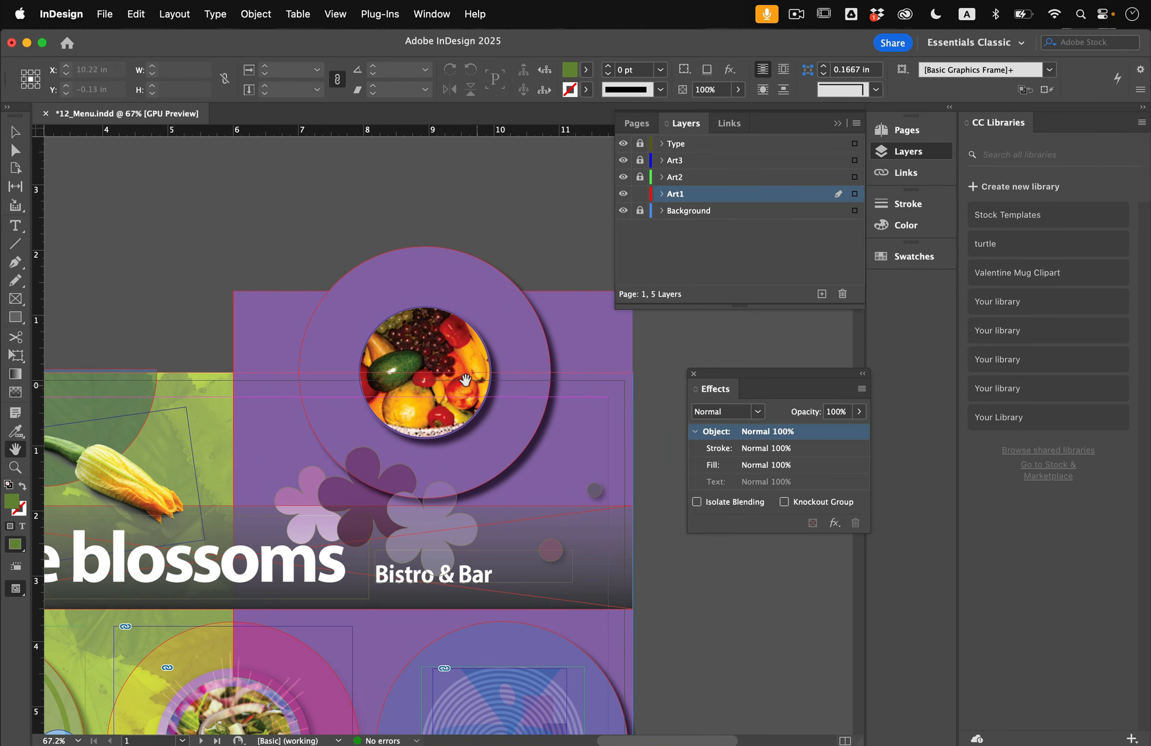
key(v)
click(506, 336)
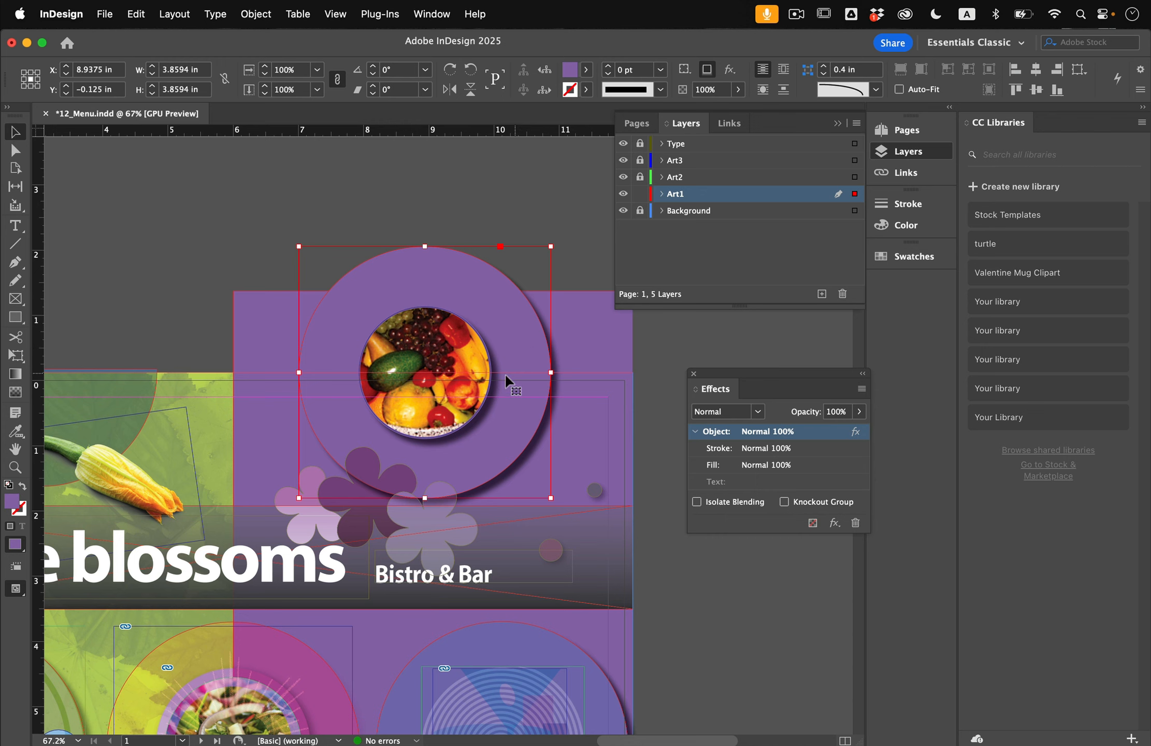
click(264, 11)
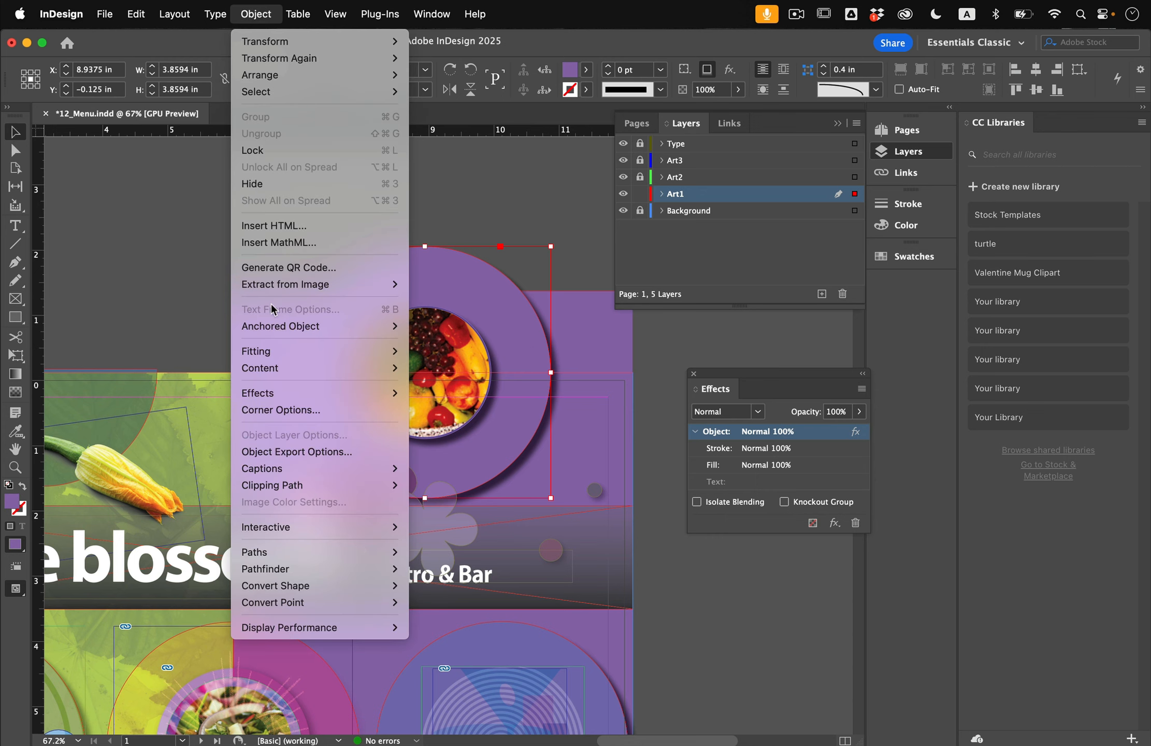
mouse_move(278, 393)
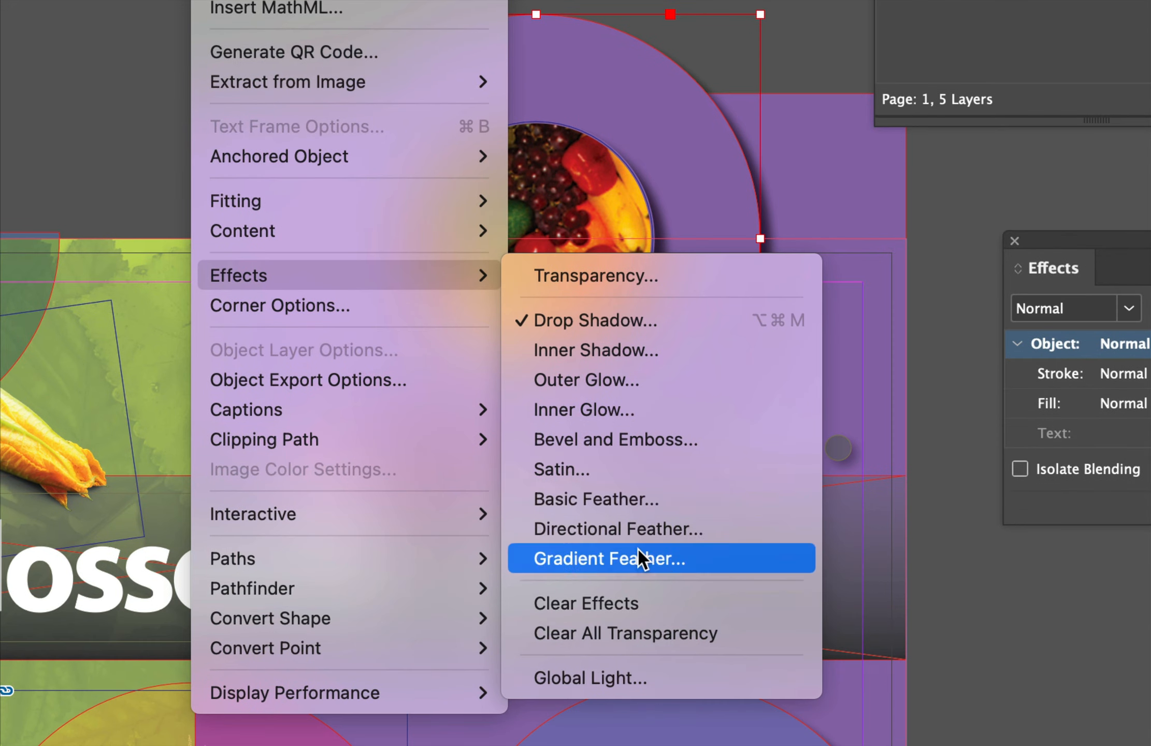
click(642, 616)
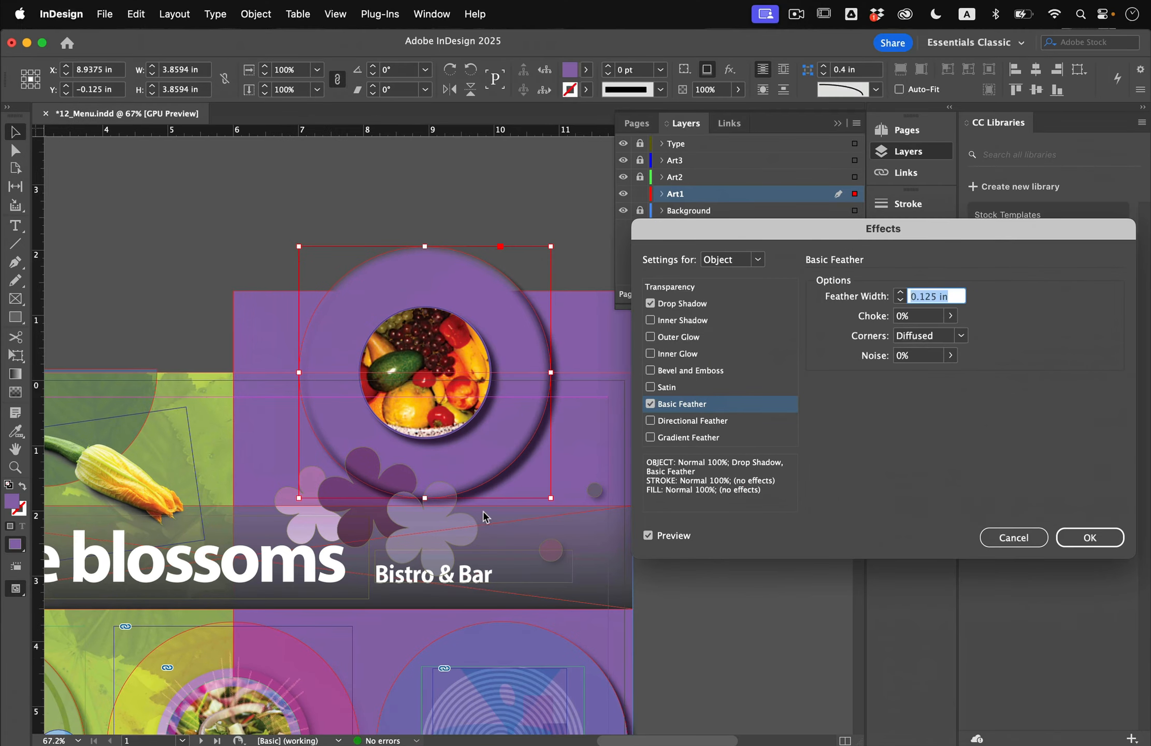
drag(785, 230, 722, 225)
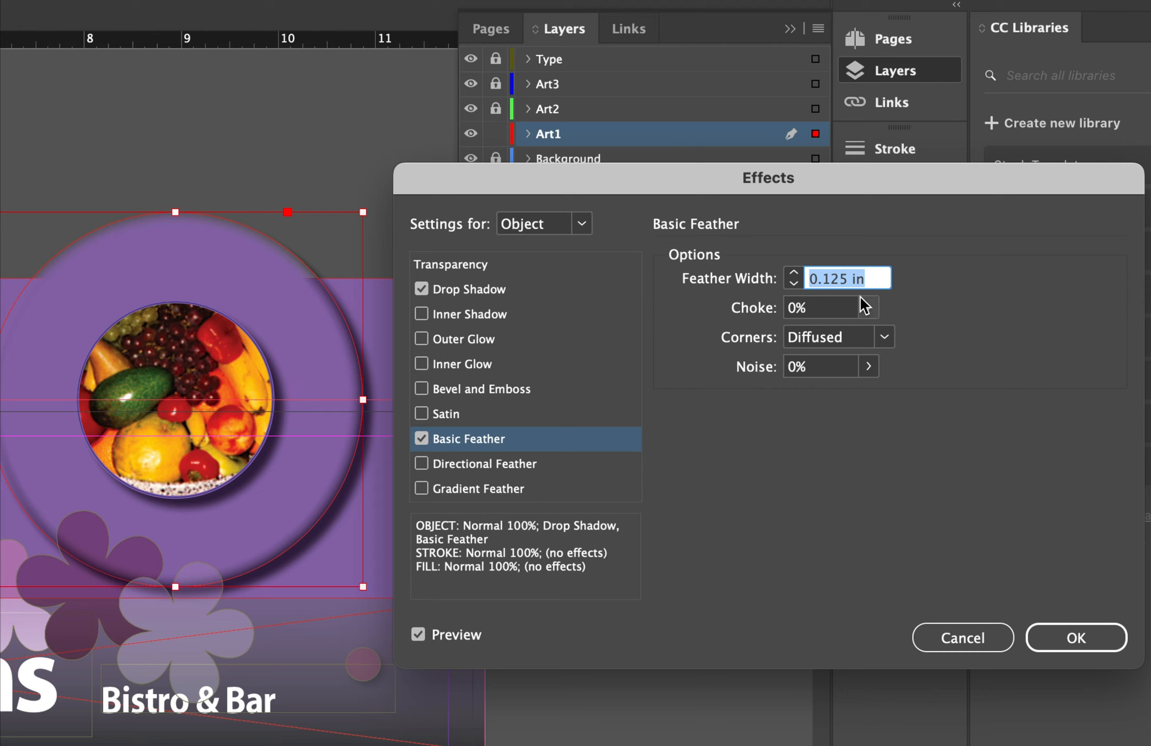
- Give the circle's Basic Feather a width of 0.3125 in, 10% choke and 10% noise, and apply it
click(794, 273)
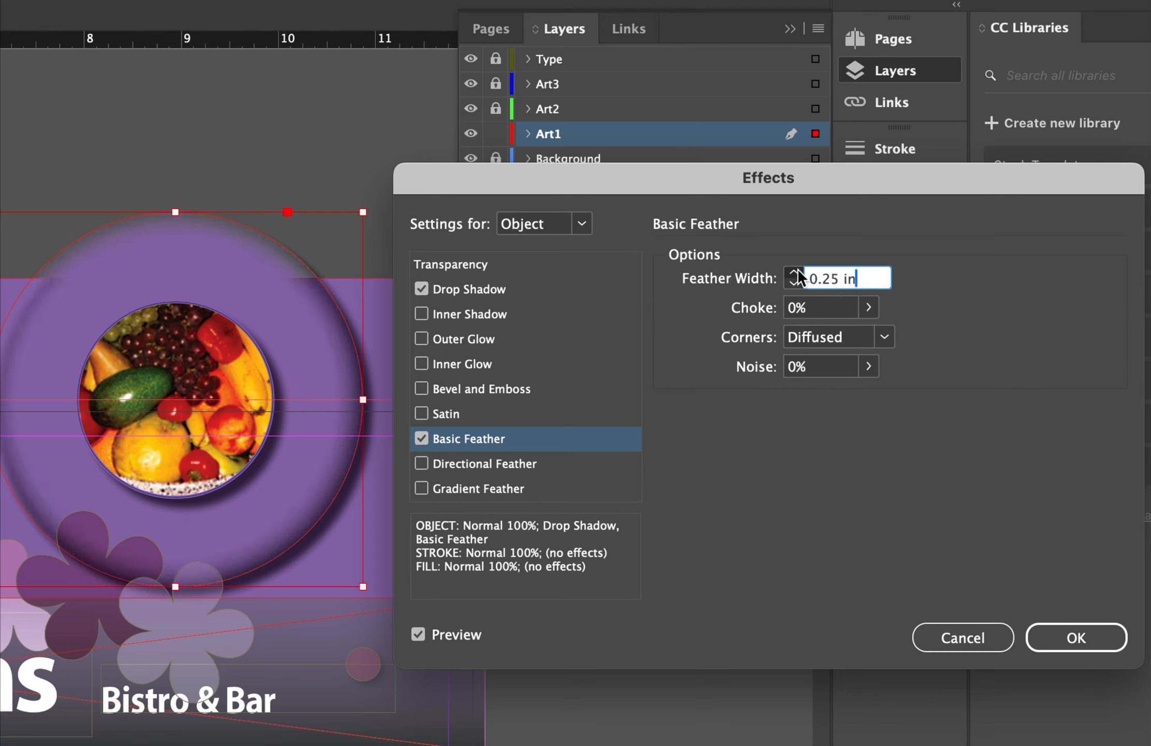
click(794, 273)
click(795, 282)
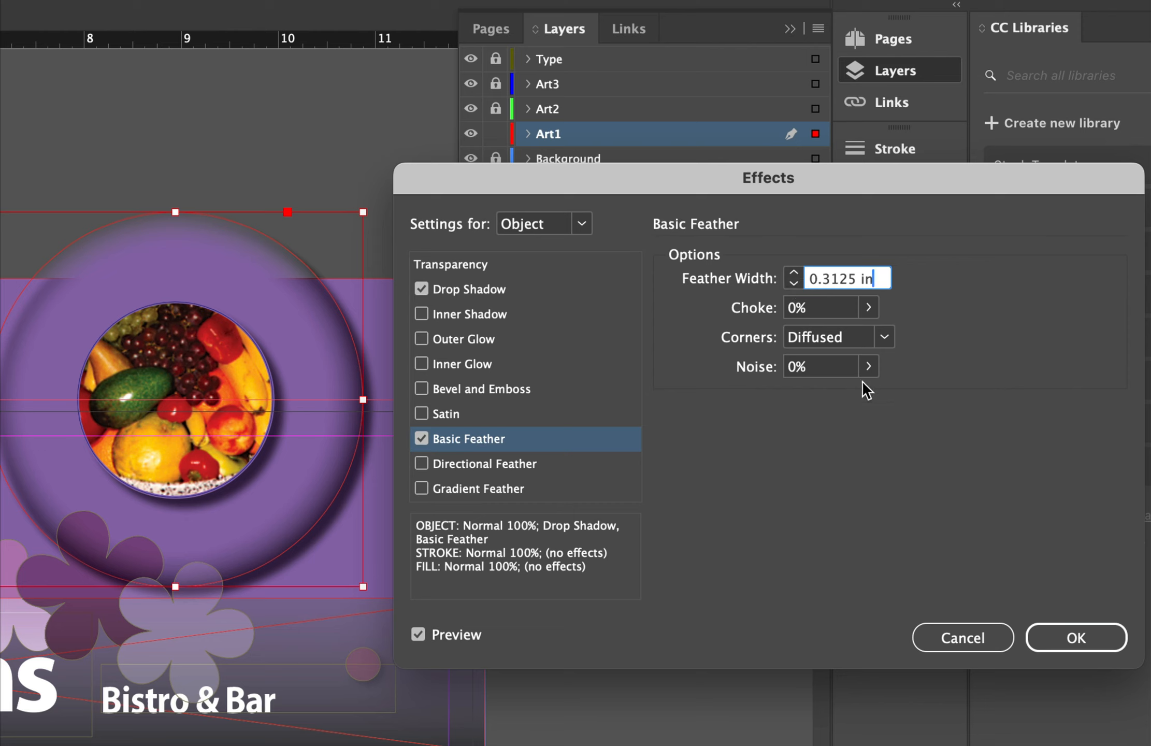
click(825, 309)
triple_click(825, 308)
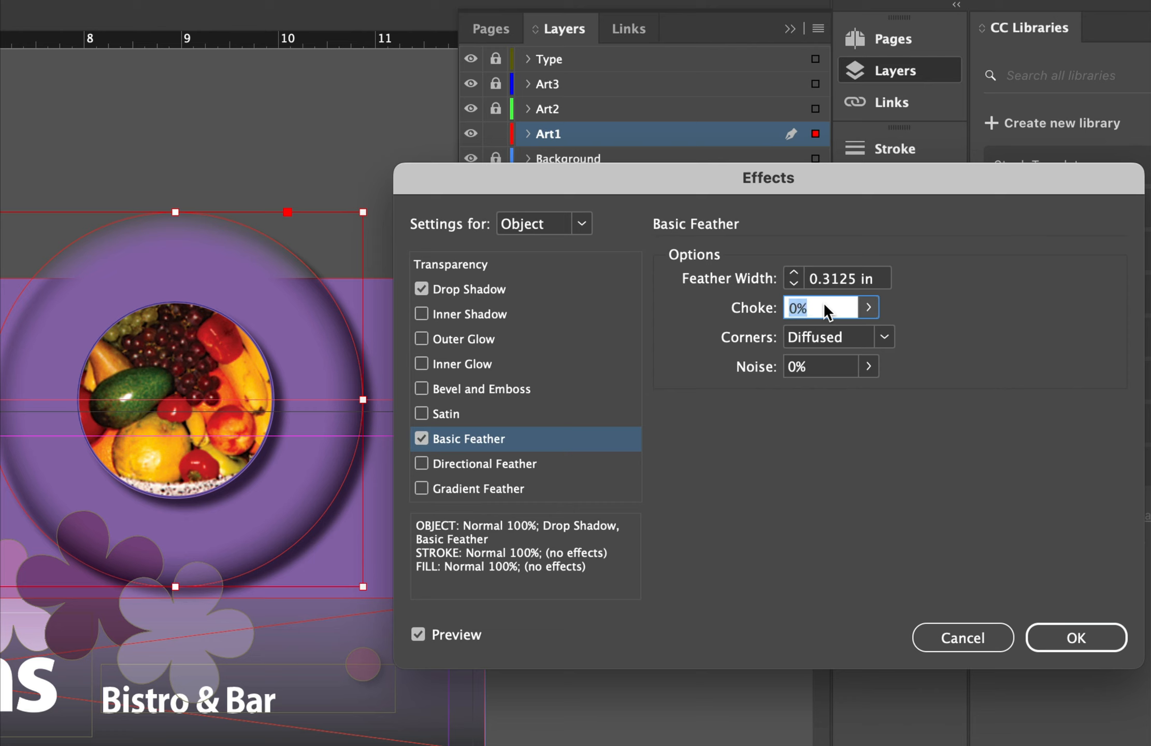
text(10)
click(827, 370)
text(10)
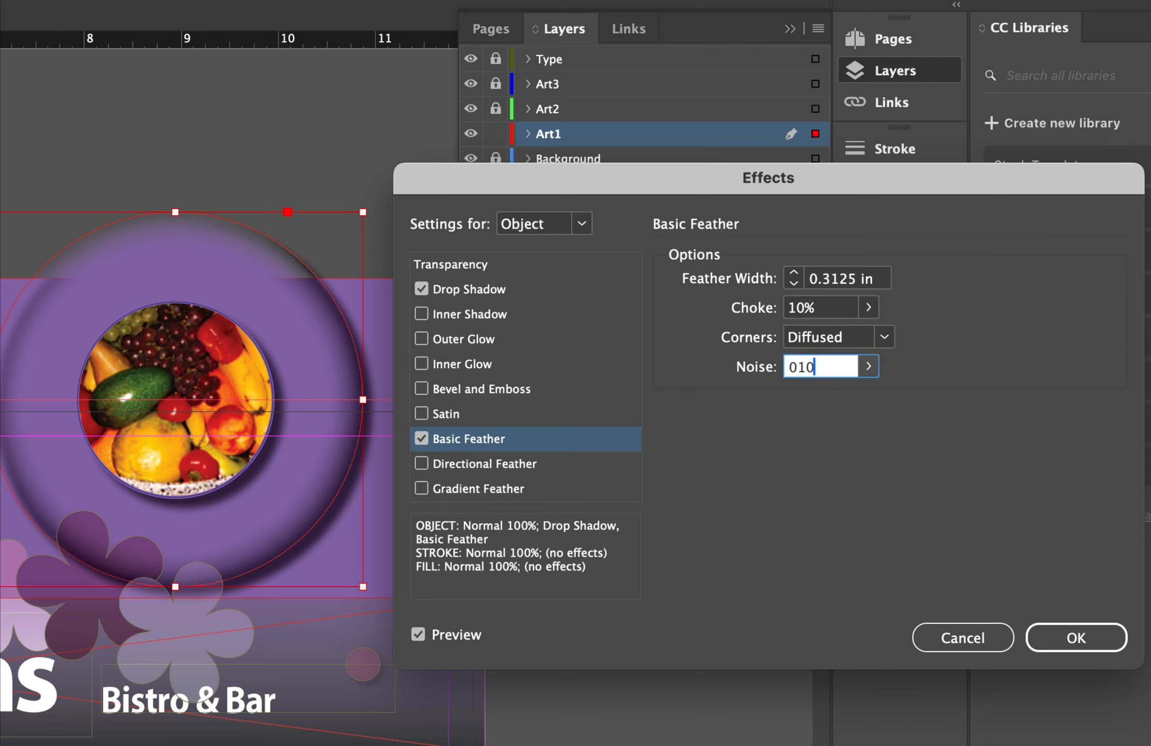
click(831, 306)
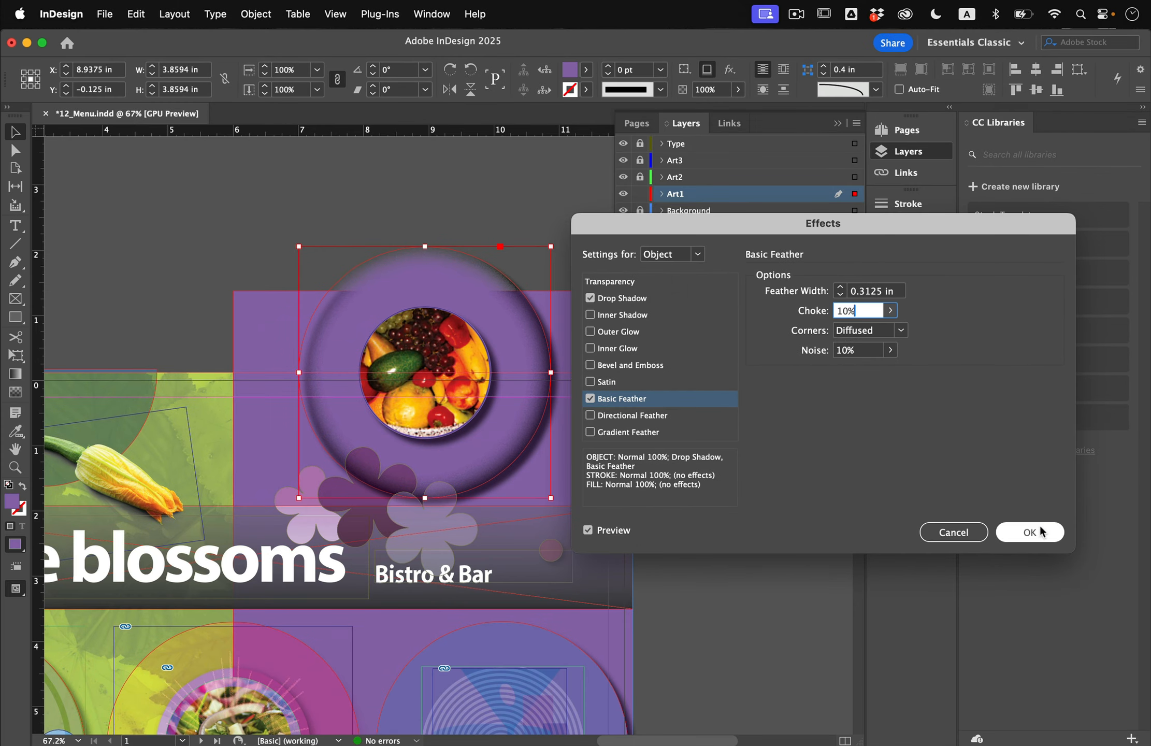
click(1078, 639)
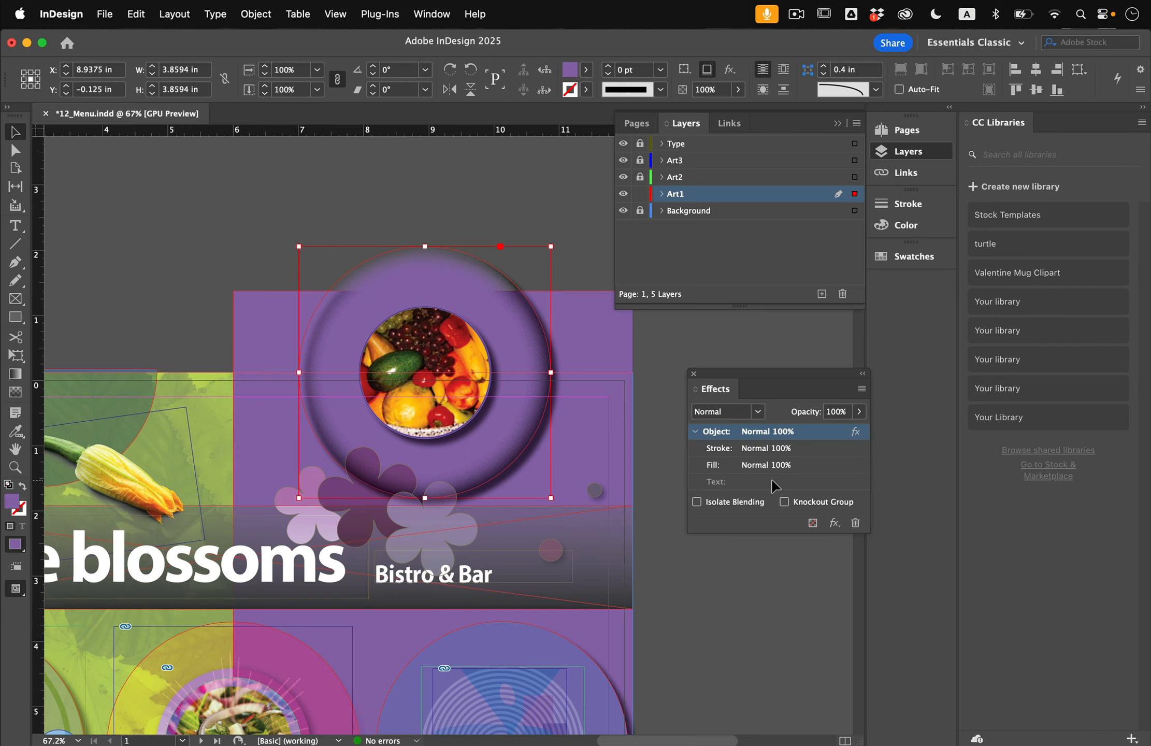
- Apply a linear Gradient Feather with reversed gradient stops to the tall purple rectangle on the Art1 layer
scroll(775, 486, down, 5)
scroll(775, 486, left, 5)
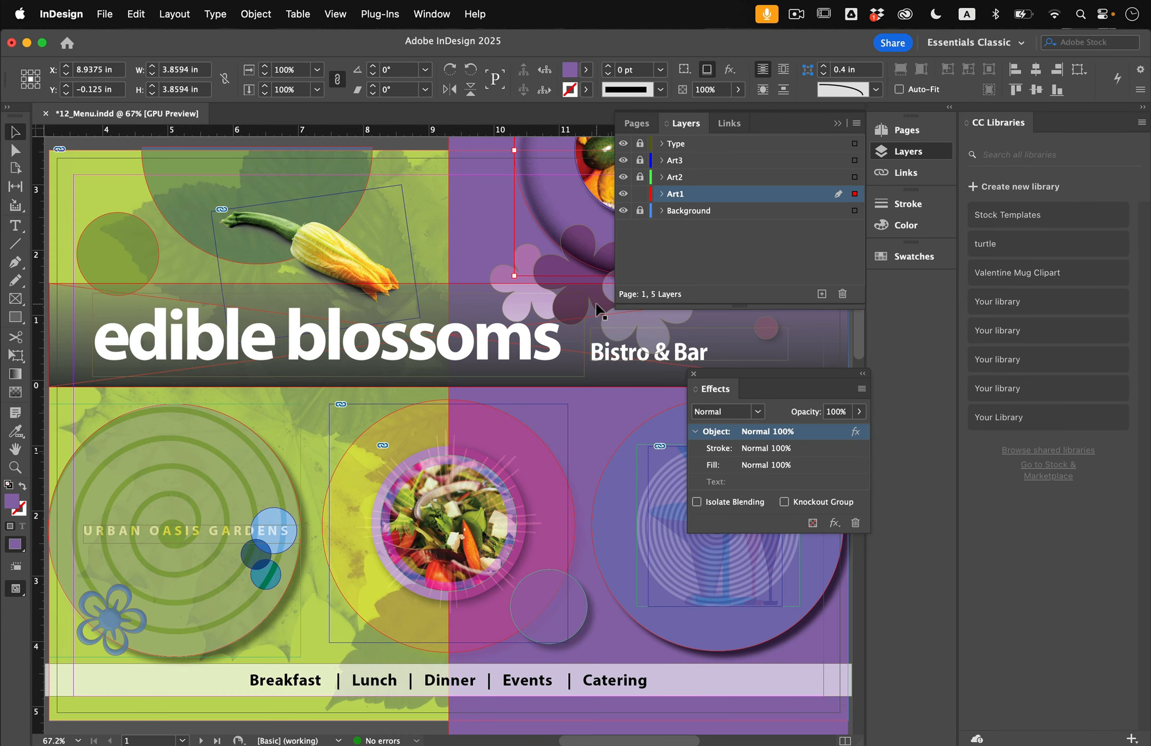
click(465, 229)
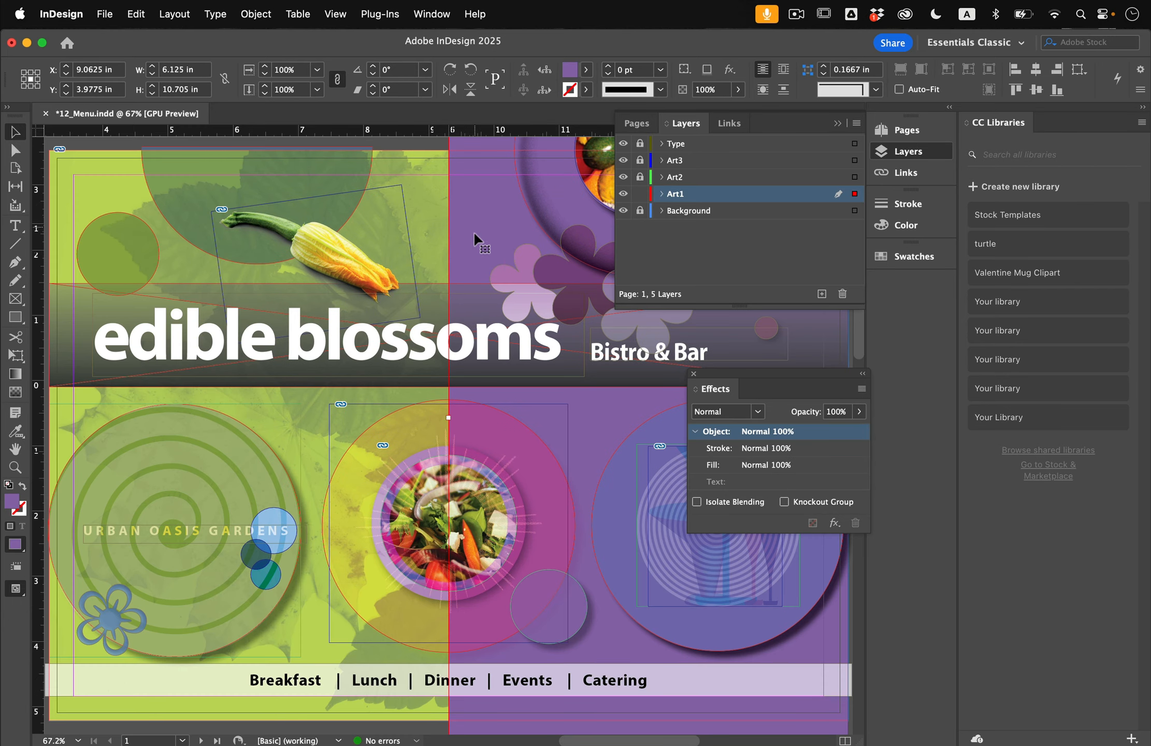
scroll(468, 251, right, 5)
scroll(468, 251, up, 1)
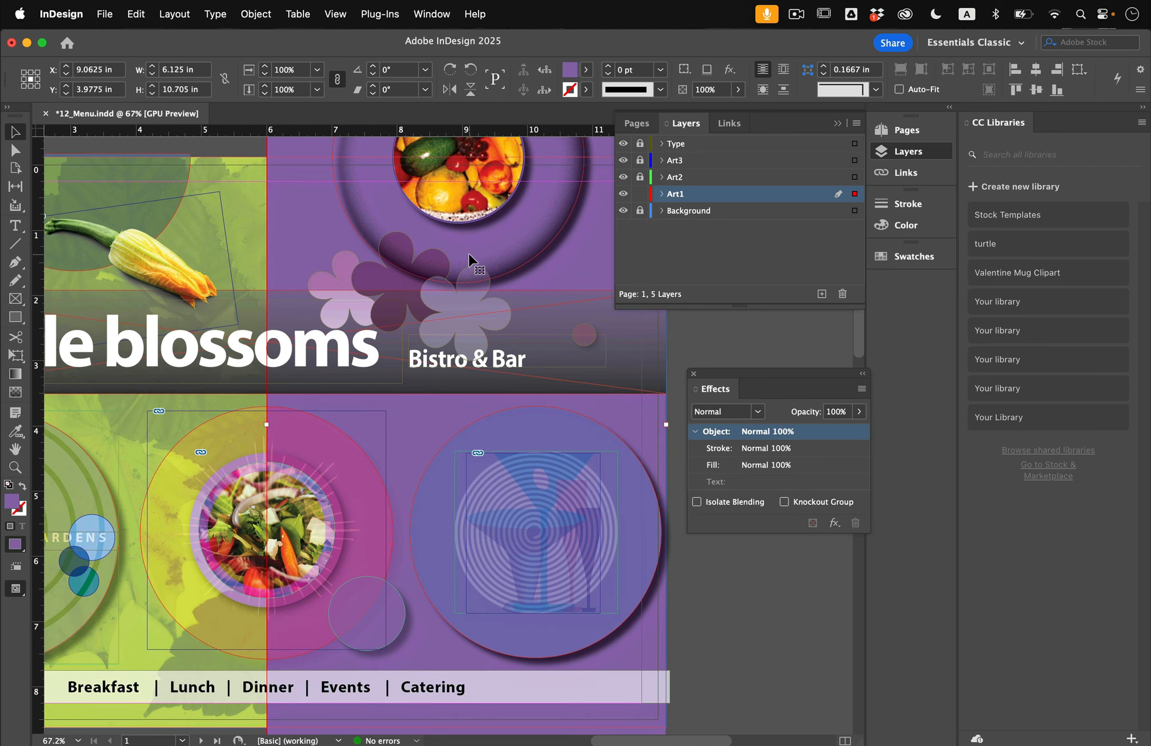
scroll(468, 255, down, 2)
scroll(469, 255, right, 2)
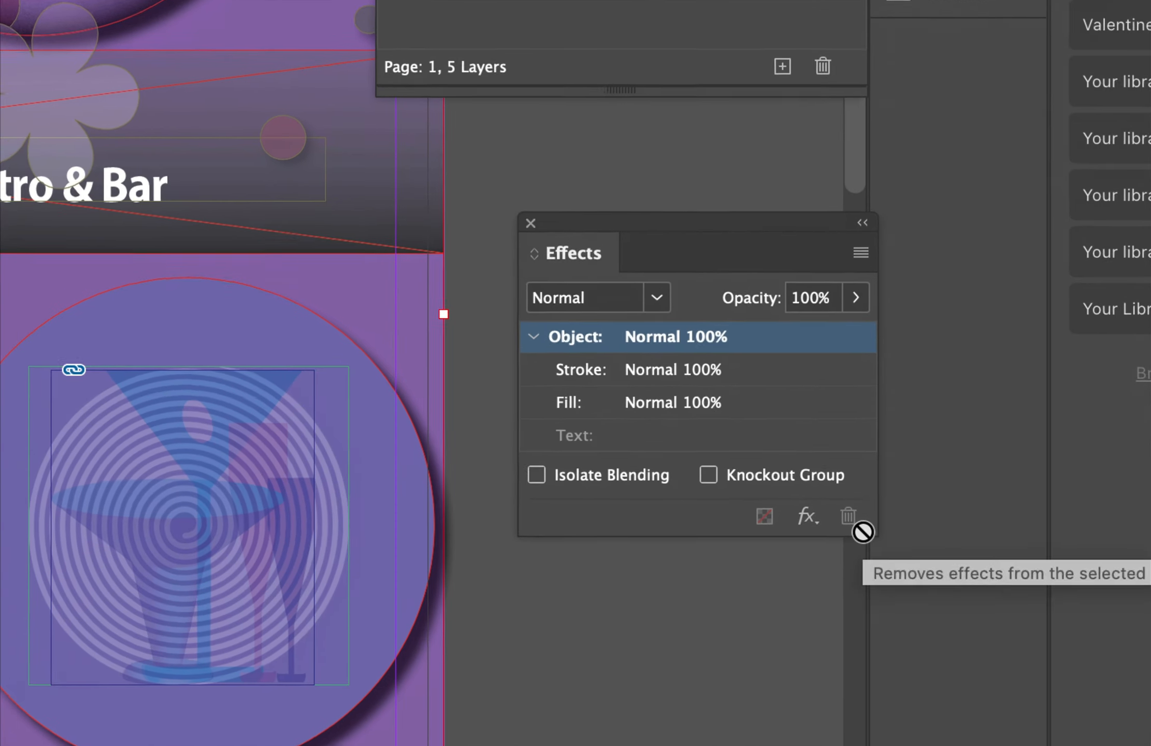
click(808, 516)
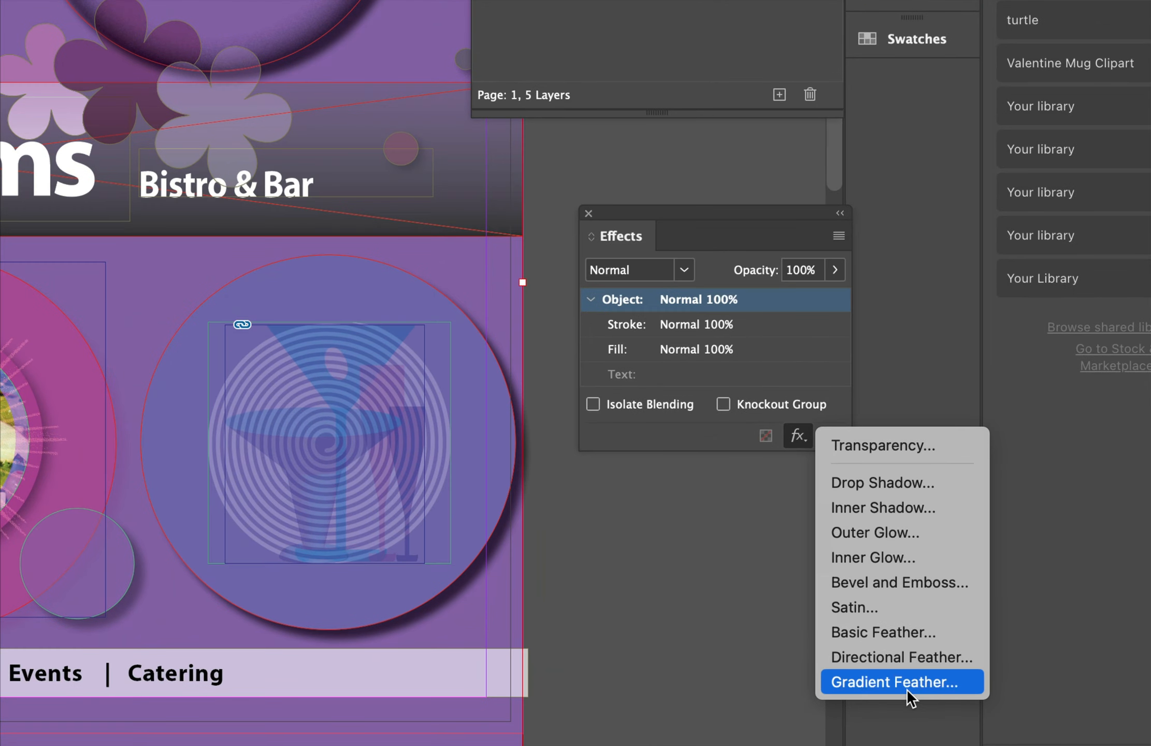
click(907, 689)
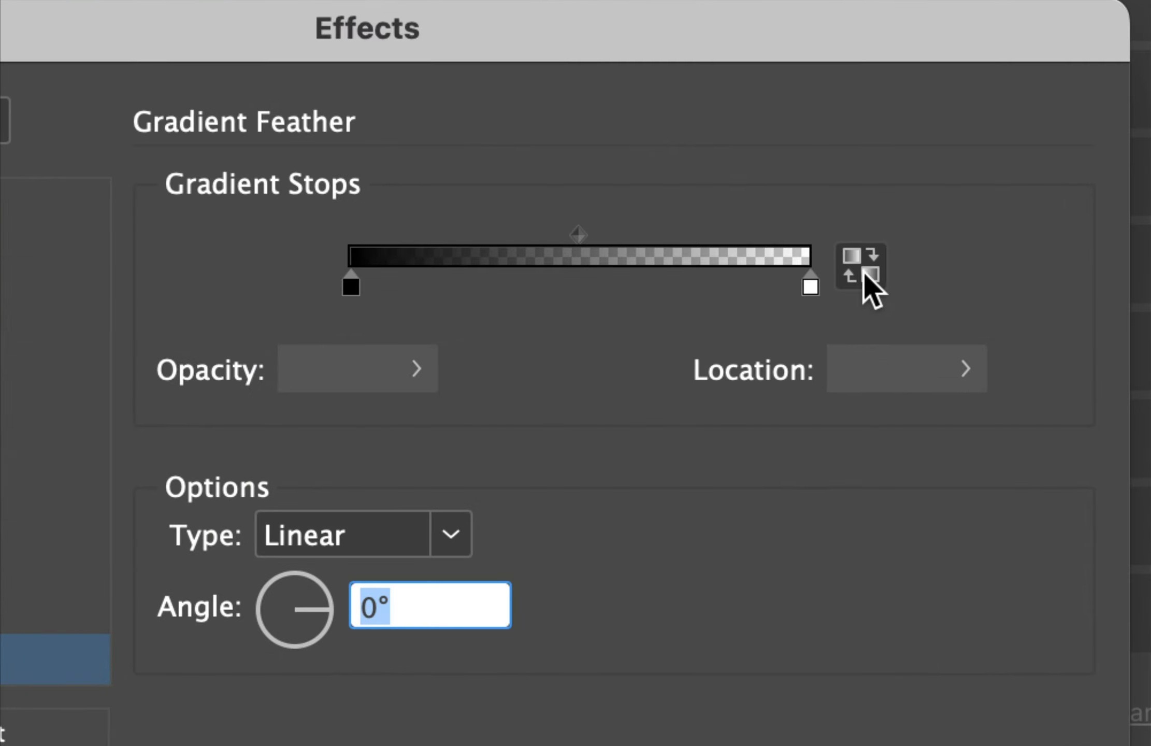
click(861, 267)
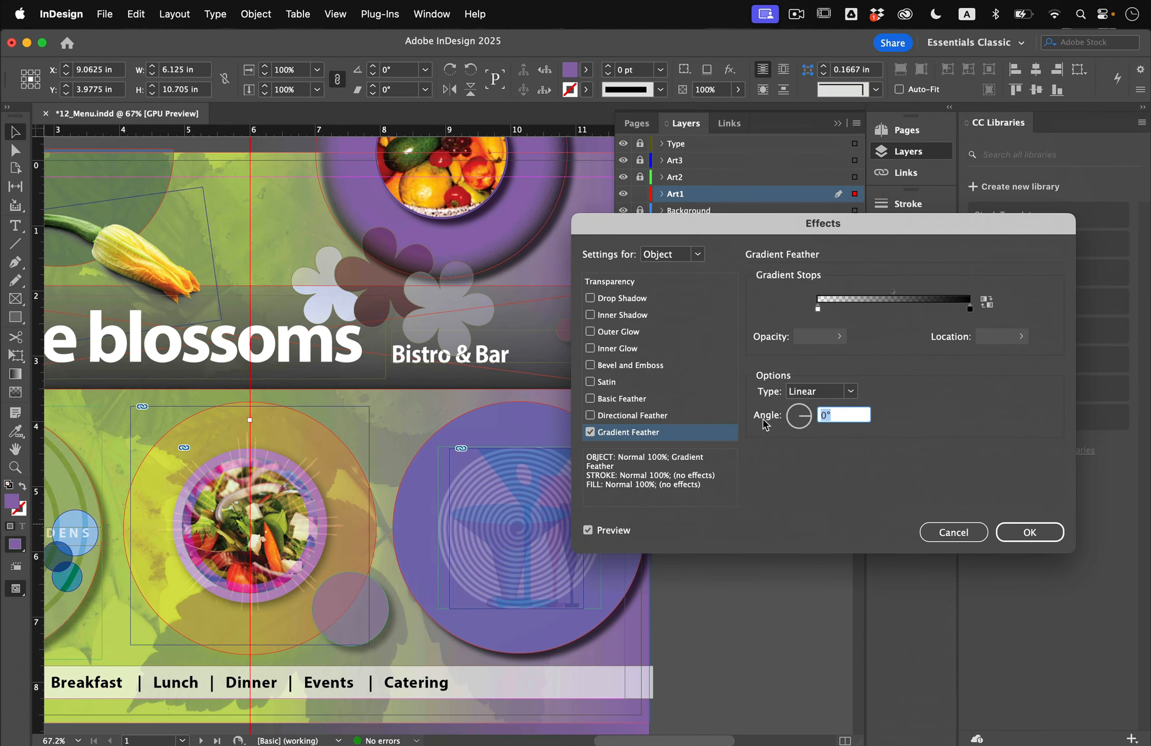
click(1041, 533)
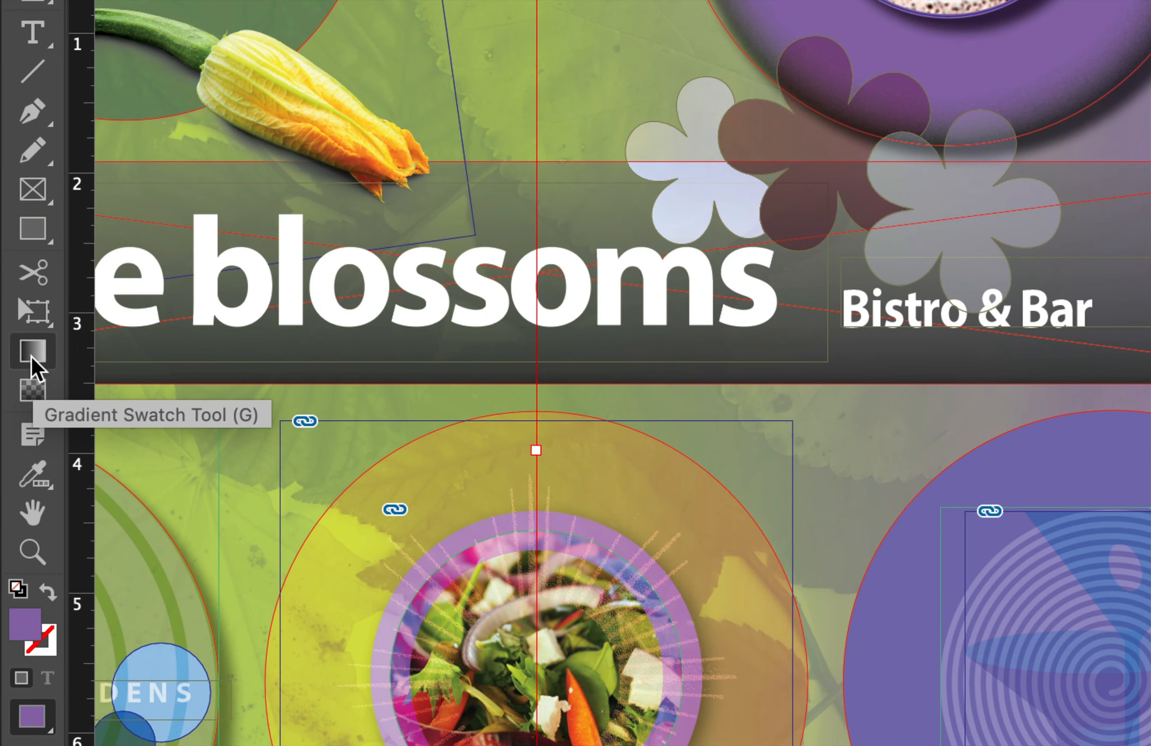
- Try several directions with the Gradient Feather tool on the purple rectangle, ending with a diagonal fade from lower left to upper right
click(33, 391)
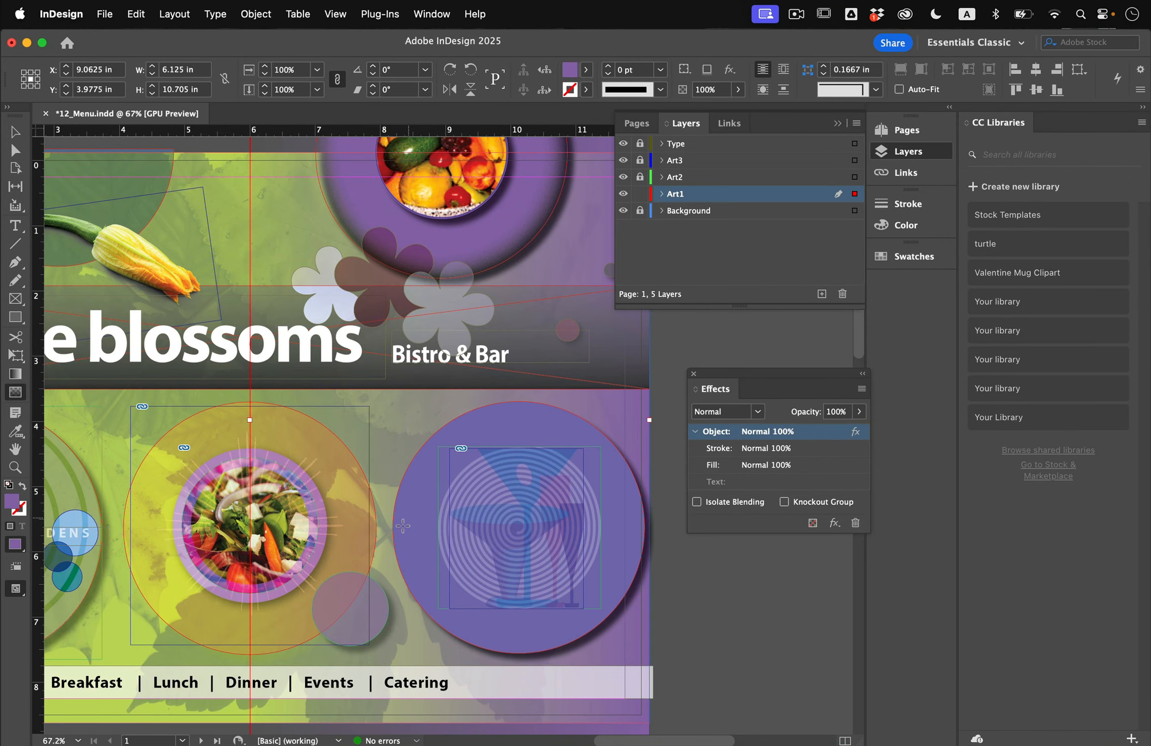
drag(386, 295, 386, 485)
drag(374, 389, 416, 448)
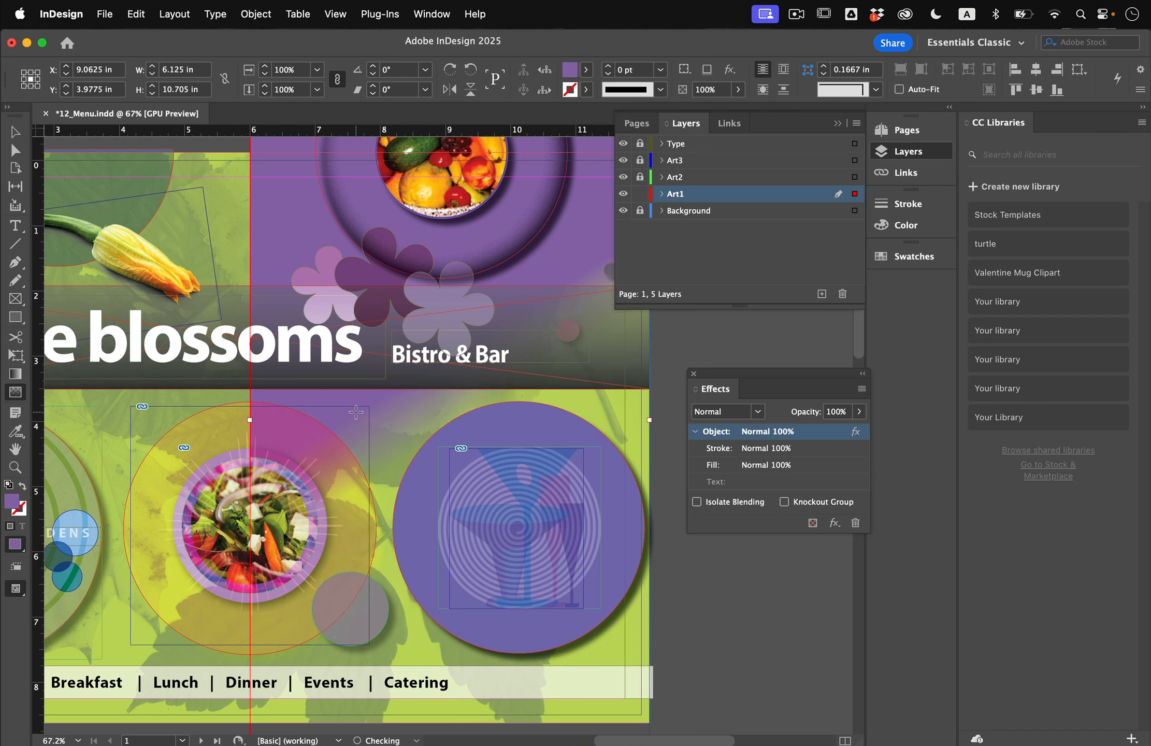
scroll(492, 538, down, 1)
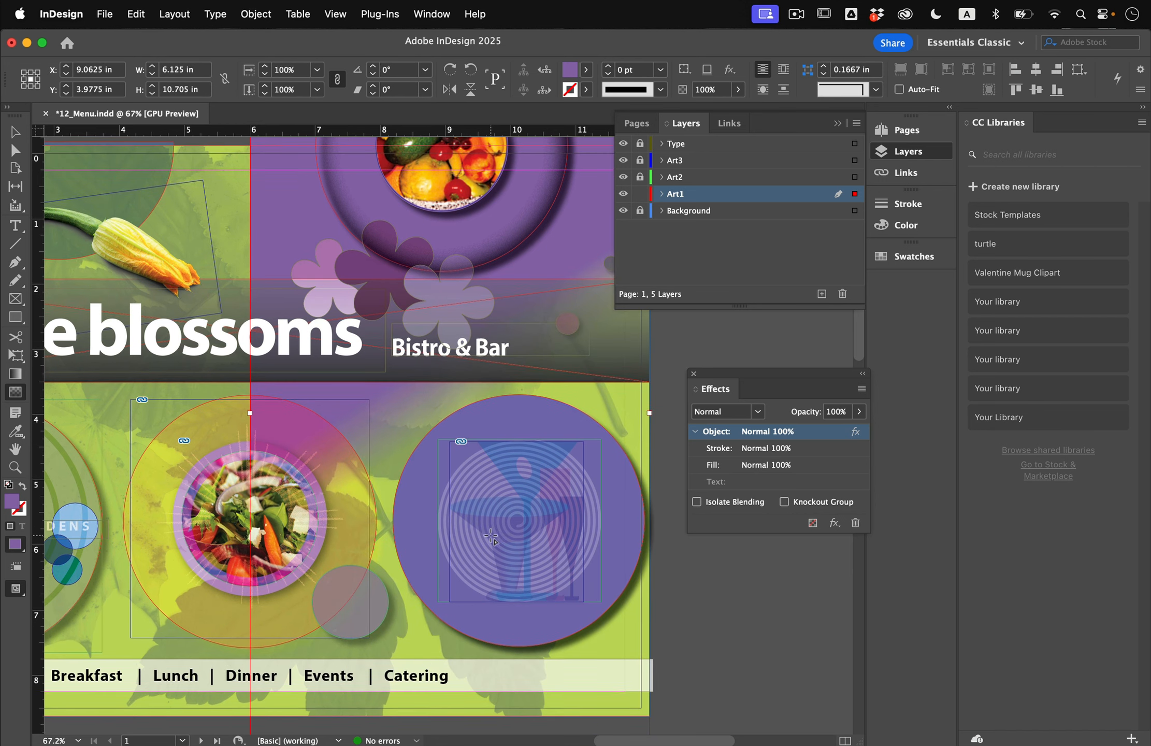
scroll(368, 667, down, 2)
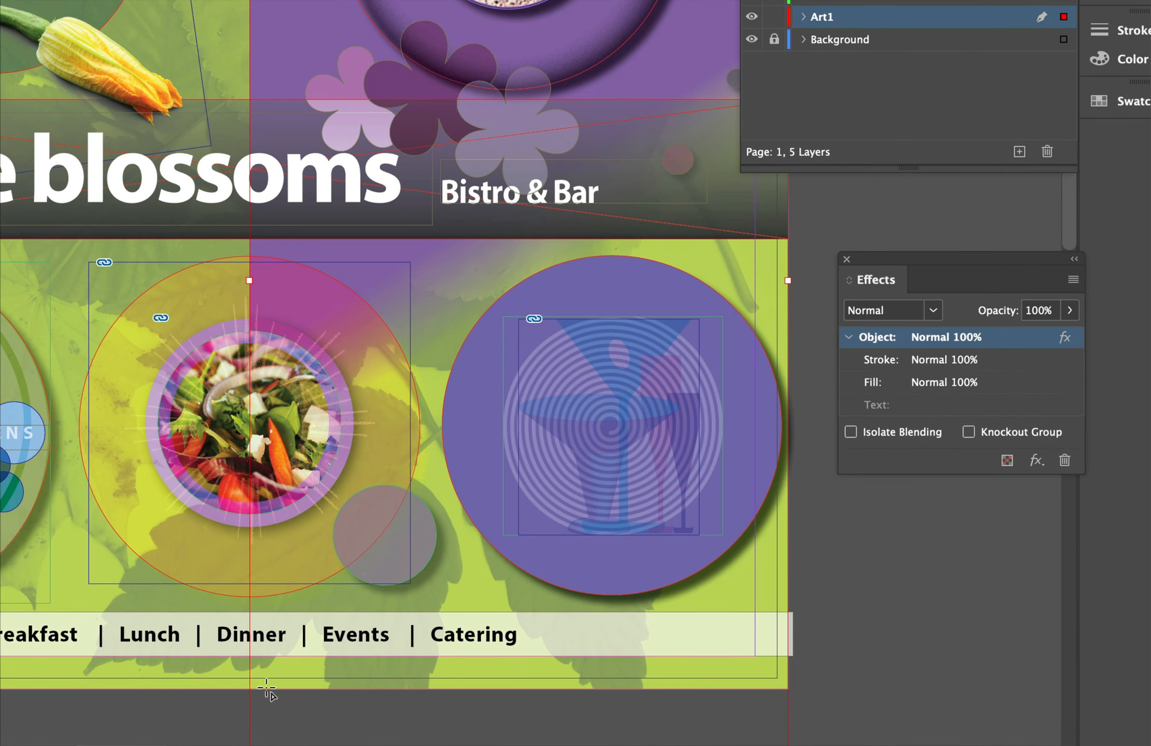
drag(257, 690, 498, 256)
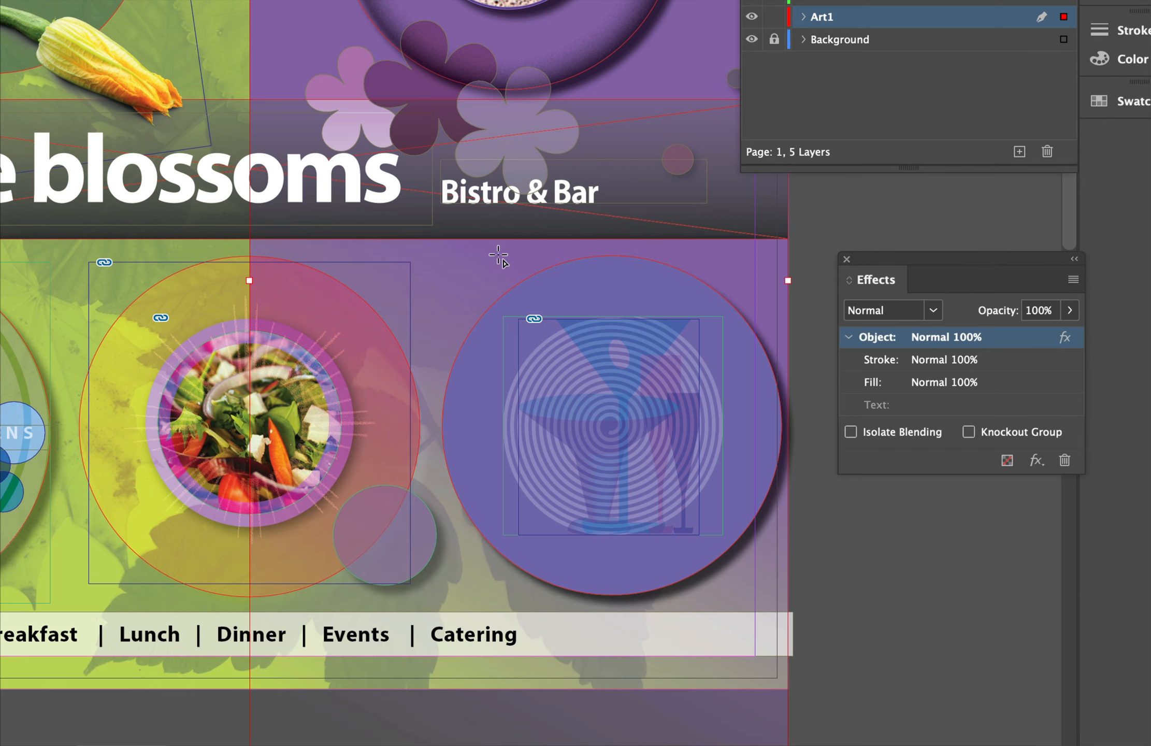
drag(387, 482, 497, 242)
drag(310, 632, 532, 139)
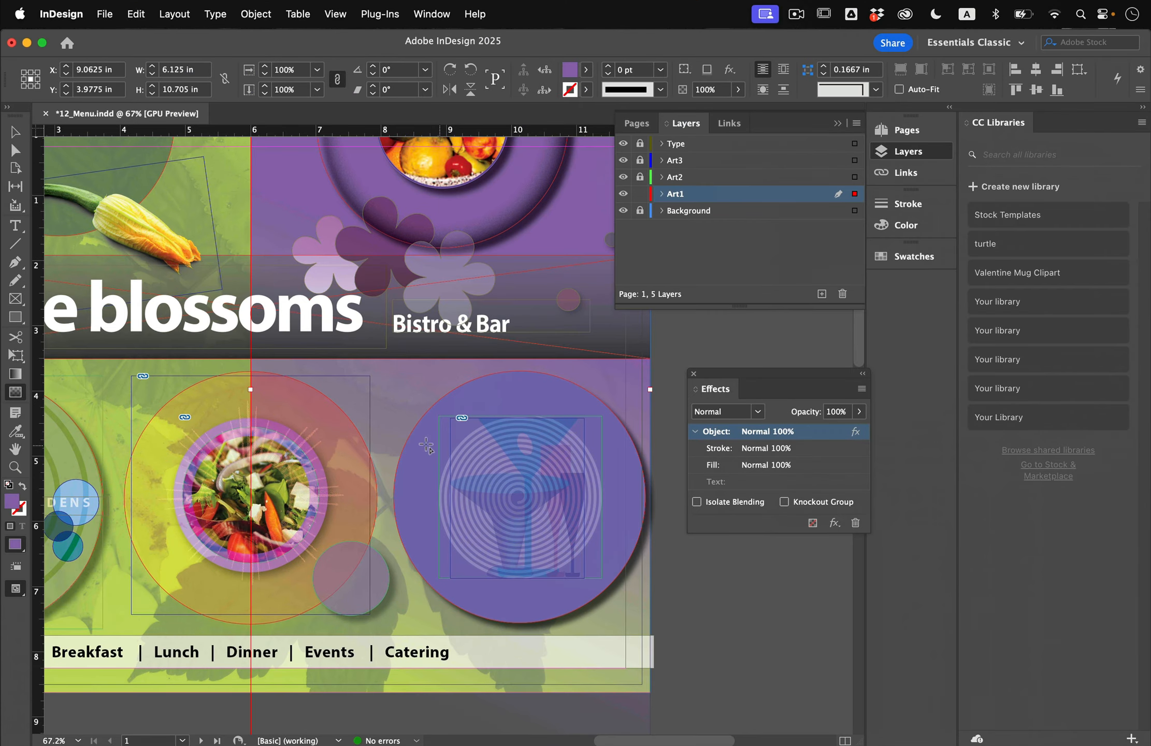
- Lock the Art1 layer, then unlock and activate the Type layer
scroll(297, 384, left, 4)
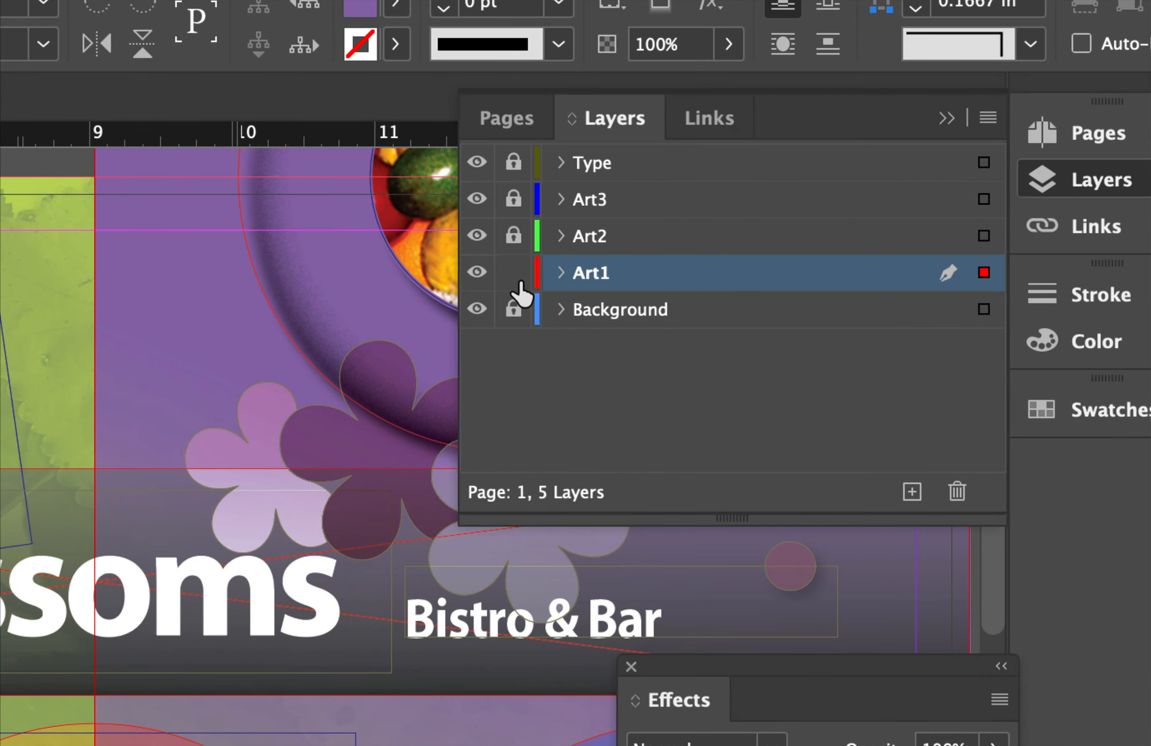
click(514, 273)
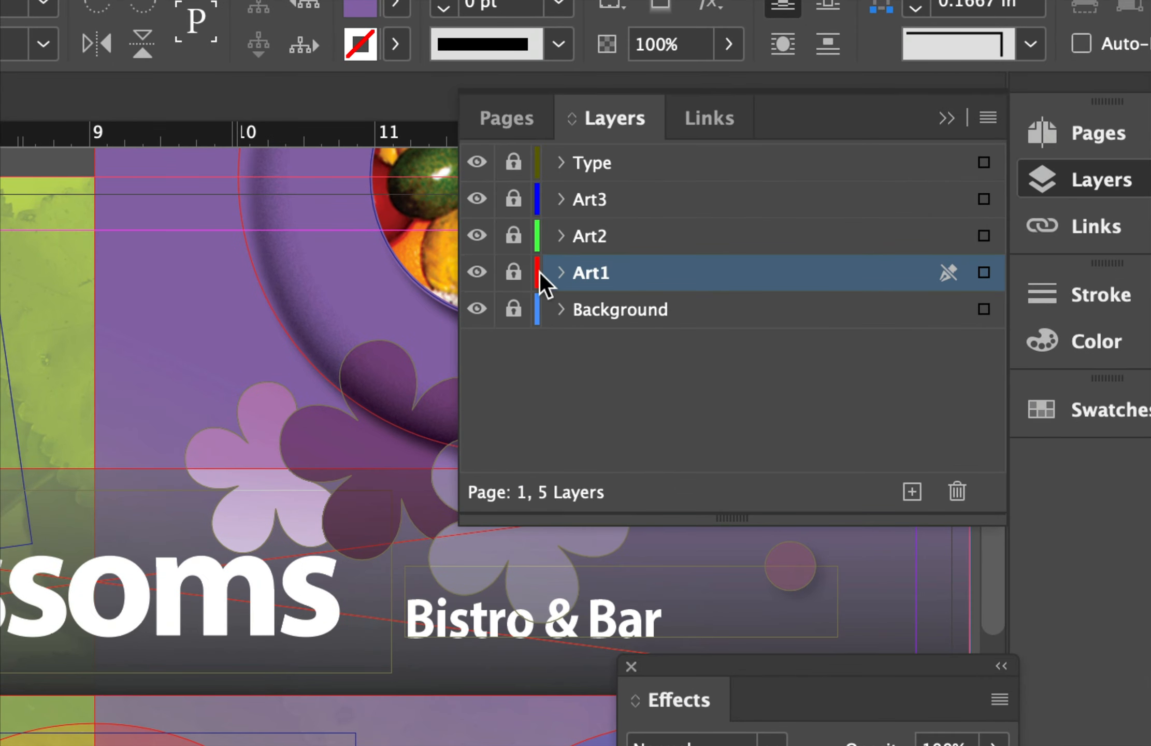
click(515, 163)
click(596, 166)
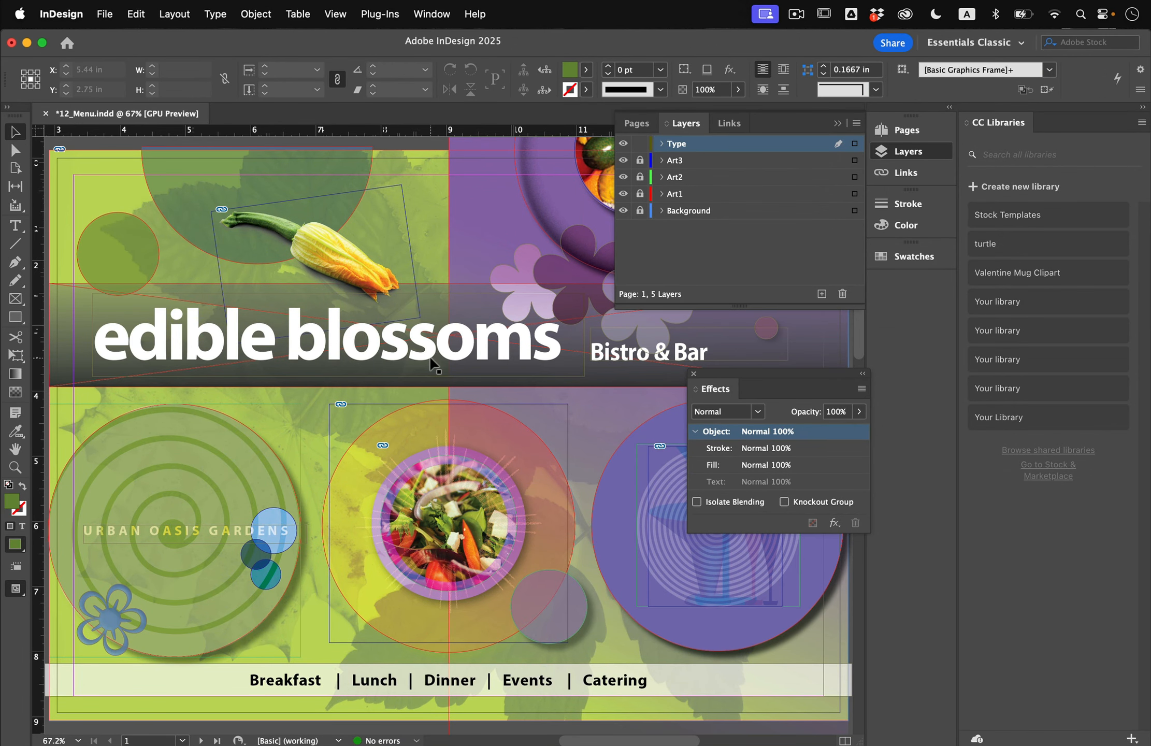
- Add a Drop Shadow effect with 85% opacity to the "edible blossoms" title frame
click(460, 343)
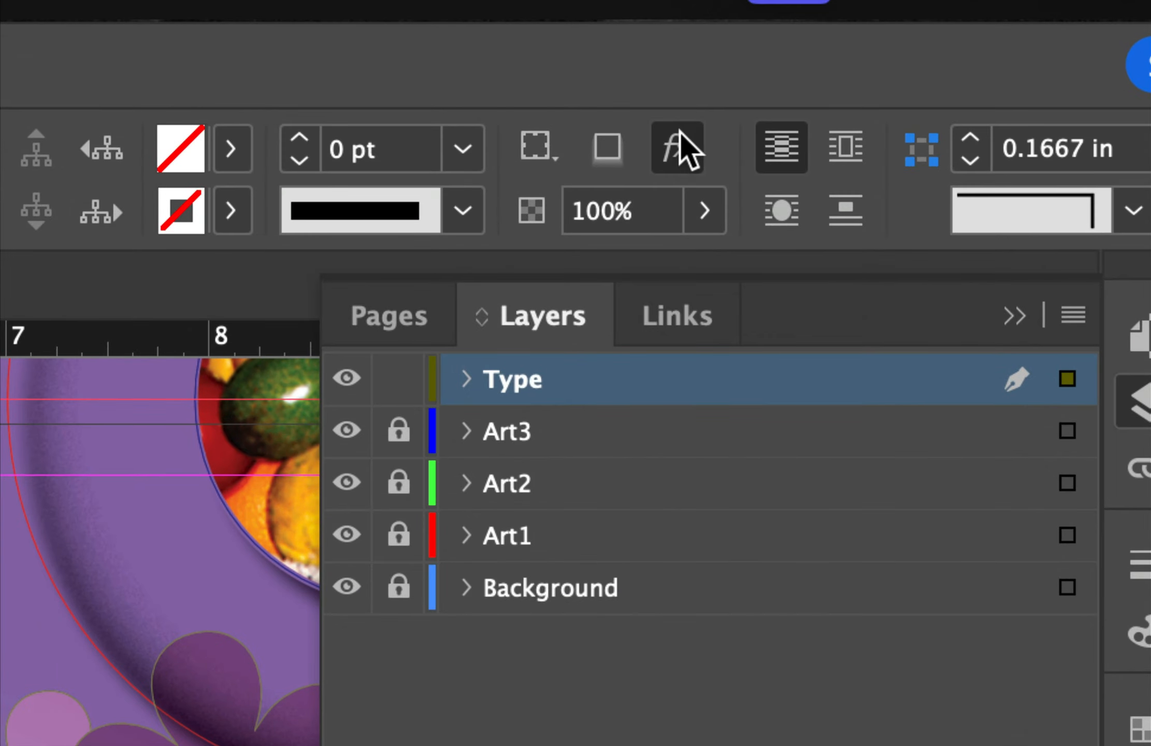
click(730, 68)
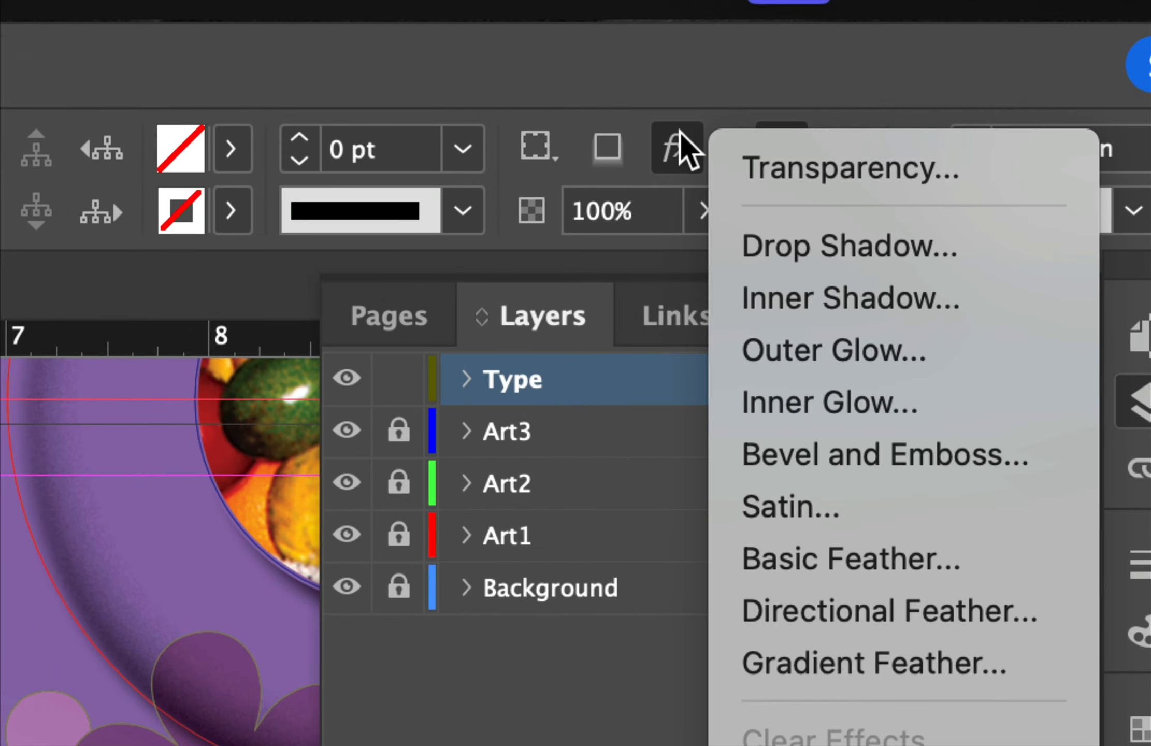
click(765, 251)
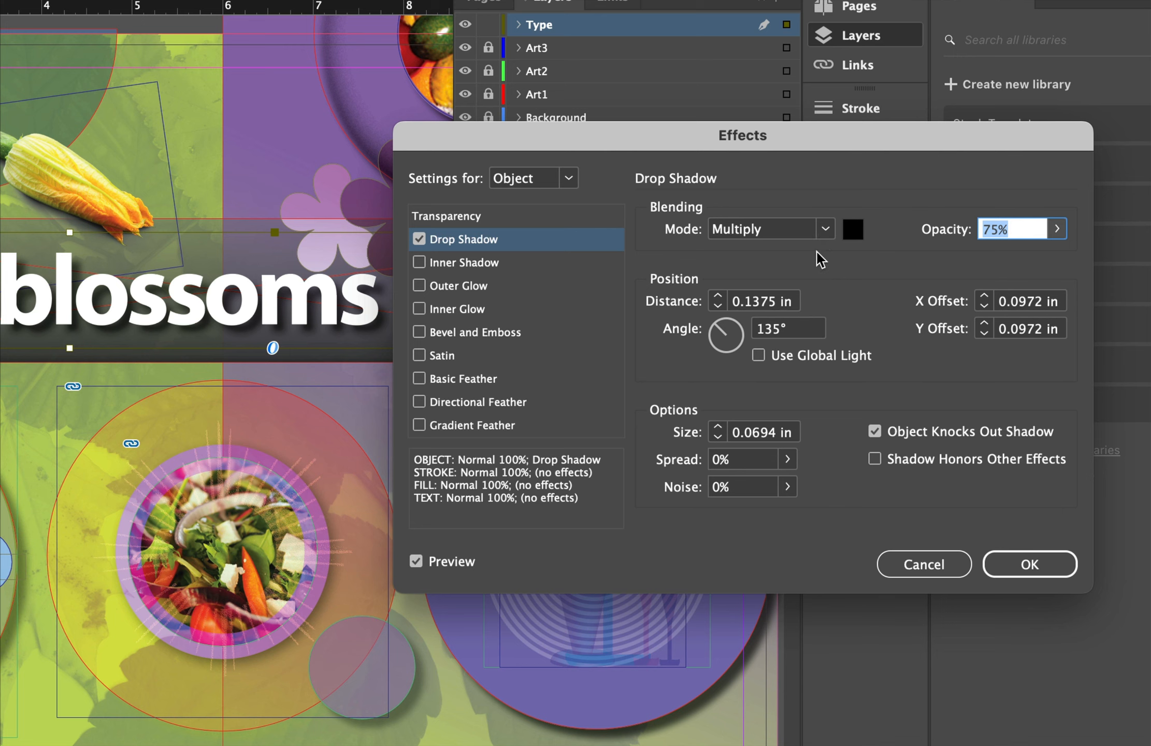
text(85)
- Set the title's drop shadow to 0.06 in X and Y offsets and a 0.125 in size, and apply it
double_click(1028, 302)
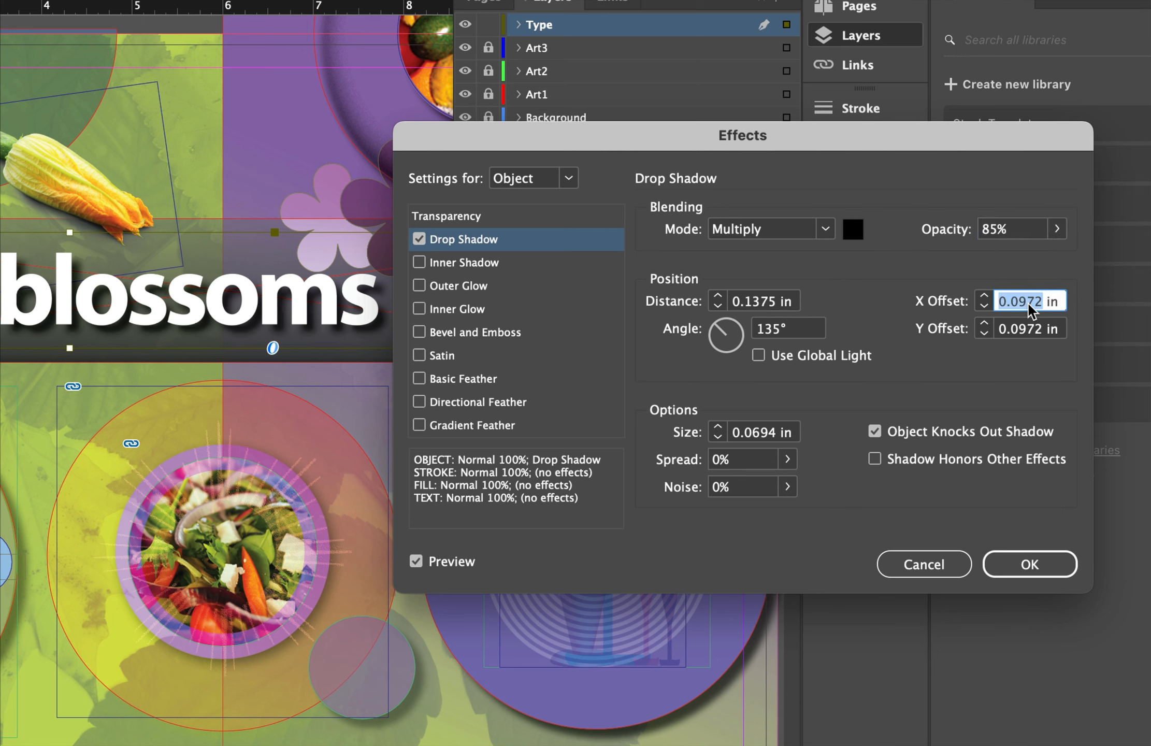
click(987, 307)
click(987, 307)
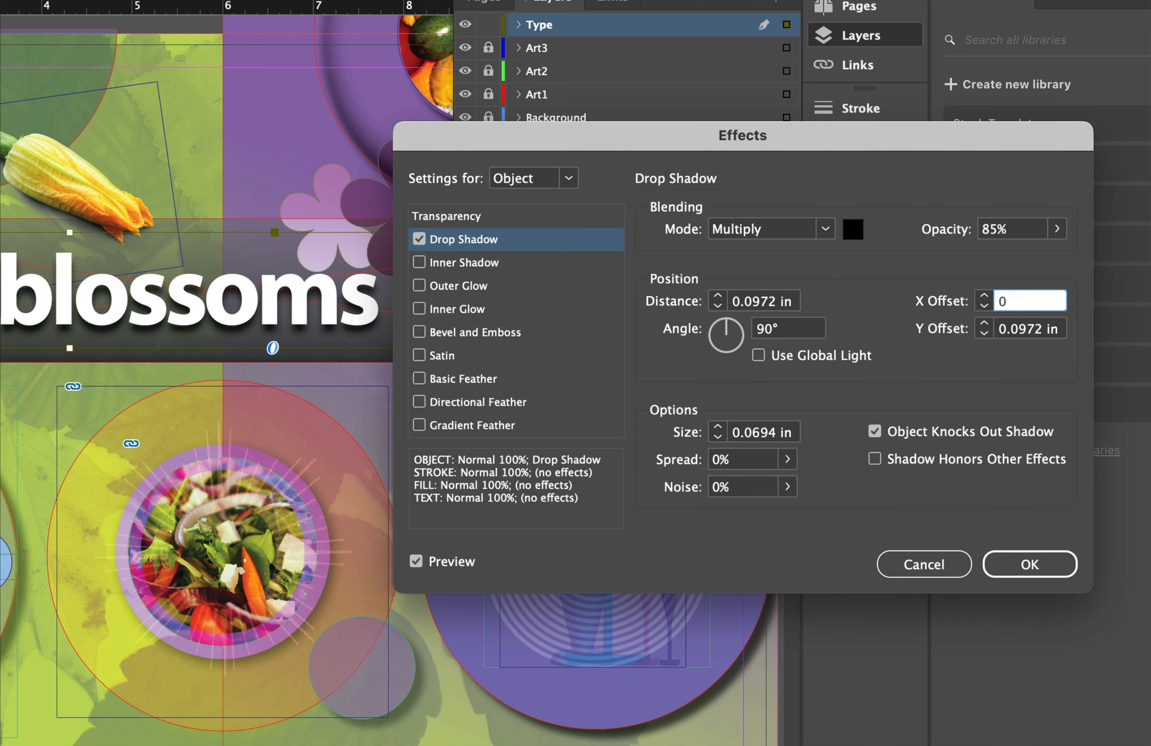
text(0.06)
double_click(1033, 329)
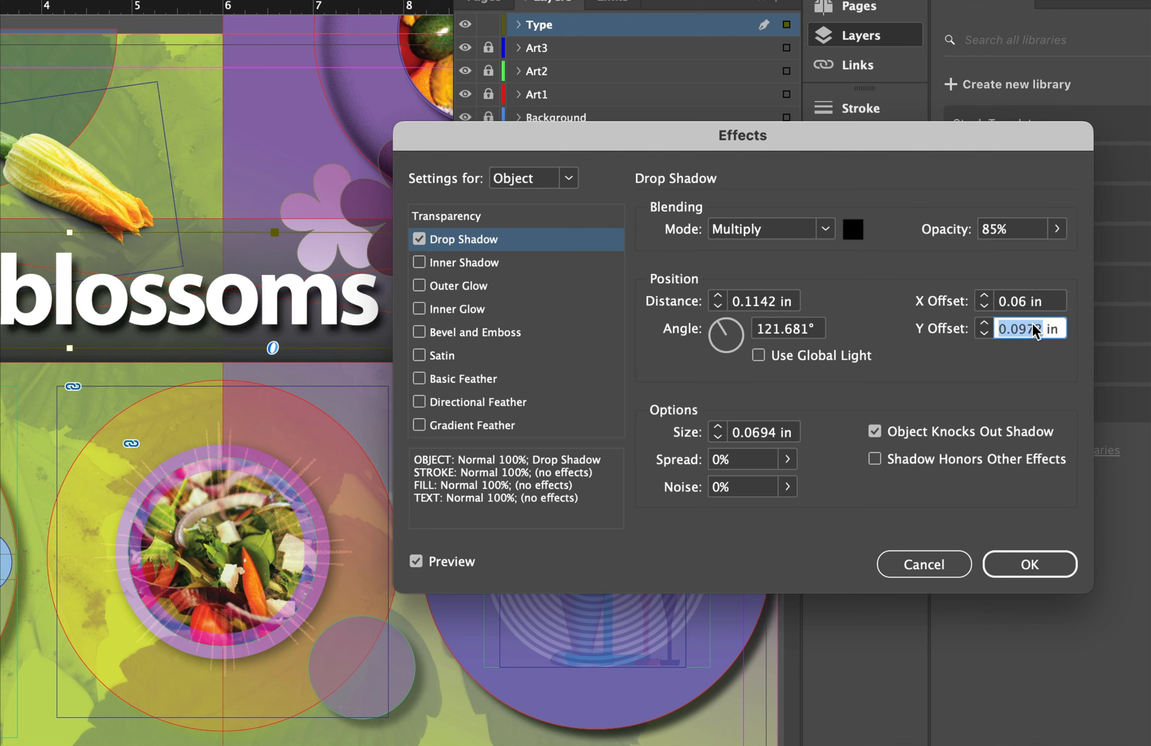
text(0.06)
click(719, 427)
click(719, 427)
click(720, 438)
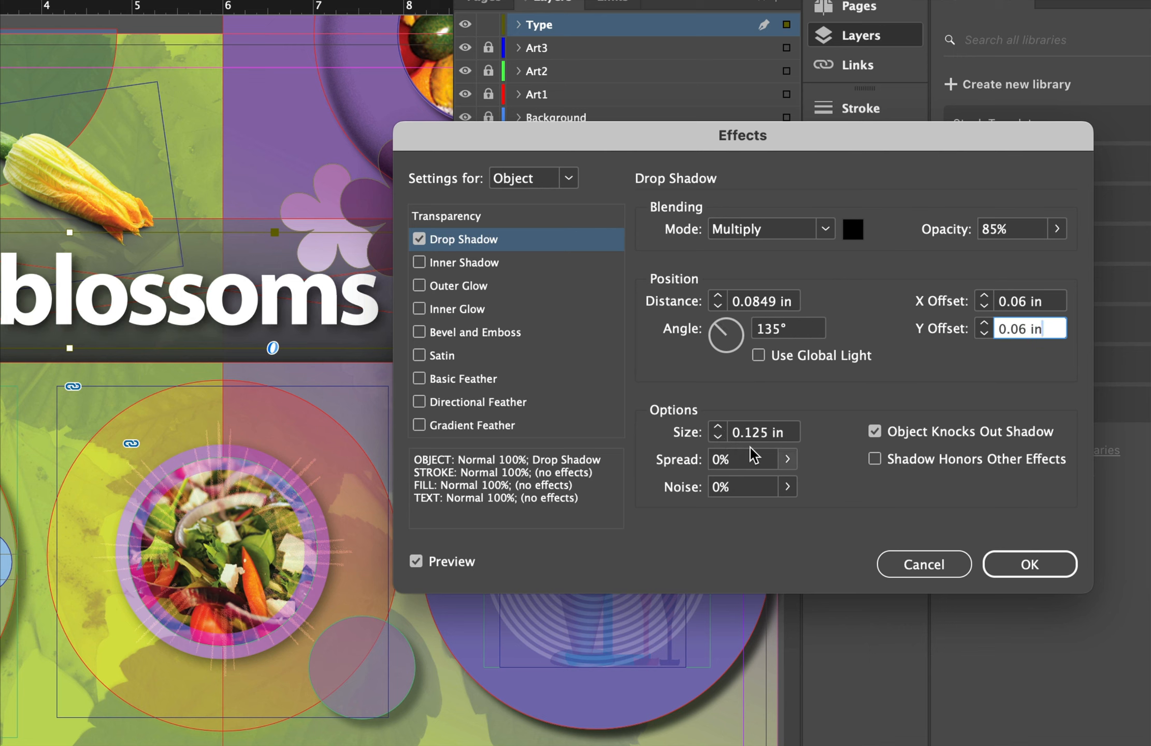
click(1039, 562)
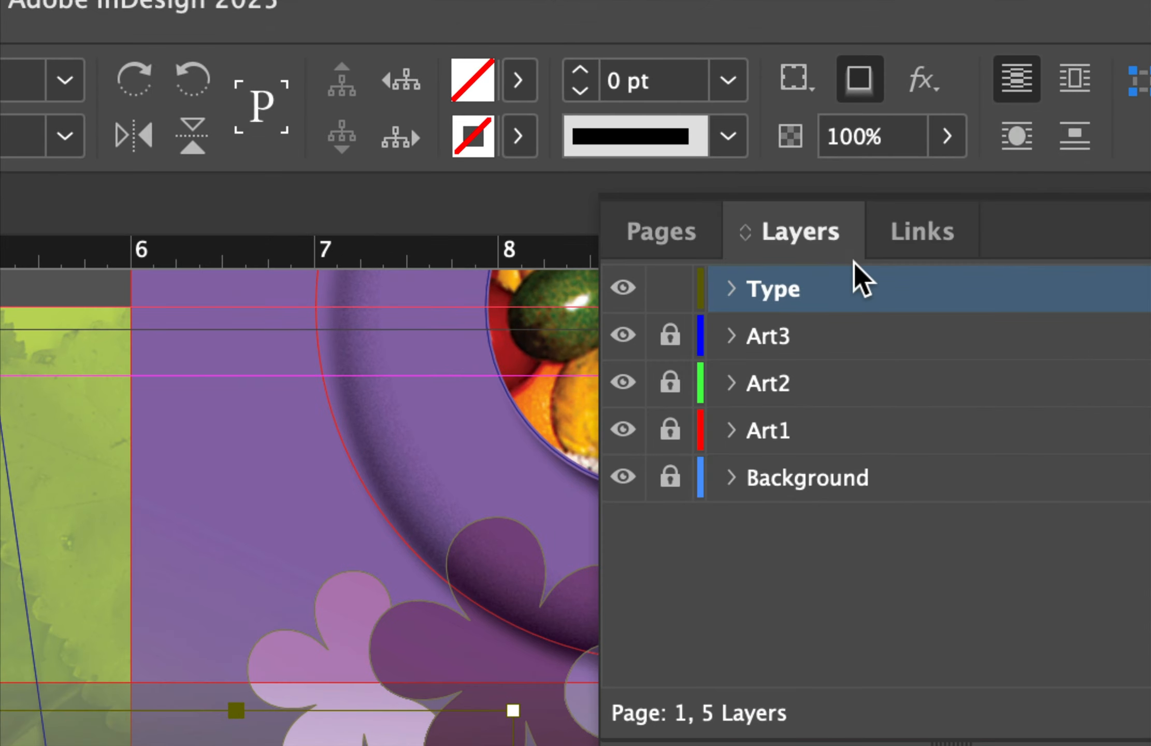
- Lock the Type layer, hide Art3, and unlock and activate the Art1 layer
click(670, 288)
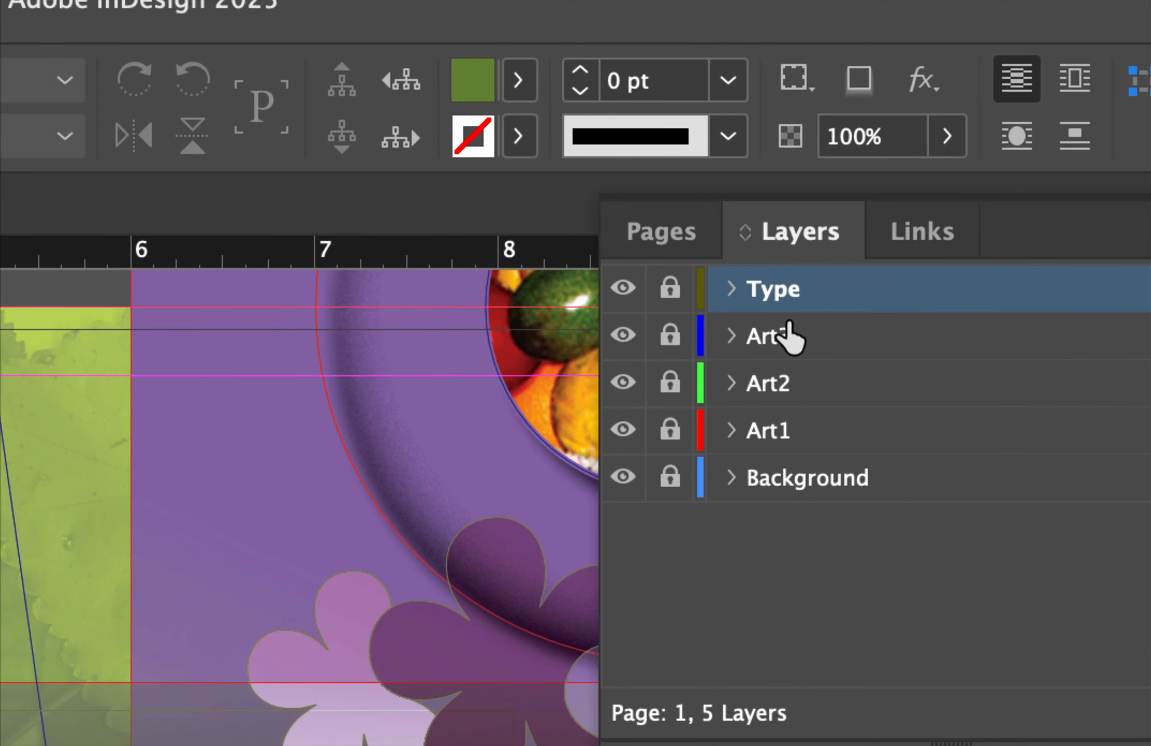
click(624, 335)
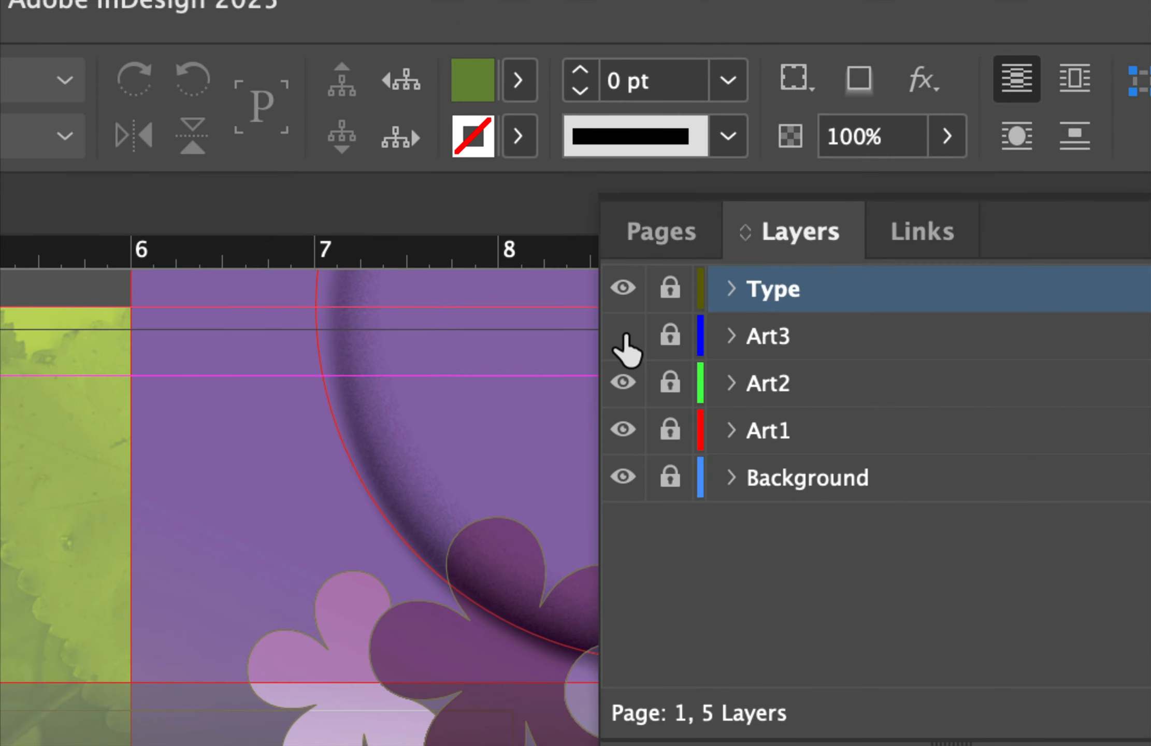
click(758, 348)
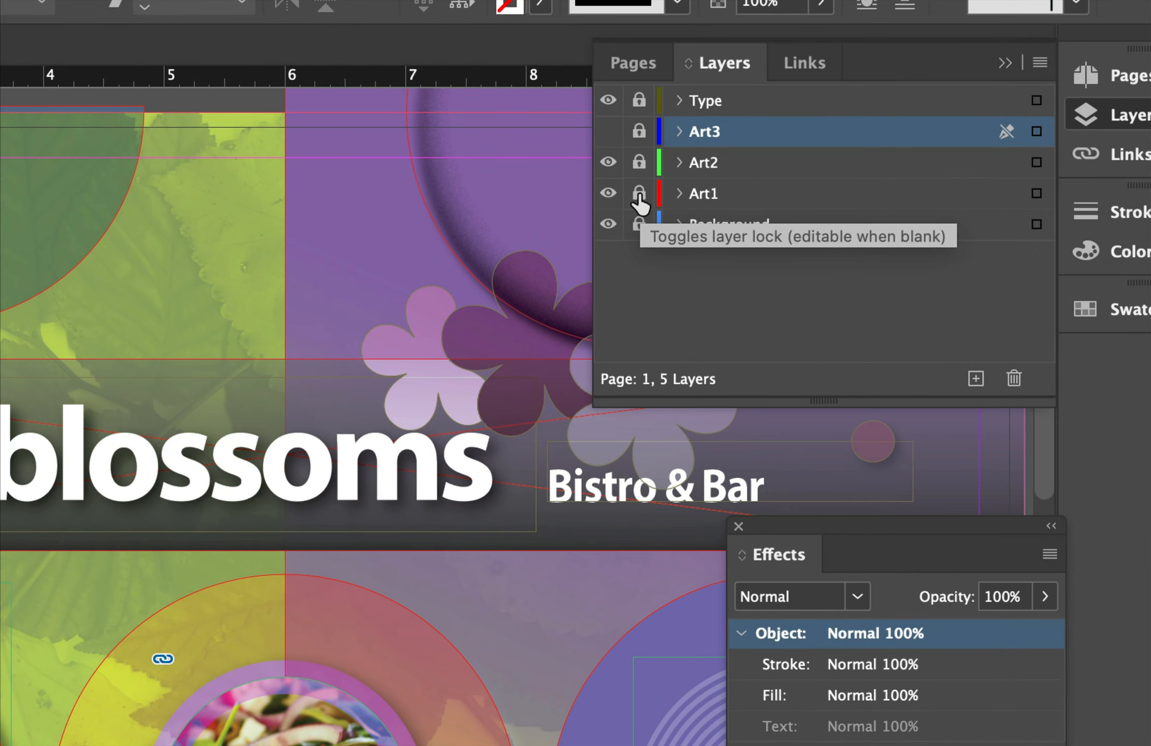
click(640, 195)
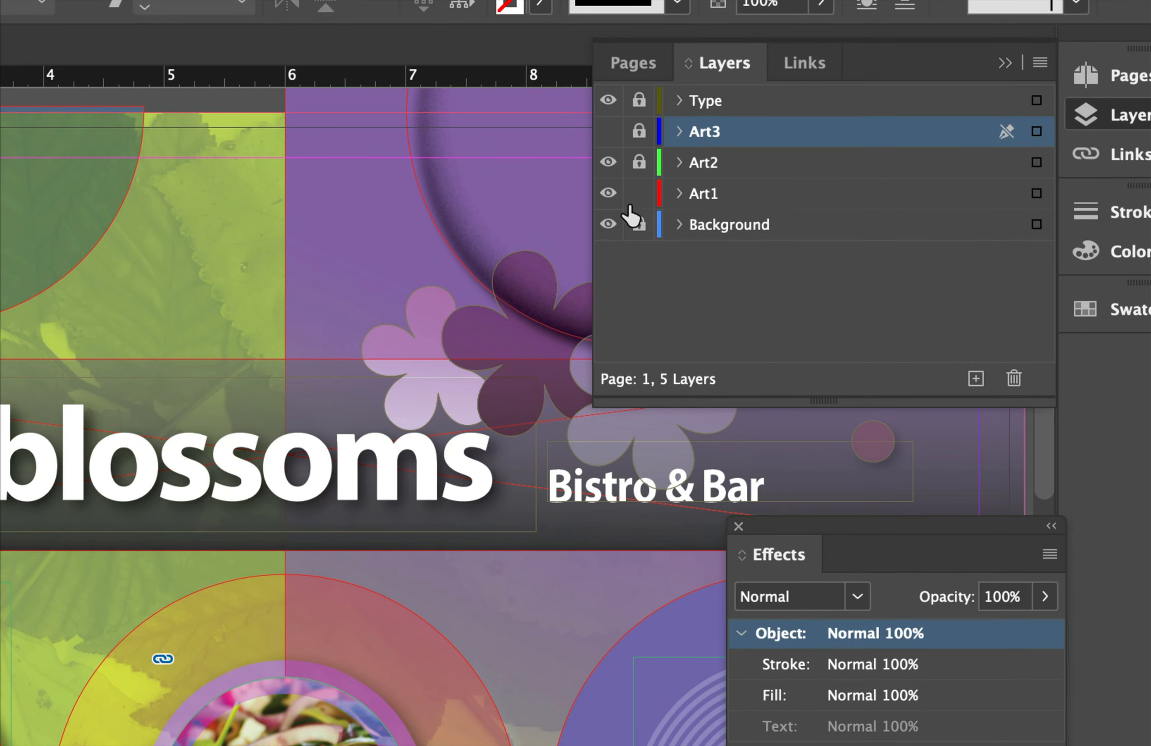
click(717, 202)
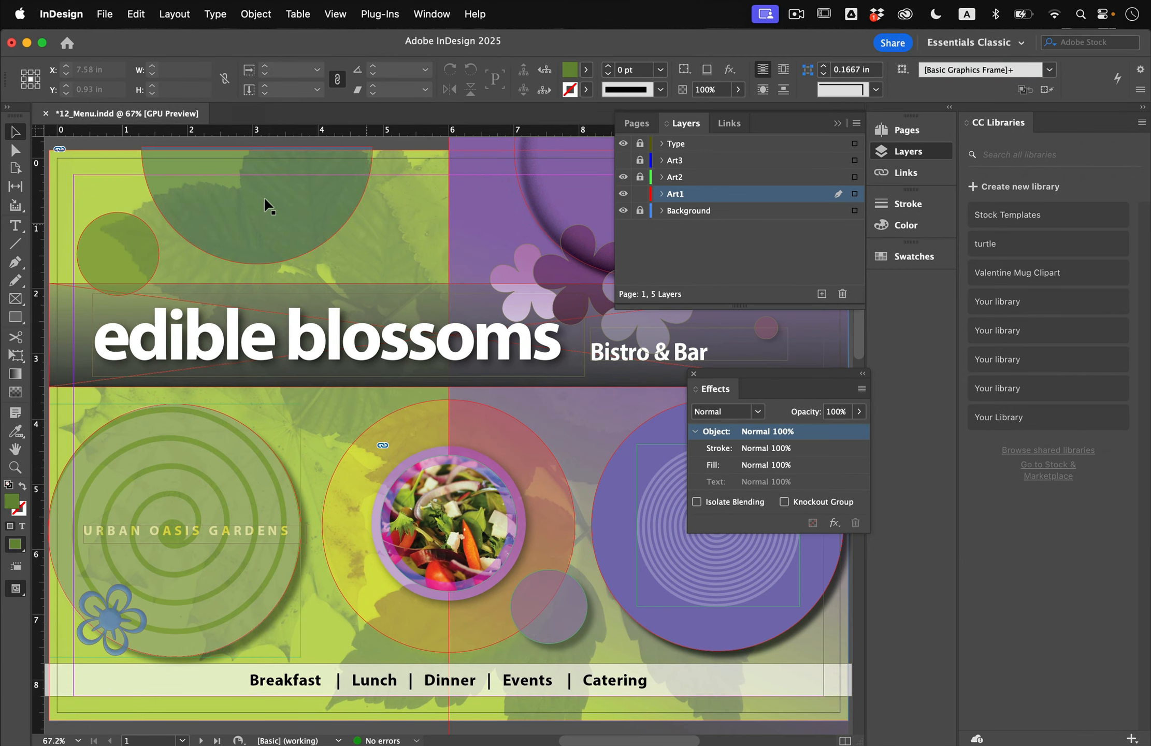
- Add a Bevel and Emboss effect with a size of 0.3125 in to the semicircle at the top of the page
scroll(169, 188, up, 3)
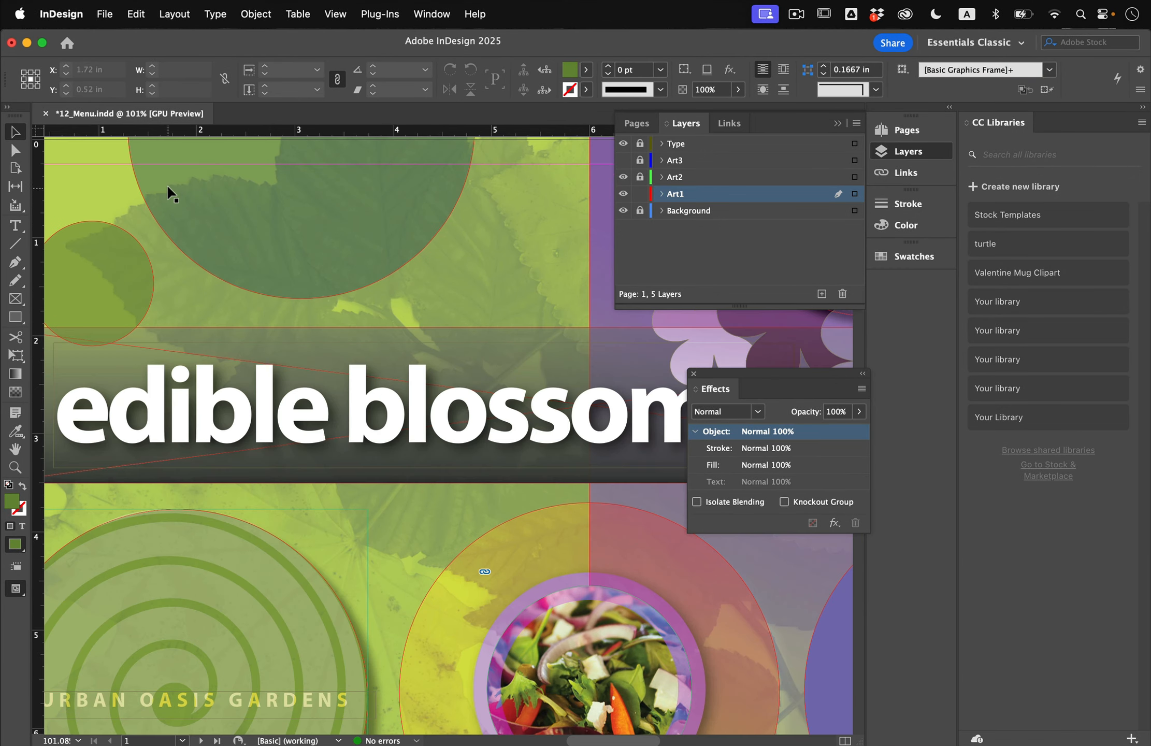
click(166, 184)
scroll(193, 202, up, 3)
scroll(194, 202, left, 2)
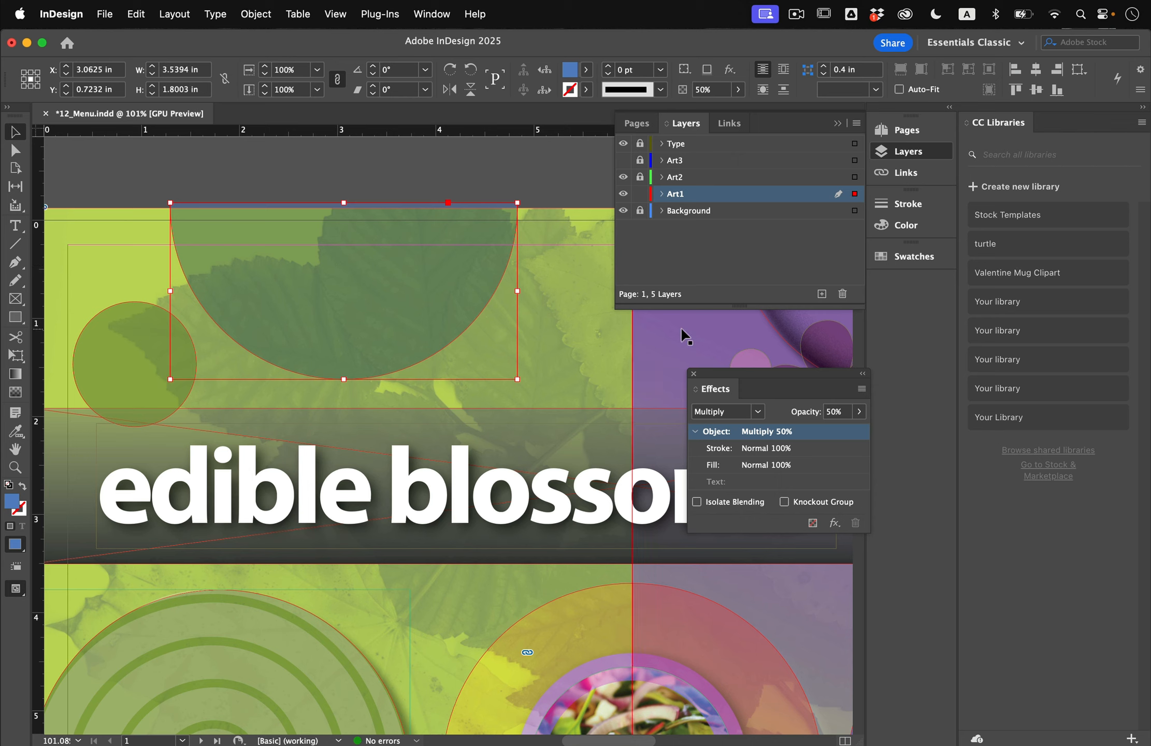
click(835, 523)
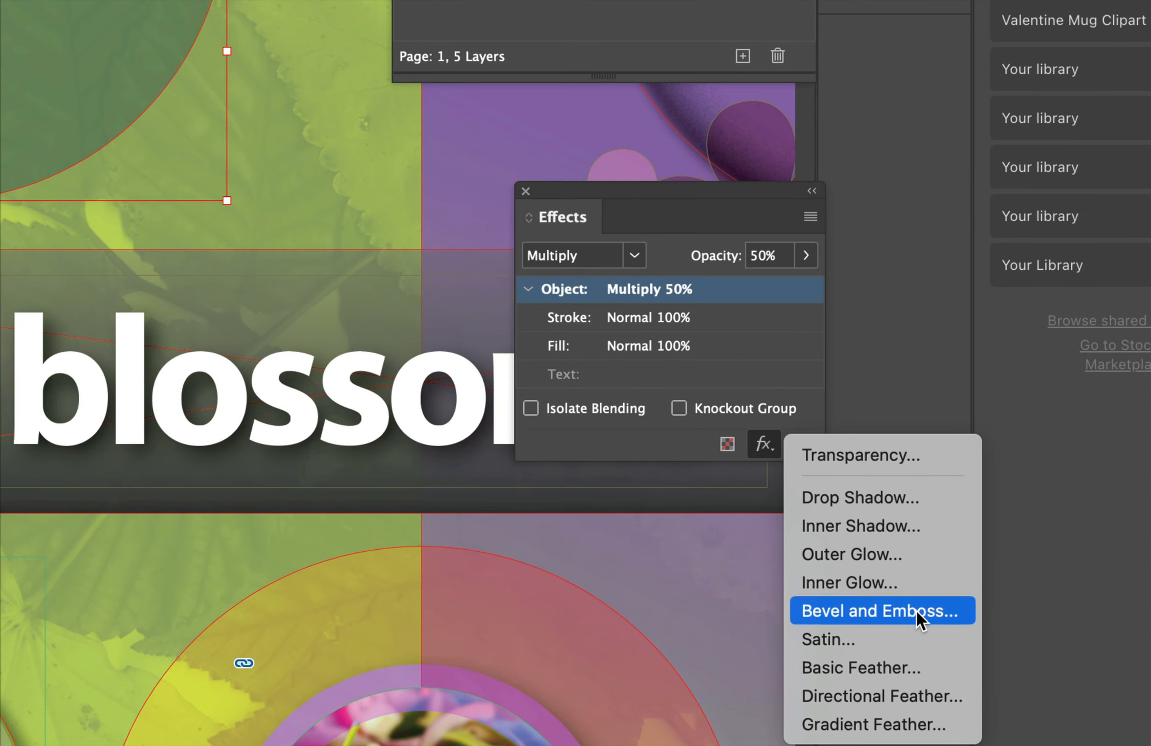
click(924, 621)
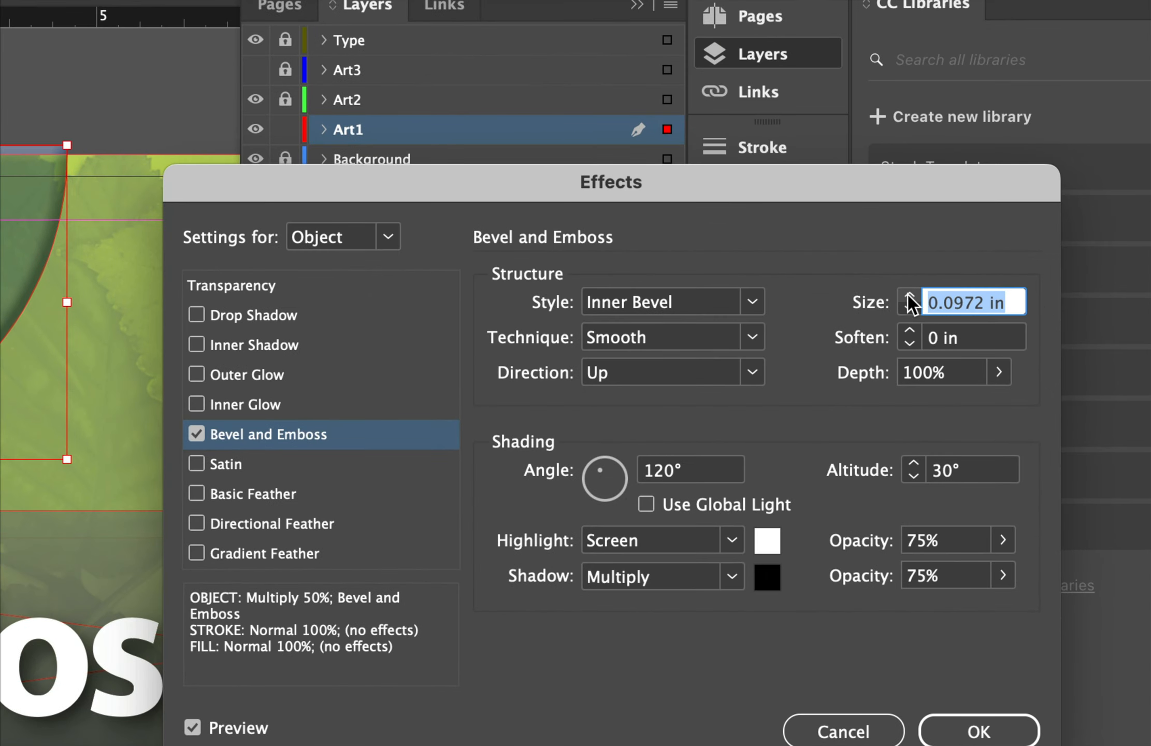
click(909, 296)
click(909, 296)
click(909, 296)
click(909, 295)
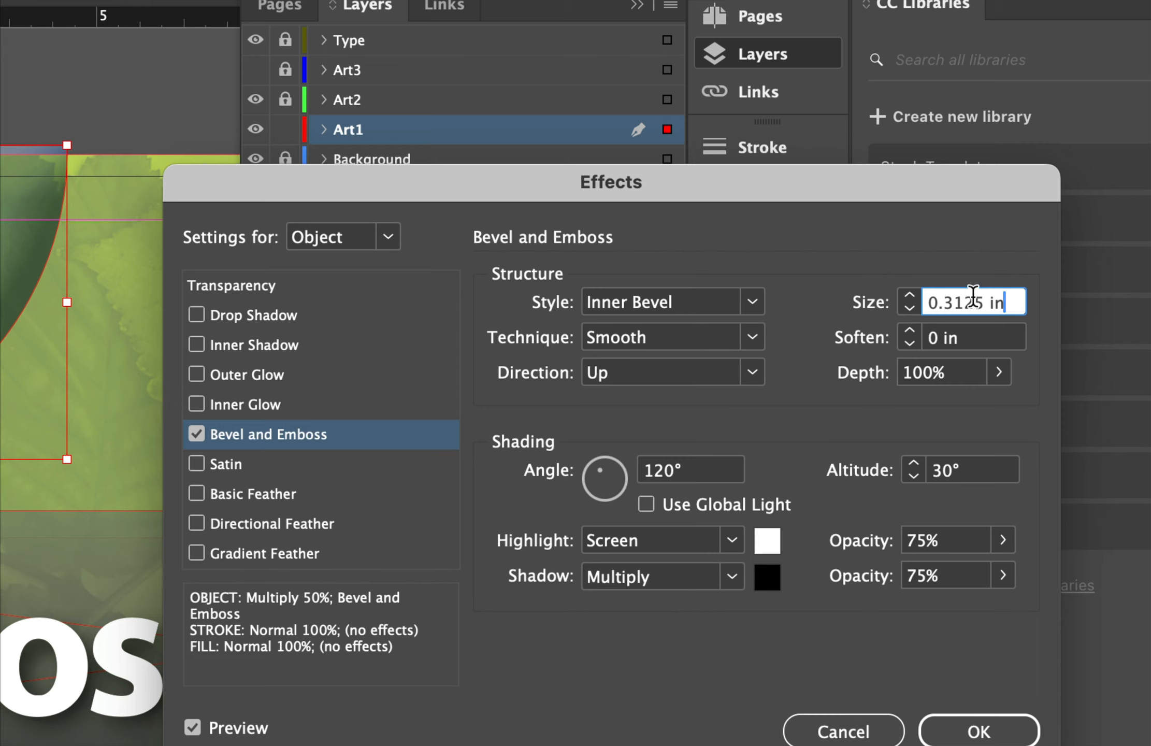
- Set the semicircle's Bevel and Emboss to soften 0.25 in and depth 60%
click(908, 328)
click(908, 327)
click(908, 327)
click(908, 327)
click(908, 327)
click(908, 342)
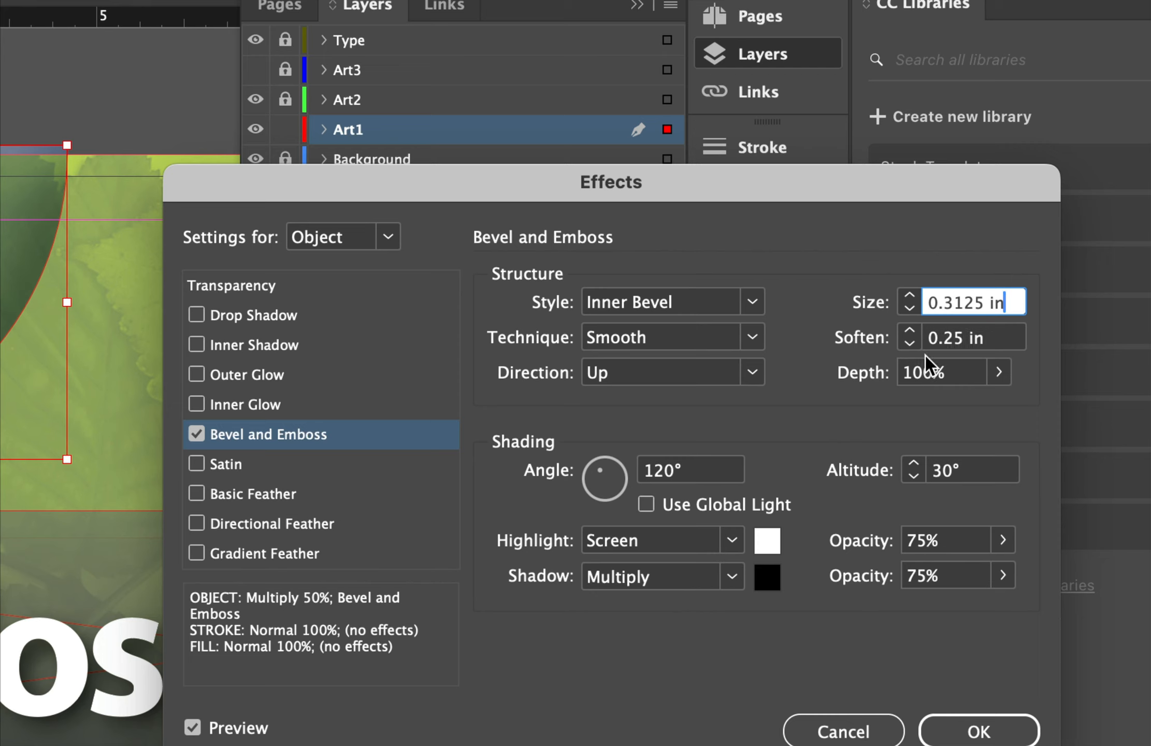
click(999, 371)
drag(980, 397, 944, 402)
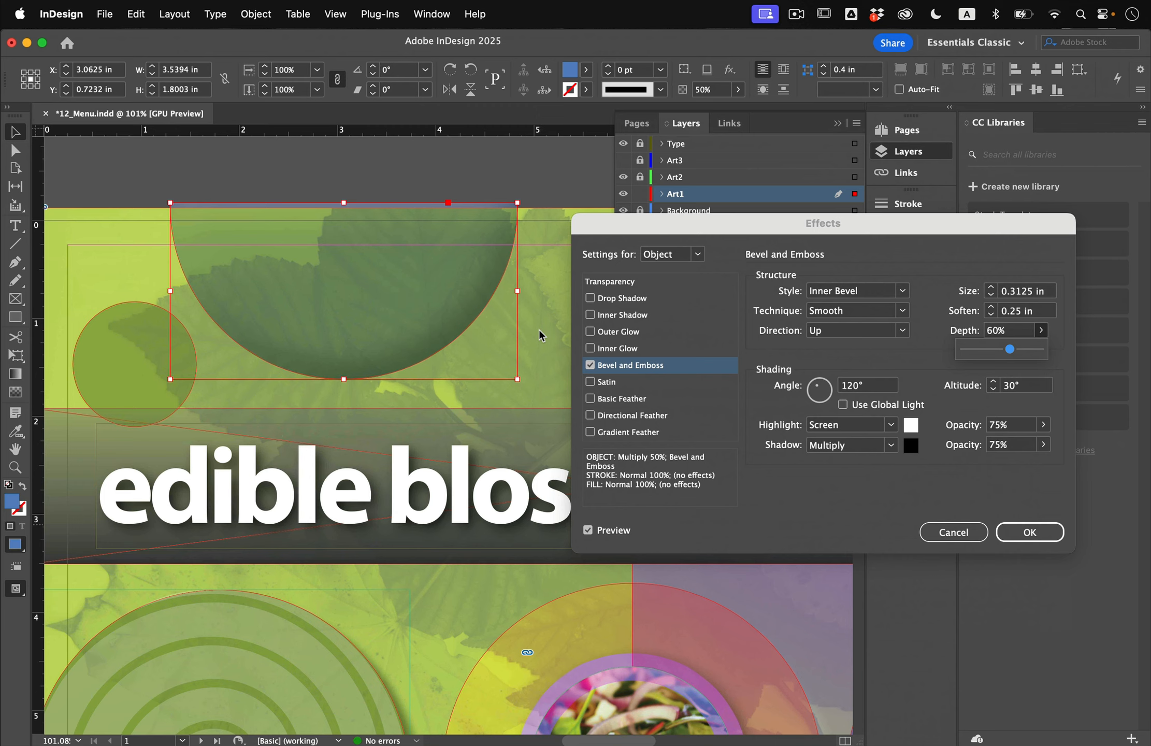
click(724, 364)
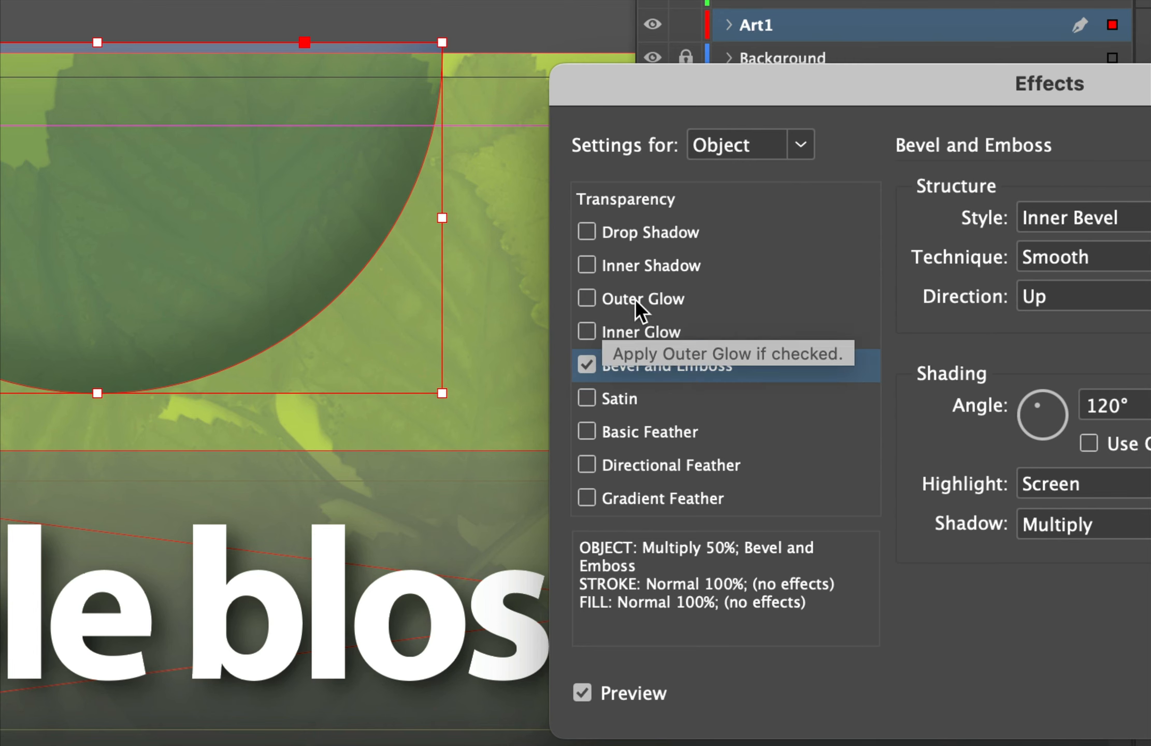
- Add an Outer Glow effect to the semicircle with Multiply blending mode and 80% opacity
click(636, 326)
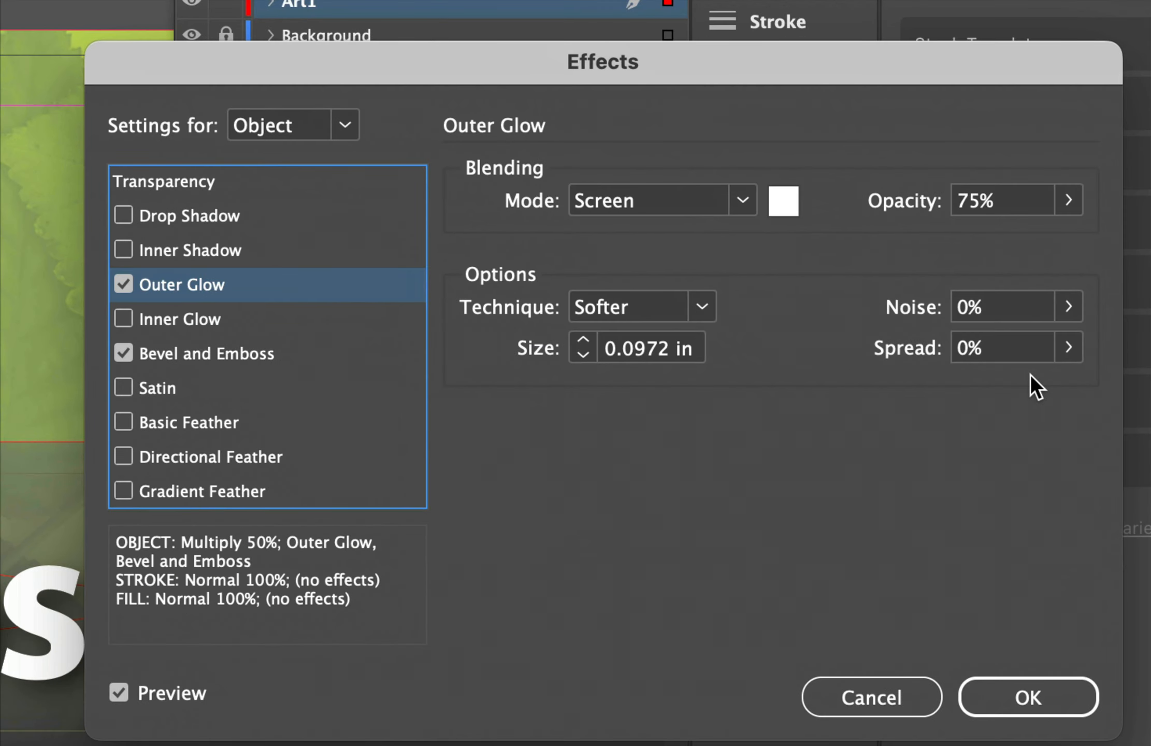
click(664, 189)
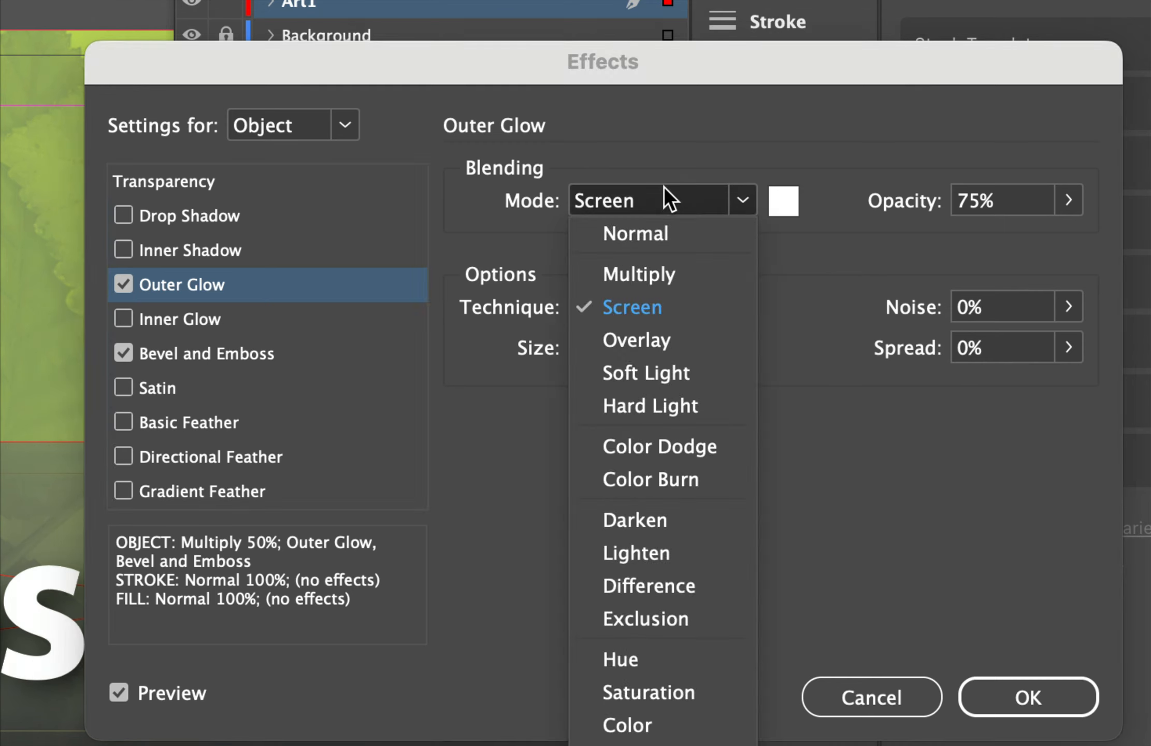
click(661, 272)
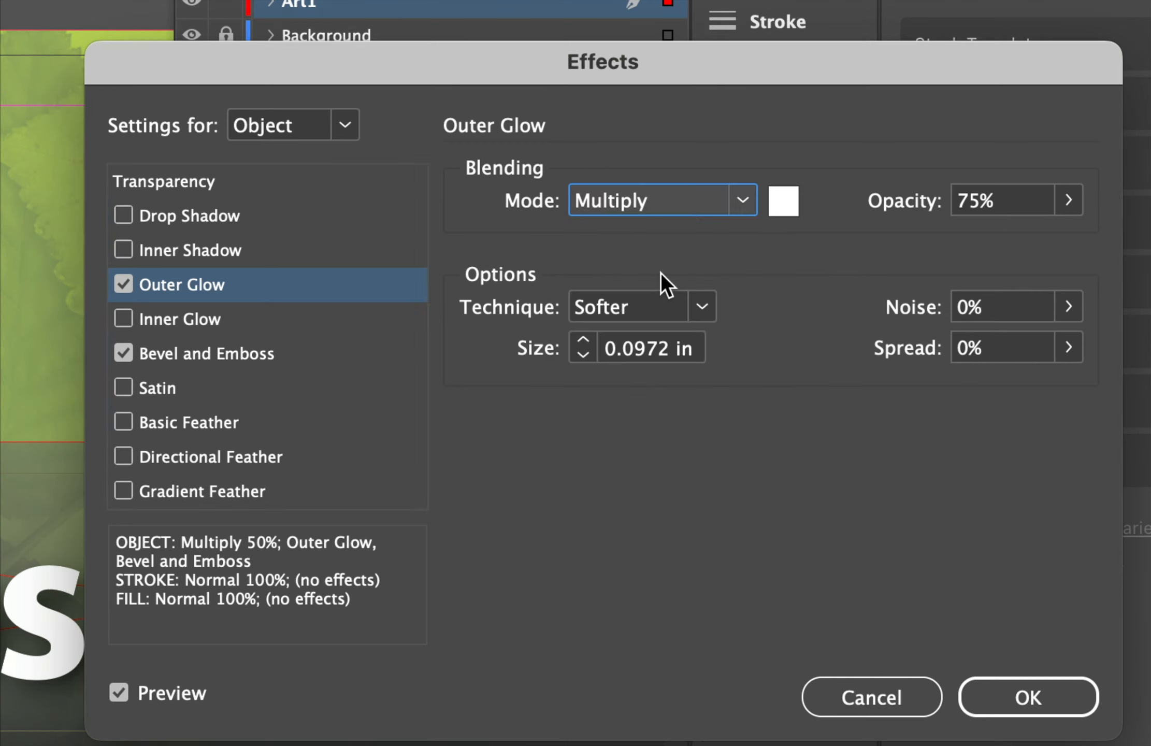
double_click(1015, 210)
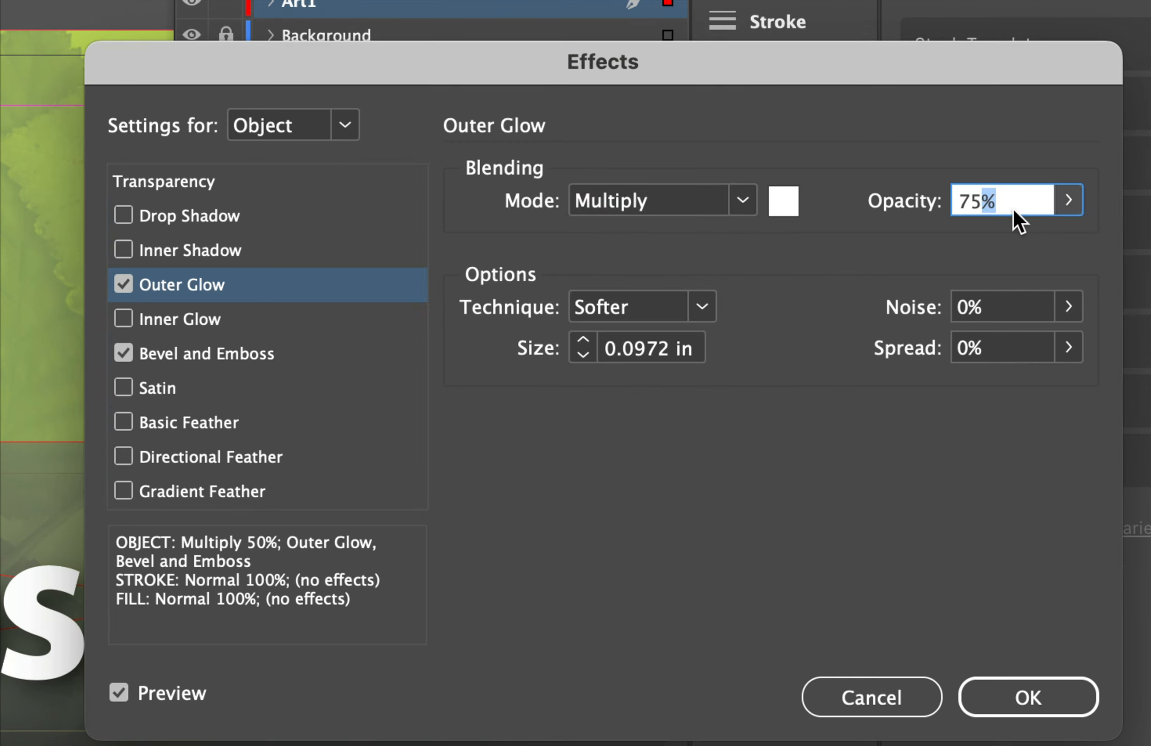
click(1013, 208)
text(80)
- Set the semicircle's outer glow to a size of 0.25 in and a spread of 10%
triple_click(657, 349)
text(0.2)
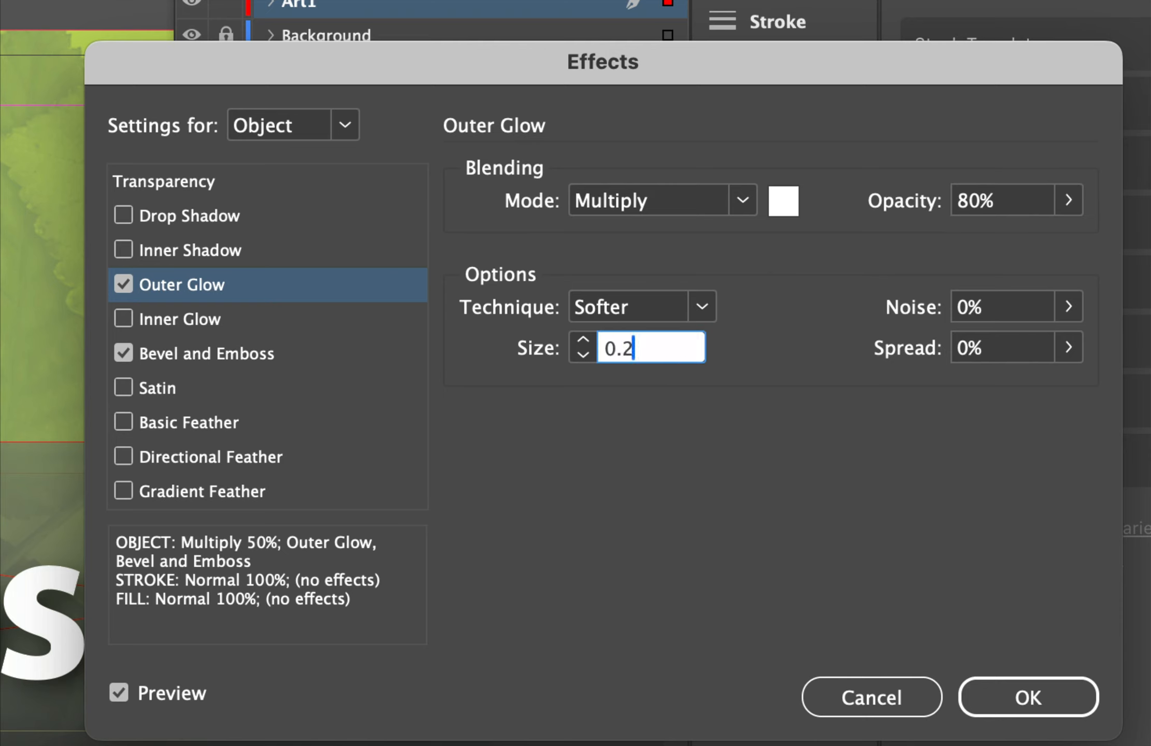
text(5)
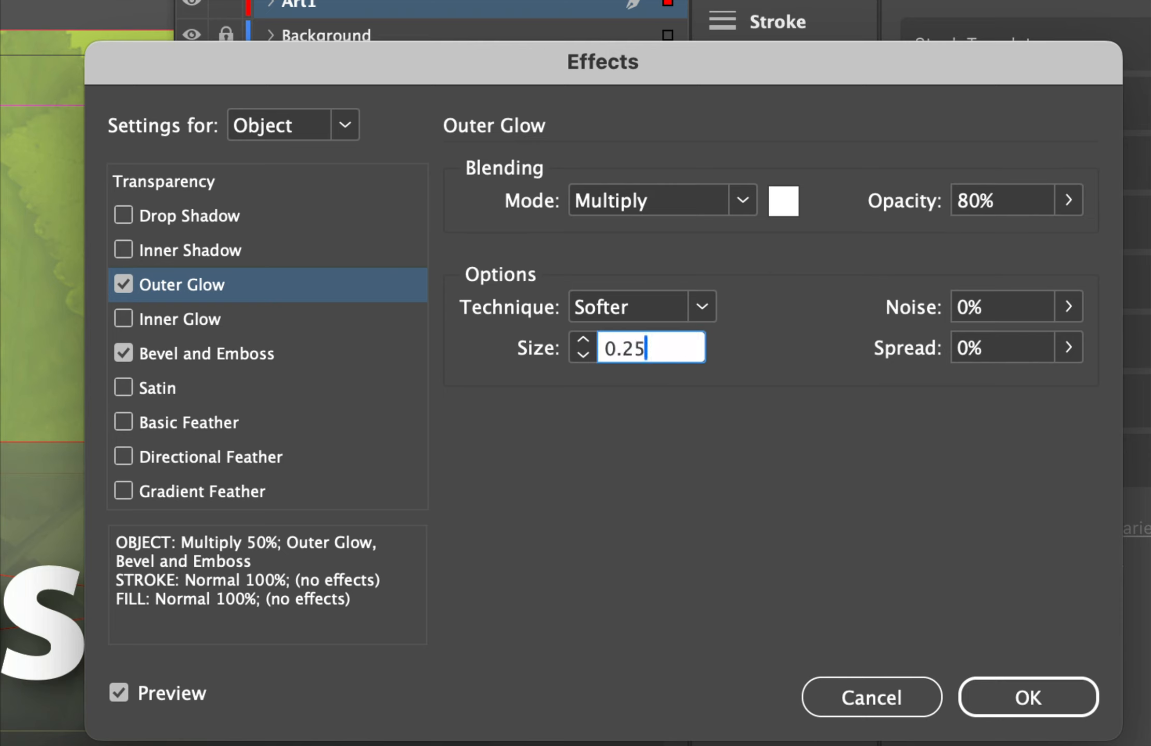
click(1008, 357)
text(10)
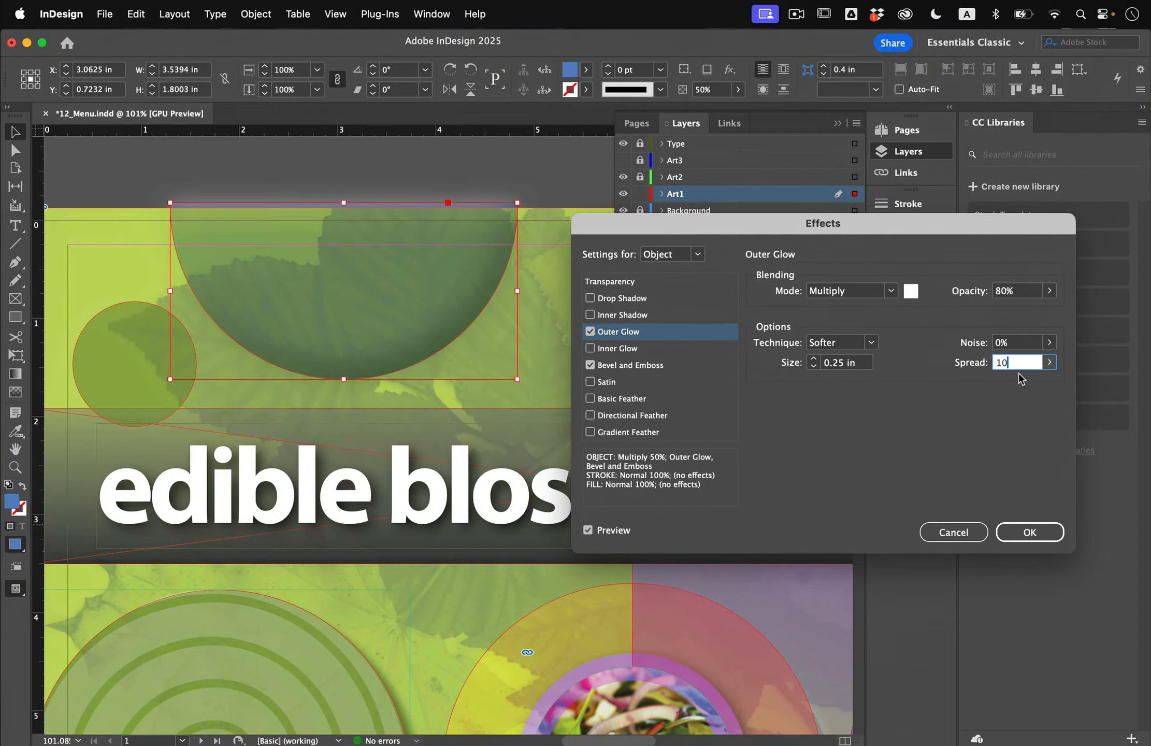
key(Tab)
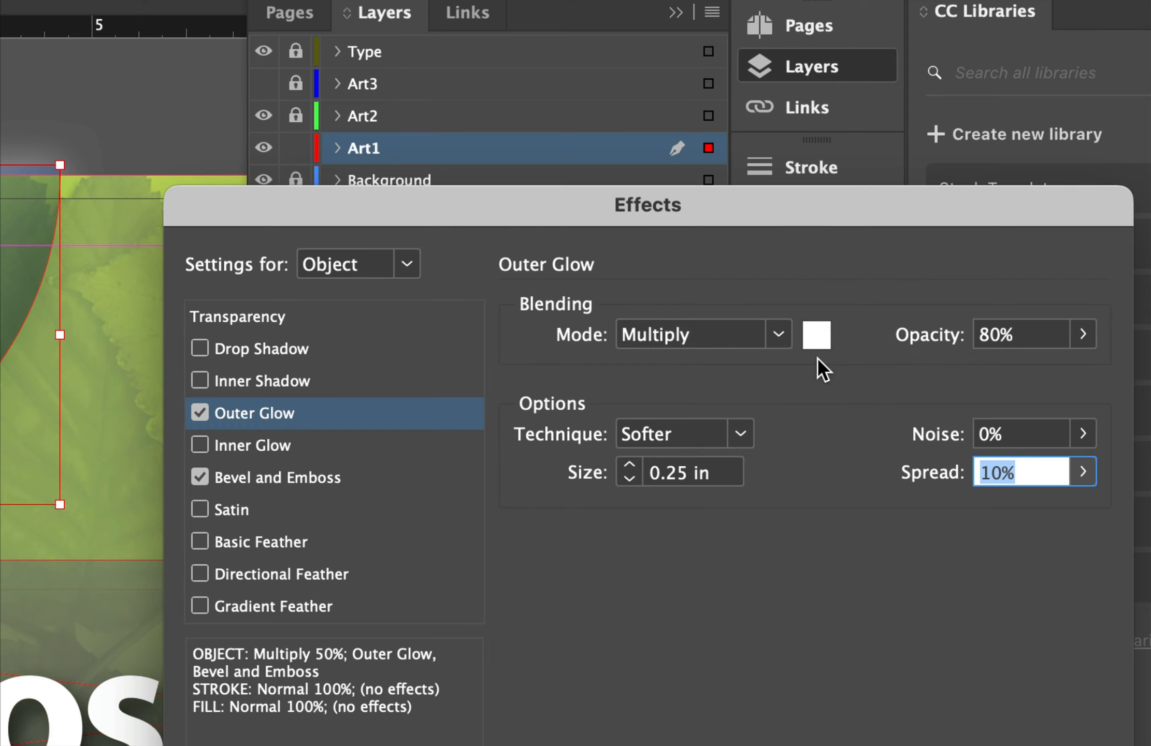
- Change the outer glow color to the [Black] swatch and apply the semicircle's effects
click(817, 335)
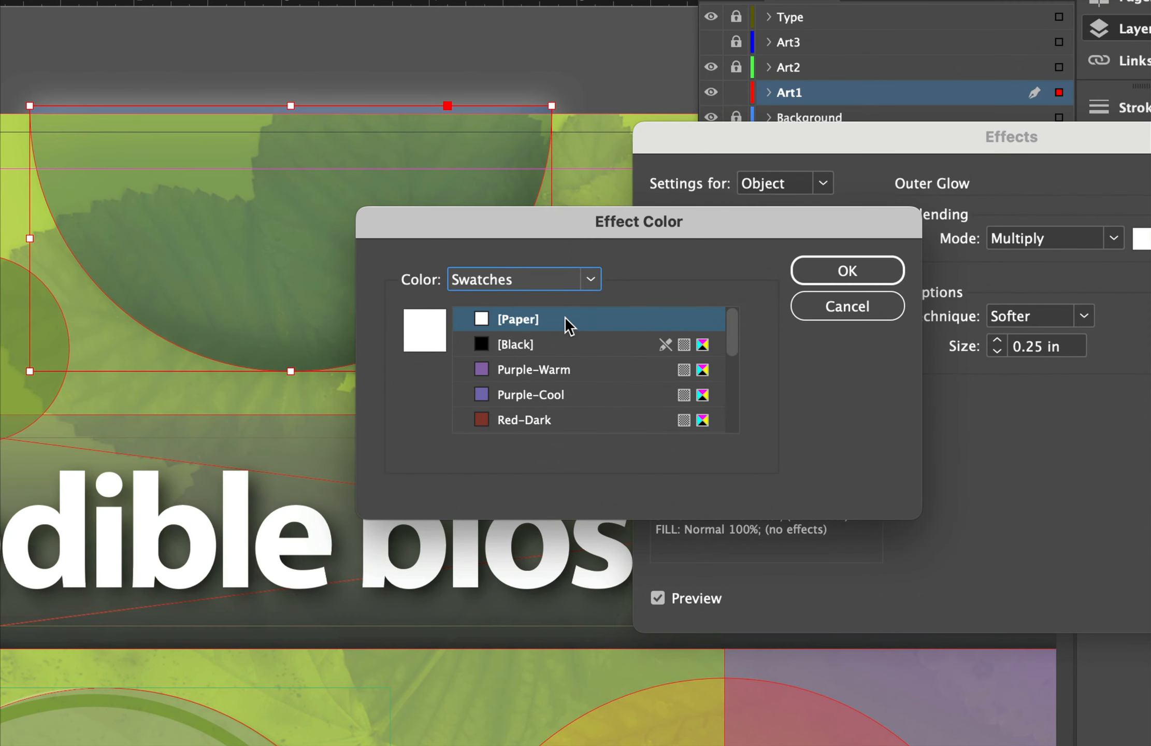
click(553, 278)
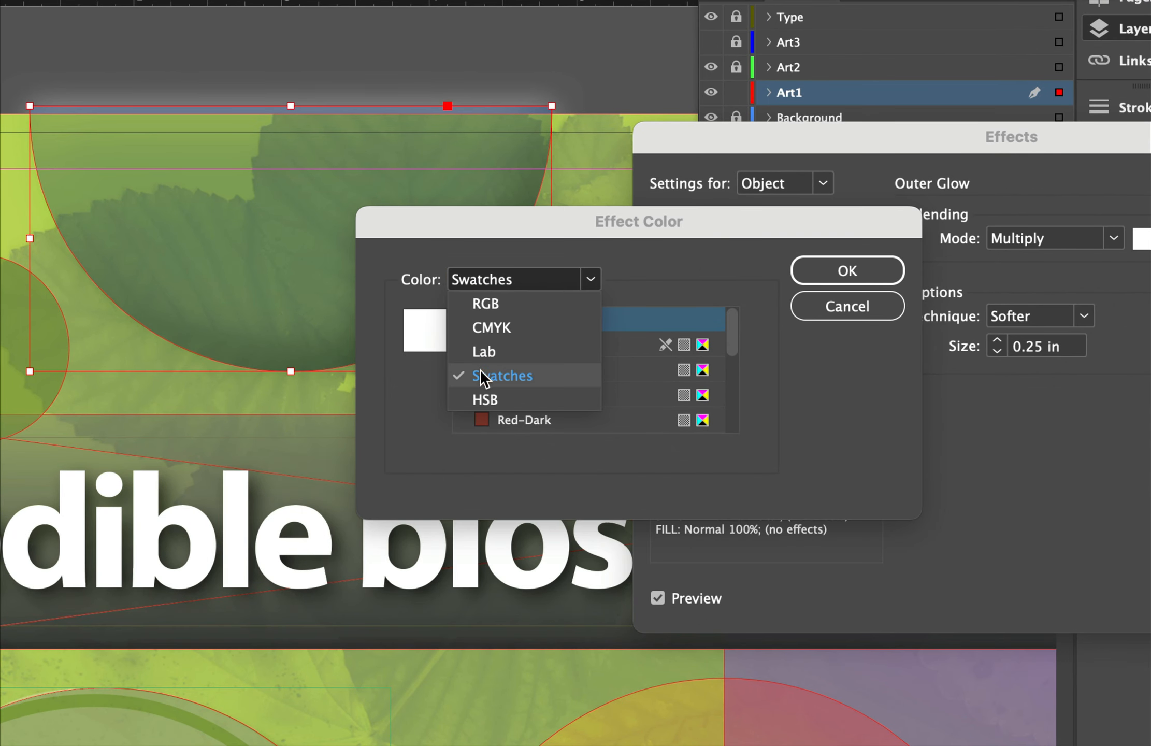
click(531, 380)
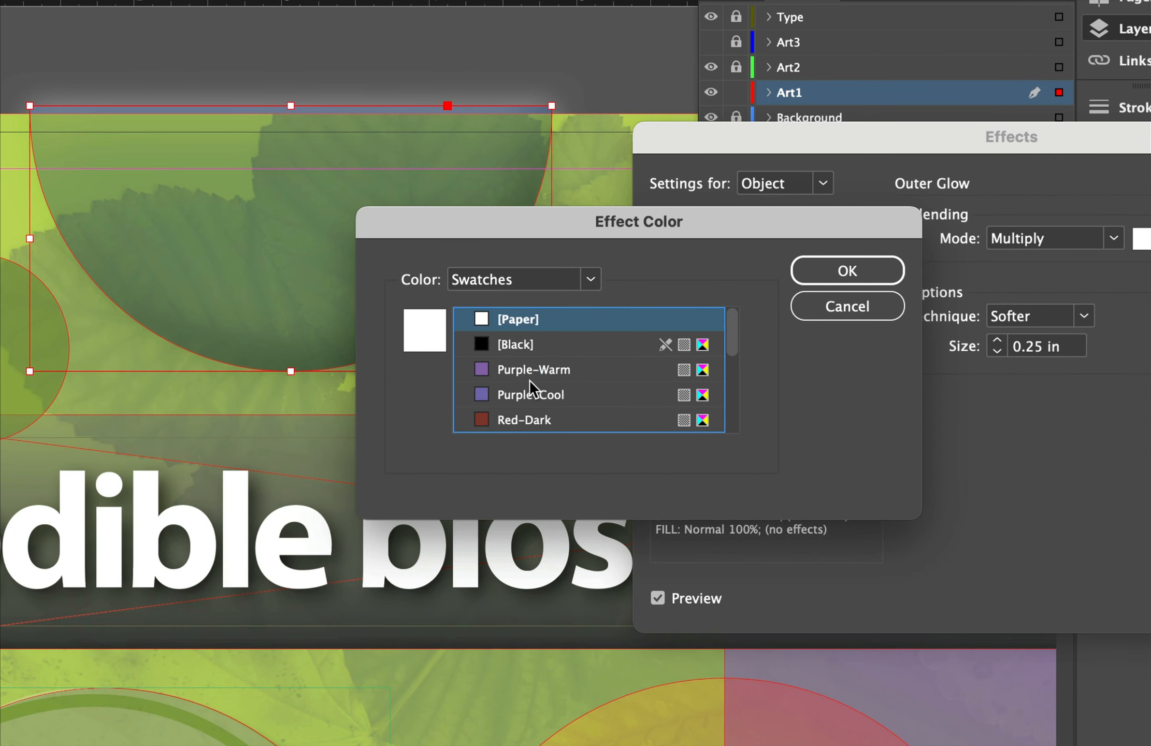
click(550, 346)
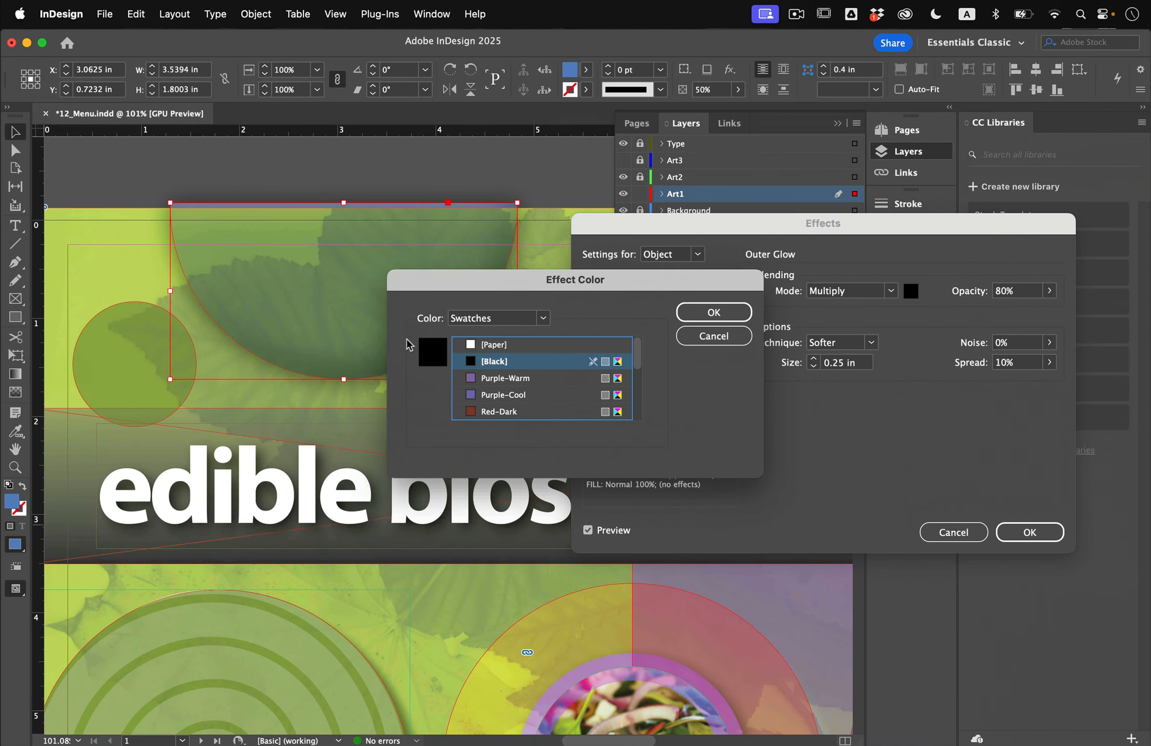
click(848, 274)
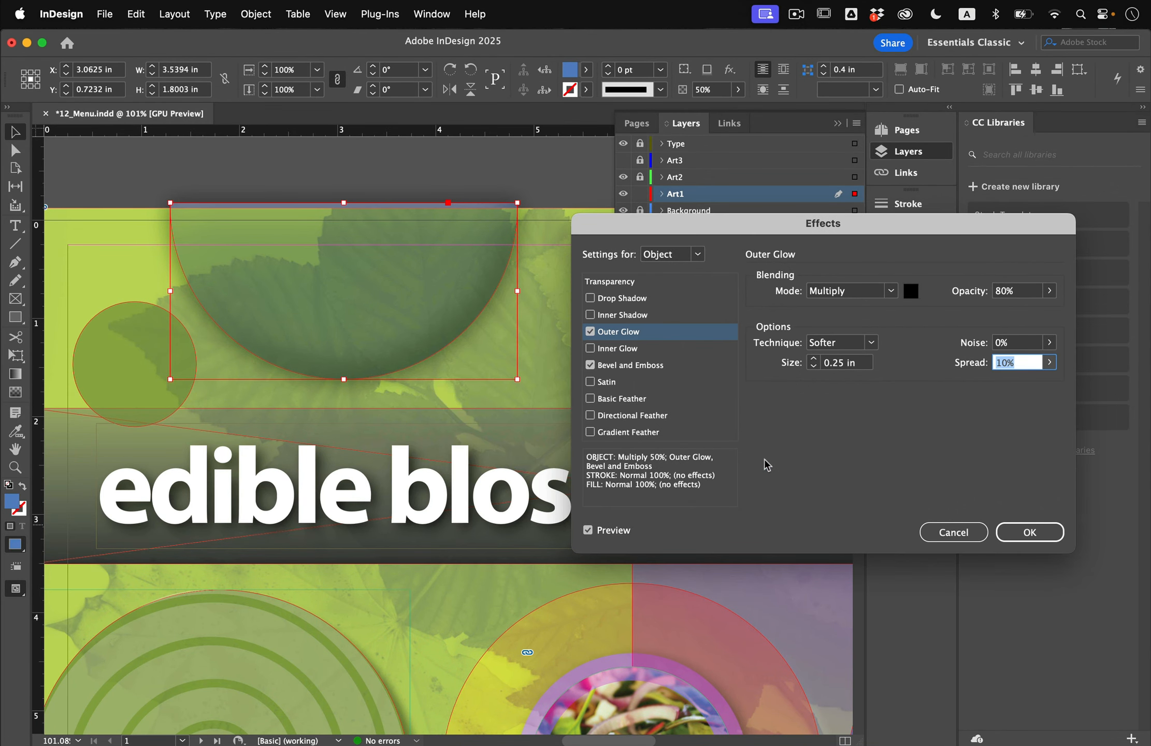
click(1046, 536)
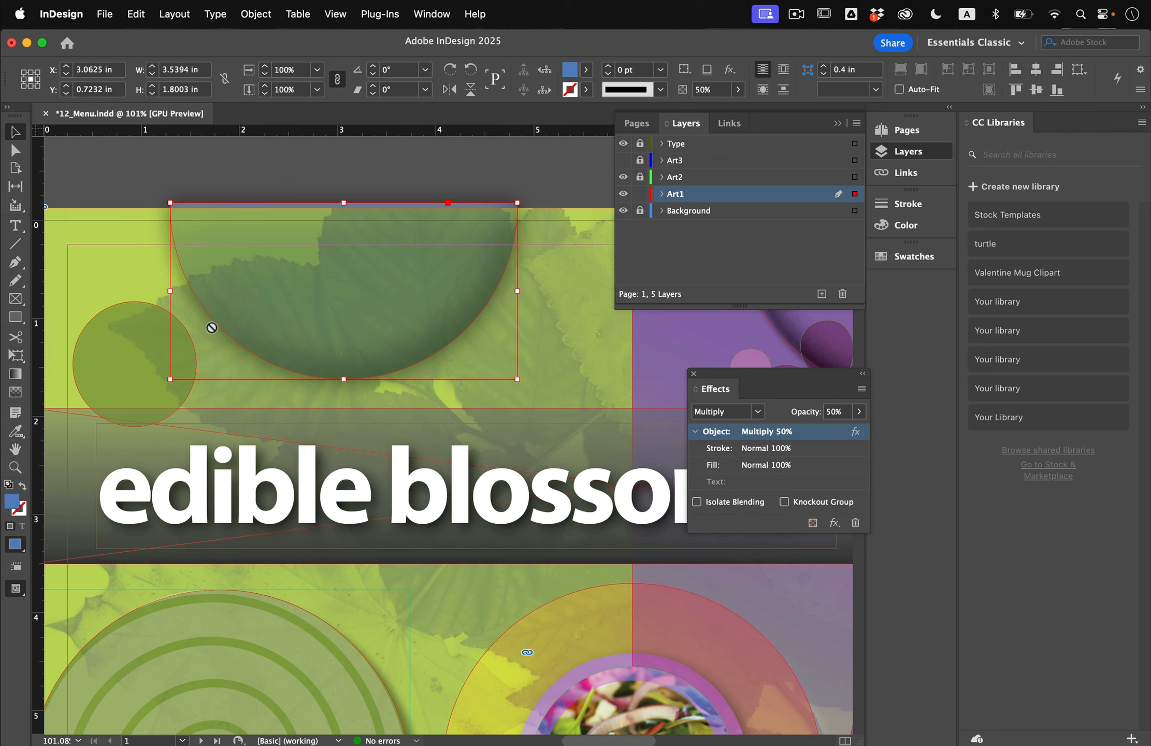
- Copy the semicircle's effects onto the small green circle beside it, deselect everything, and lock the Art1 layer
drag(211, 327, 105, 359)
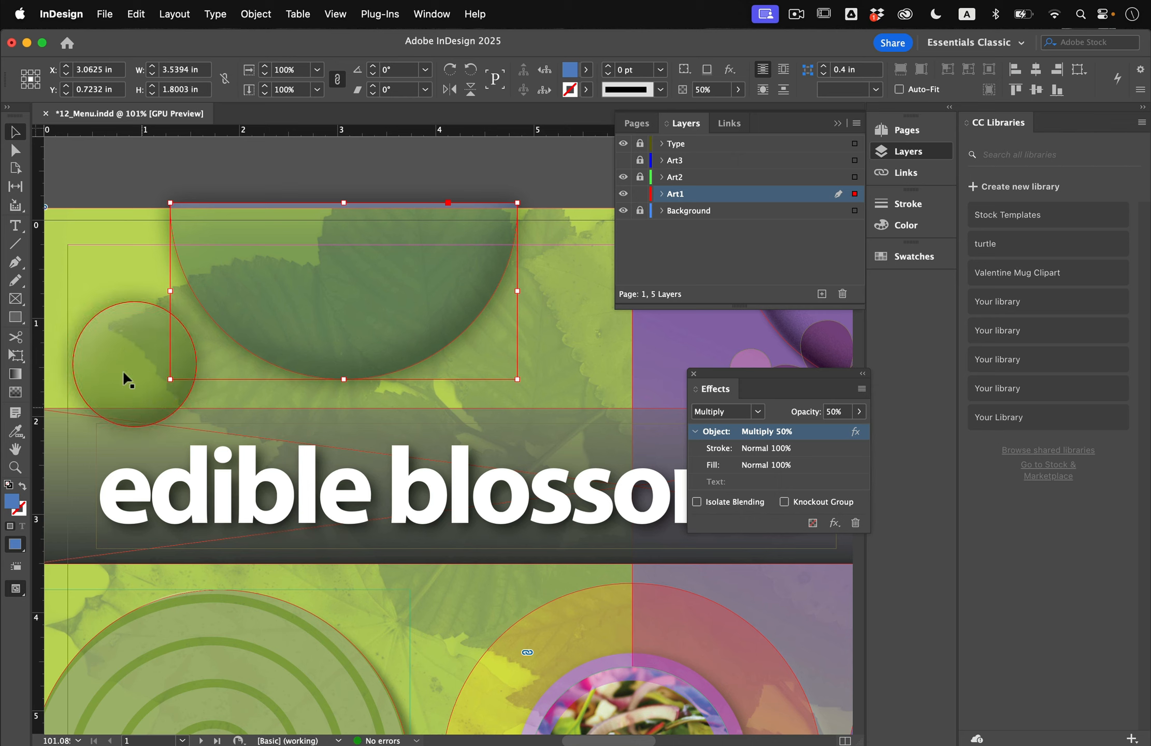
click(148, 388)
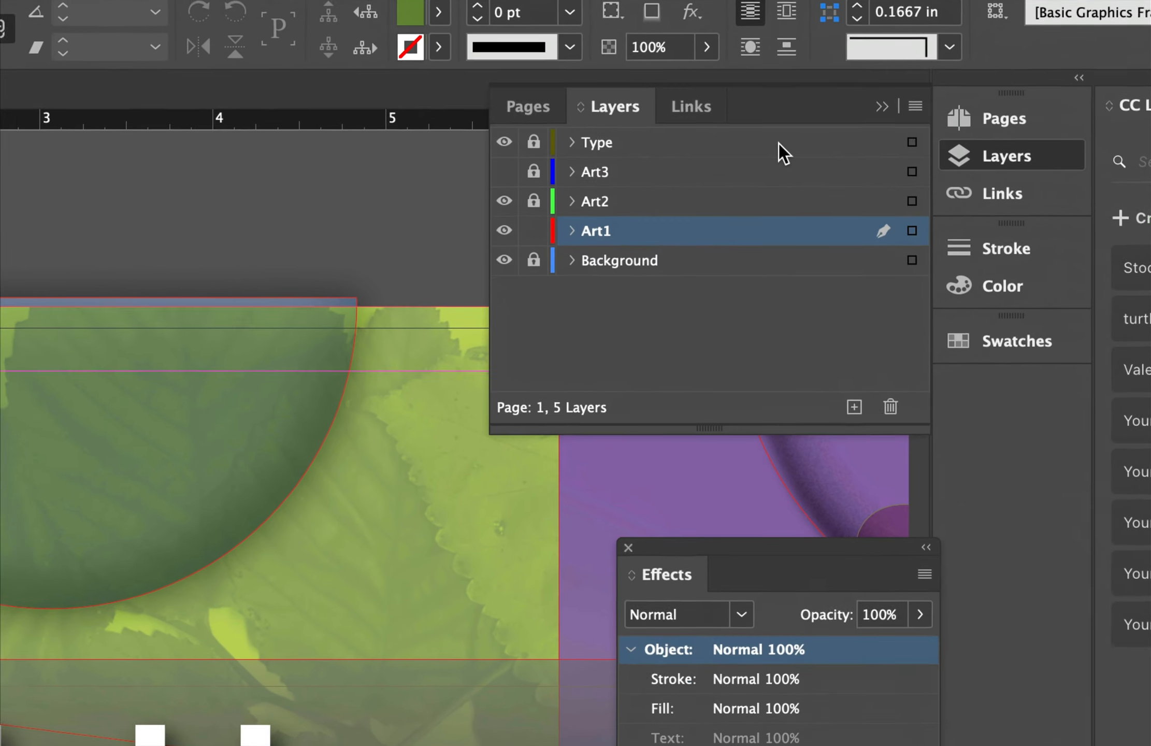
click(534, 230)
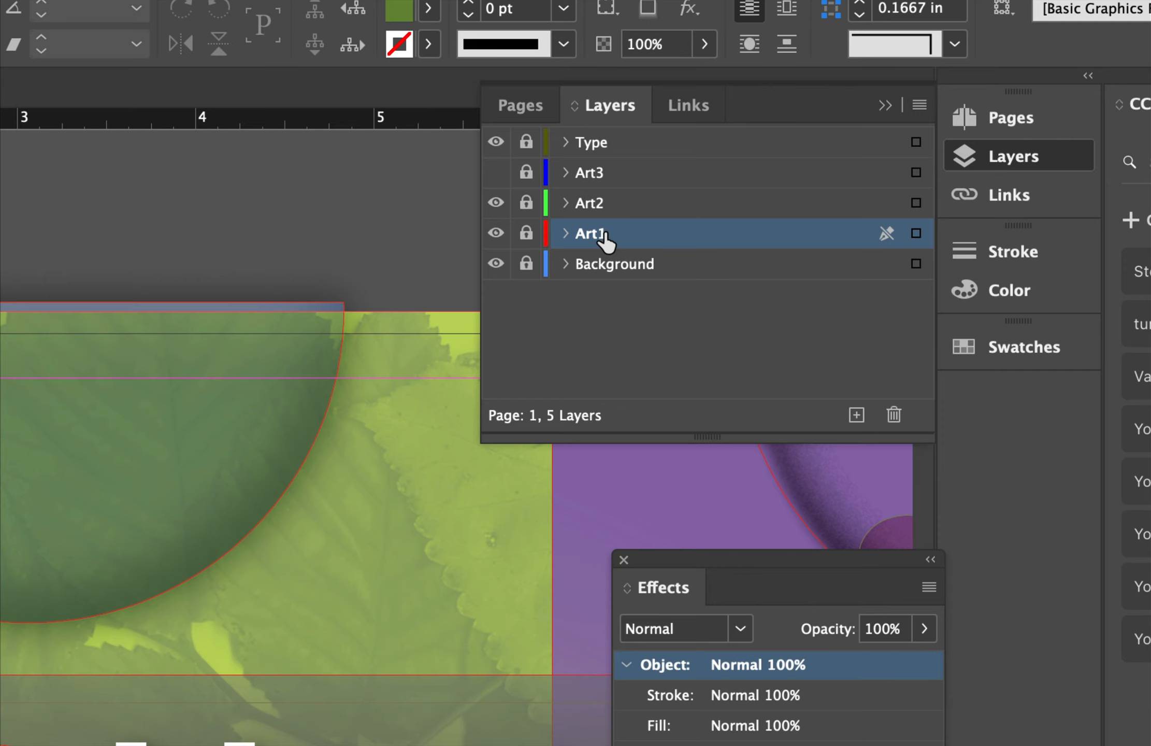
- Make the Art3 layer visible, select it, and unlock it for editing
click(496, 173)
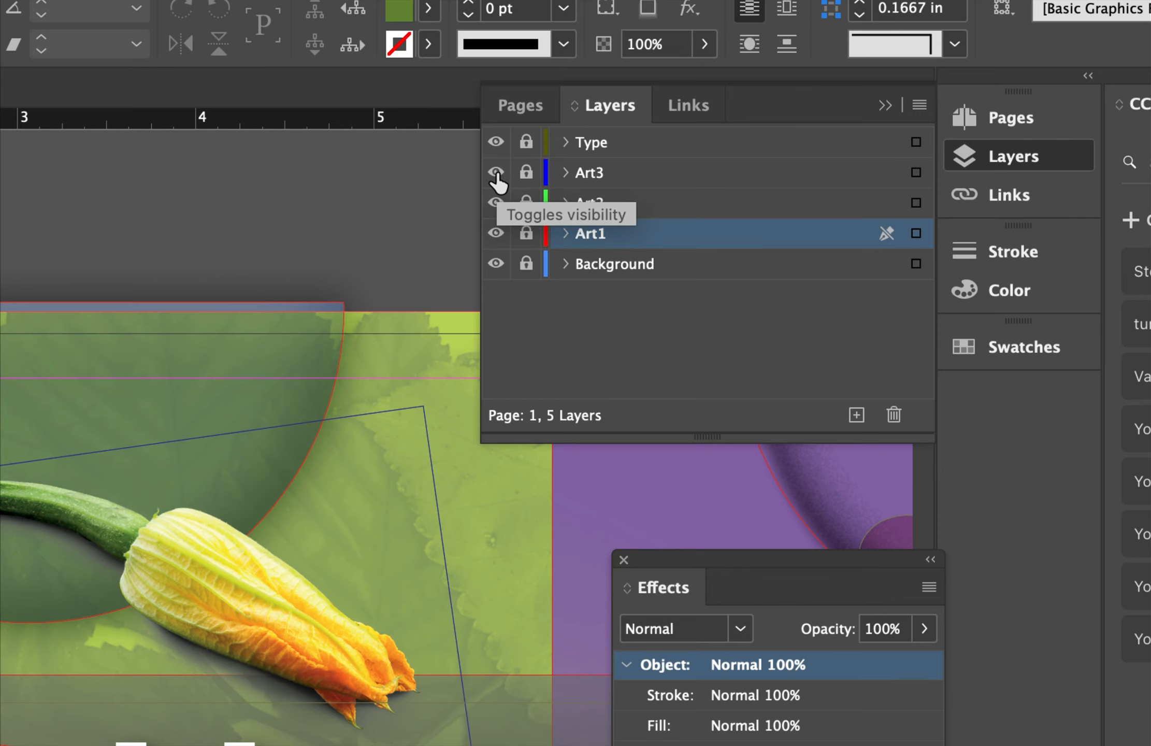
click(590, 172)
click(528, 173)
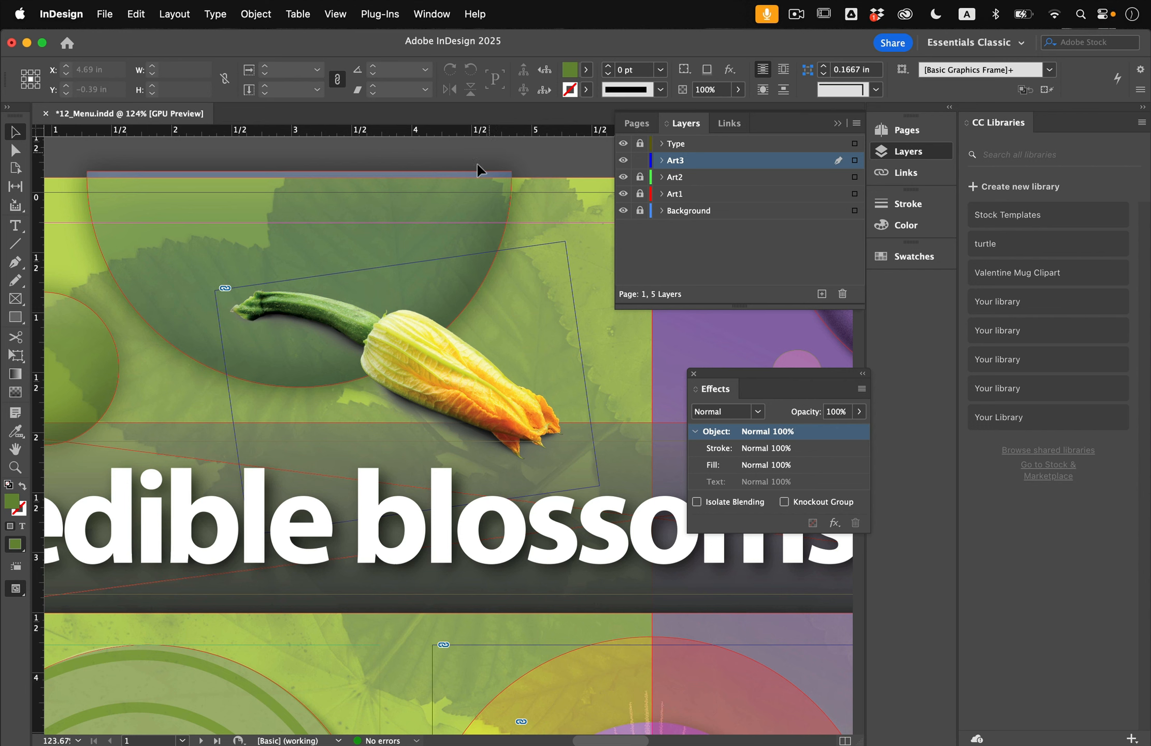
- Copy the squash blossom image above the "edible blossoms" title and paste the duplicate in place
scroll(475, 391, up, 2)
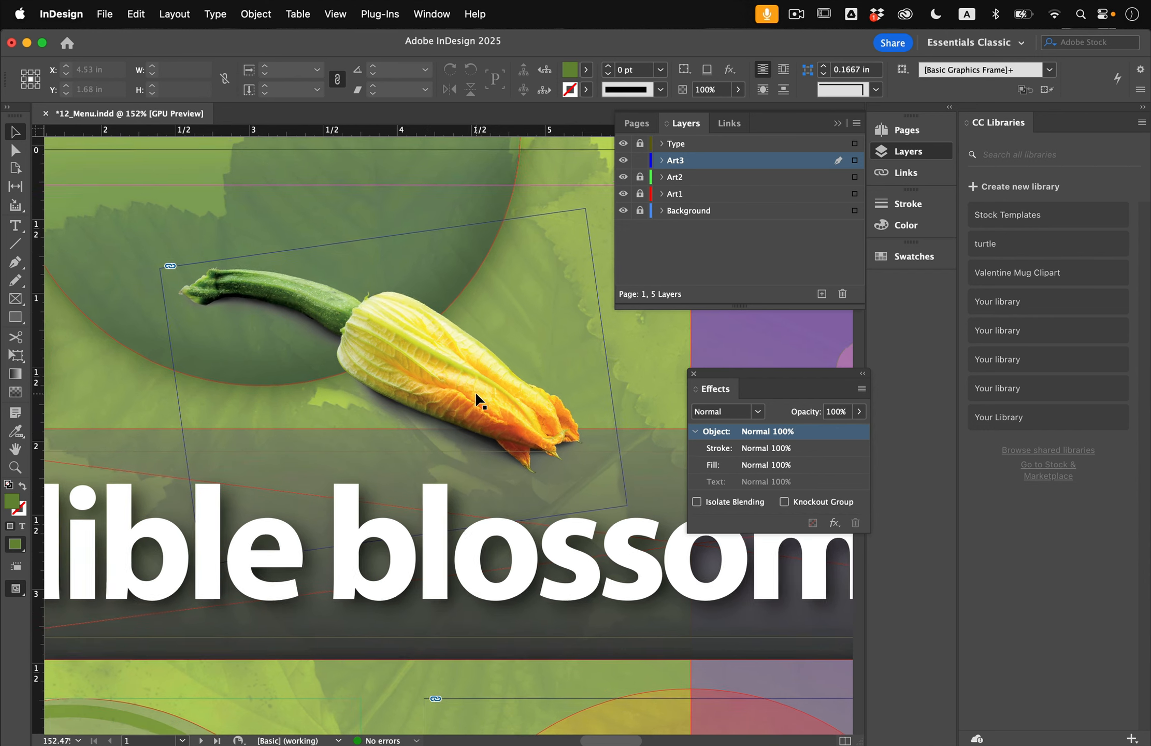
click(498, 414)
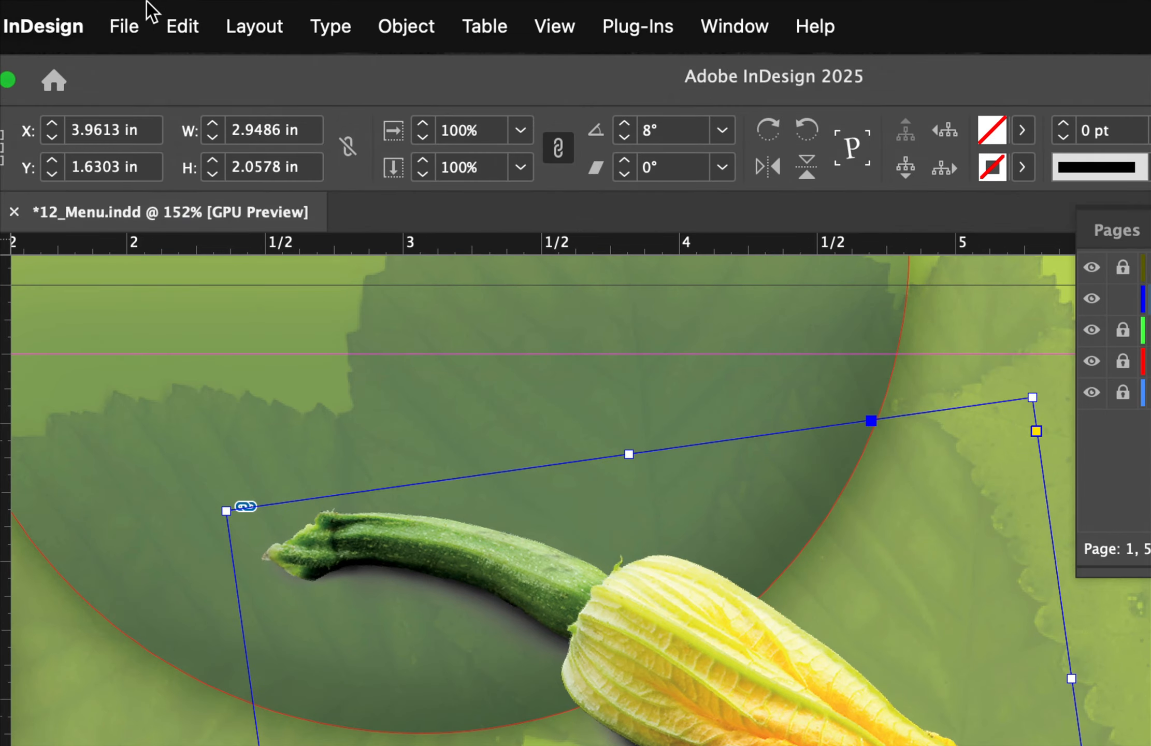
click(136, 14)
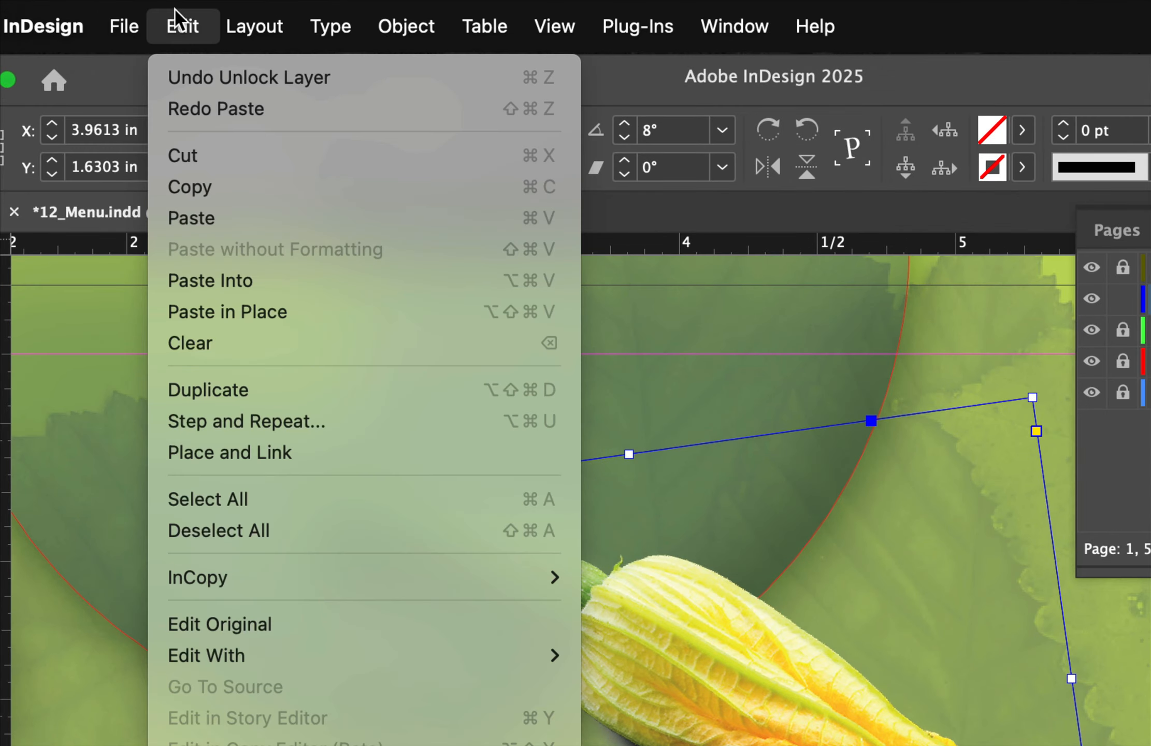
click(199, 187)
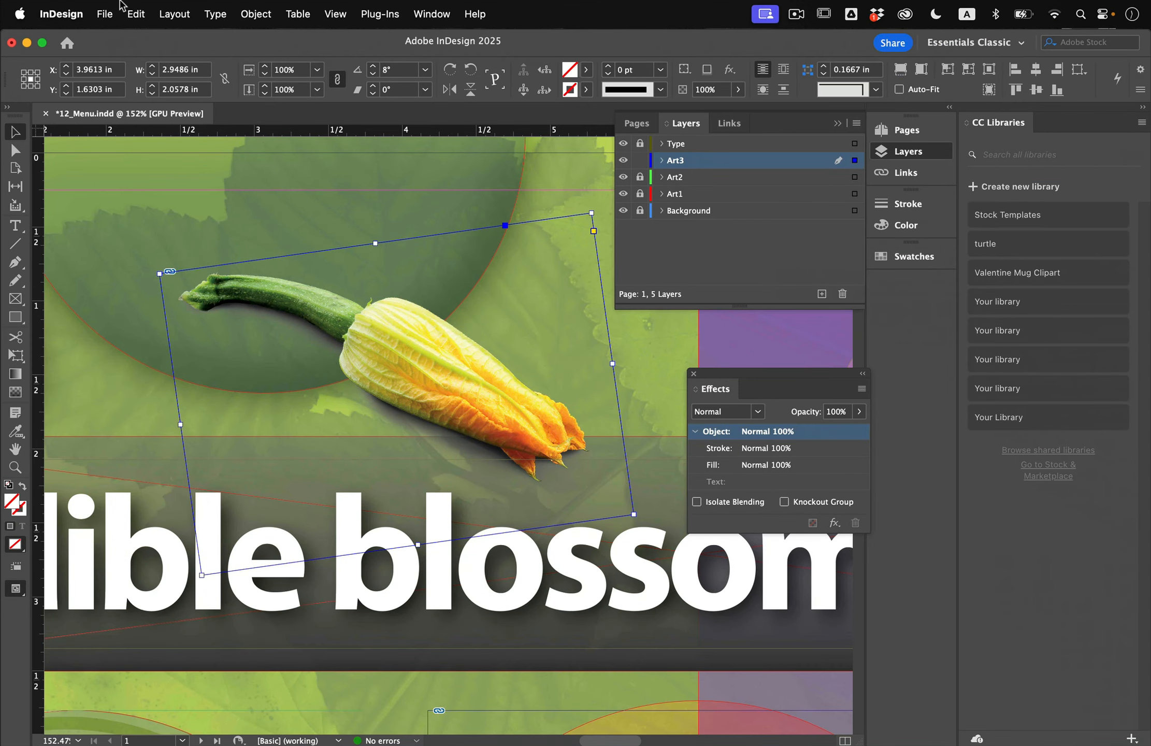
click(134, 10)
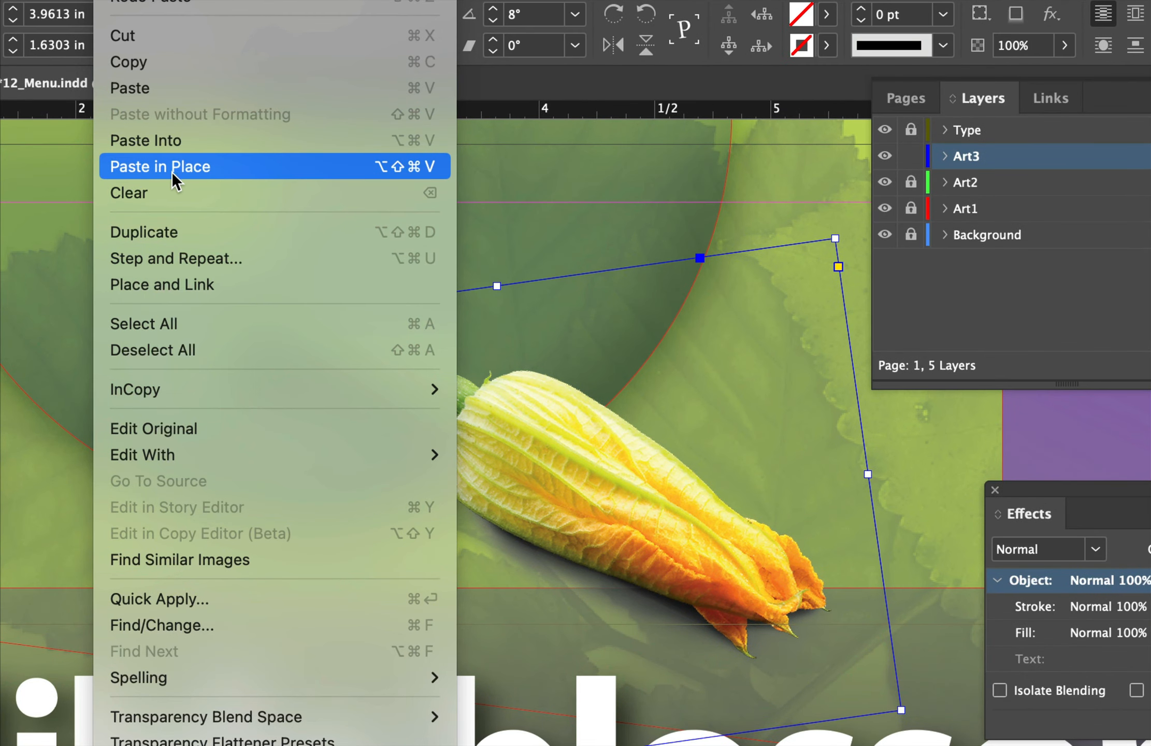
click(171, 173)
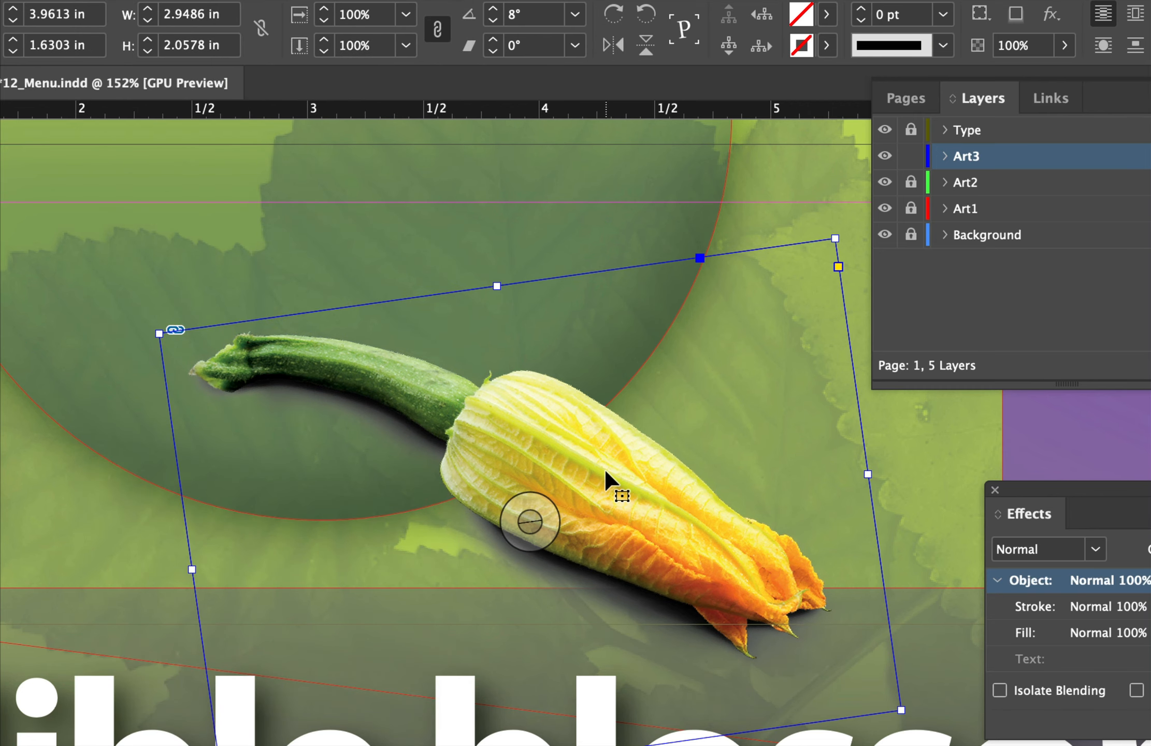
- Check the stacked blossom images by shifting the top copy, undoing the move, and reviewing the Art3 layer's object list
drag(605, 471, 697, 390)
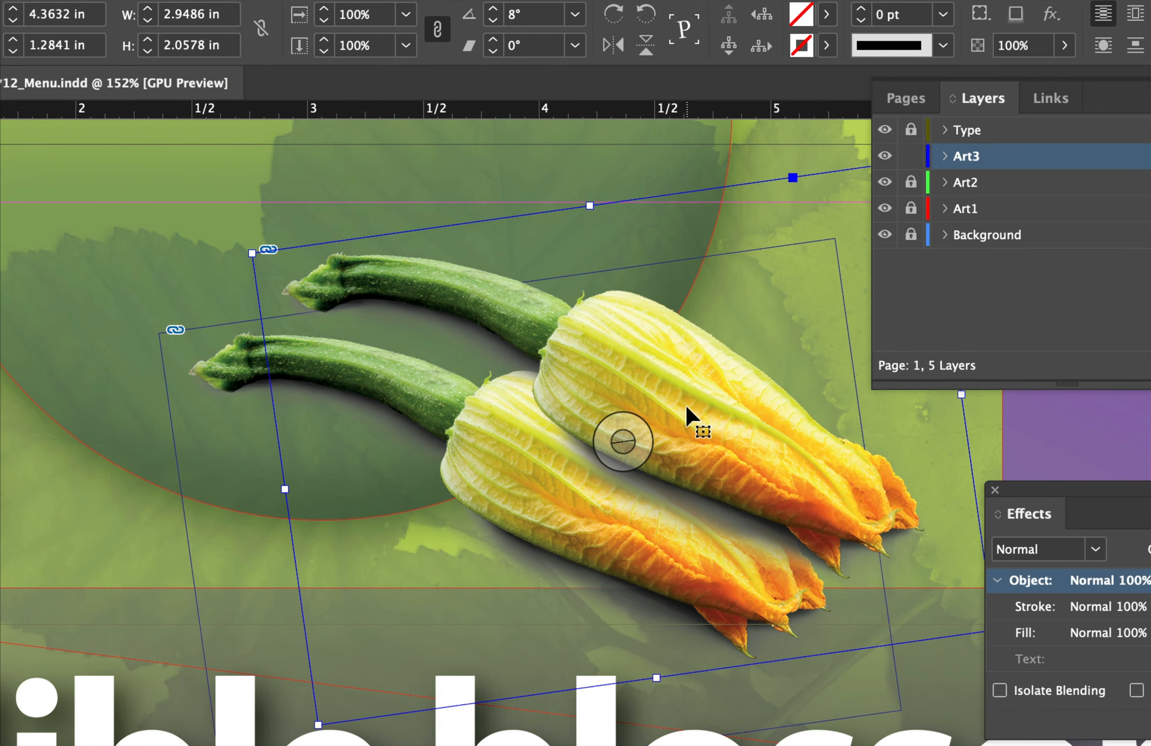
key(super+z)
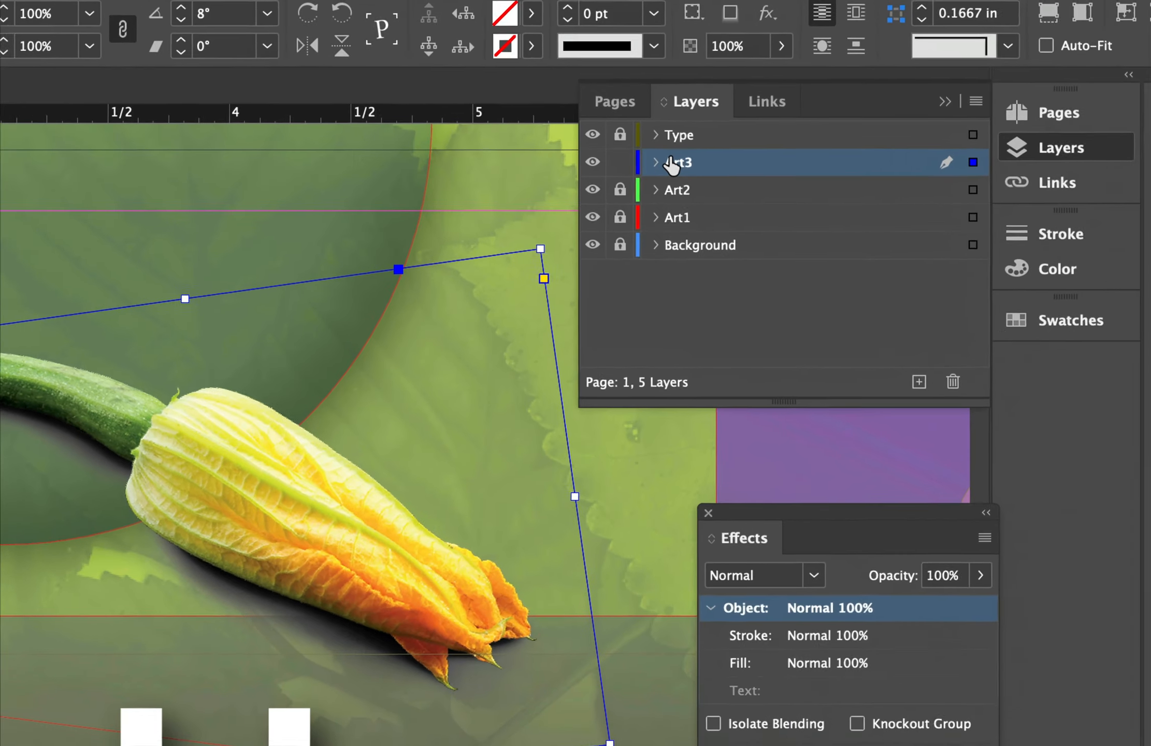
click(655, 164)
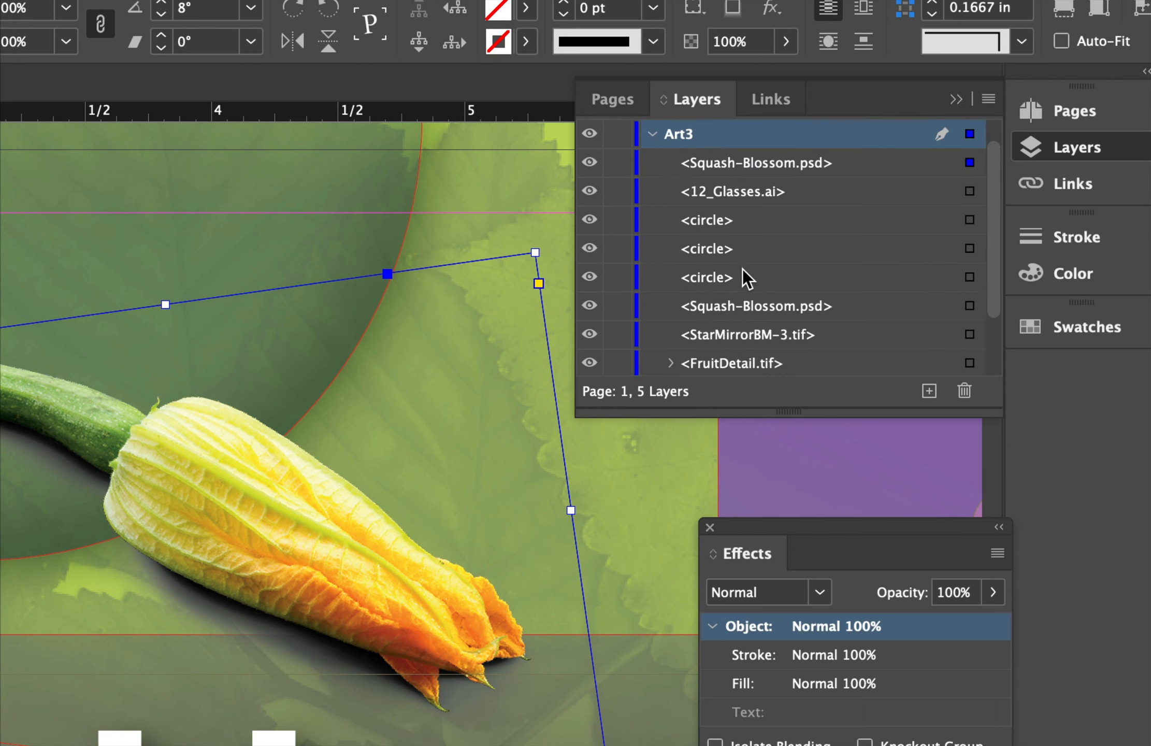
scroll(733, 301, down, 1)
scroll(728, 306, up, 2)
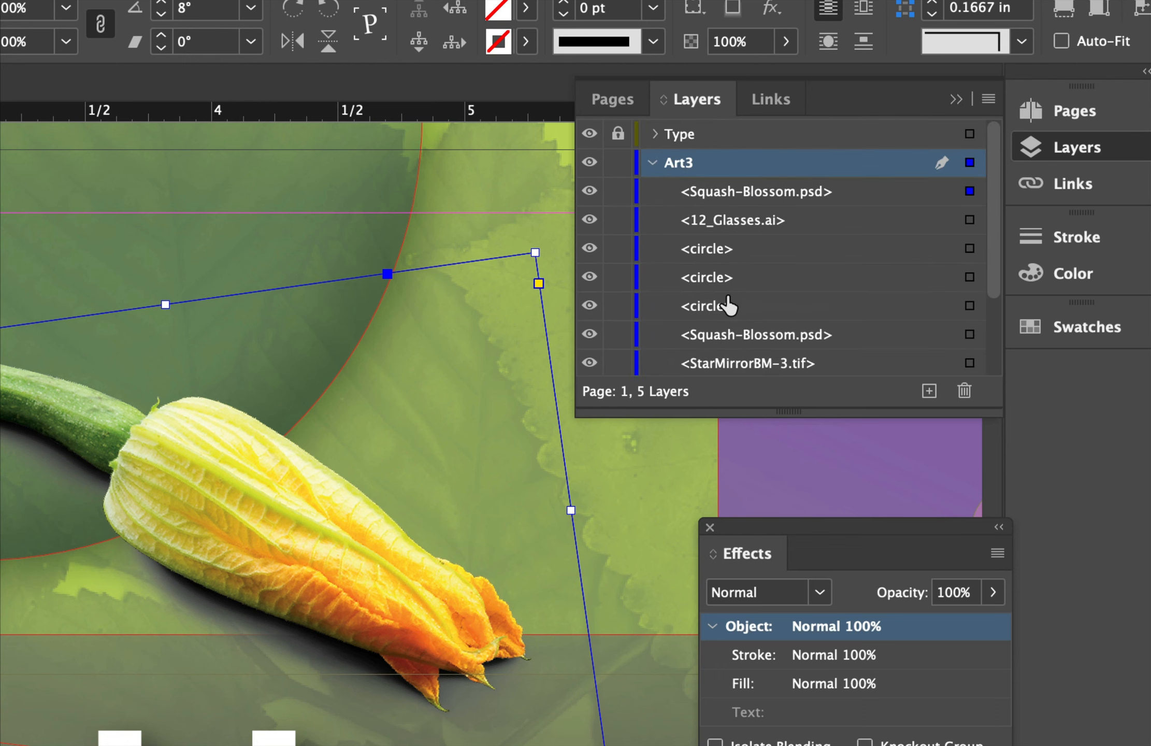
click(653, 162)
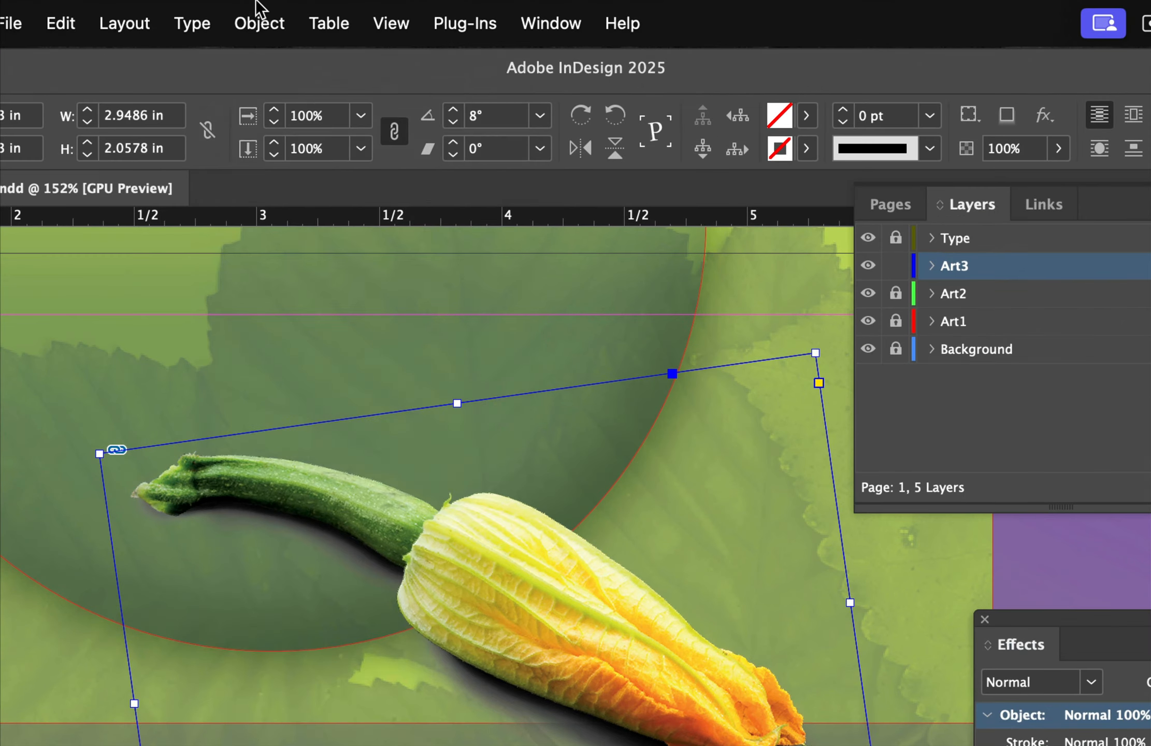
- Hide the top blossom copy, and turn off the Foreground layer in the remaining blossom image's object layer options
click(255, 14)
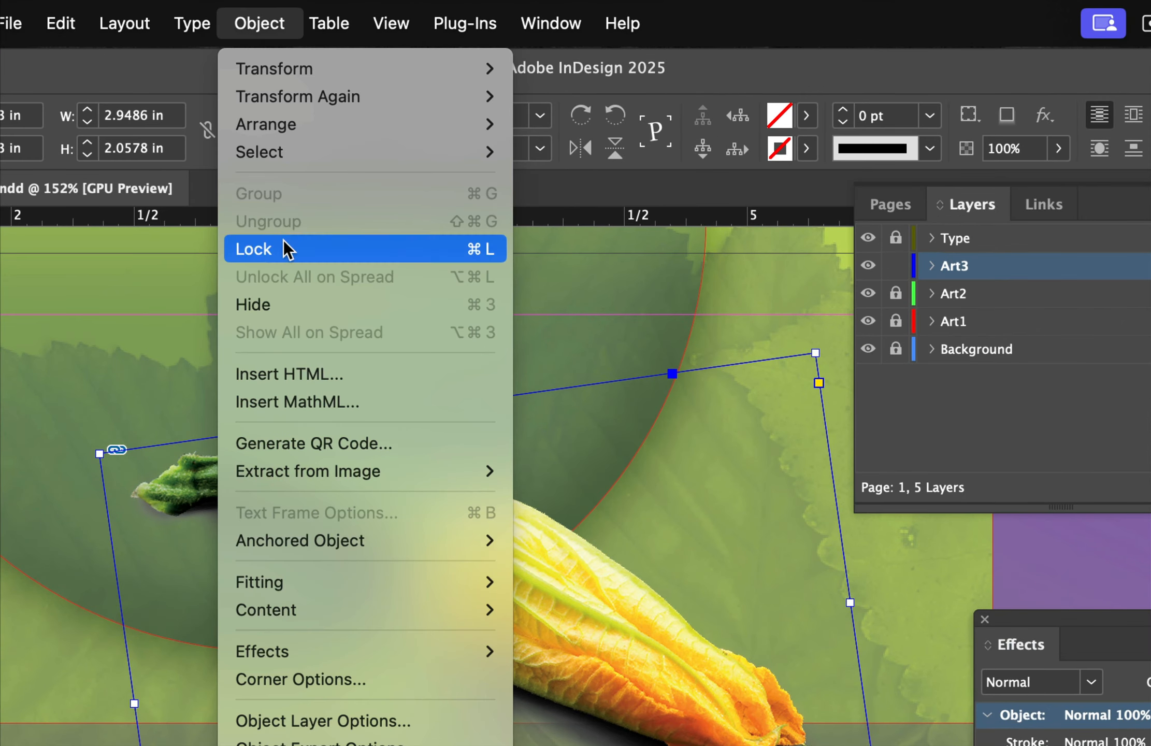
click(311, 301)
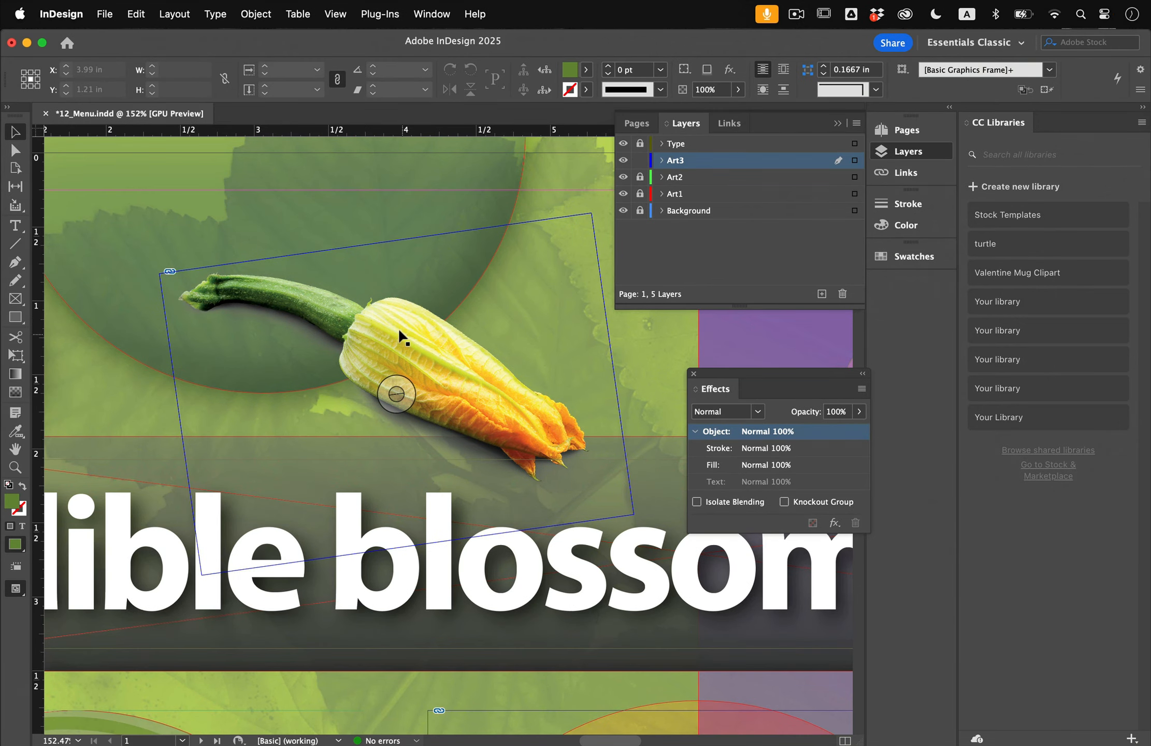
click(366, 313)
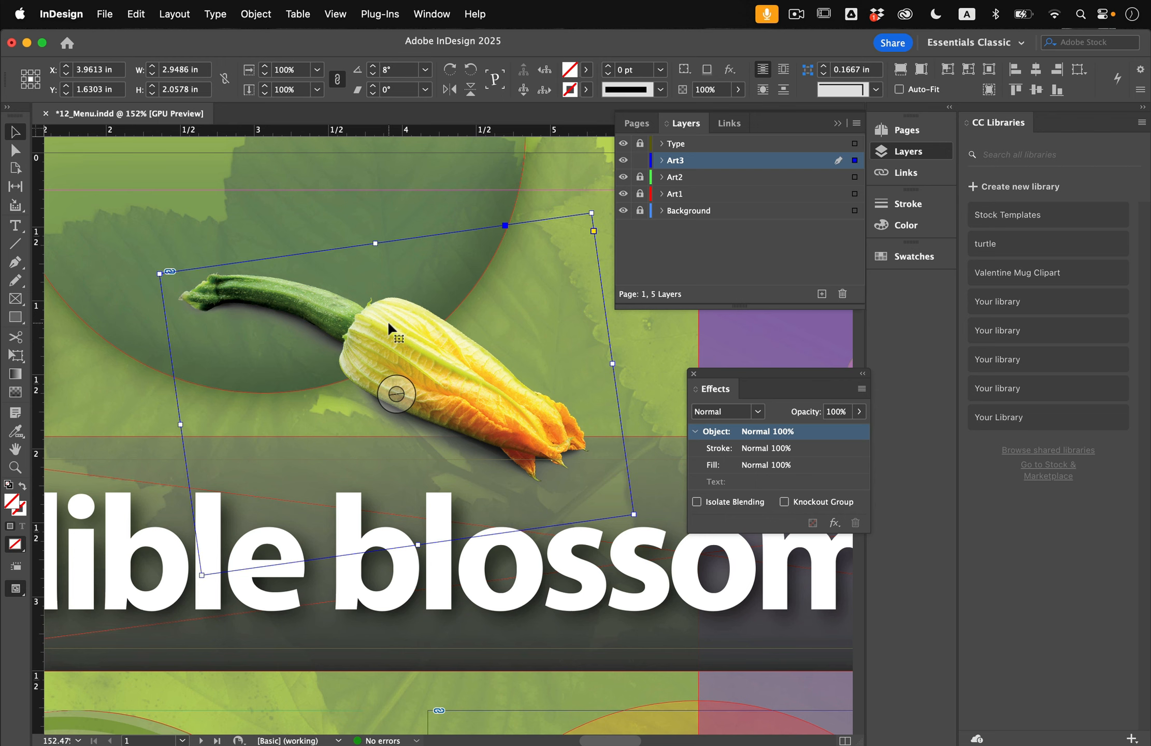
click(256, 14)
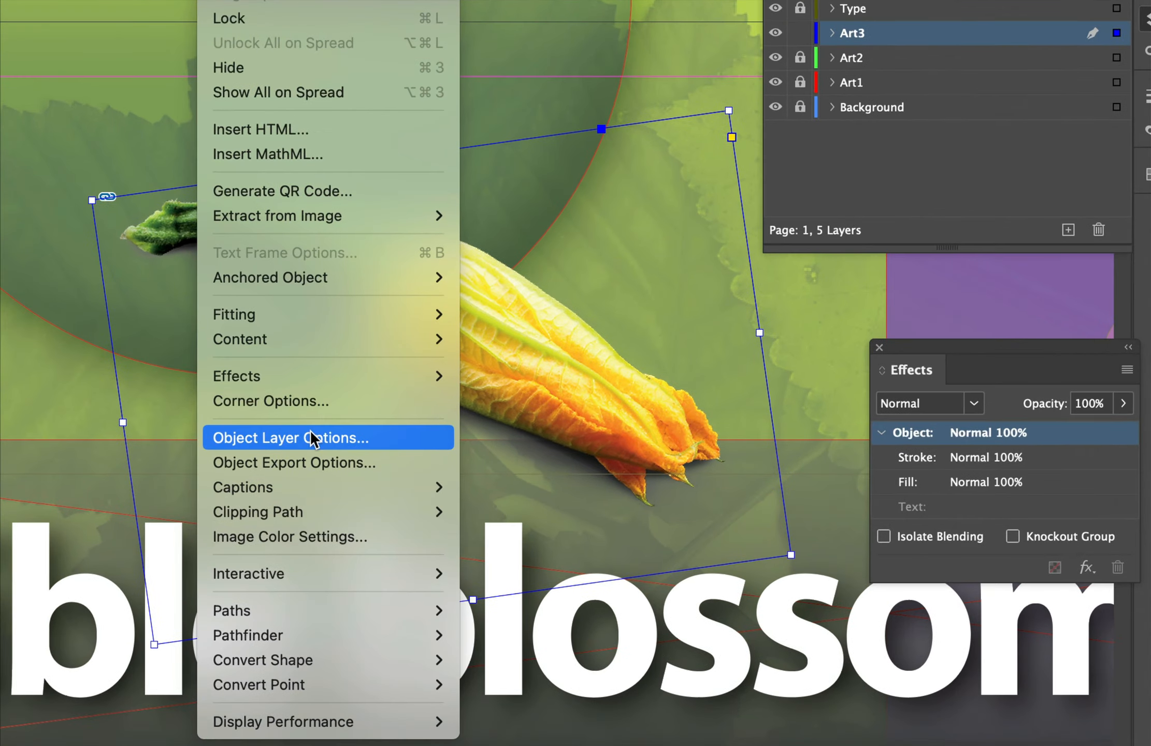
click(300, 434)
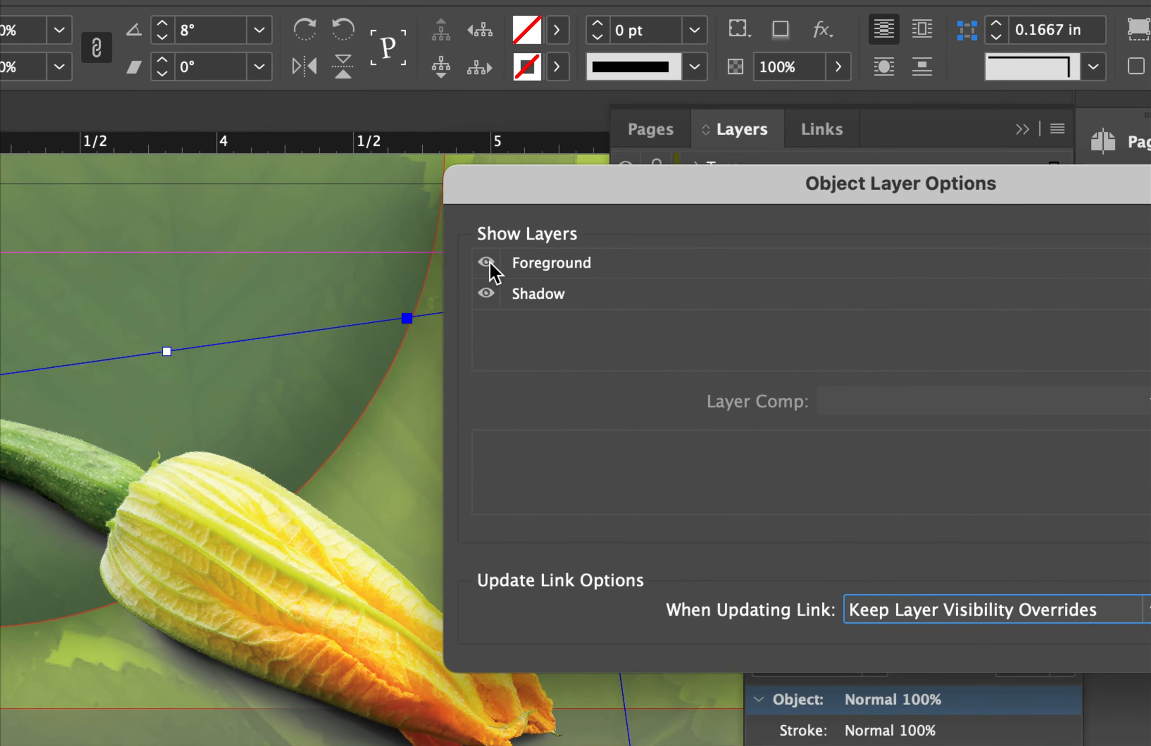
click(548, 196)
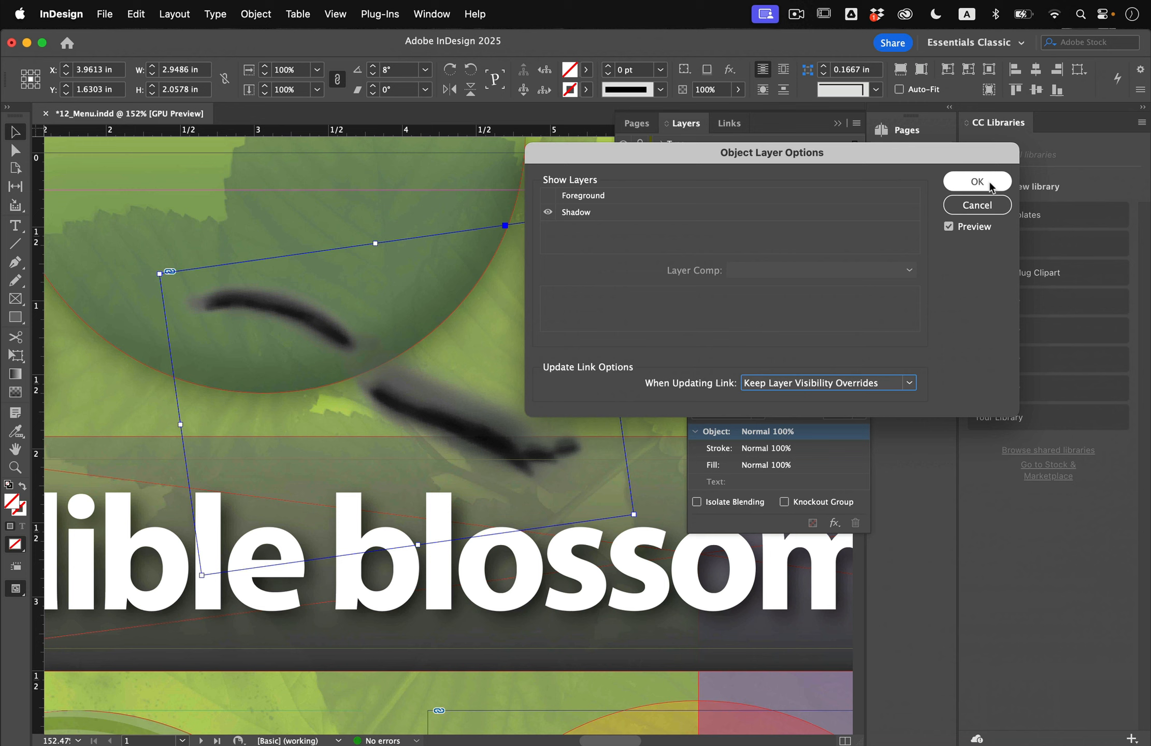
click(977, 182)
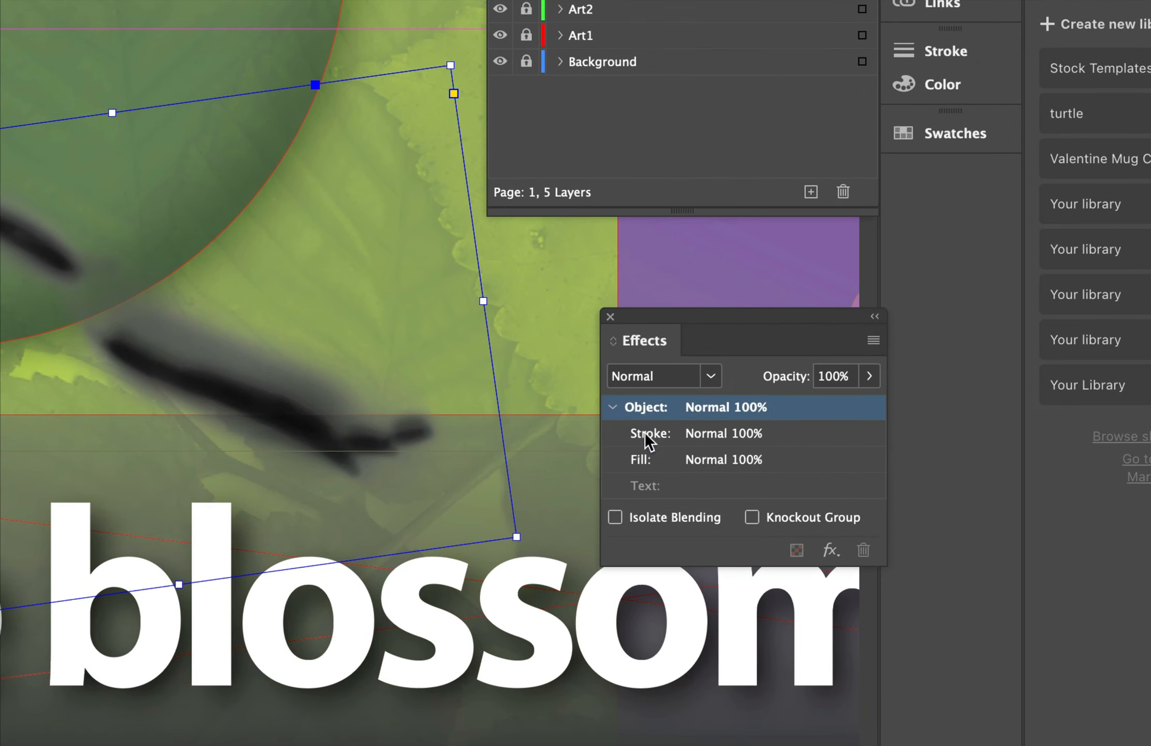
- Set the blossom shadow image's blending mode to Multiply, and show all hidden objects on the spread
click(707, 377)
click(673, 427)
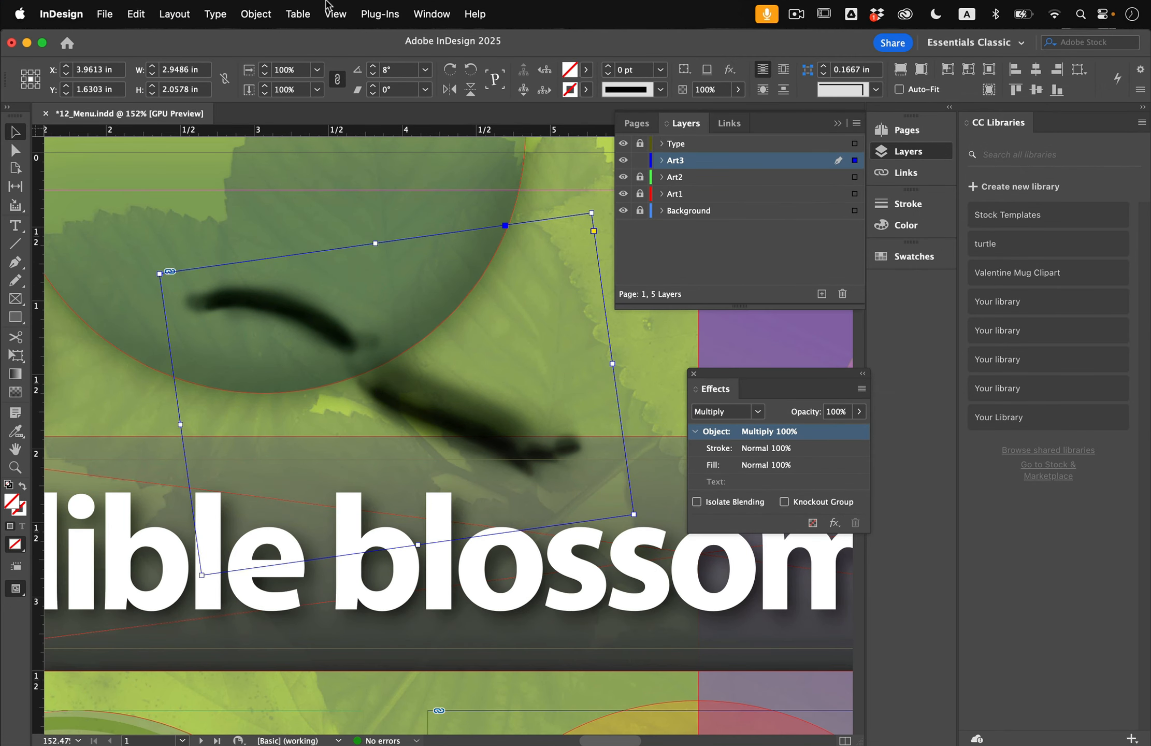
click(257, 12)
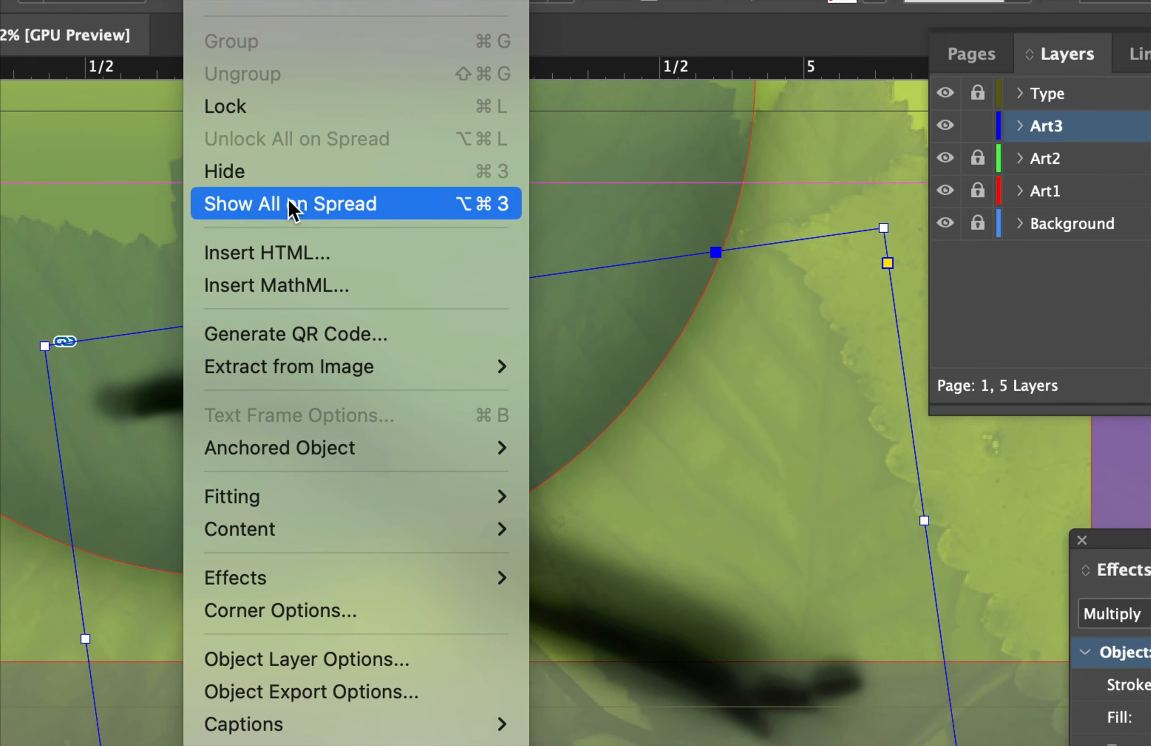
click(289, 204)
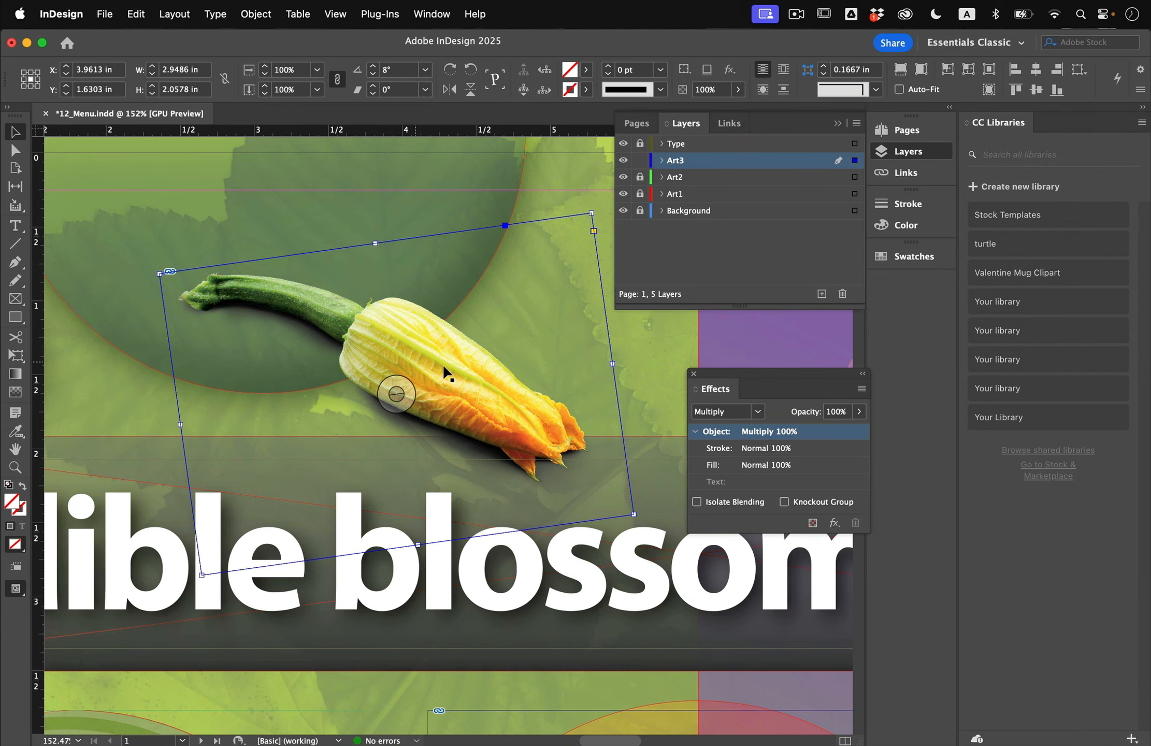
click(363, 203)
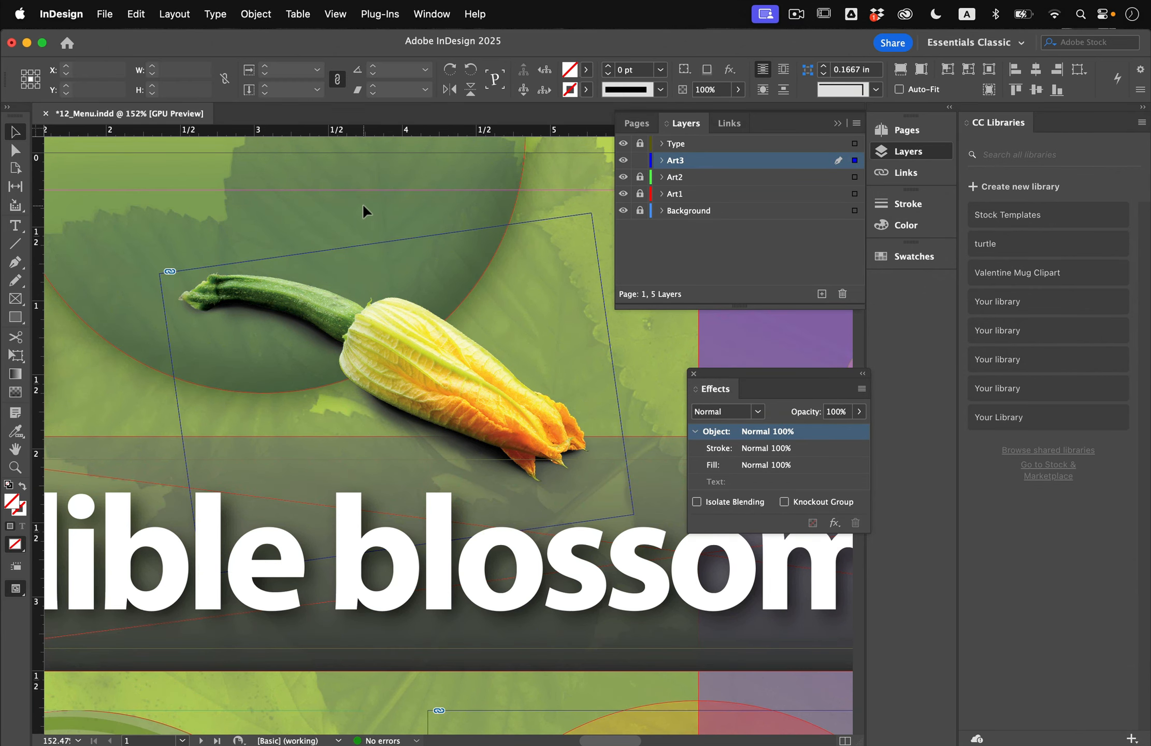
- Turn off the Shadow layer in the top blossom image's object layer options and deselect everything
click(435, 382)
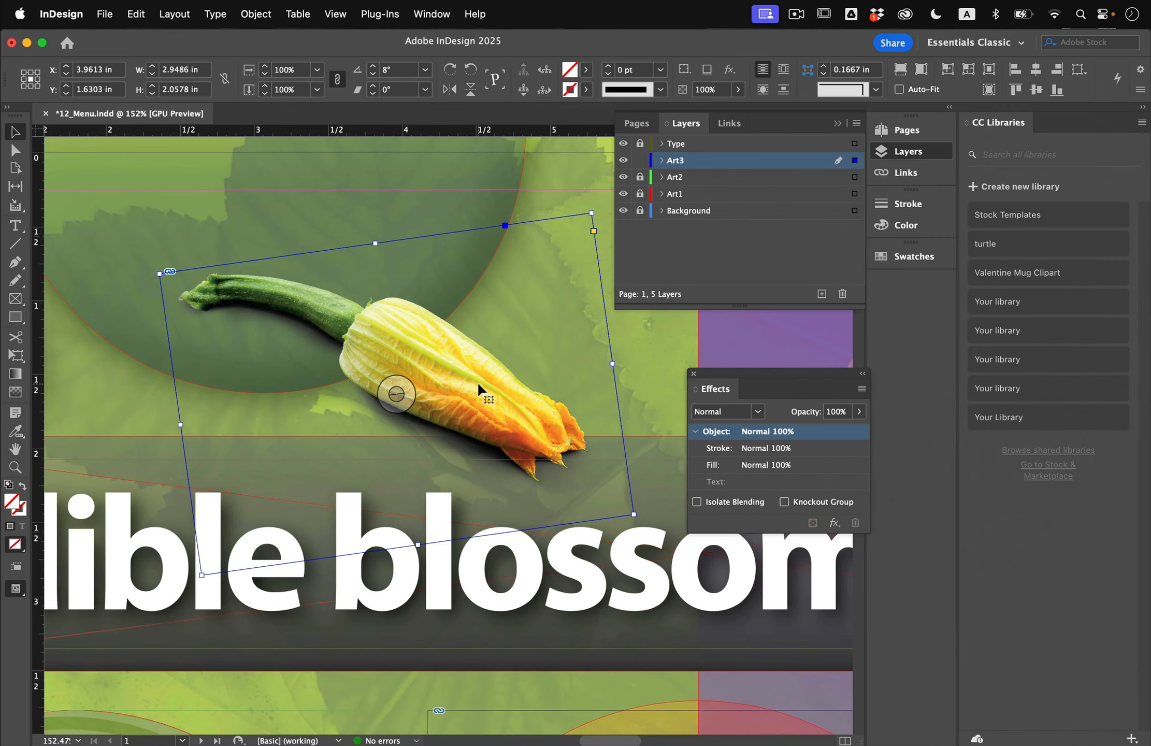
click(245, 8)
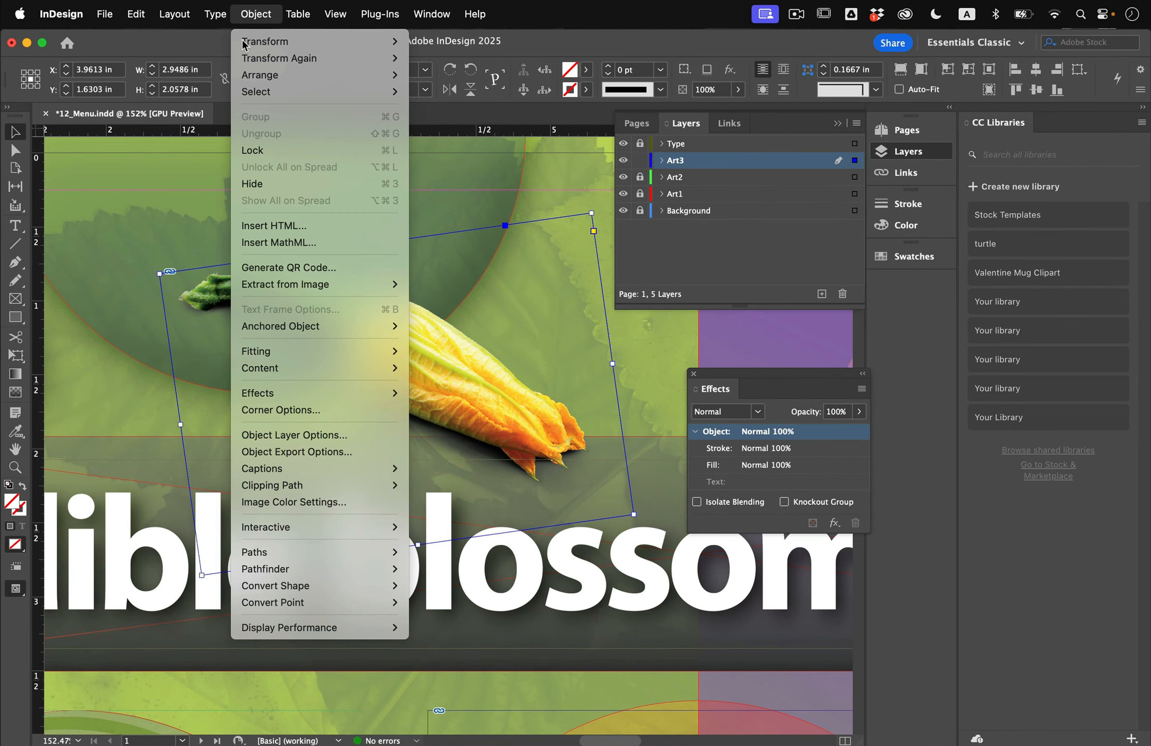
click(295, 432)
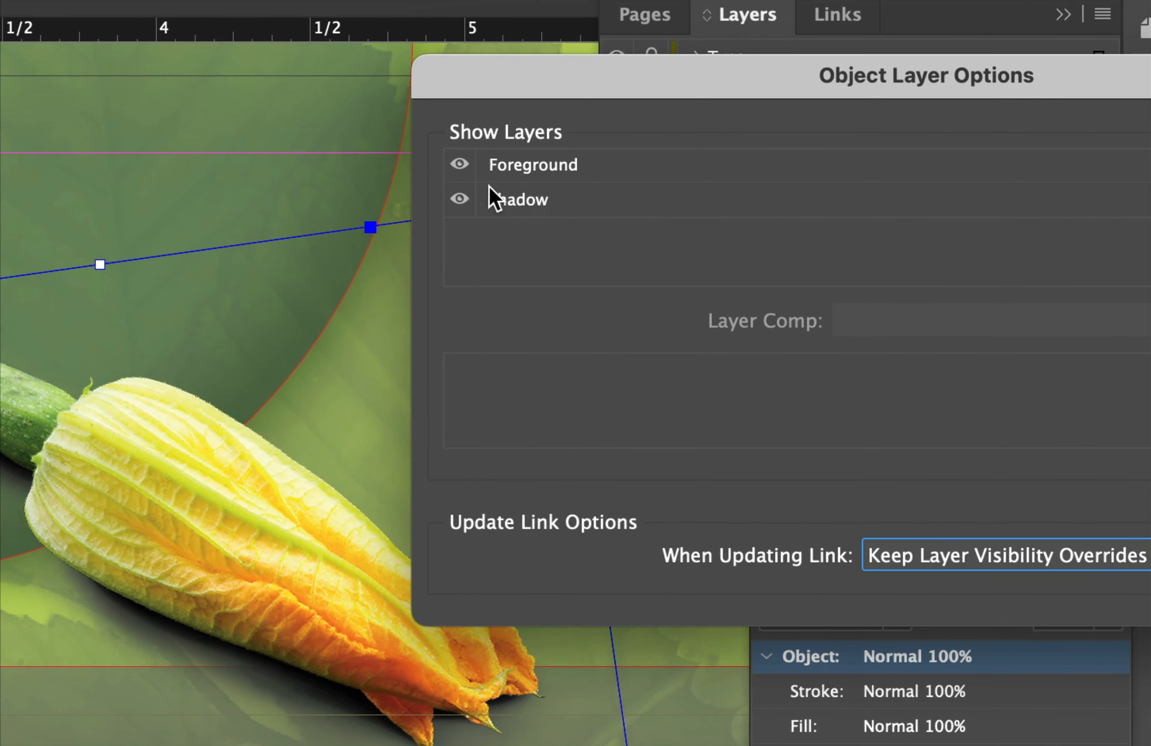
click(460, 199)
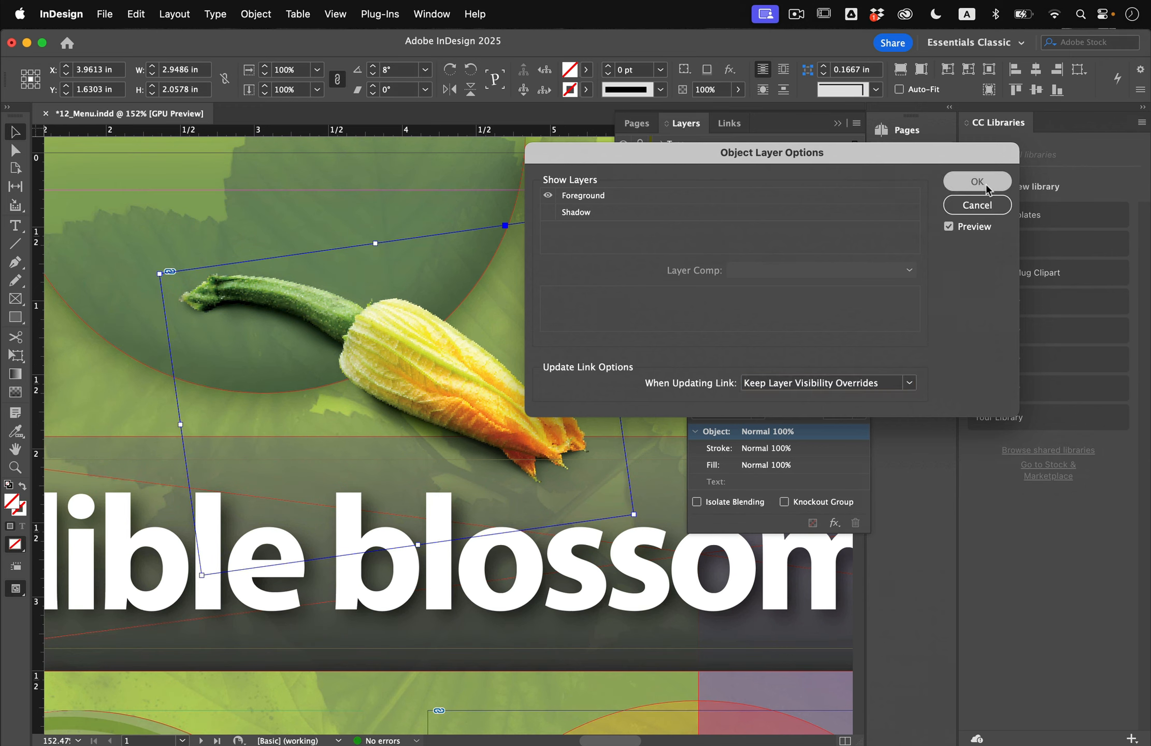
click(977, 181)
key(super+shift+a)
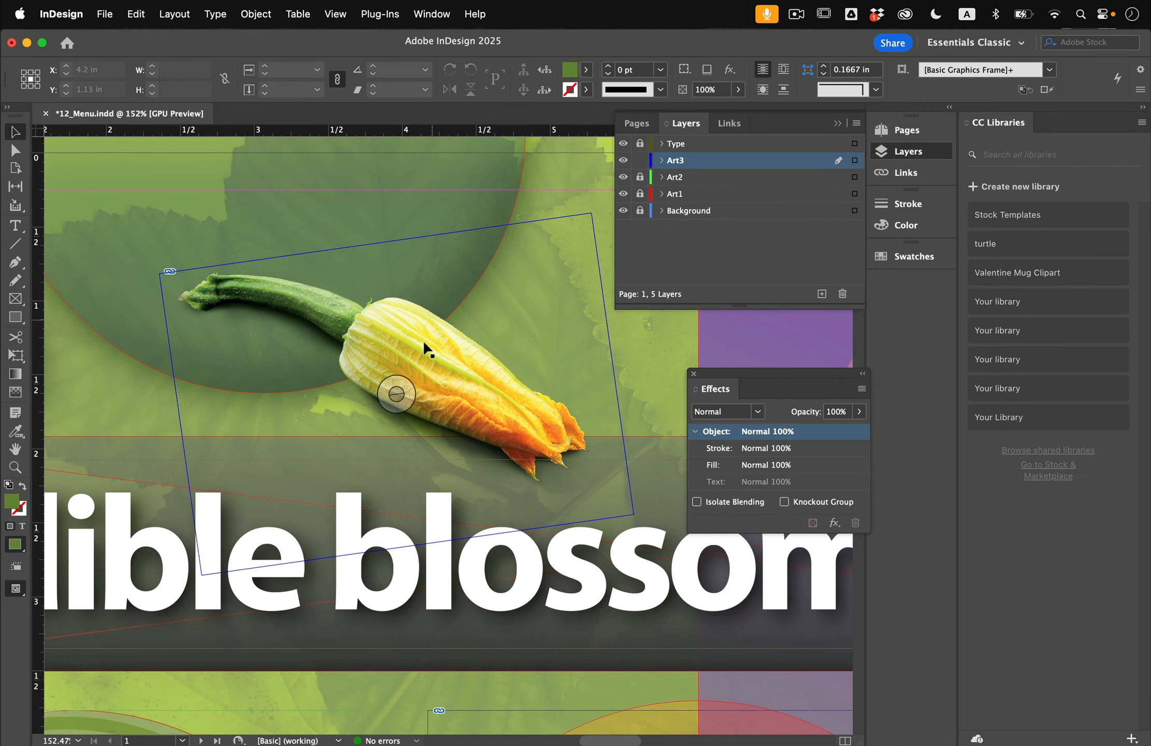
- Try moving the top blossom image away from its separate shadow, and undo the move
click(395, 300)
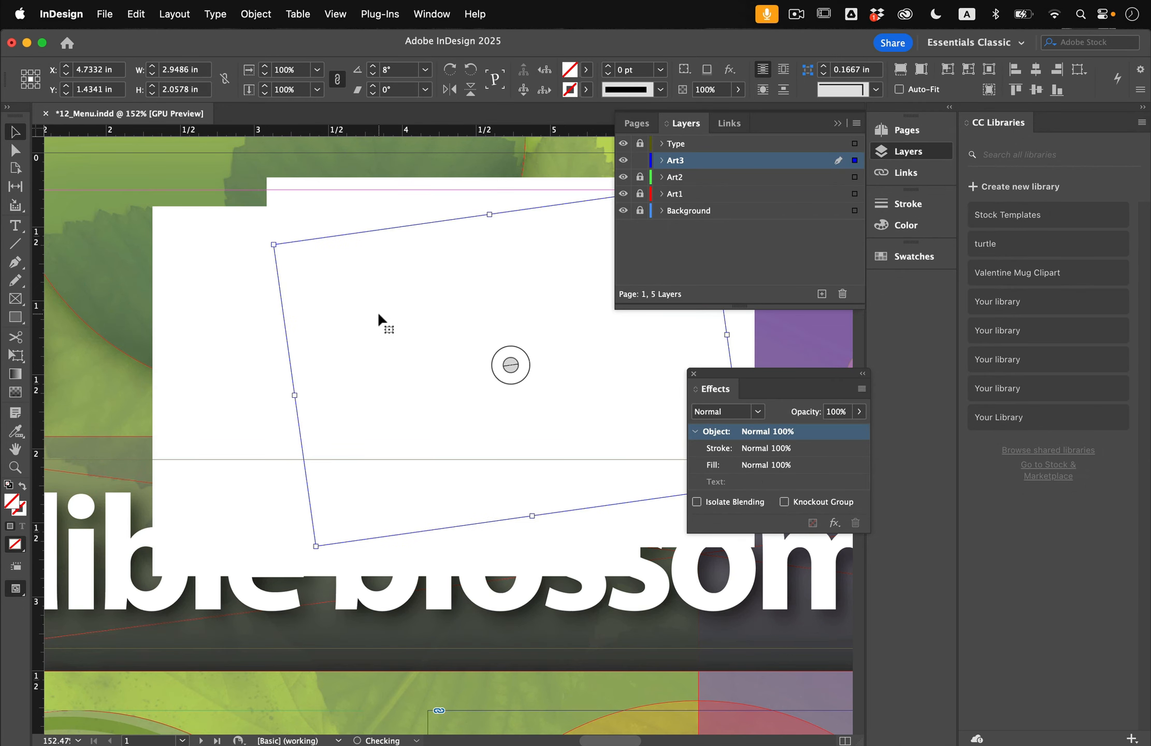
drag(342, 342, 350, 267)
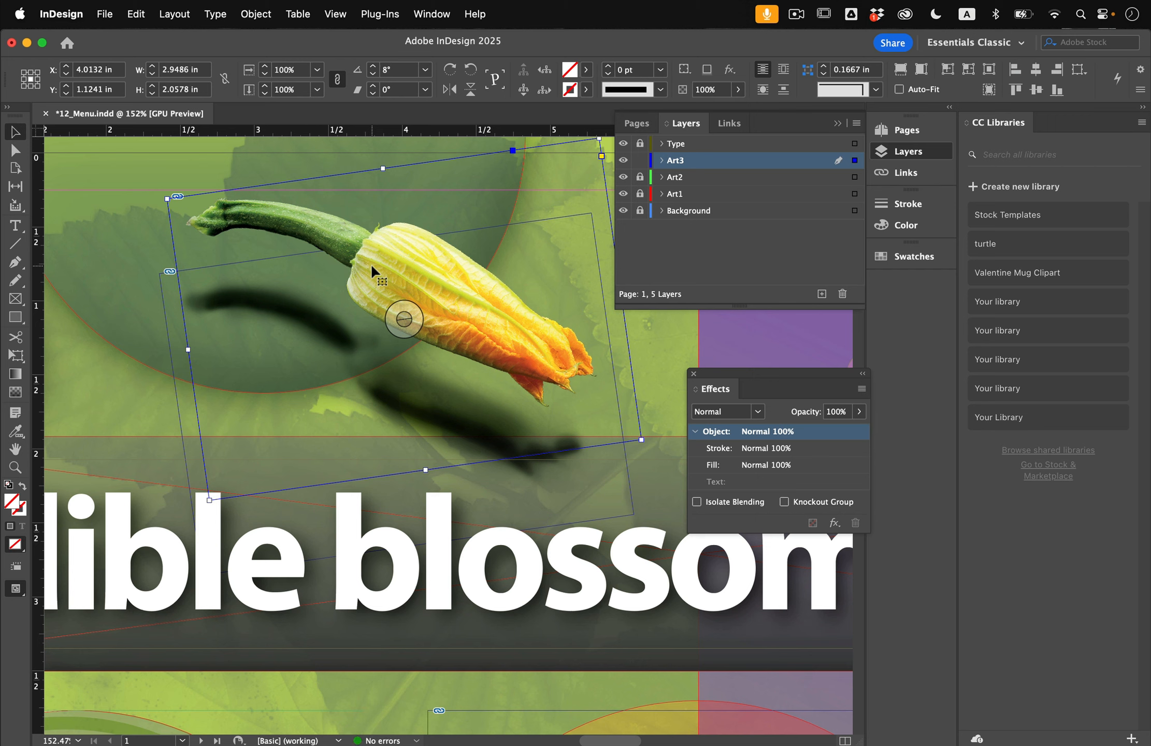
key(super+z)
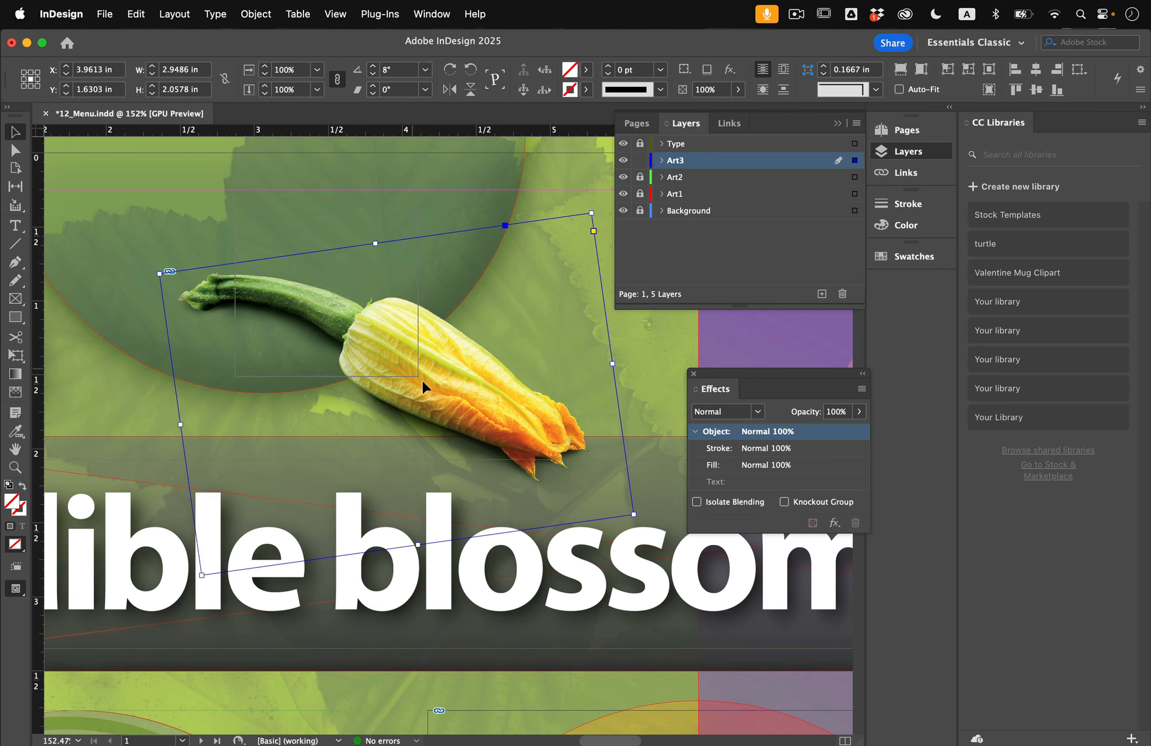
- Select both the blossom image and its shadow image and group them
double_click(460, 414)
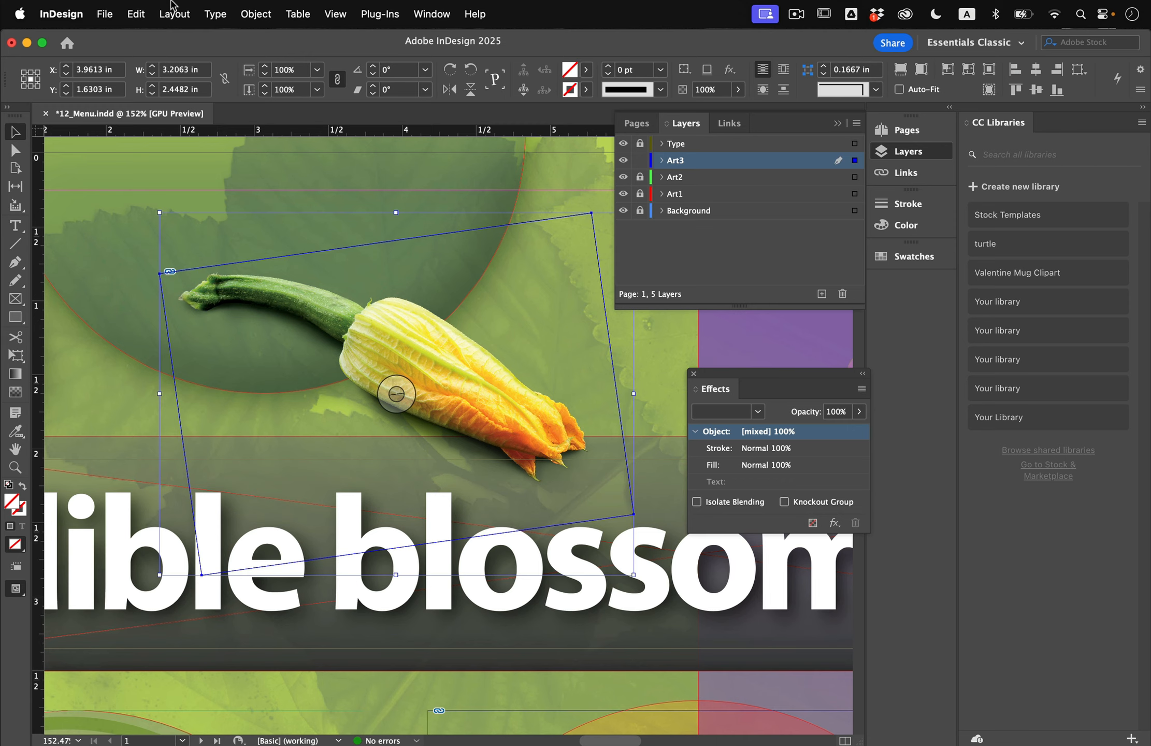
click(254, 13)
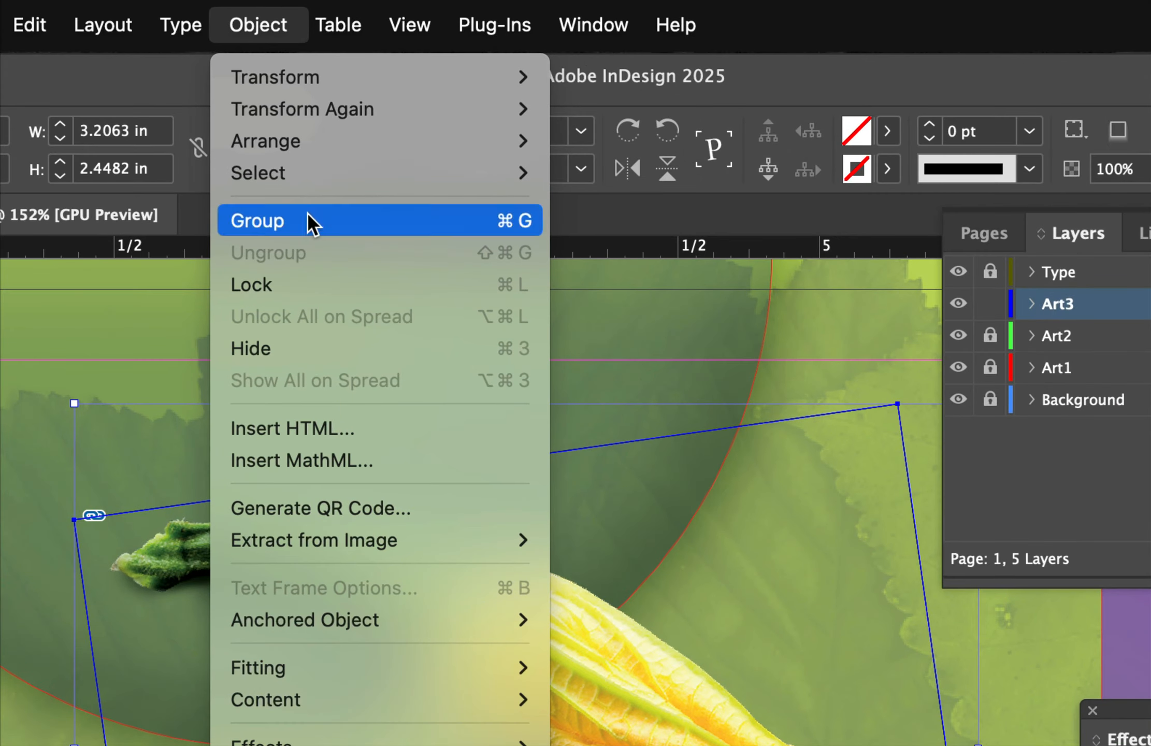
click(280, 117)
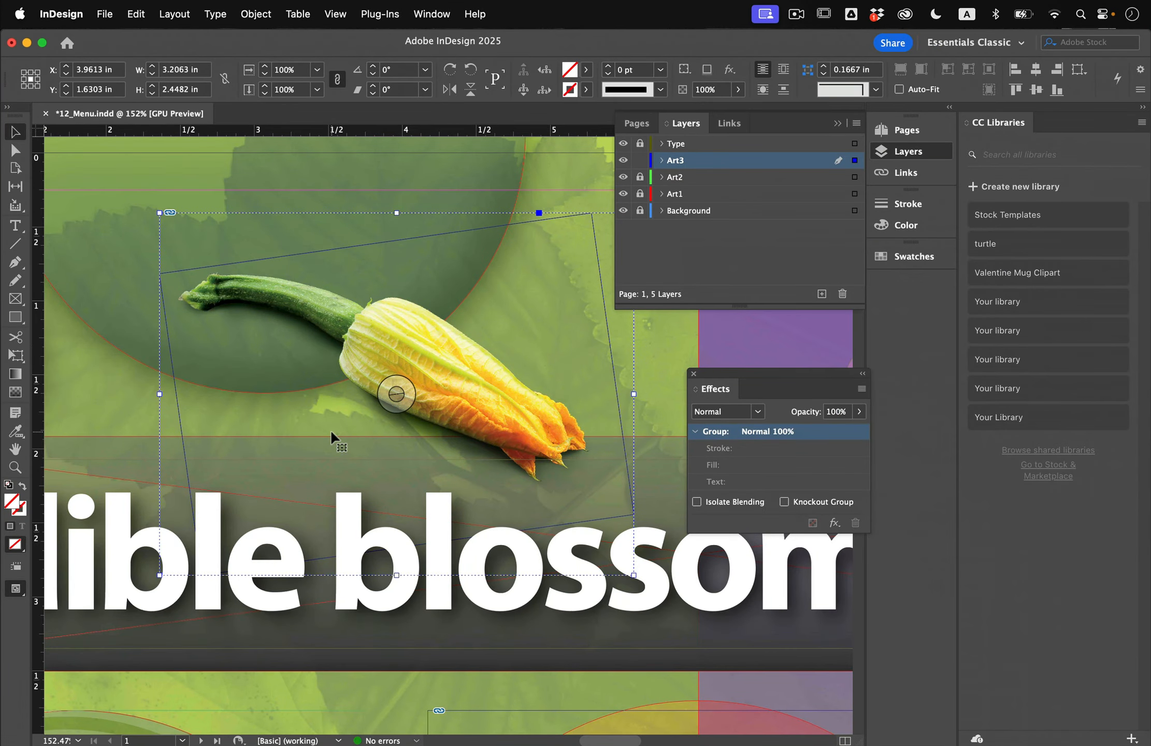
- Unlock the Type layer, move the blossom group onto it, and position the blossom so it overlaps the "edible blossoms" title
scroll(331, 430, down, 3)
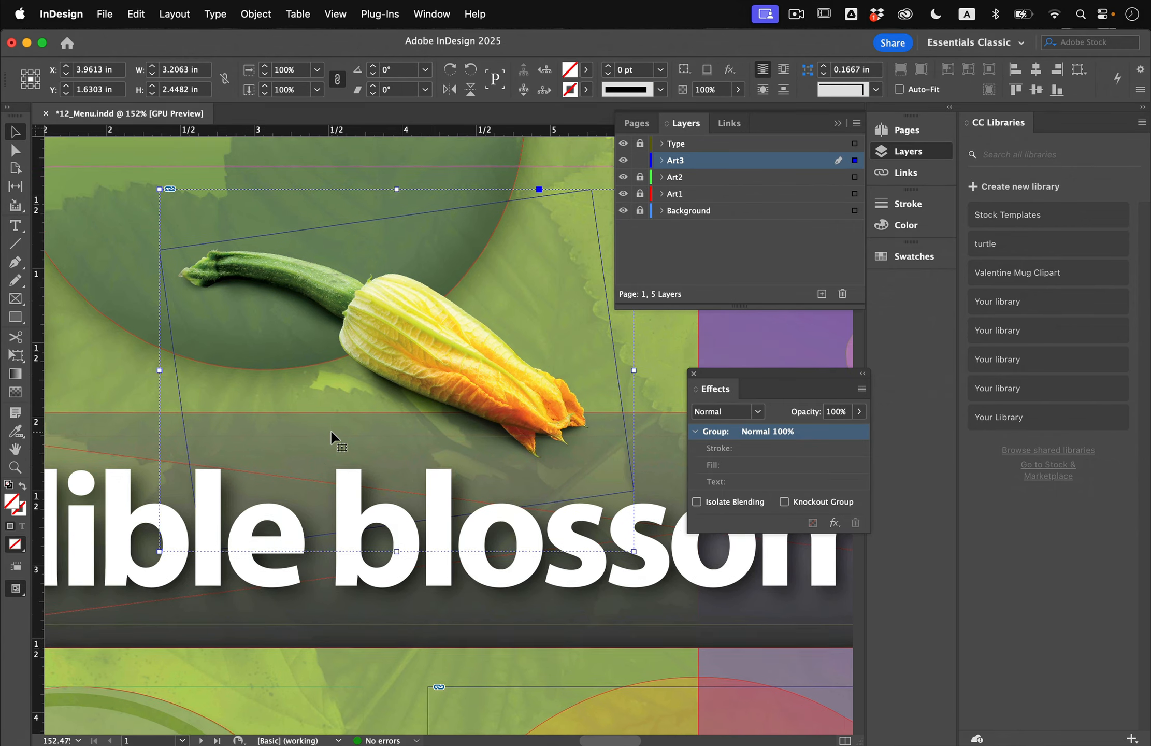
drag(458, 332, 396, 328)
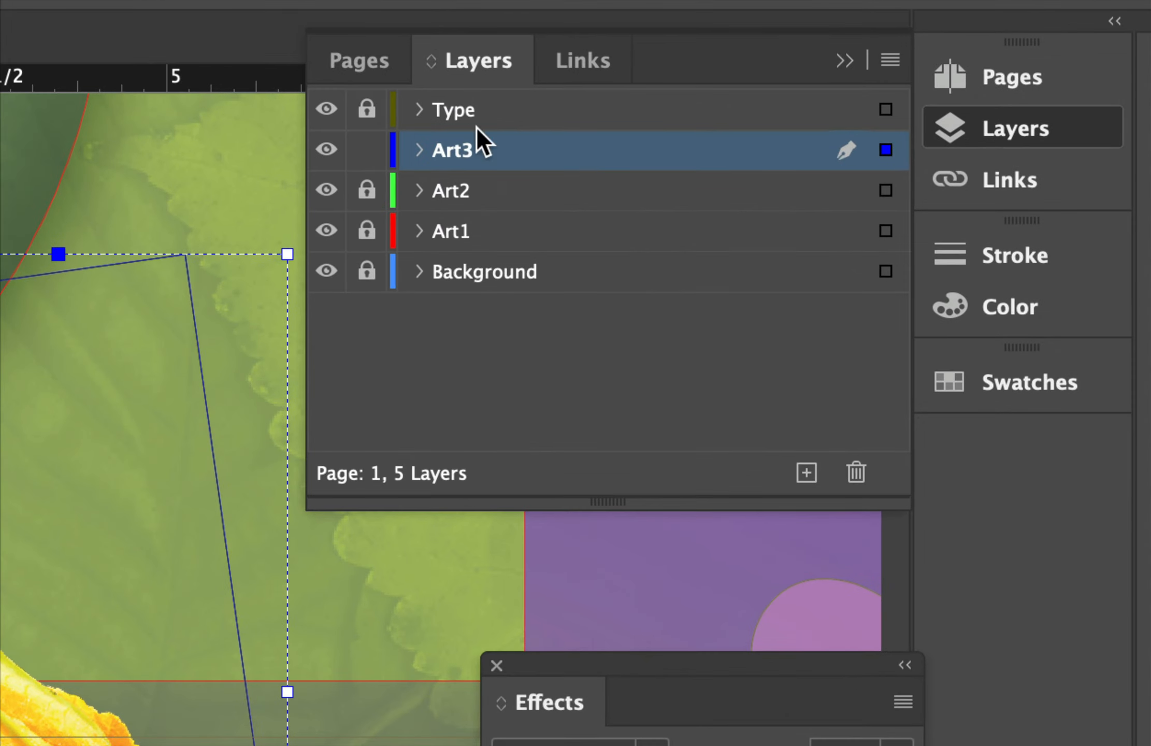
click(368, 110)
drag(886, 134, 886, 109)
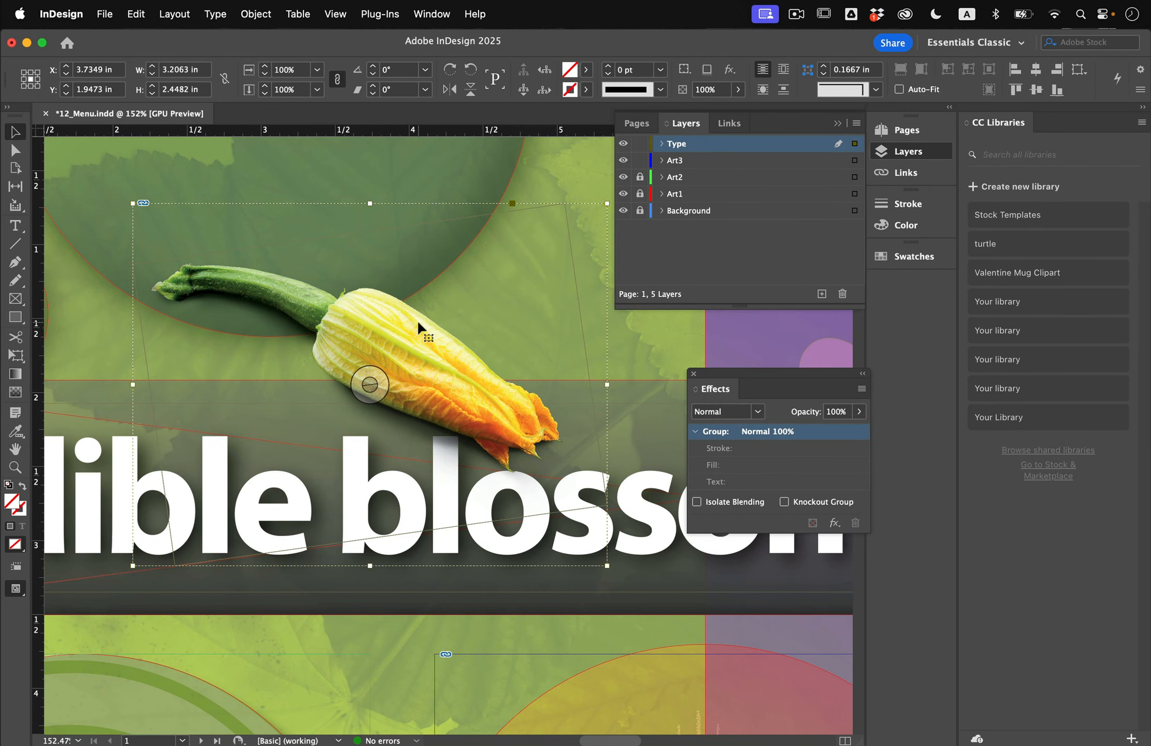
drag(417, 322, 395, 348)
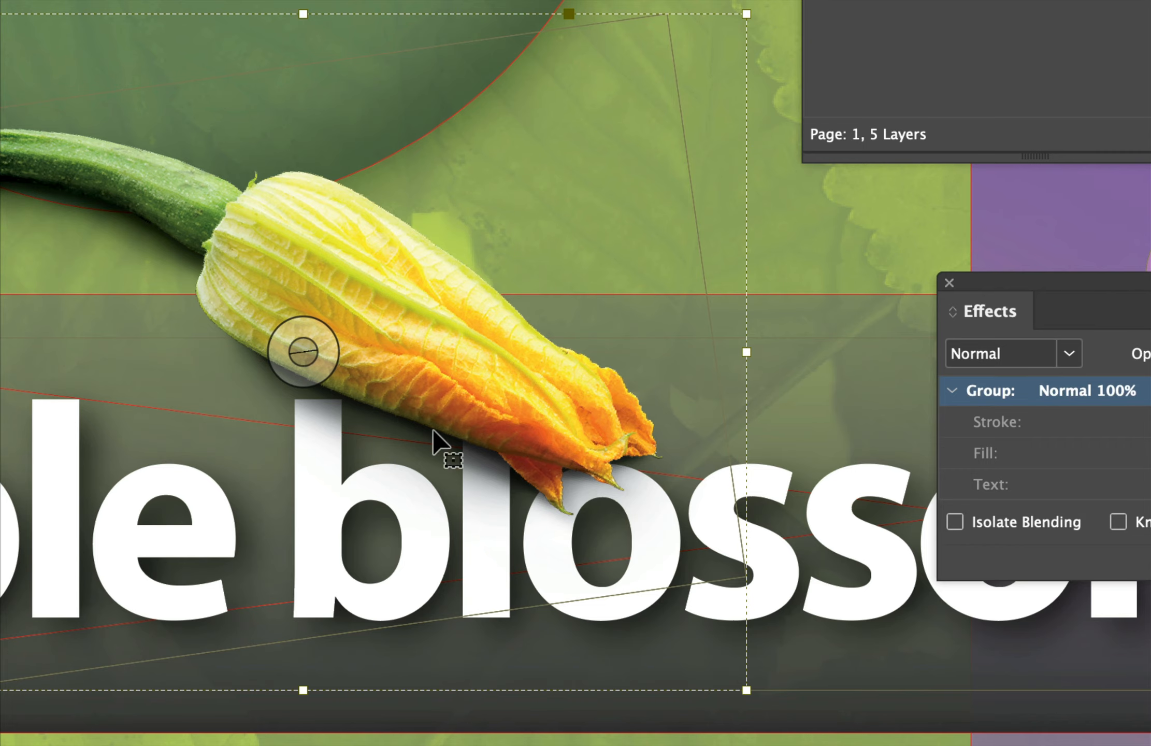
drag(438, 368, 462, 362)
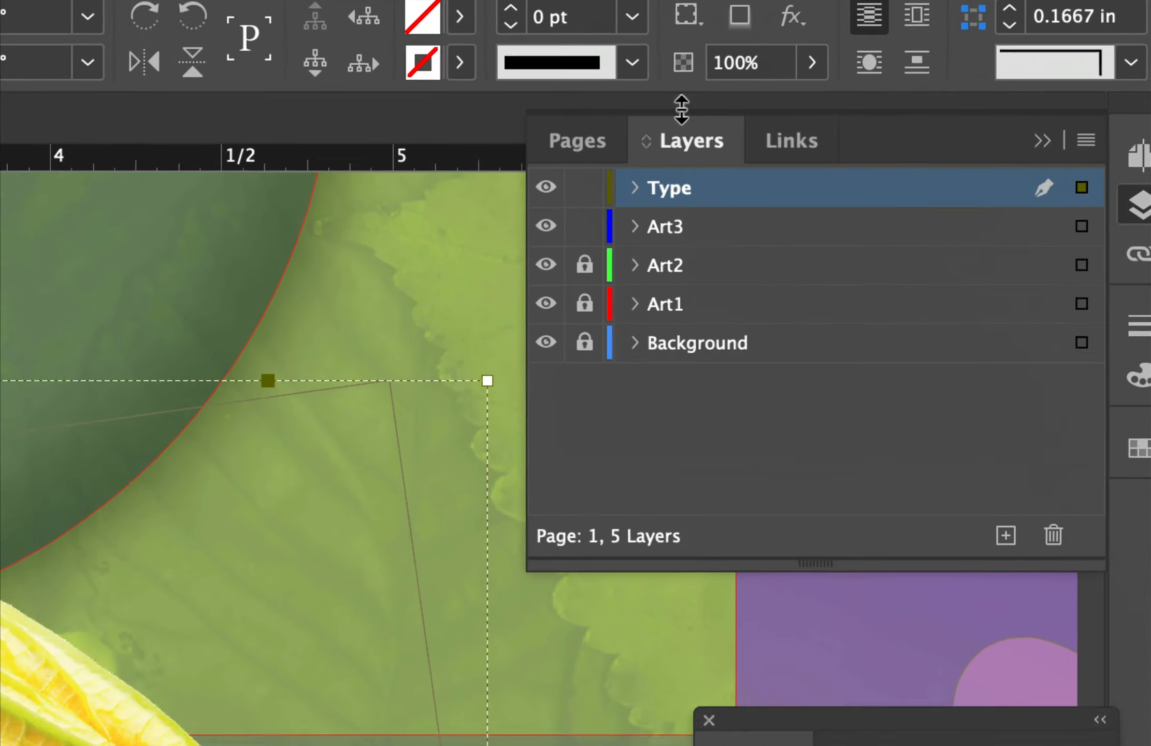
- Unlock the Art2, Art1 and Background layers, and collapse the Layers panel
drag(585, 265, 585, 342)
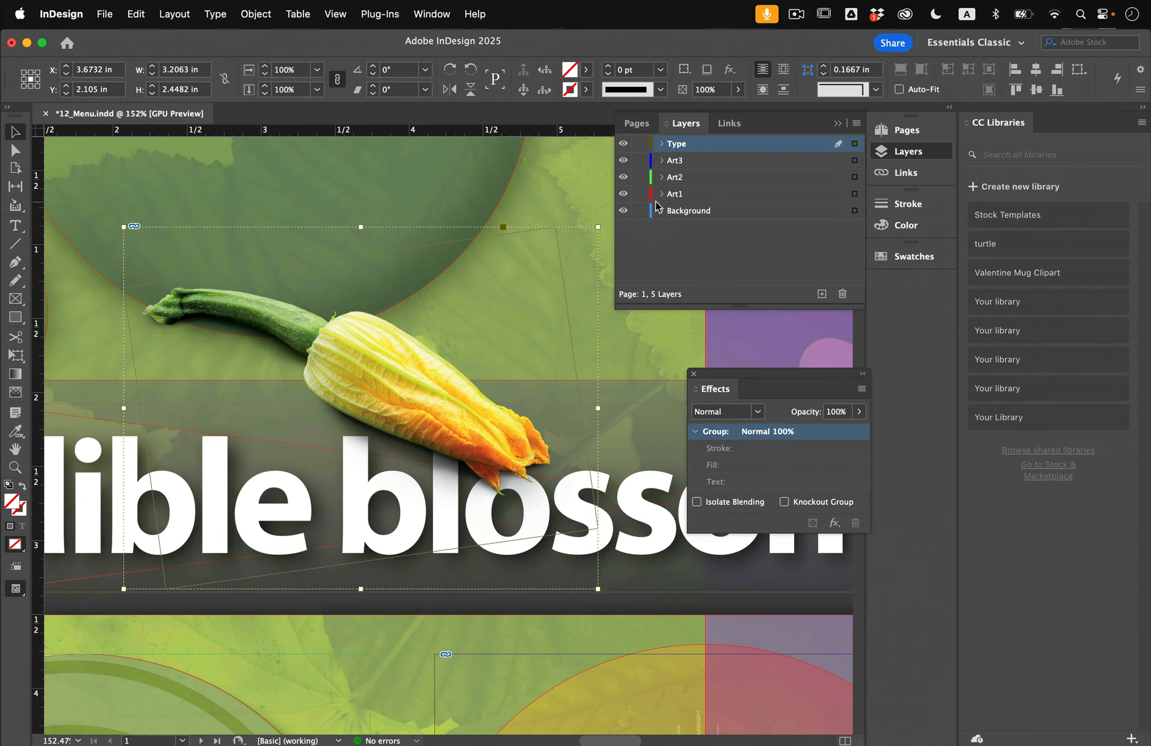
key(super+0)
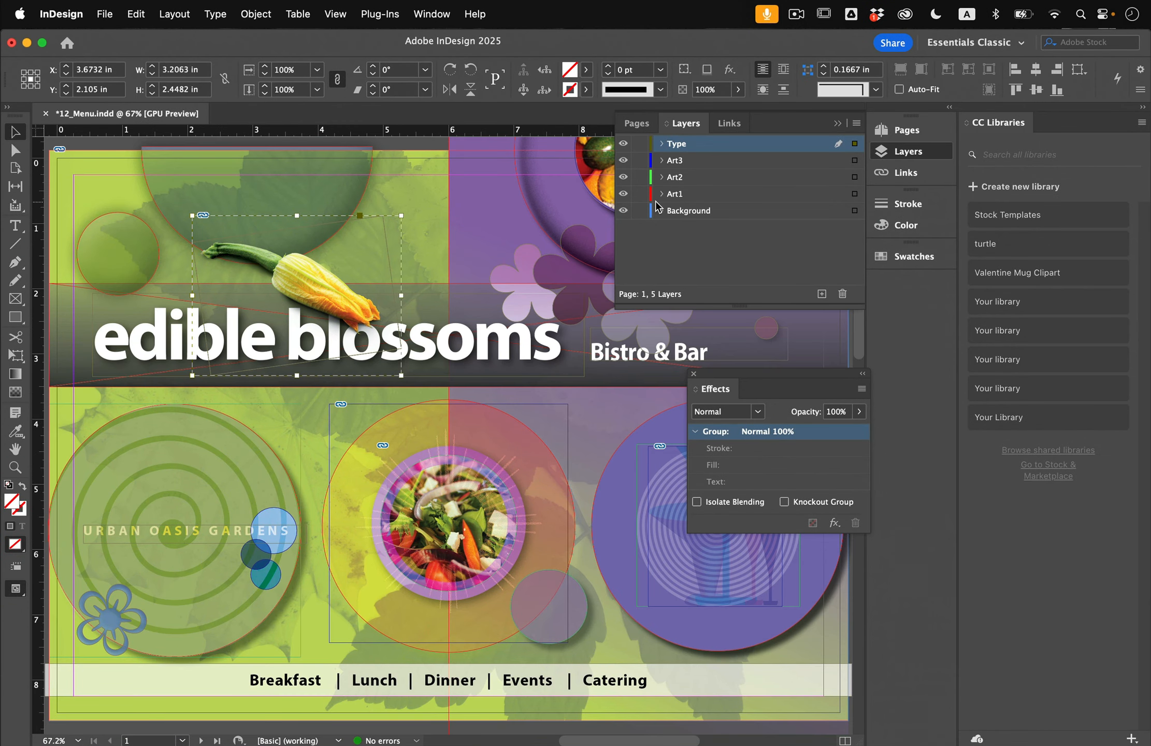
click(911, 158)
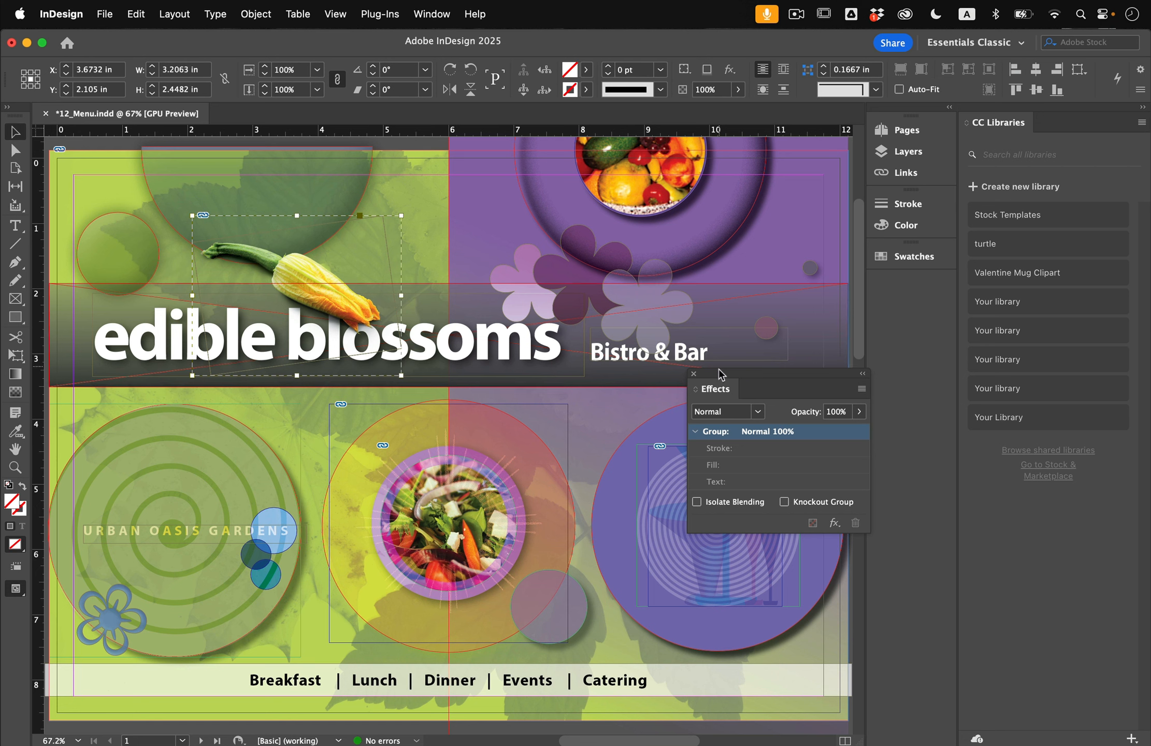
- Dock the Effects panel below Swatches, and preview the page with nothing selected
drag(722, 382, 907, 286)
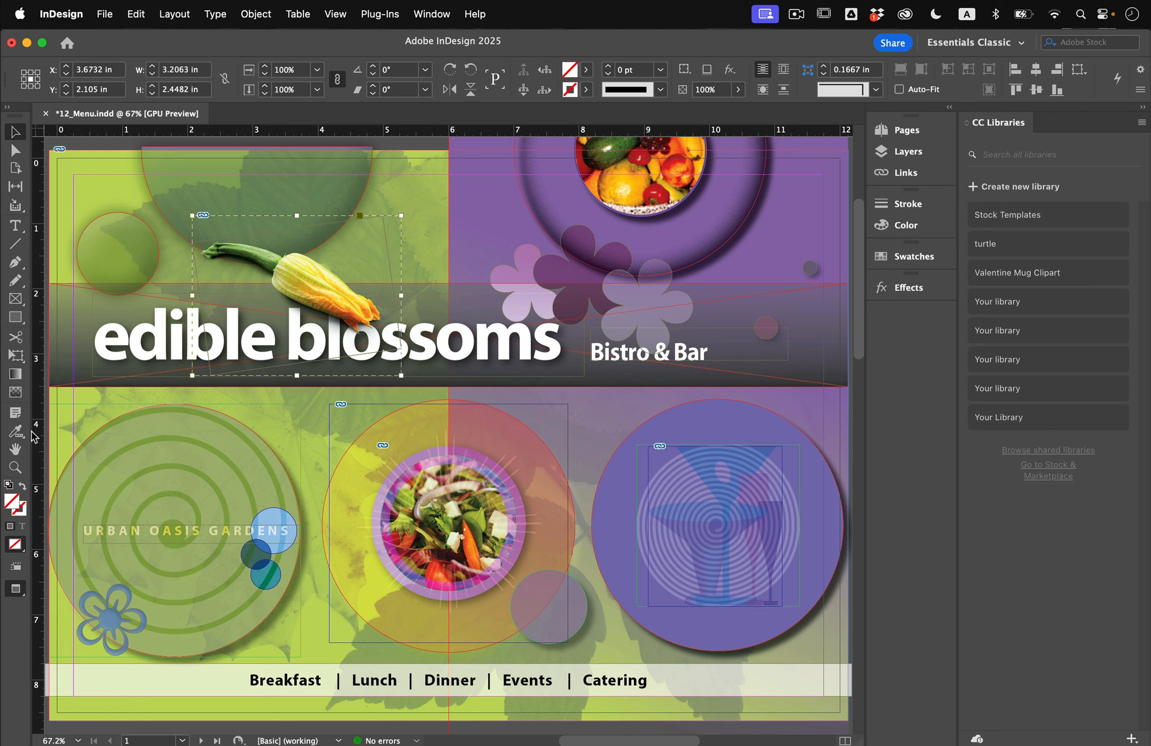
key(w)
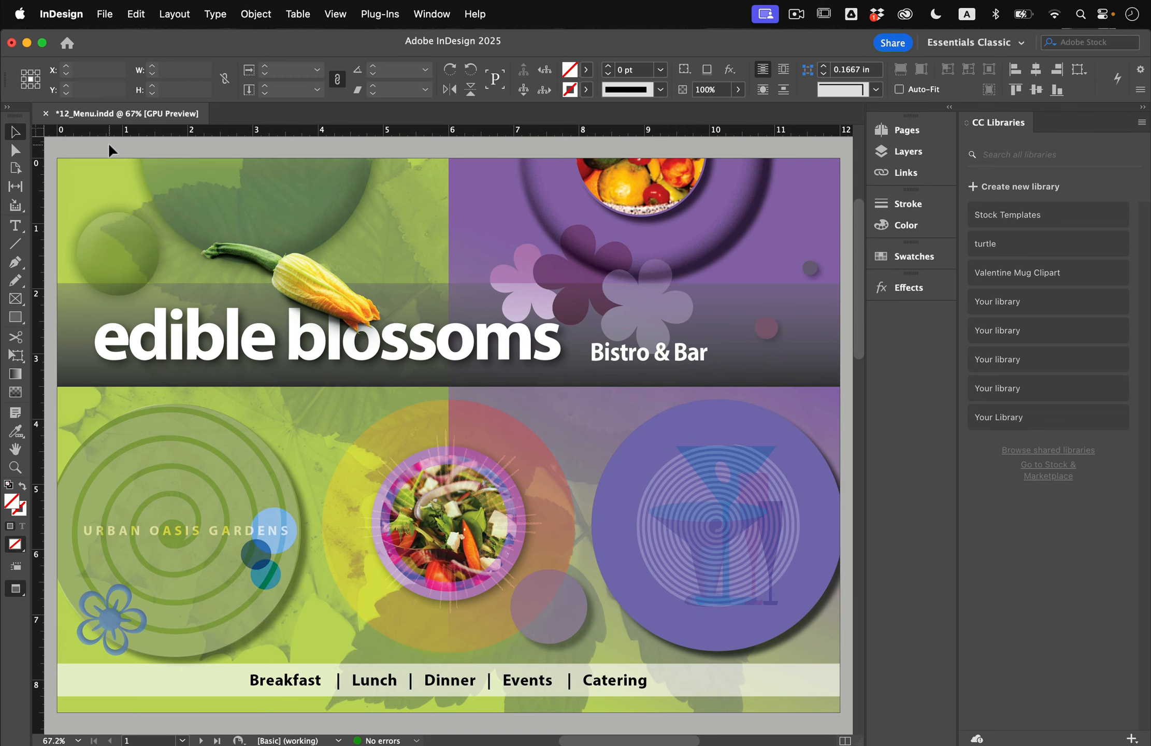
click(108, 142)
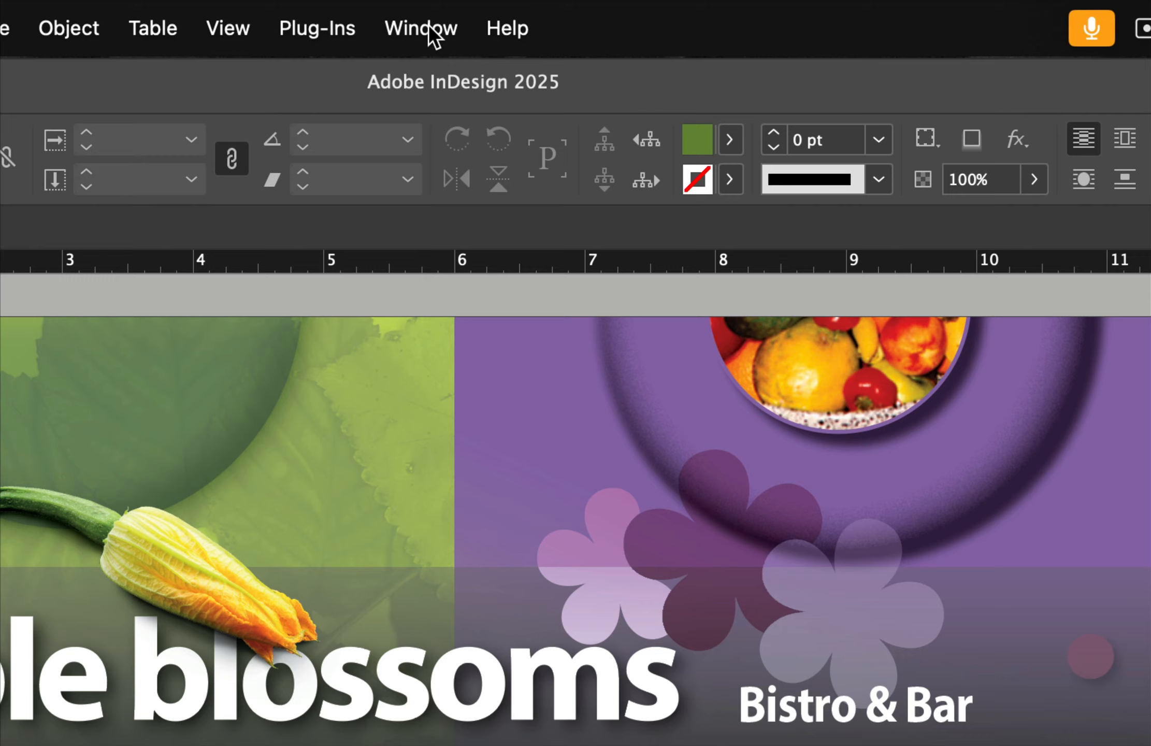
- Display the Properties panel
click(428, 20)
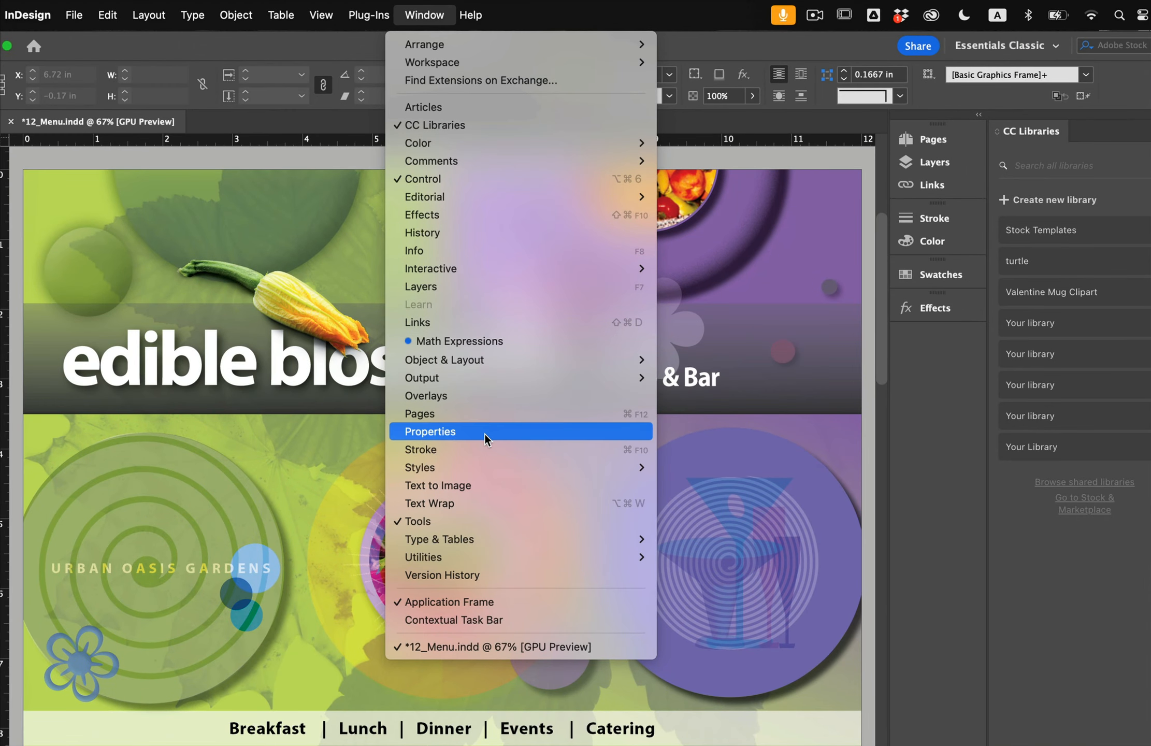
click(430, 436)
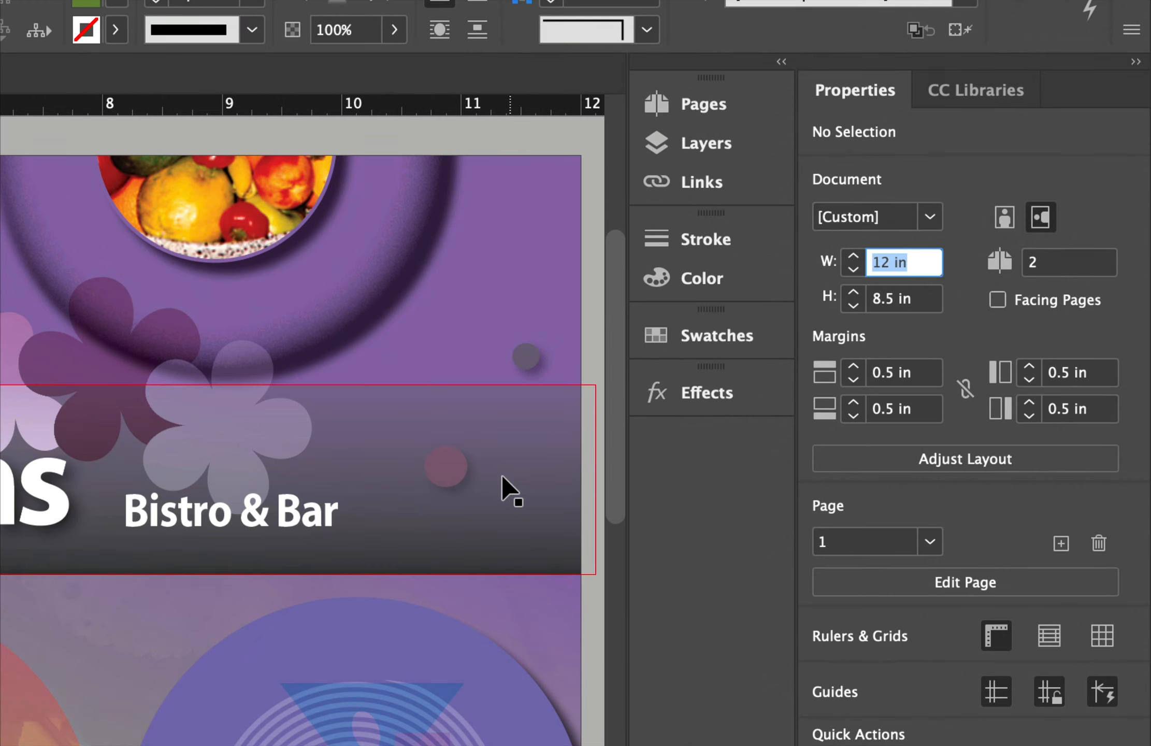
- Edit the dark title band's Gradient Feather, placing the opaque stop at 34.9% and setting the type to Radial
click(495, 462)
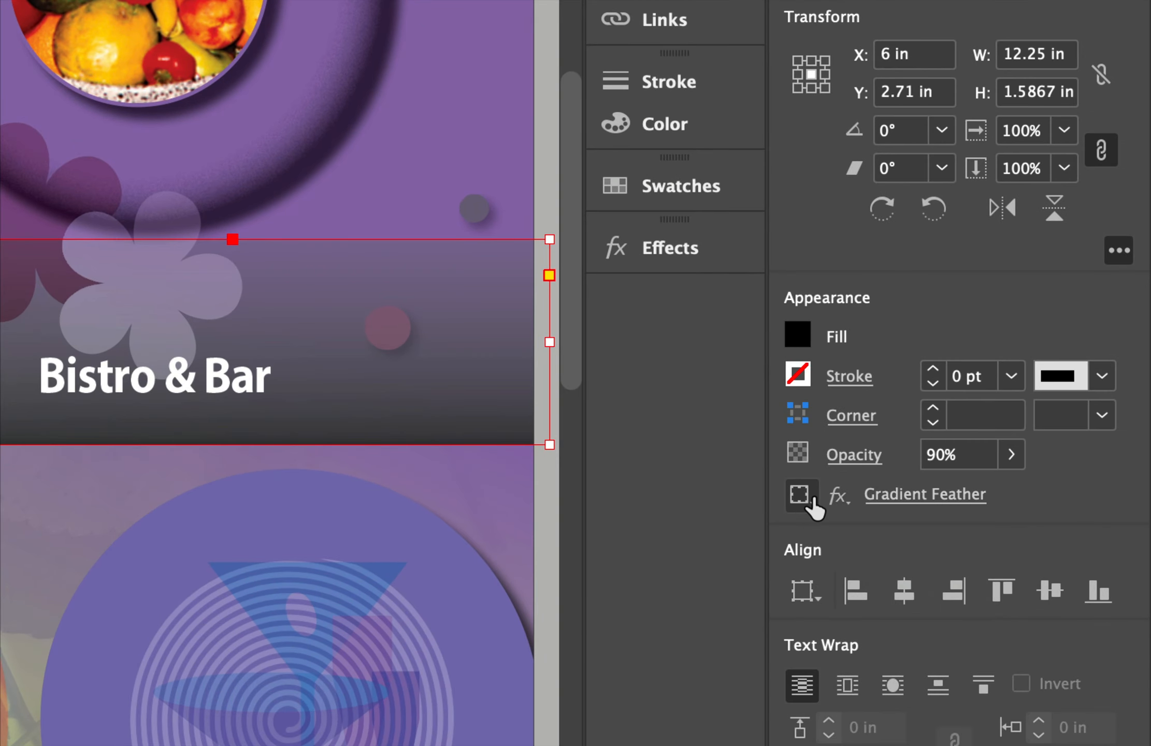
click(901, 497)
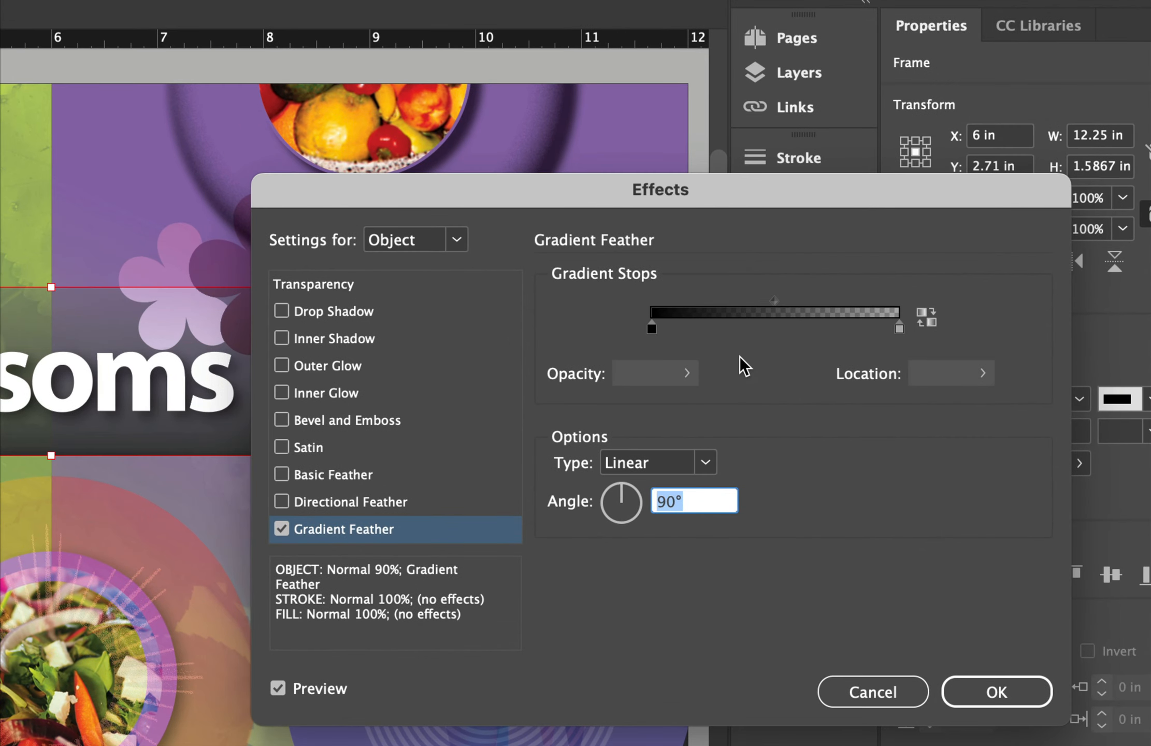
click(652, 329)
drag(654, 330, 737, 329)
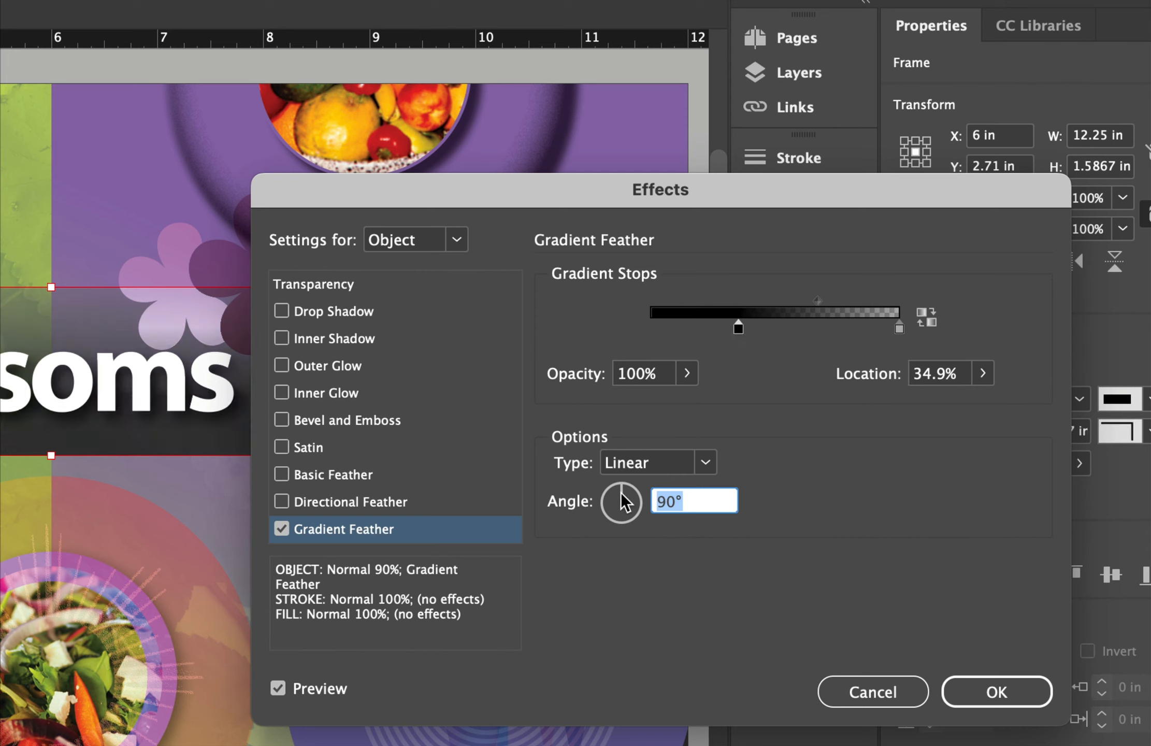
click(706, 465)
click(648, 514)
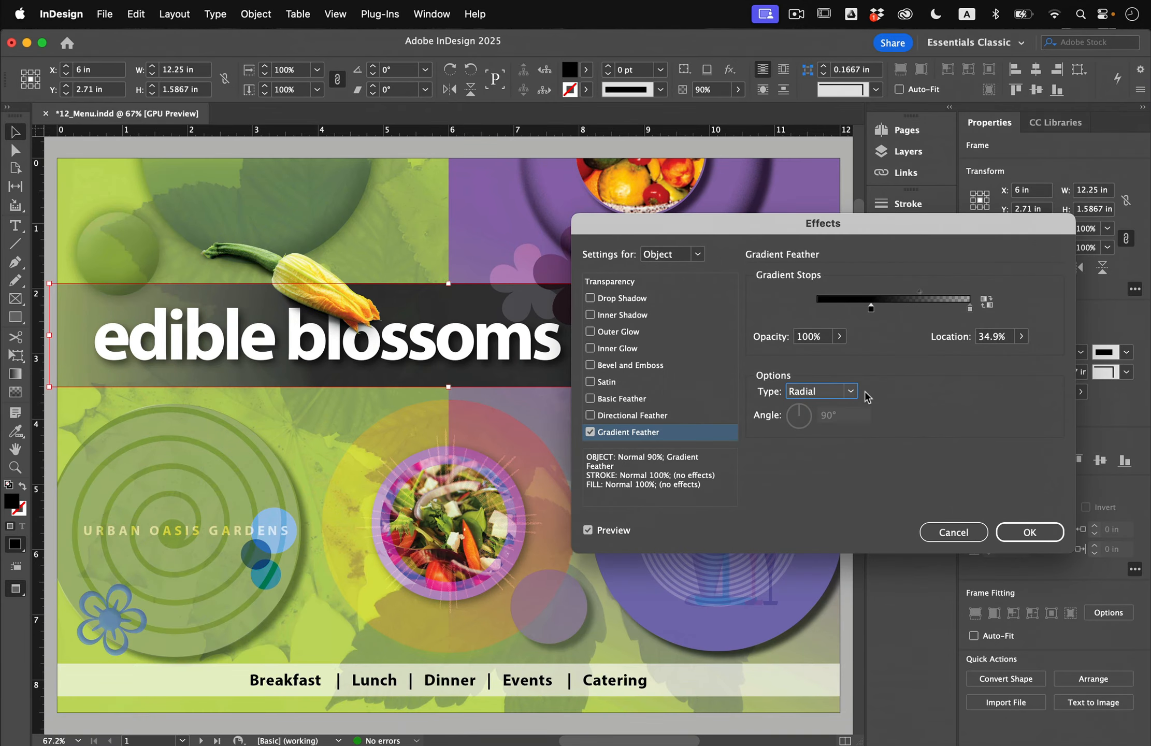
click(1031, 532)
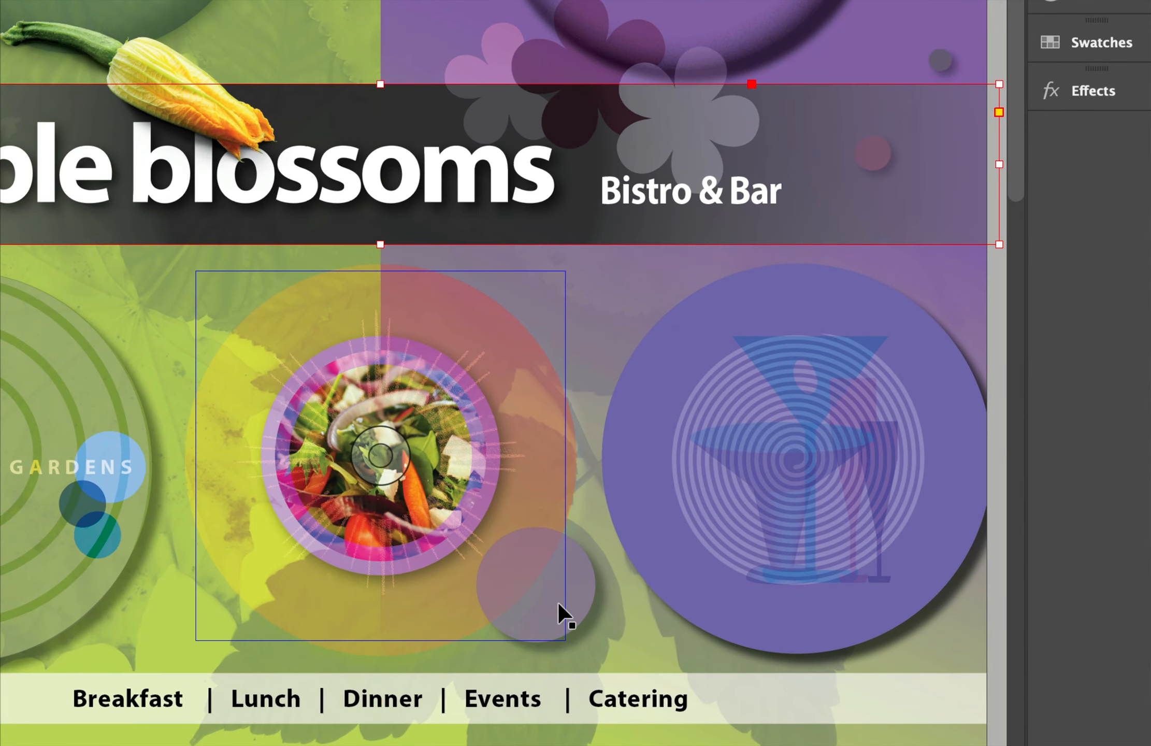
- Remove the drop shadow from the small purple ellipse beside the salad circle, keeping its 50% opacity
click(561, 602)
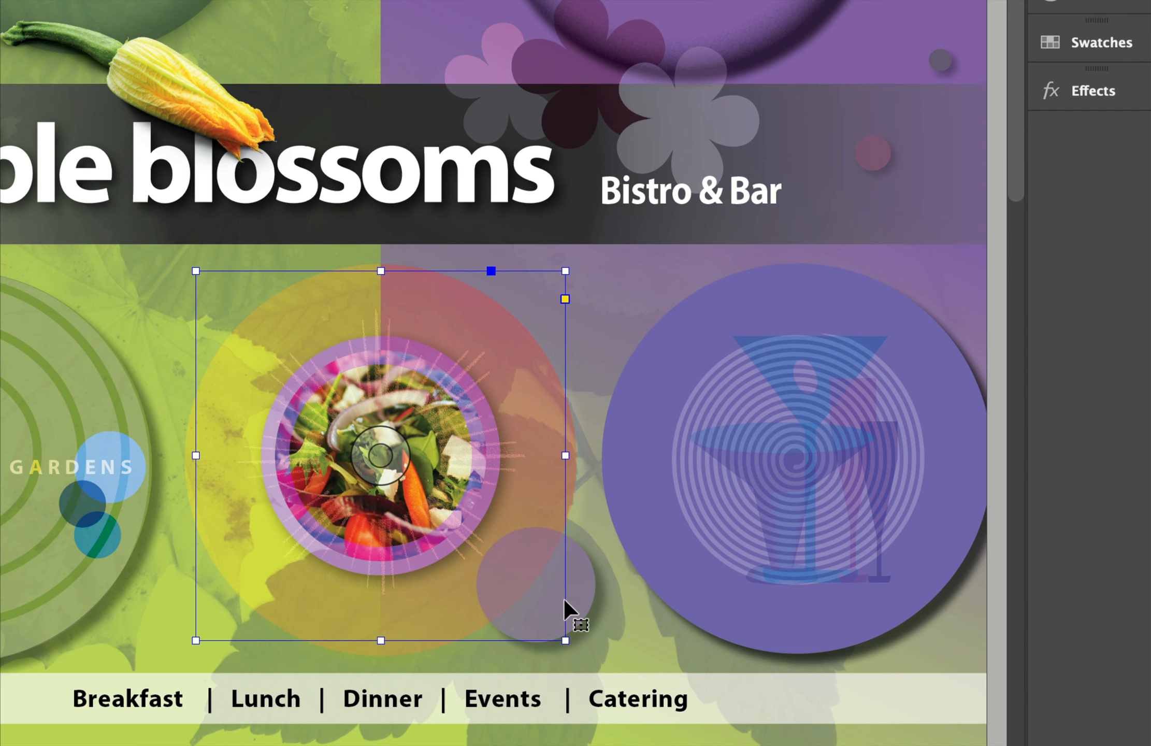
click(572, 595)
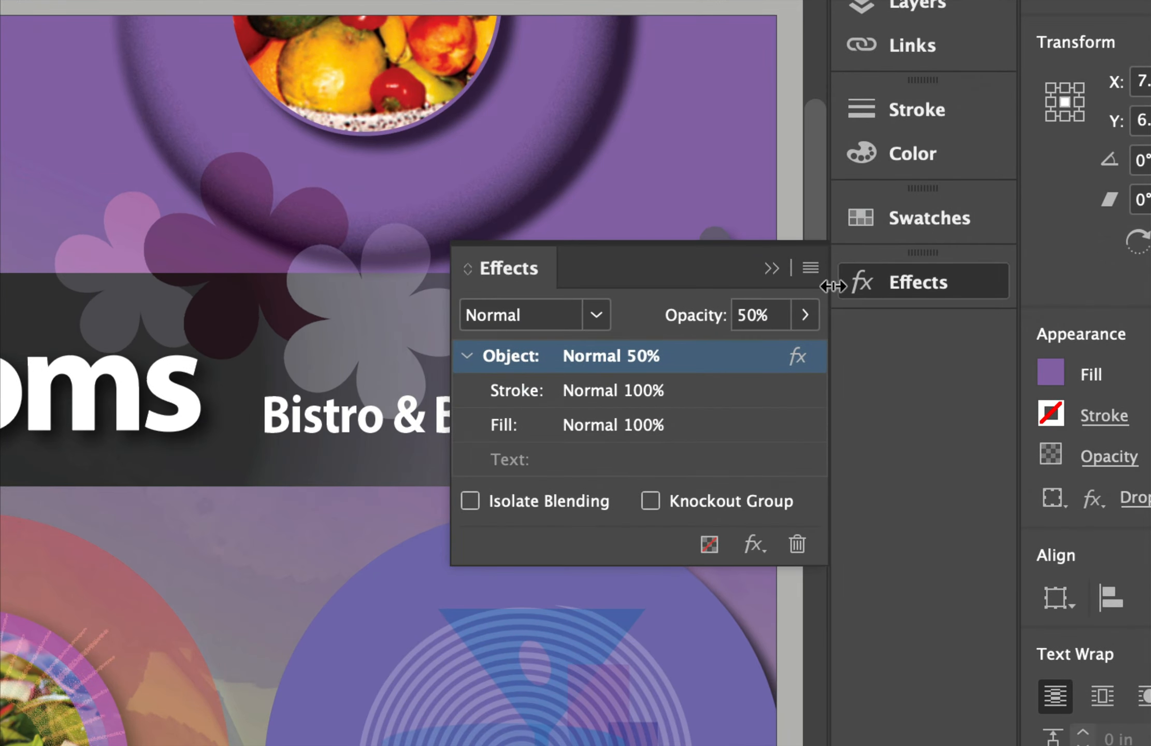
click(857, 281)
click(877, 369)
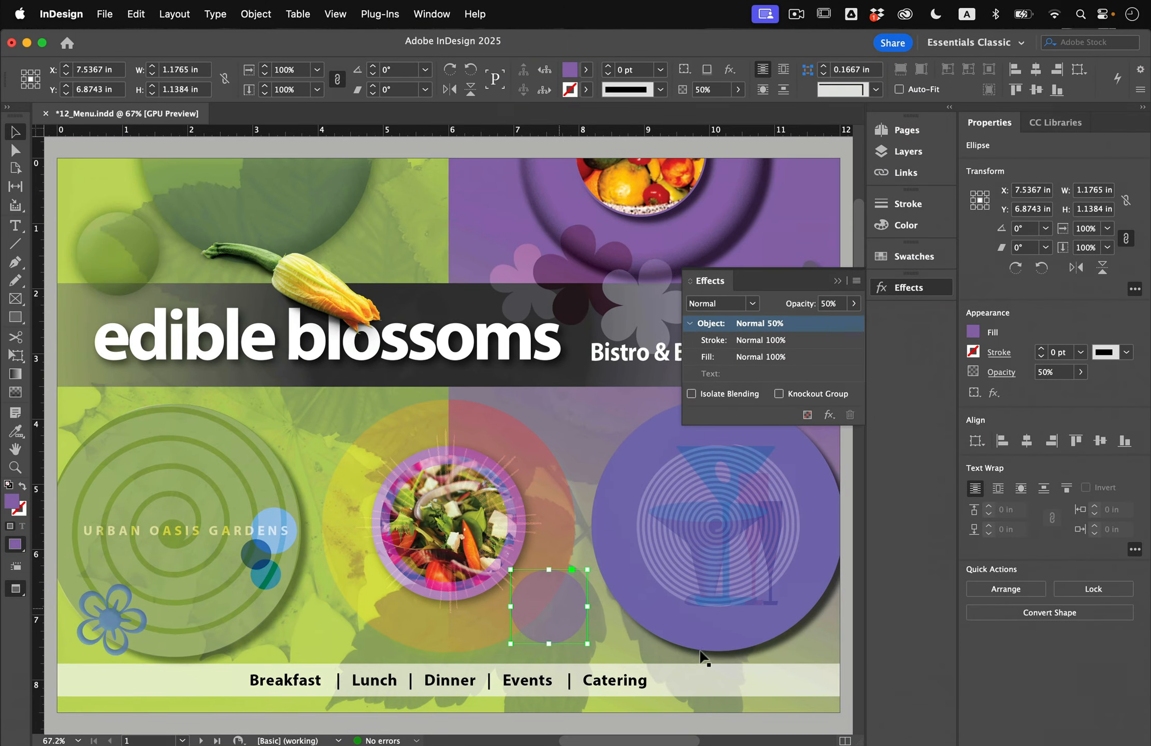
click(800, 719)
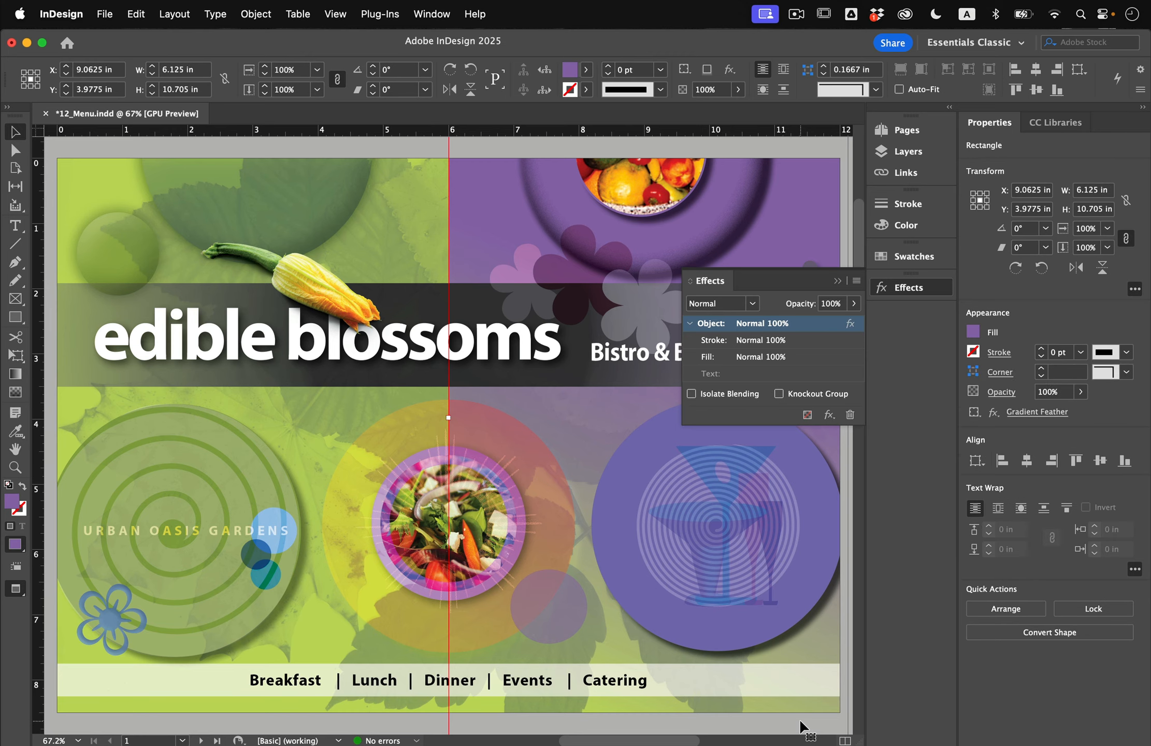